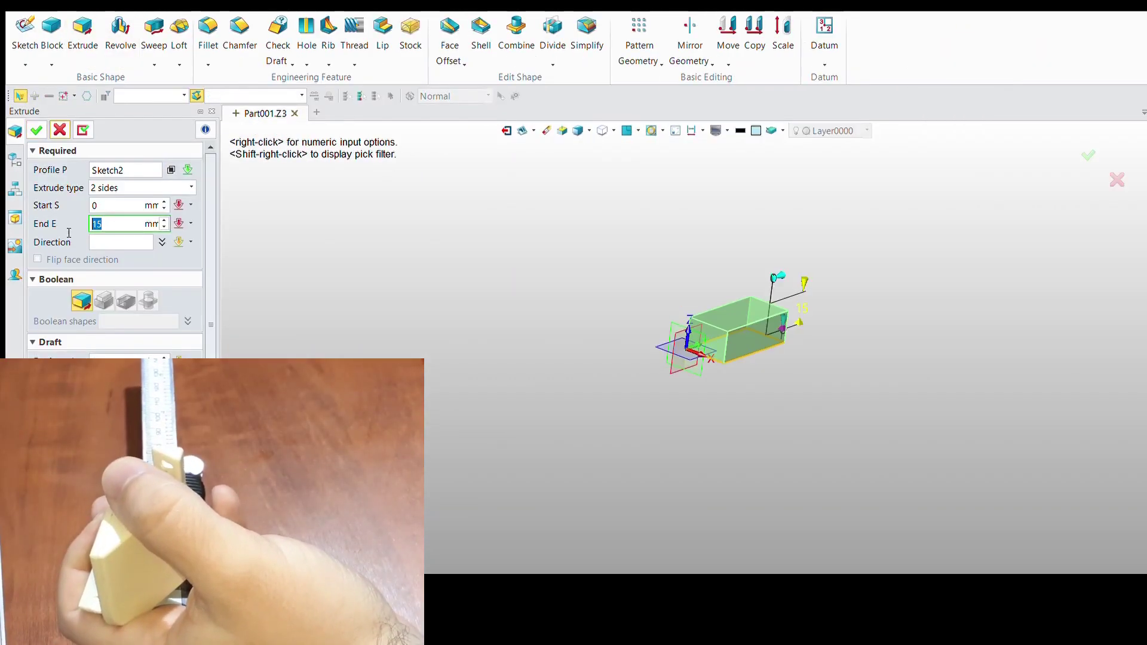
Accept the extrusion of the 21 × 44.10 mm rectangle as the thin base plate Extrude1_Base.
left_click(31, 133)
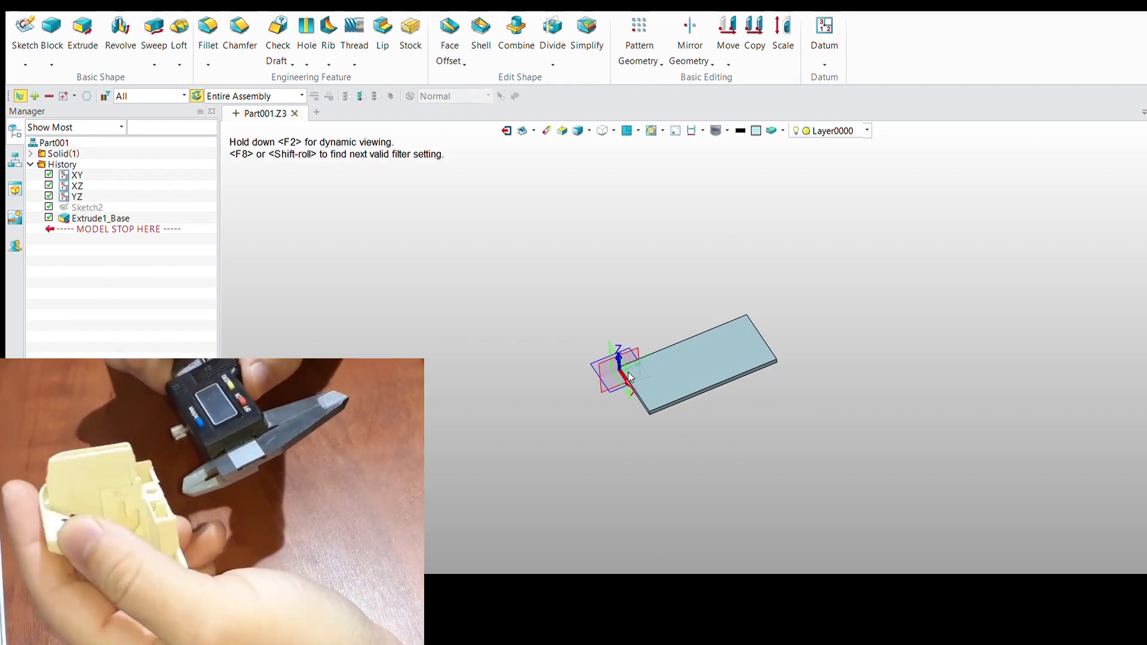
Start Sketch3 on the plate's top face and draw a 24 × 1.45 strip rectangle.
left_click(25, 30)
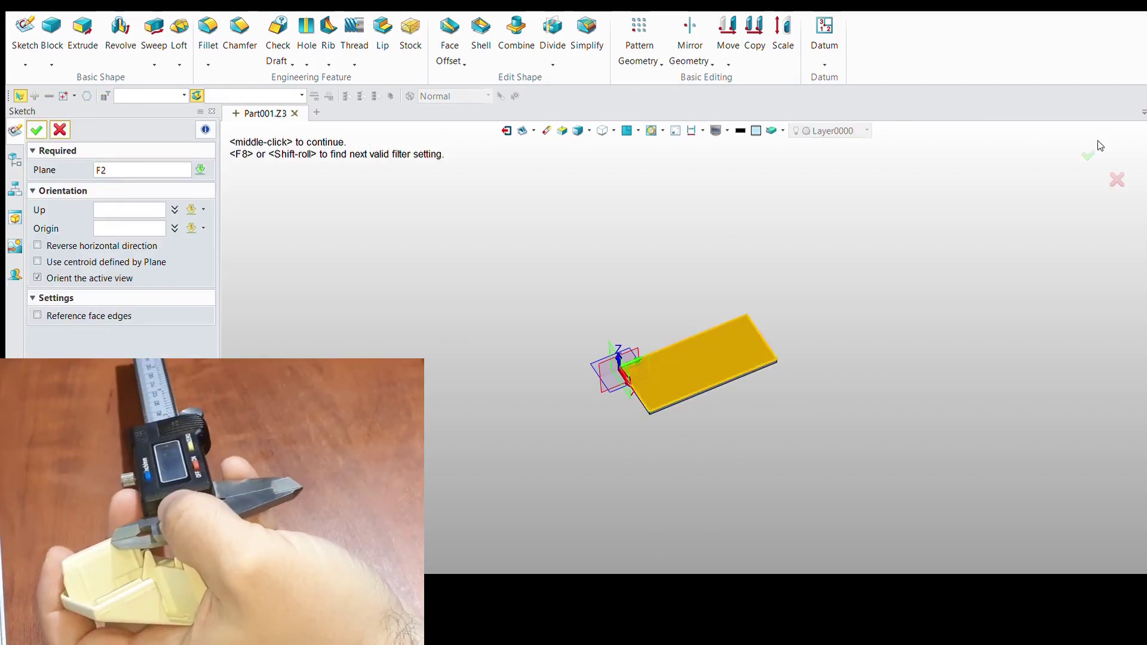
left_click(705, 365)
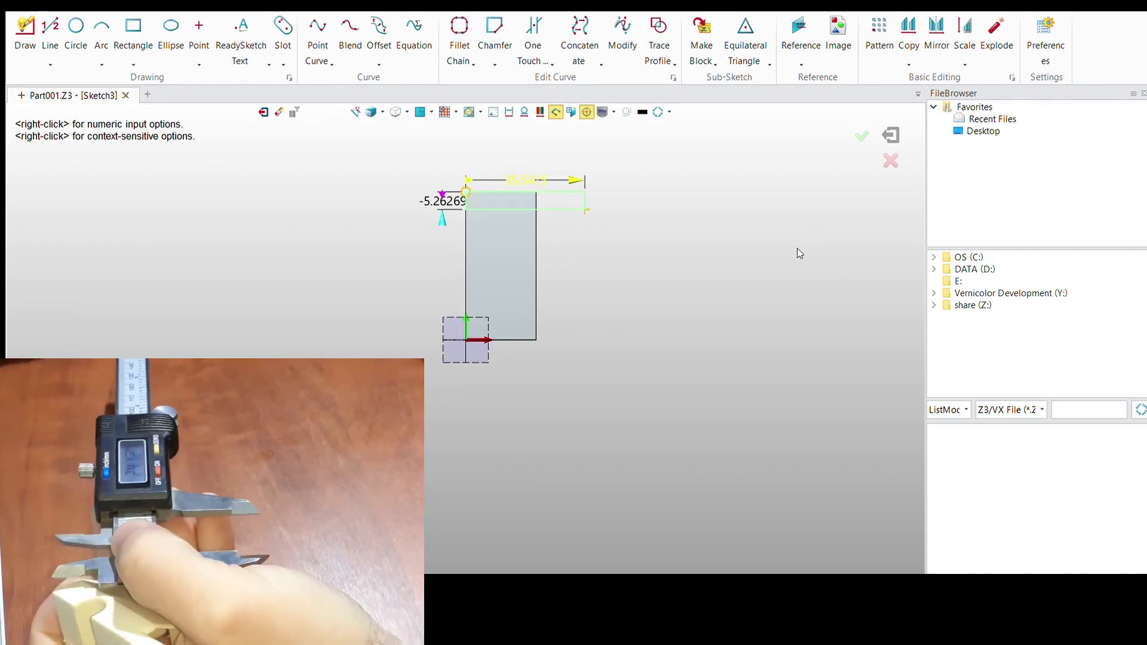
type("1.45")
key("Return")
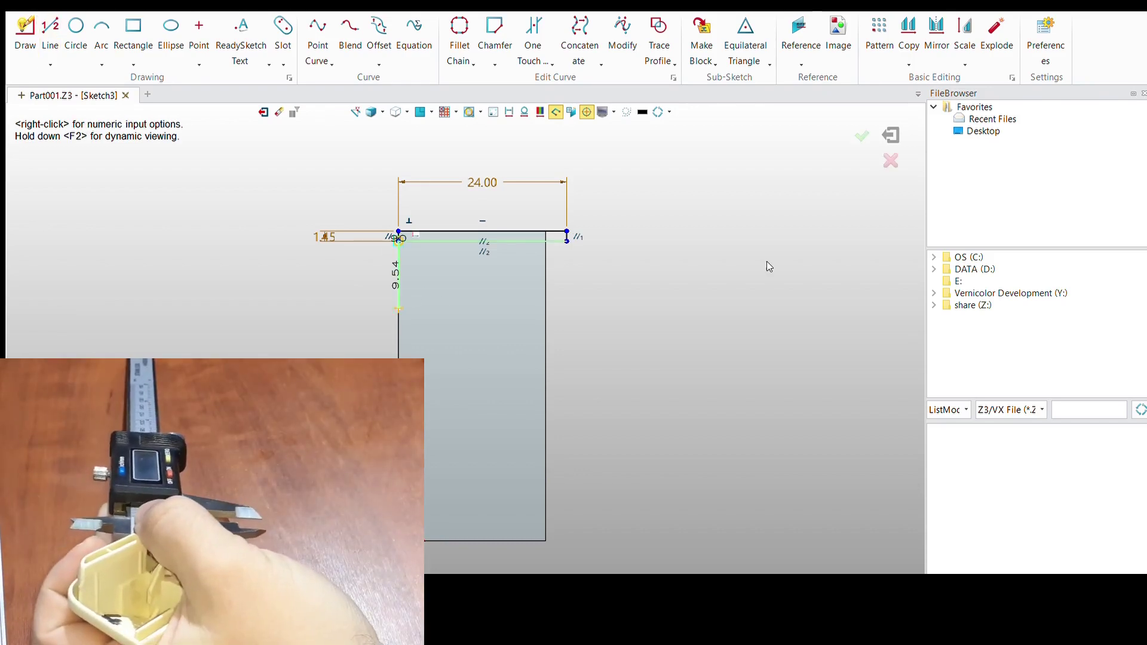
key("Escape")
Complete the three 24 × 1.45 strips, exit Sketch3 and extrude it.
scroll(434, 317, "up", 1)
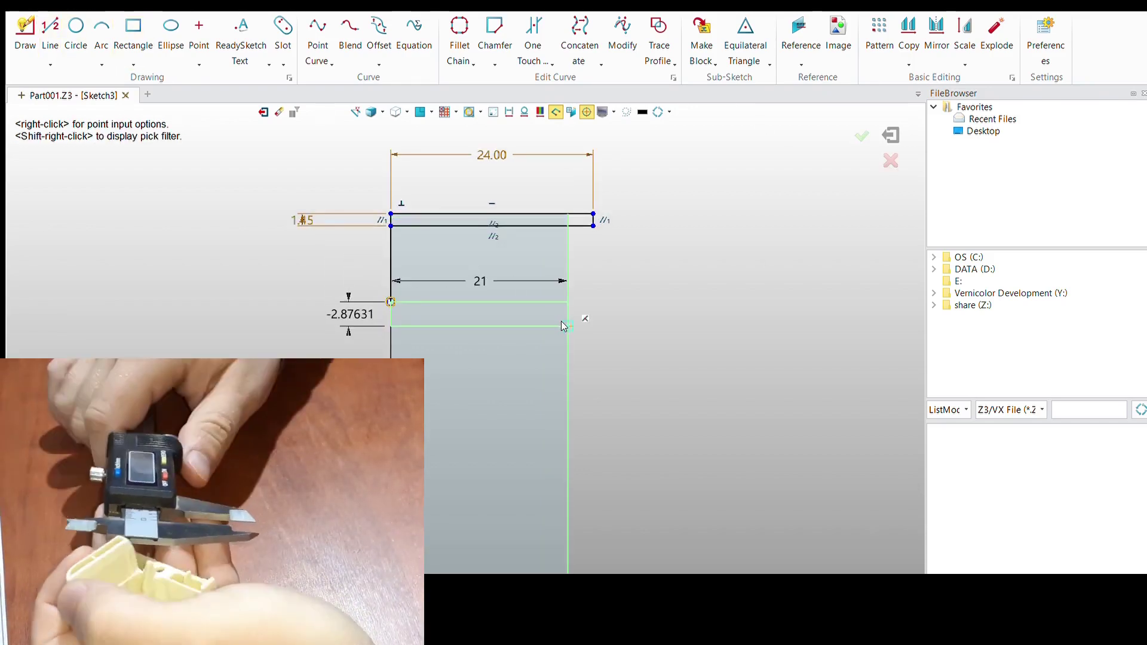
key("Escape")
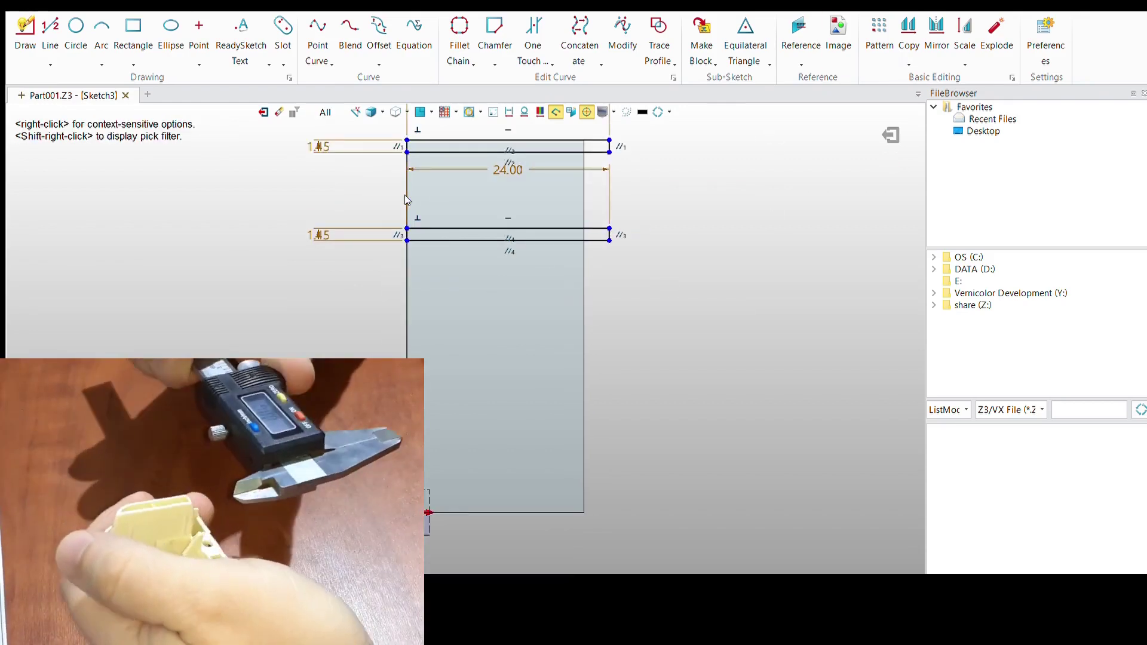
left_click_drag(642, 202, 371, 268)
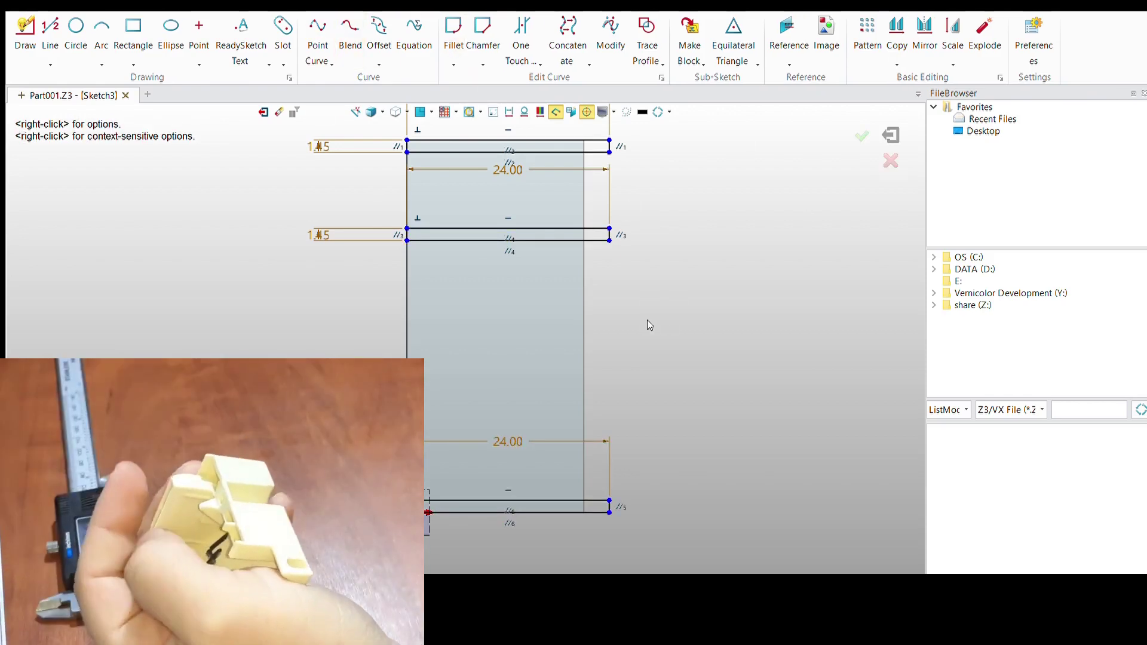
scroll(615, 120, "up", 5)
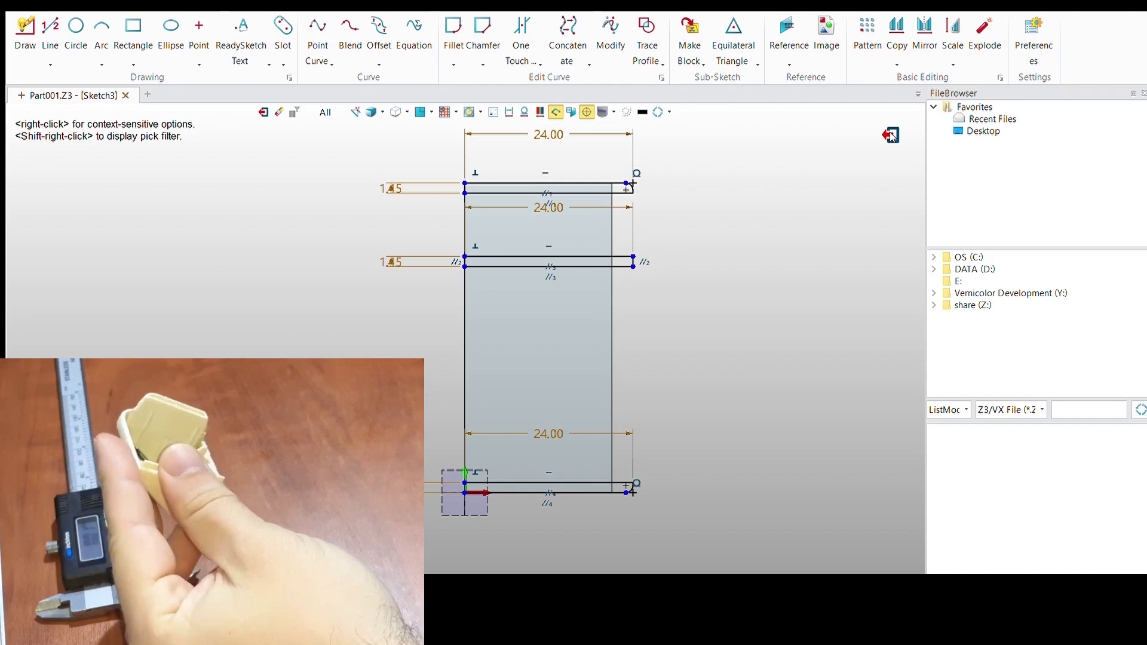
left_click(890, 136)
left_click(82, 30)
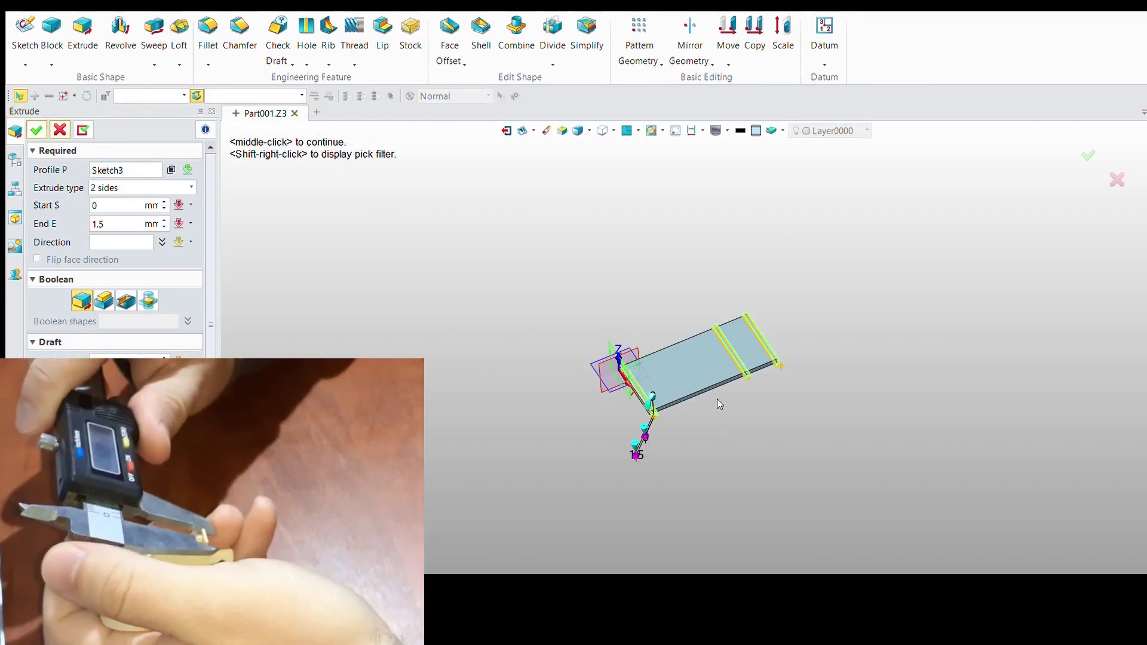
Set the rail extrusion end distance to 6.7 mm.
double_click(114, 224)
type("6.7")
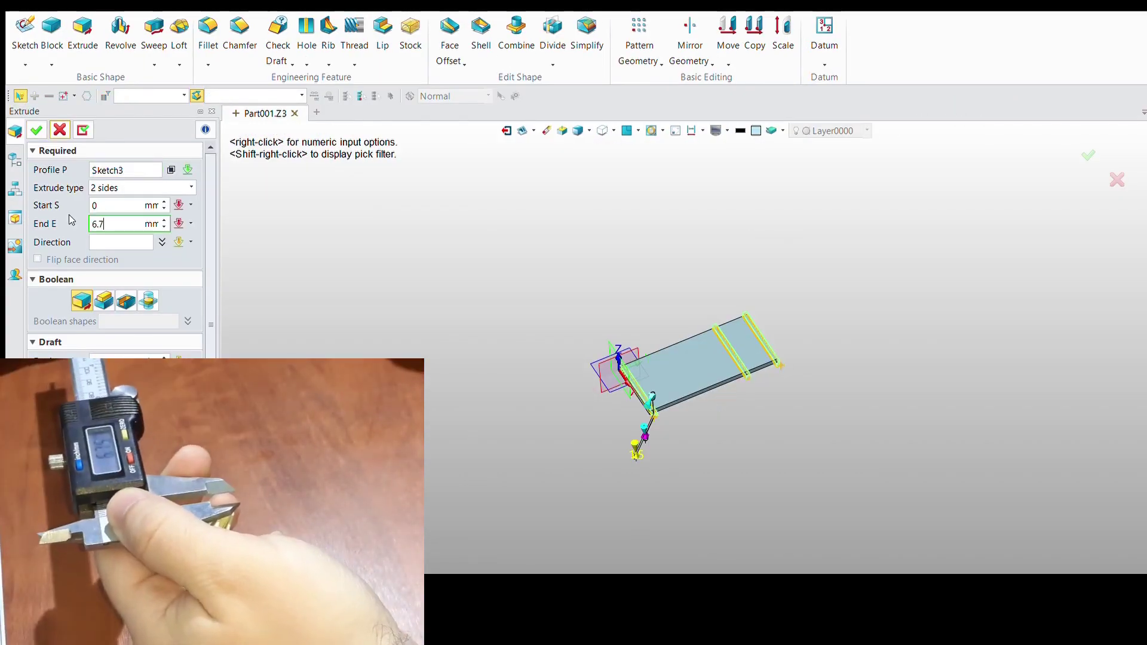
key("Return")
middle_click_drag(528, 474, 454, 393)
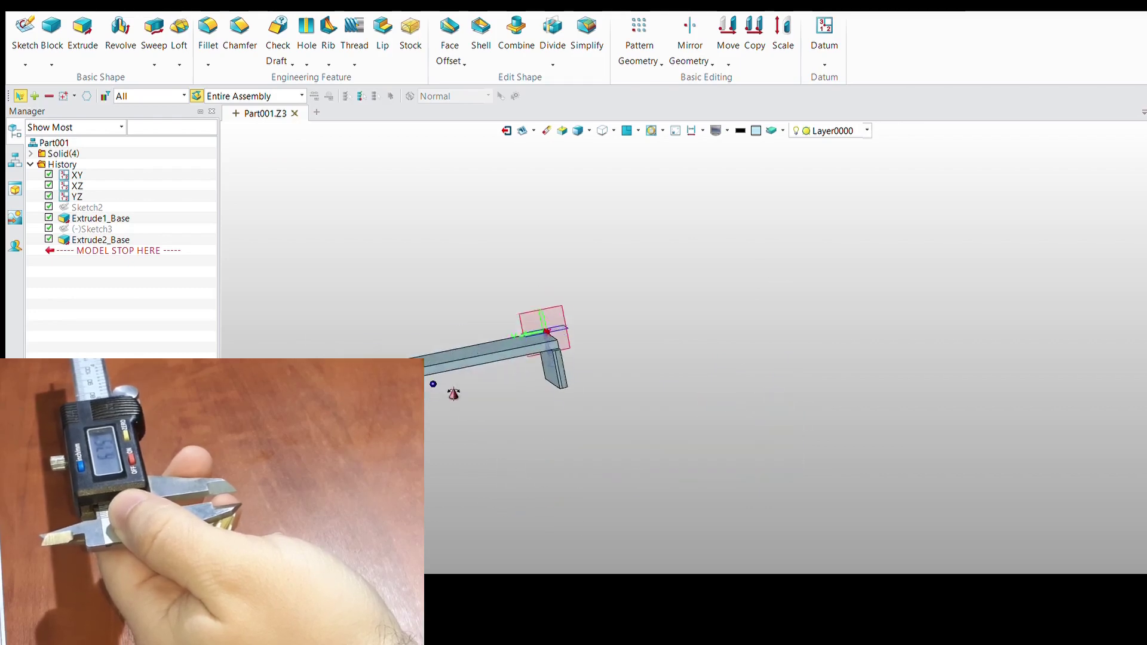
mouse_move(439, 385)
middle_mouse_down()
mouse_move(501, 389)
mouse_move(539, 478)
mouse_move(602, 352)
mouse_move(514, 362)
mouse_move(490, 458)
middle_mouse_up()
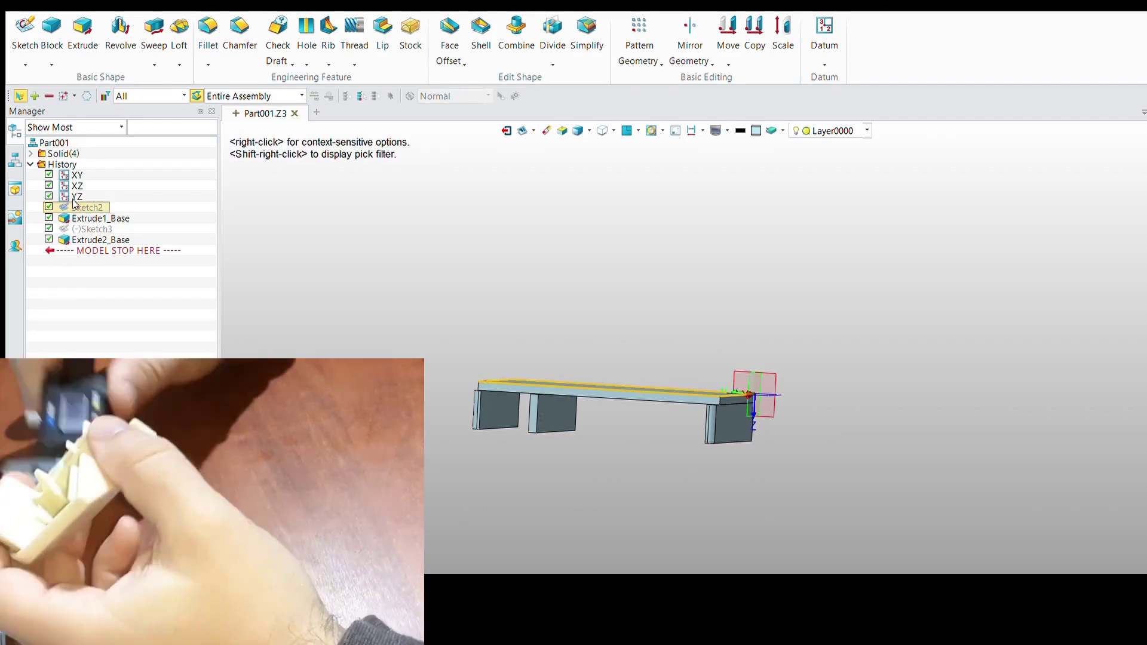
Extrude Sketch2 8.2 mm to add the walls as Extrude3_Base.
left_click(82, 33)
scroll(552, 346, "up", 3)
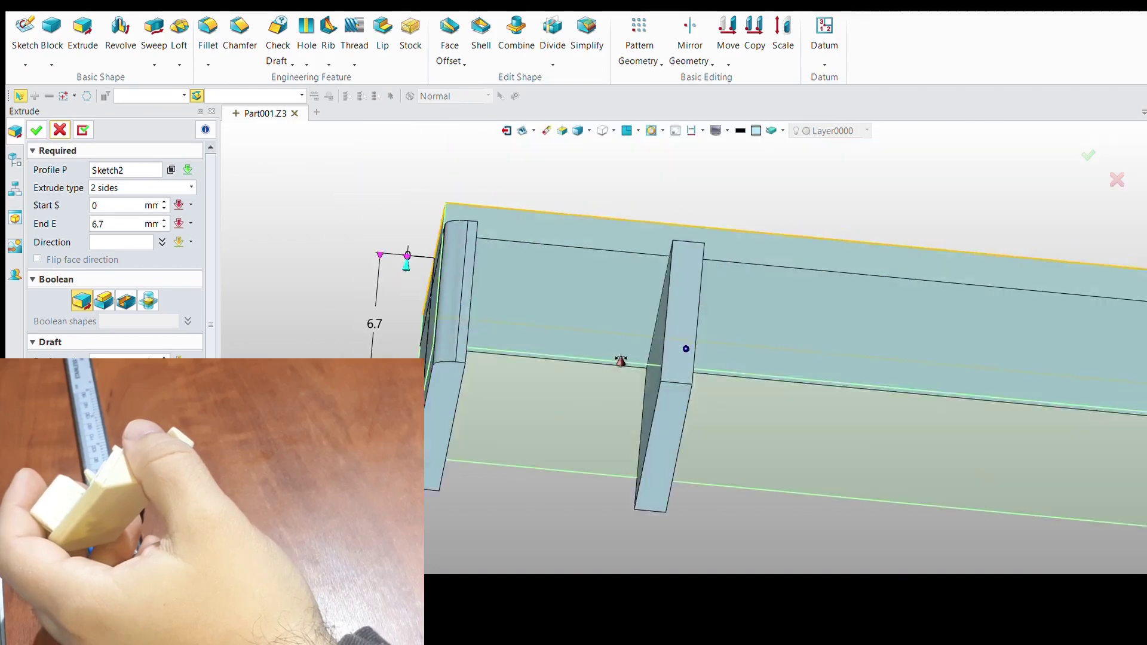
left_click(164, 220)
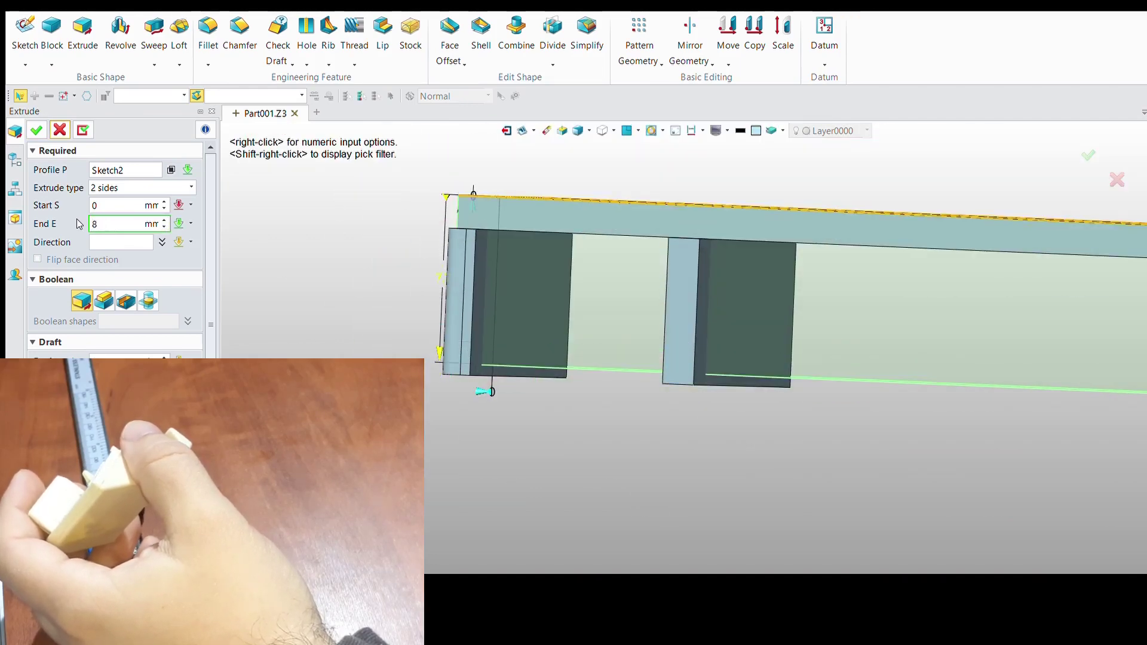
type(".2")
left_click(109, 206)
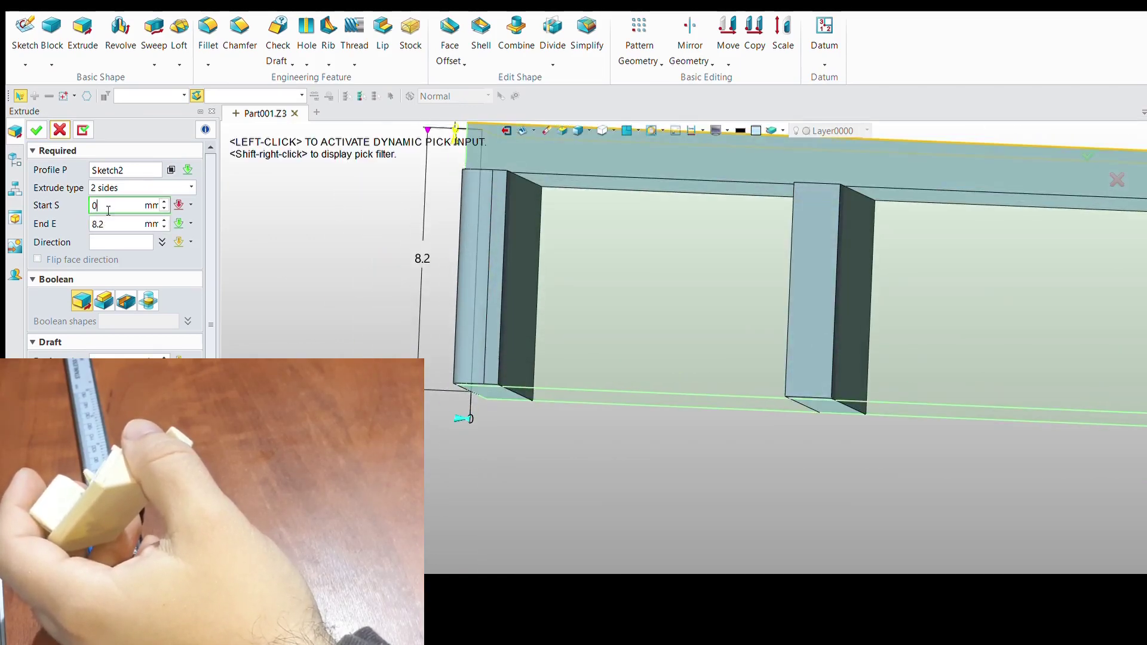
type("9.2")
middle_click(699, 349)
scroll(579, 461, "down", 4)
scroll(569, 448, "down", 2)
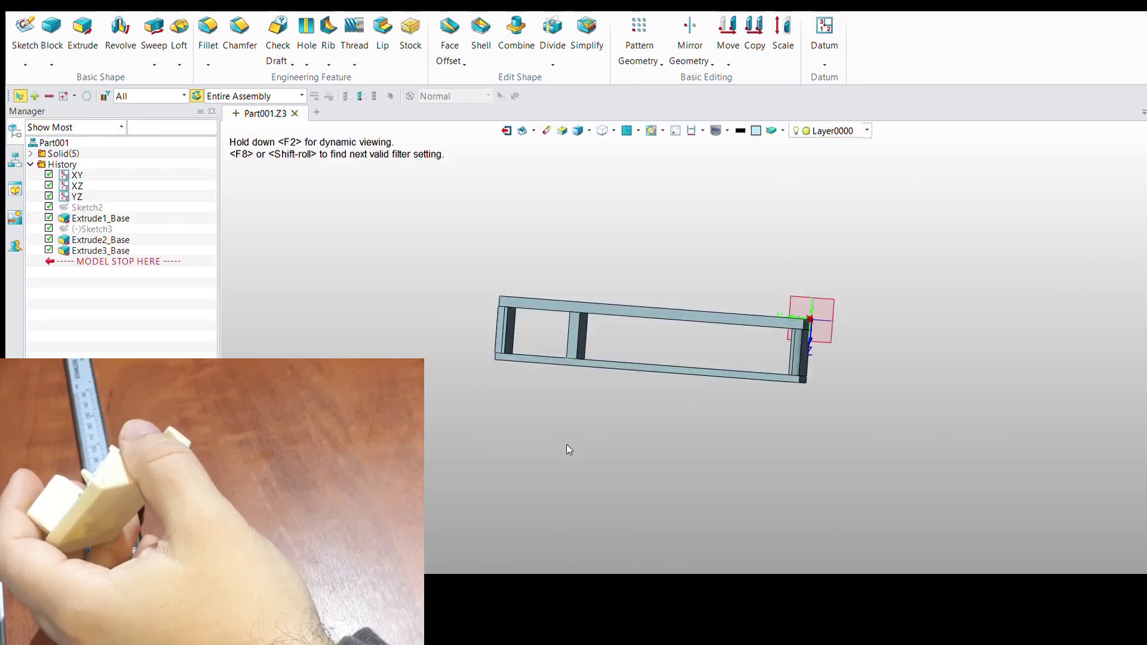
Orbit to inspect the open frame's top, inner and side faces.
middle_click_drag(566, 443, 566, 368)
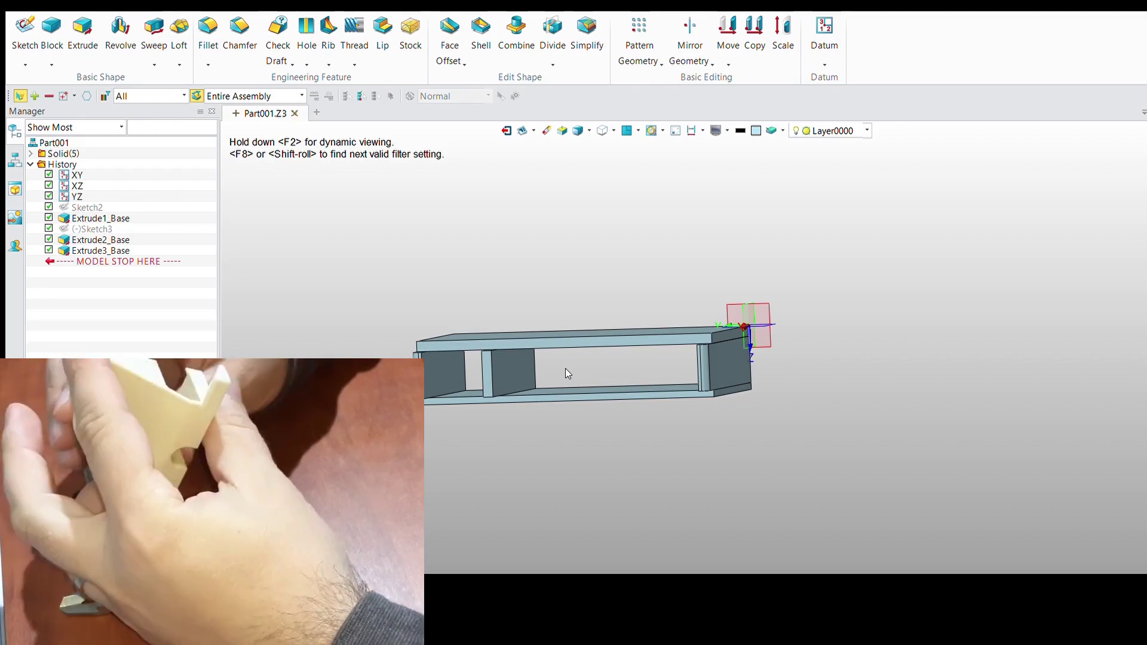
middle_click_drag(565, 368, 647, 384)
left_click(646, 378)
Sketch on the frame's end face, drawing a 6.70 vertical line at the top-right corner.
middle_click(369, 312)
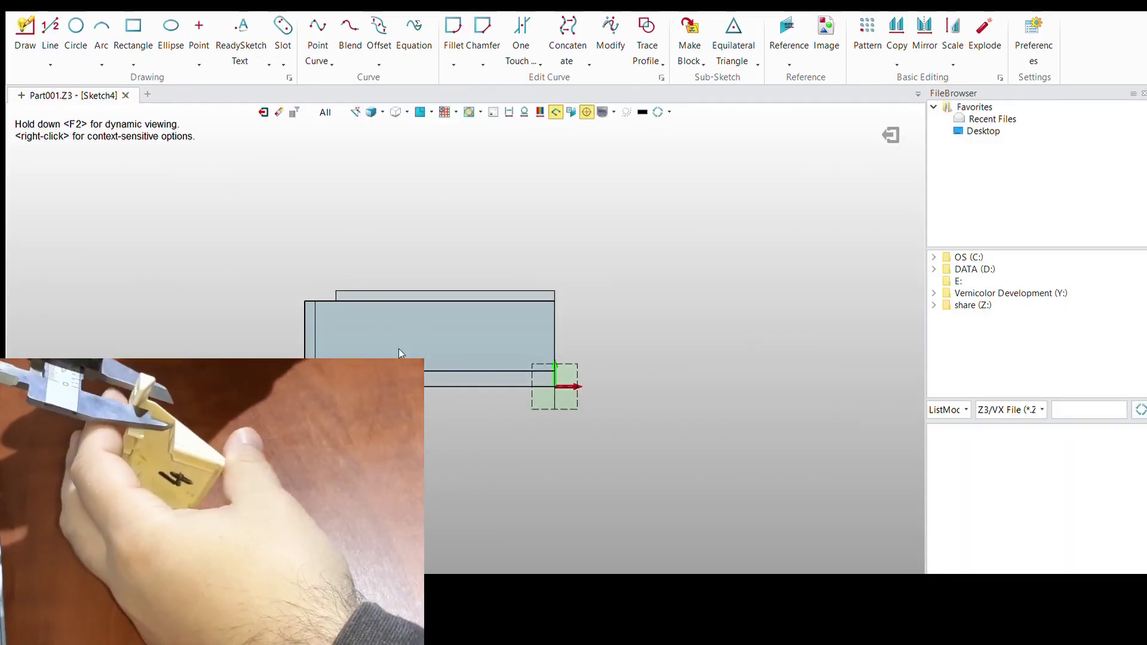
left_click(51, 33)
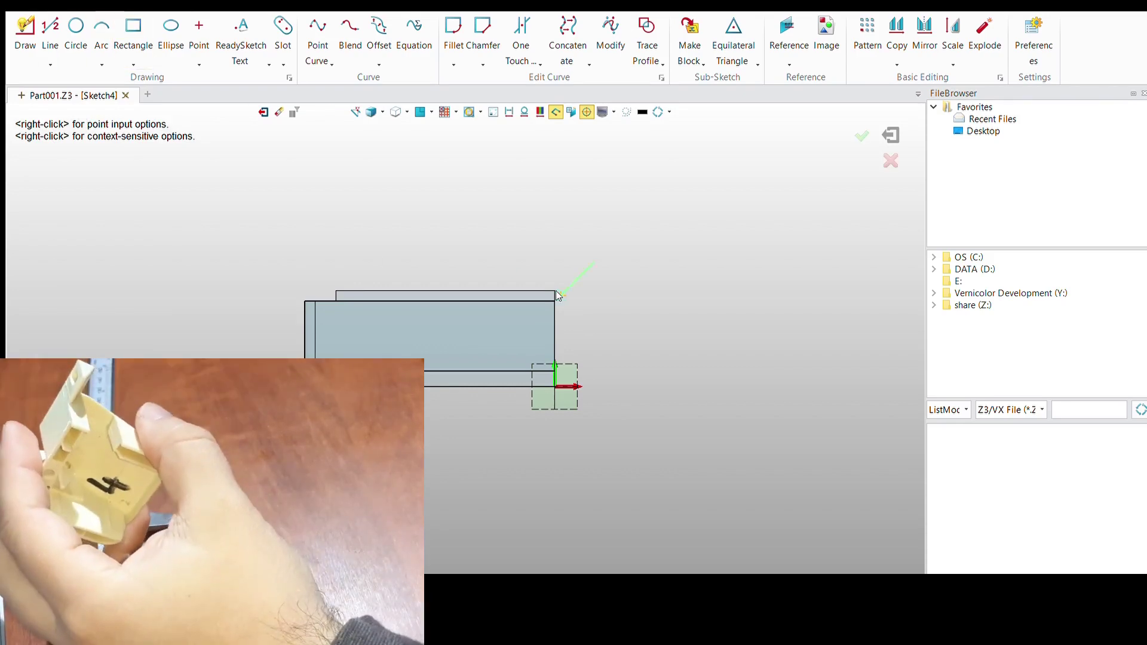
key("Escape")
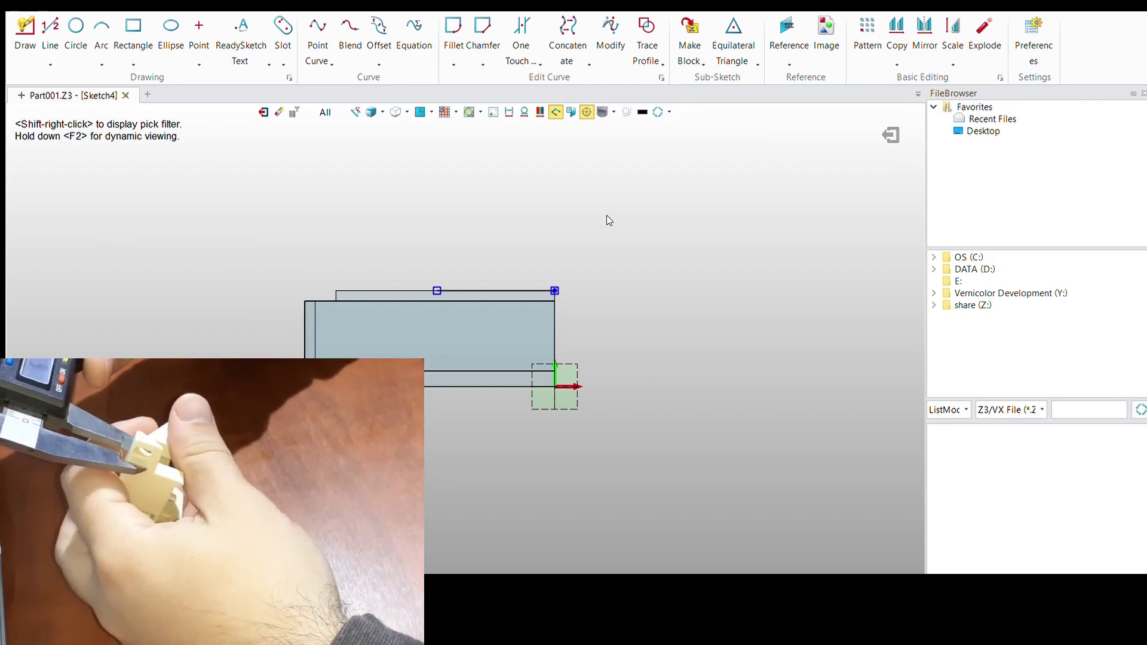
middle_click(607, 216)
left_click(554, 291)
middle_click(758, 141)
Add a sloped line from the top edge midpoint and extrude the wedge end block Extrude4_Base.
scroll(619, 319, "up", 3)
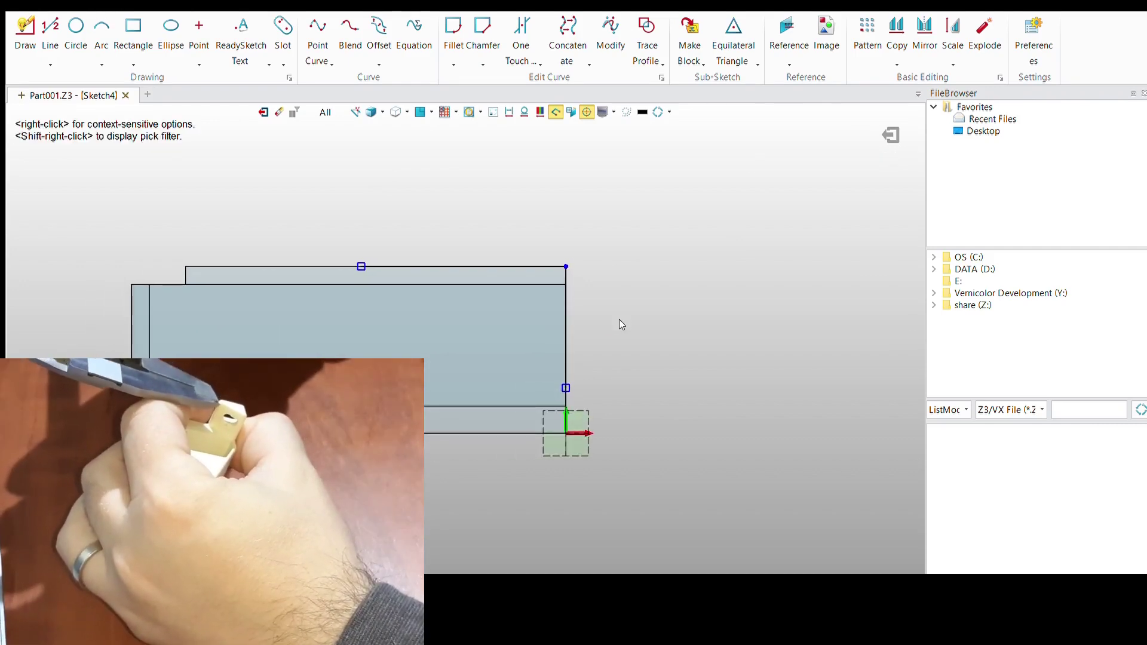
middle_click(361, 267)
left_click(361, 266)
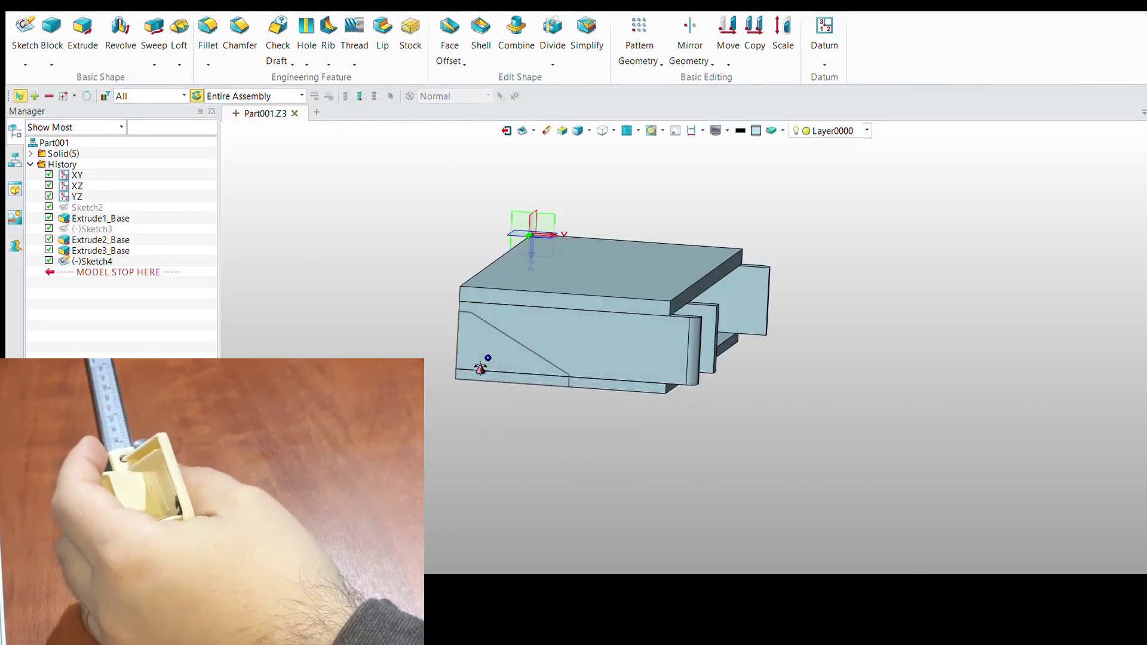
left_click(479, 329)
key("Return")
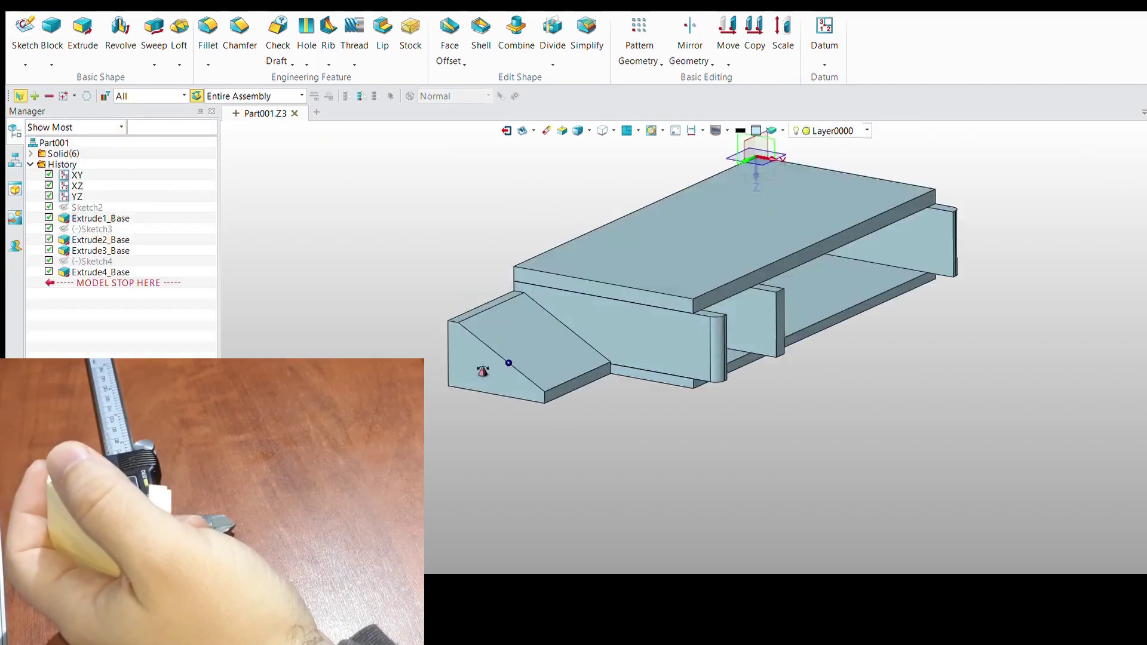
Outline the pocket on the end block's front face with one filleted corner for the 12 mm cut.
left_click(14, 17)
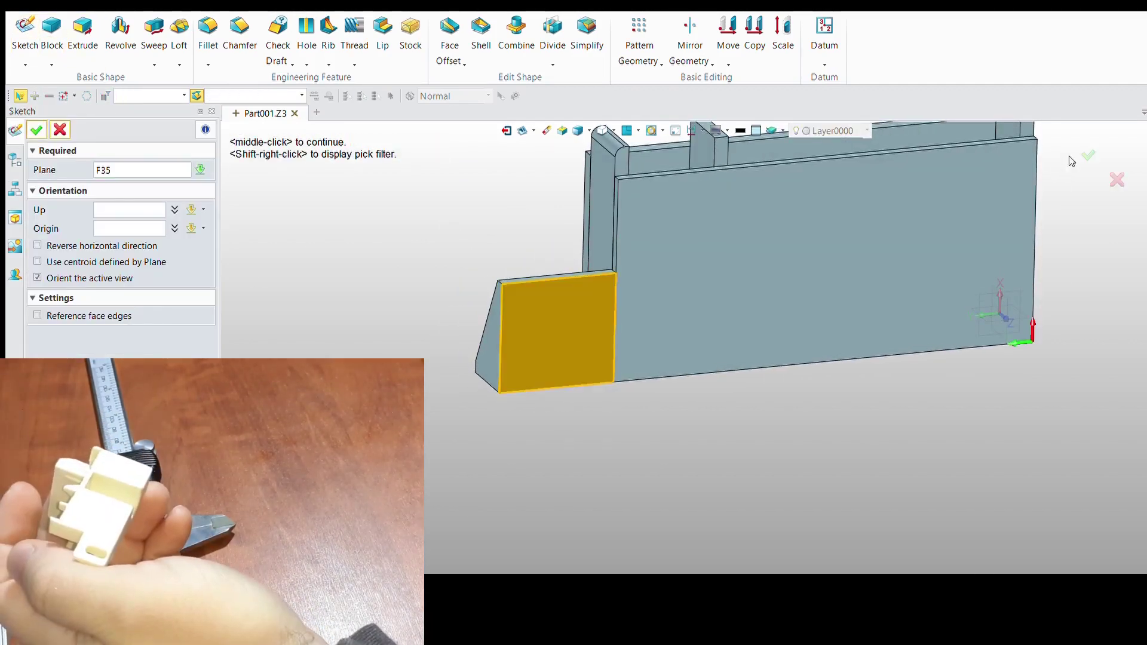
left_click(555, 329)
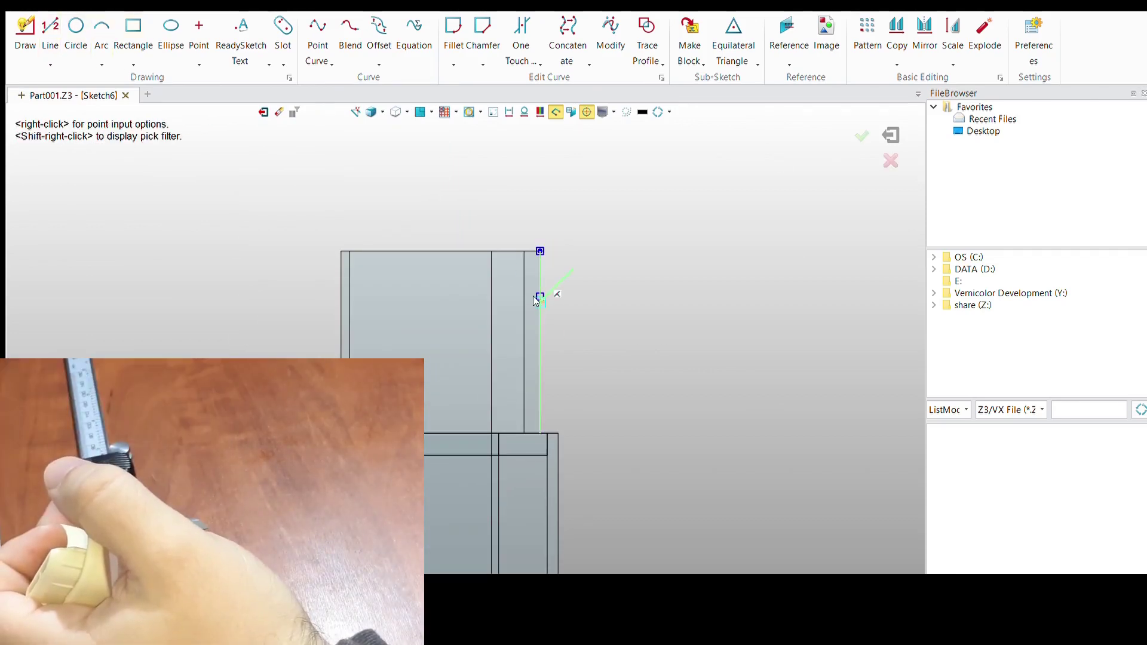
scroll(624, 269, "up", 1)
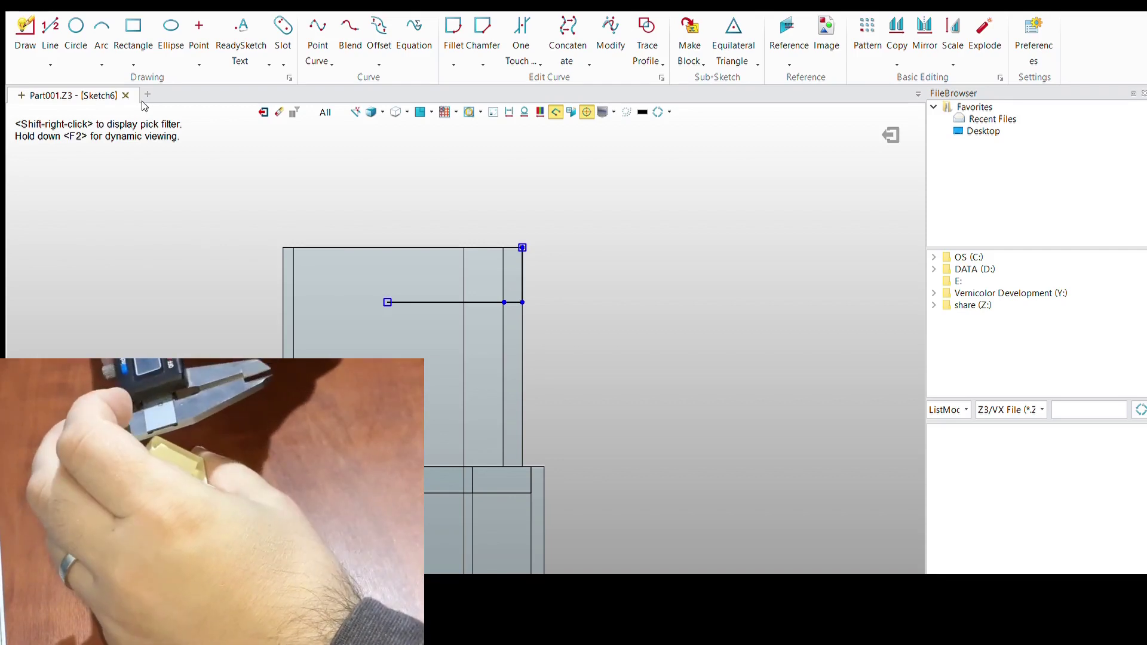
left_click(75, 27)
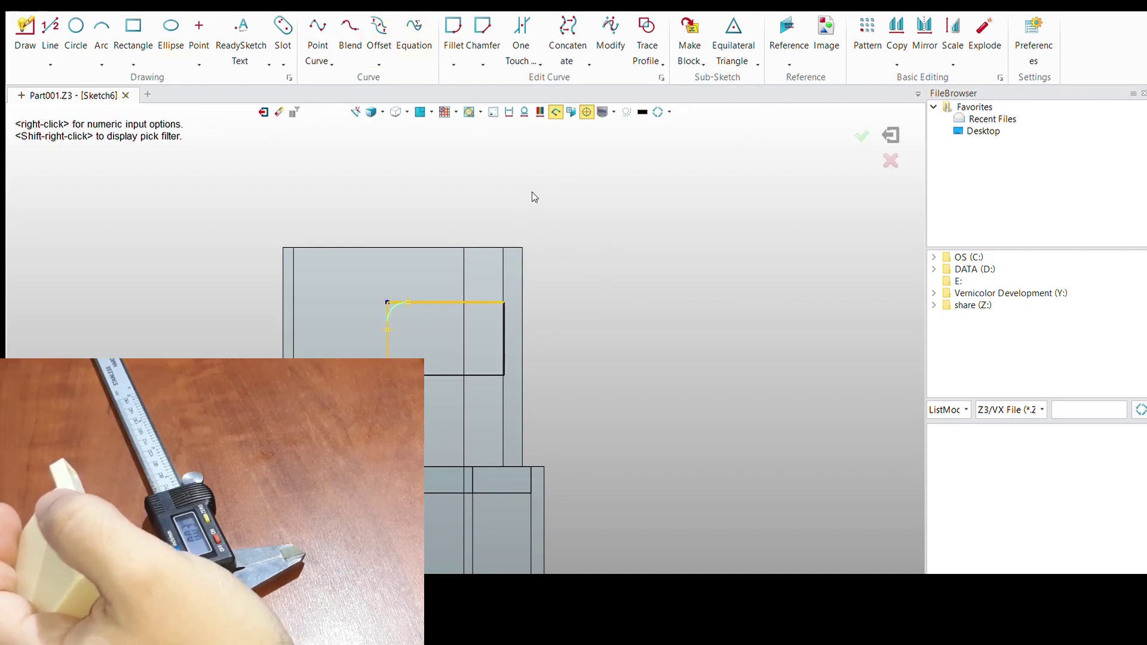
left_click(474, 95)
left_click(387, 335)
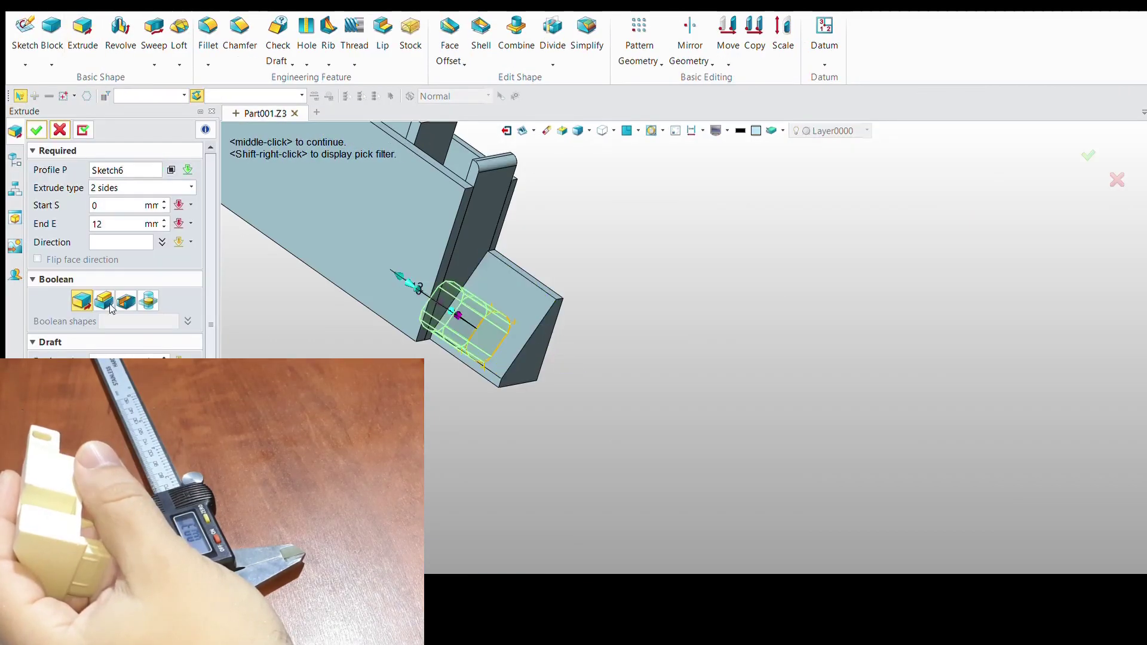
middle_click_drag(388, 269, 363, 287)
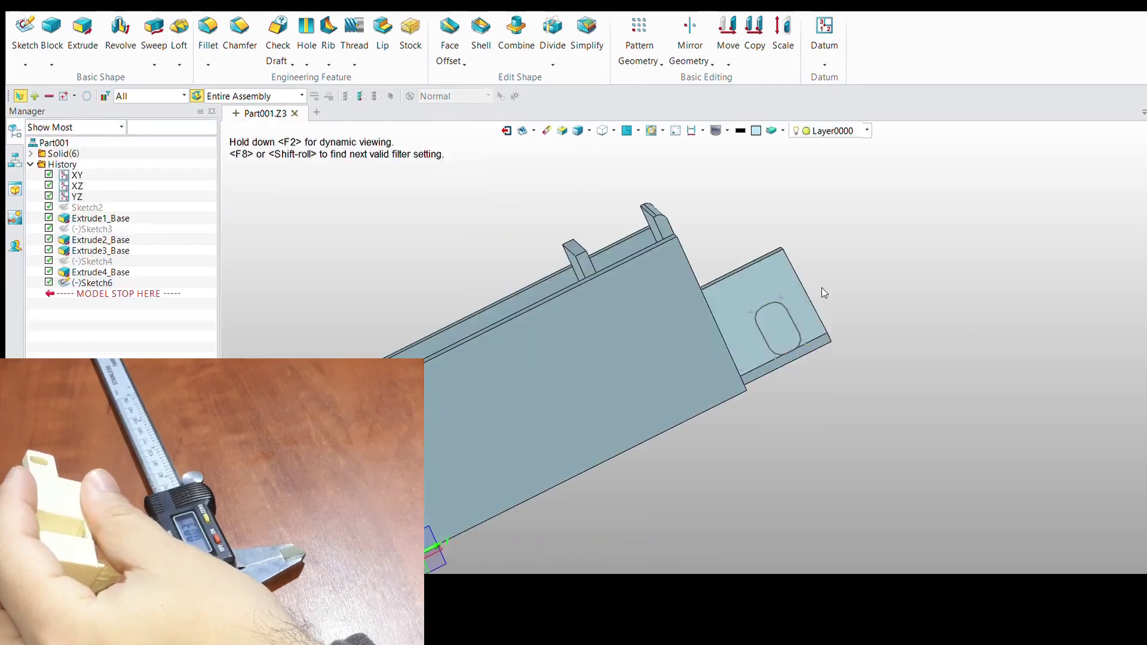
left_click(22, 26)
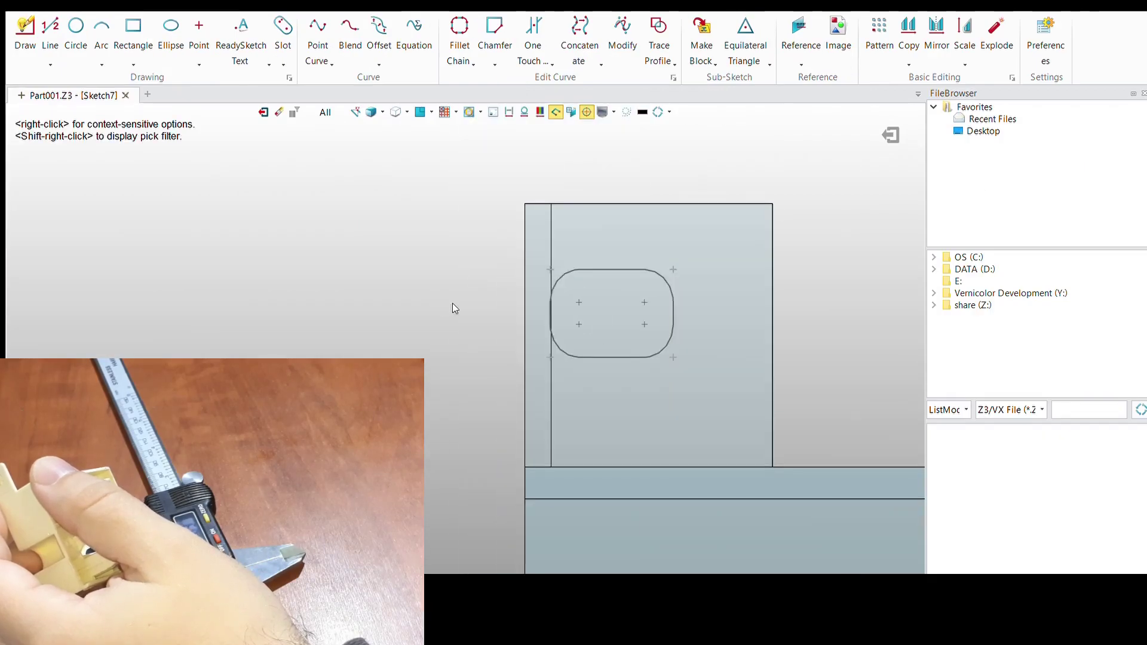
Draw guide lines and a 7.10 mm-wide rectangle enclosing the rounded slot in Sketch7.
left_click(484, 296)
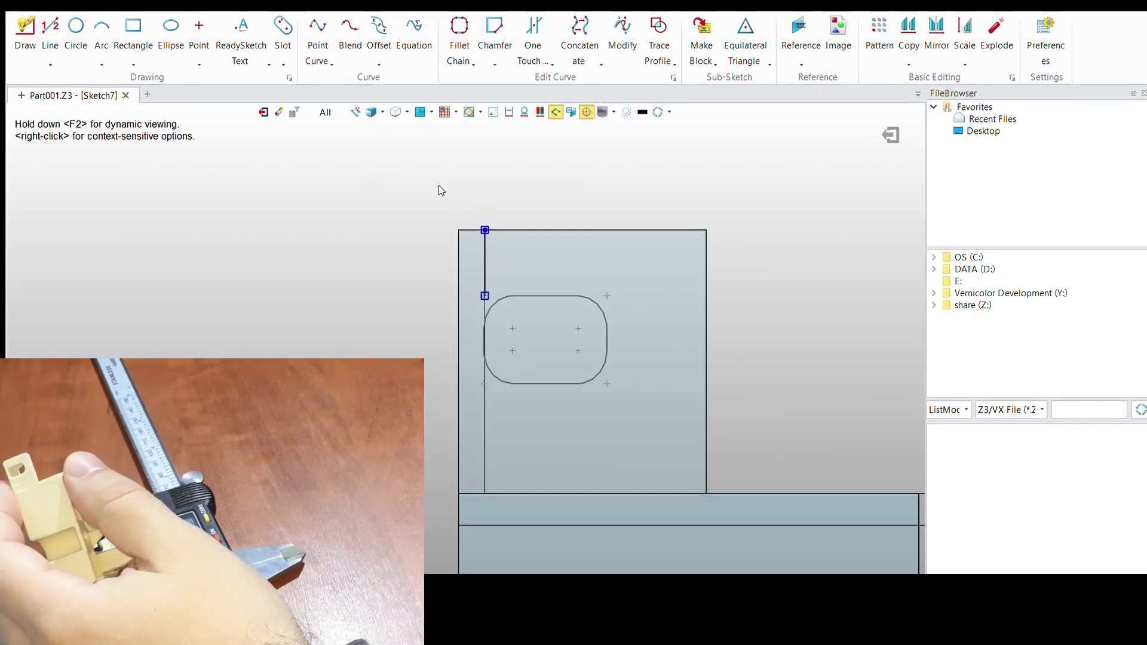
key("Escape")
left_click(465, 292)
key("Escape")
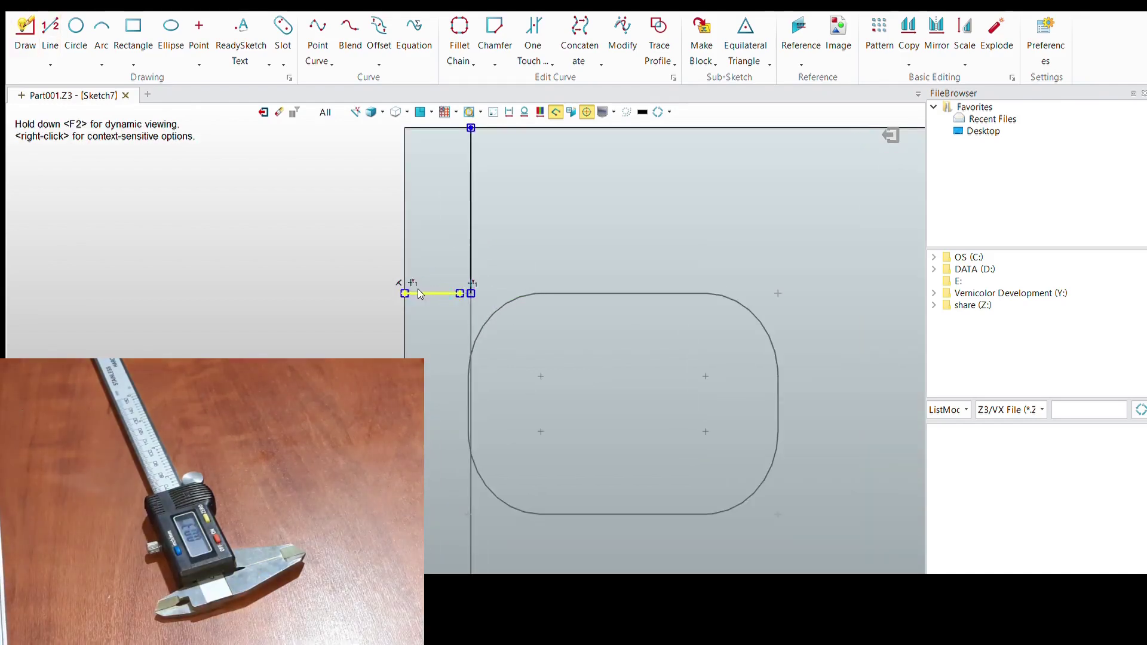
left_click(459, 294)
scroll(776, 513, "down", 1)
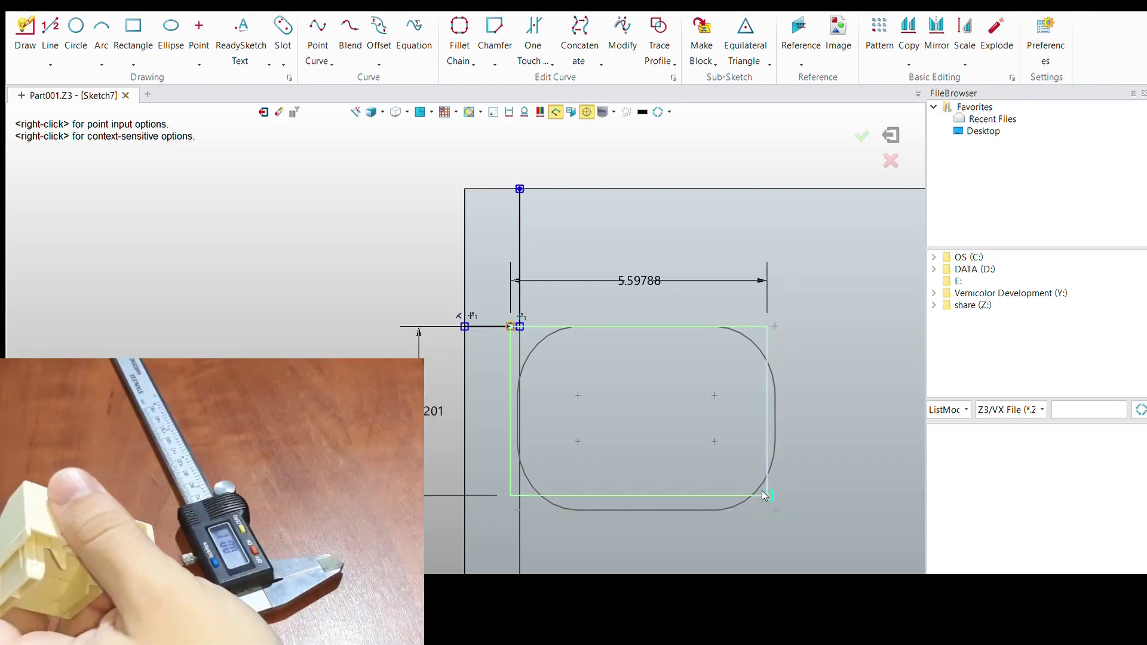
left_click(862, 136)
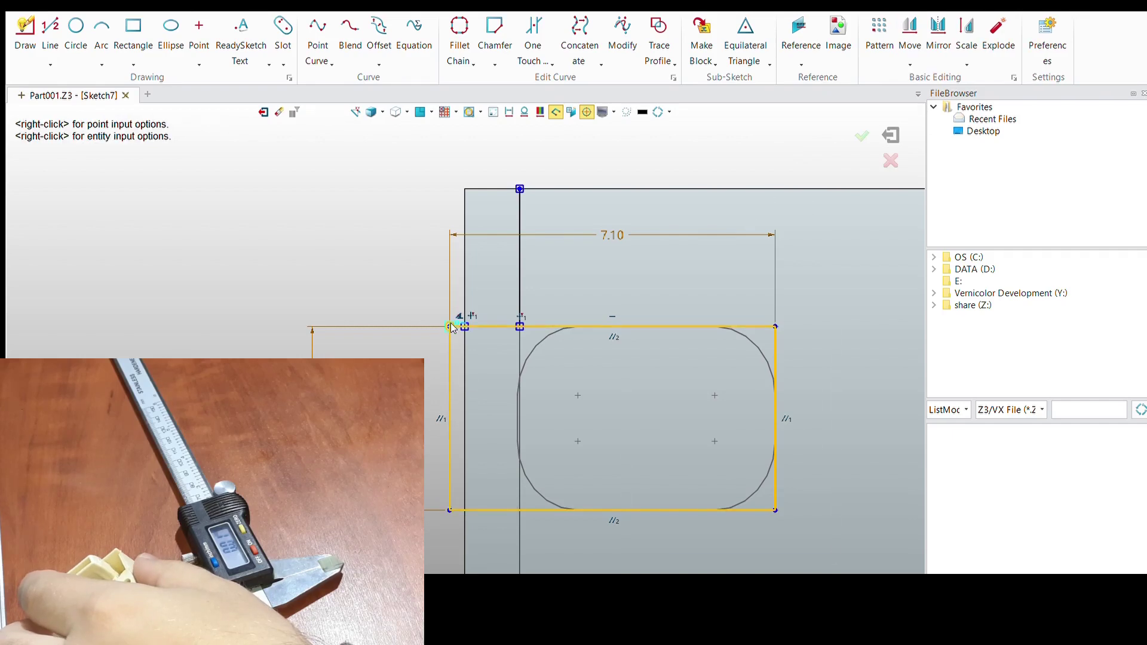
Finish the slot rectangle and orbit to view the frame from the side.
scroll(511, 324, "up", 3)
middle_click(514, 318)
scroll(446, 242, "down", 4)
scroll(510, 257, "up", 3)
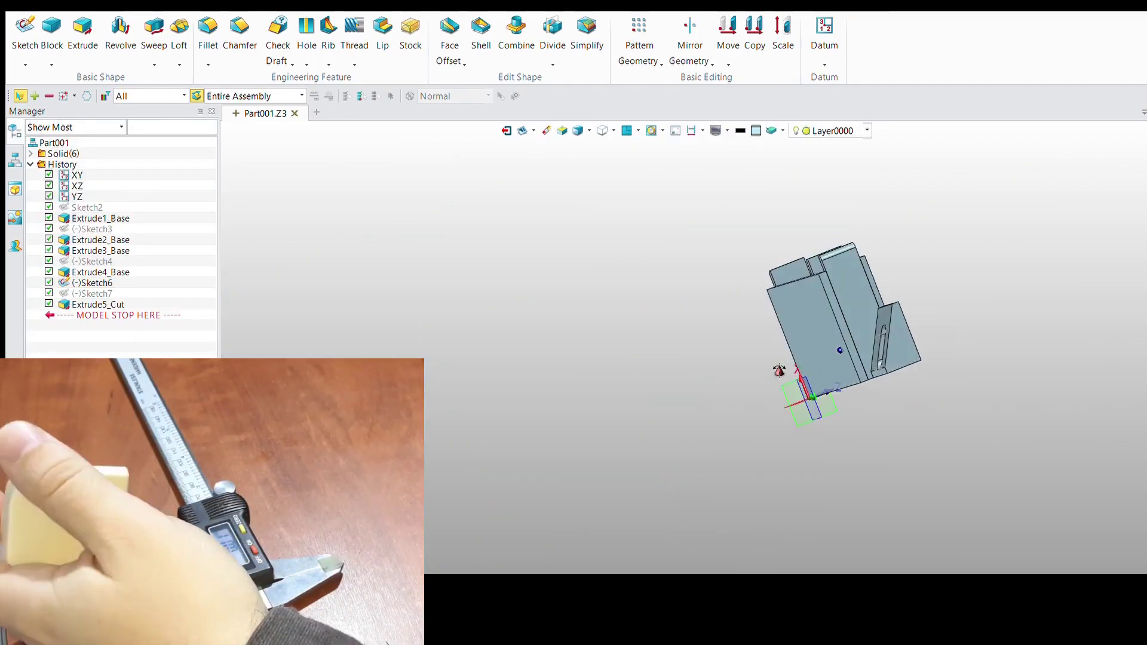
middle_click_drag(780, 370, 676, 251)
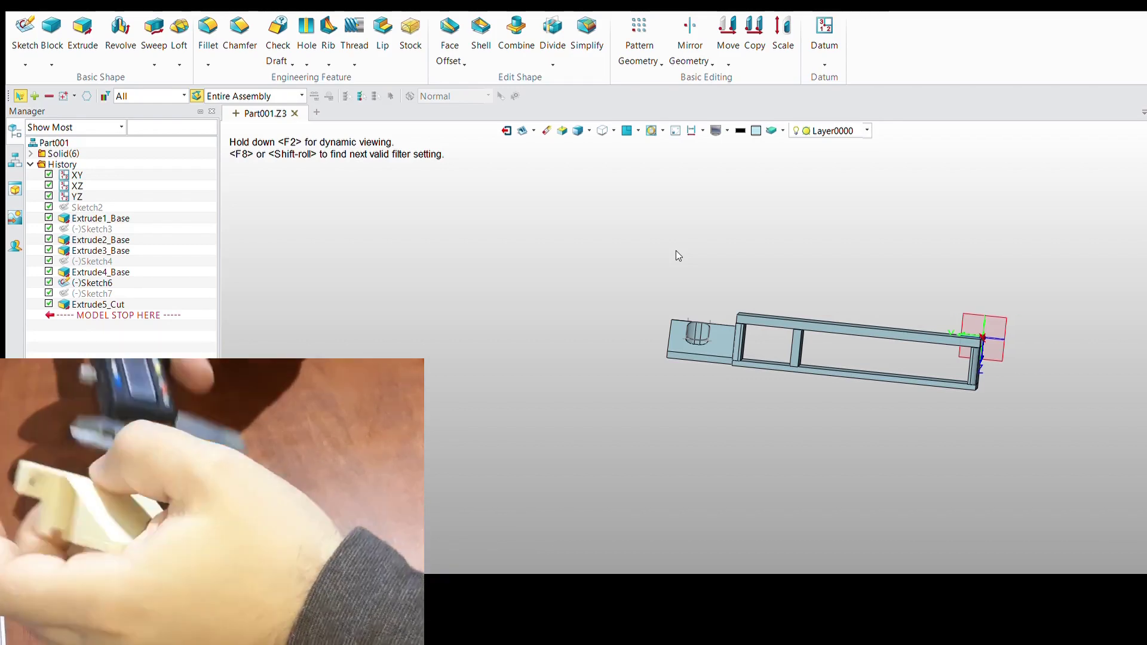
right_click_drag(677, 251, 836, 281)
left_click(26, 30)
Create Sketch8 and draw a rectangle over the frame's top edge.
left_click(791, 313)
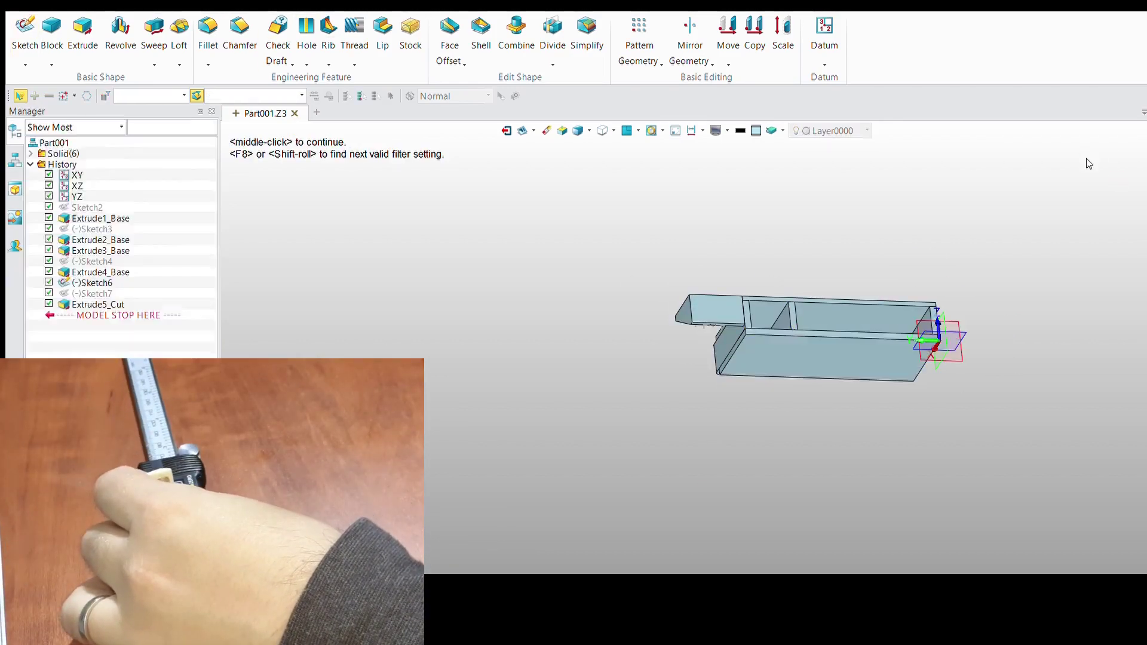
middle_click(1089, 164)
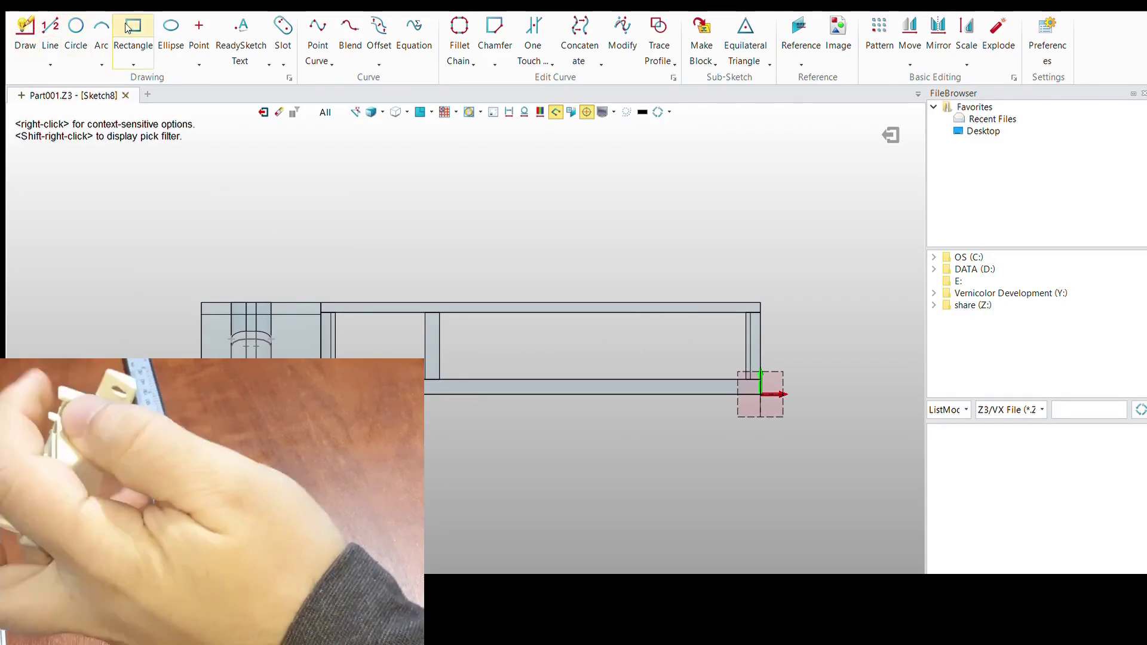
right_click_drag(358, 205, 367, 299)
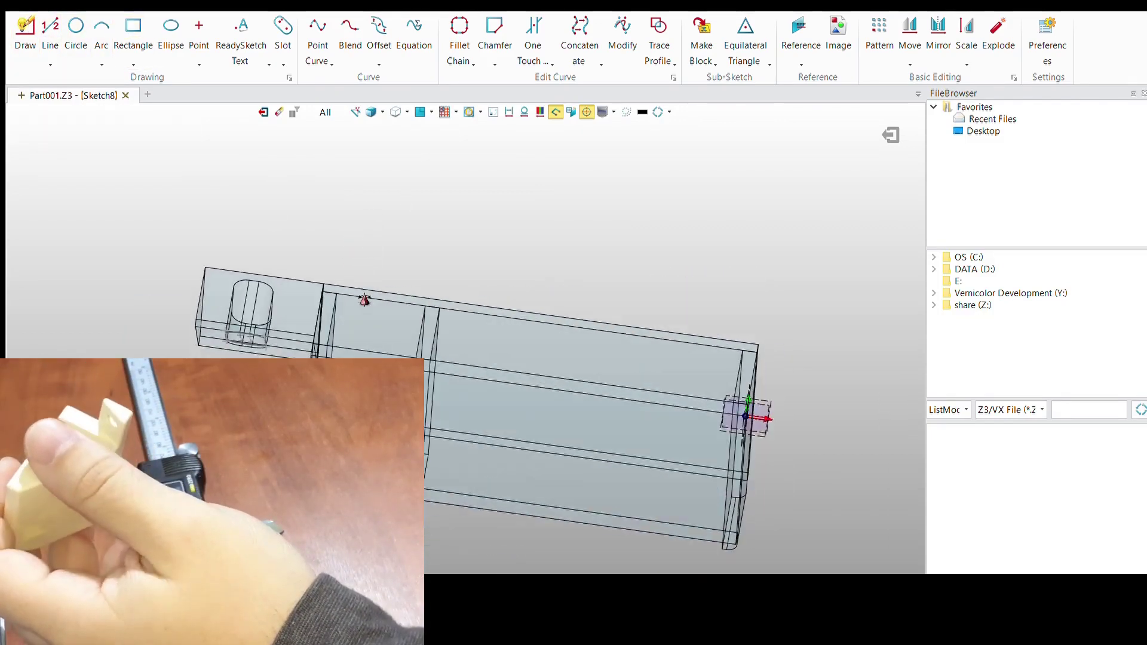
key("Home")
left_click(132, 27)
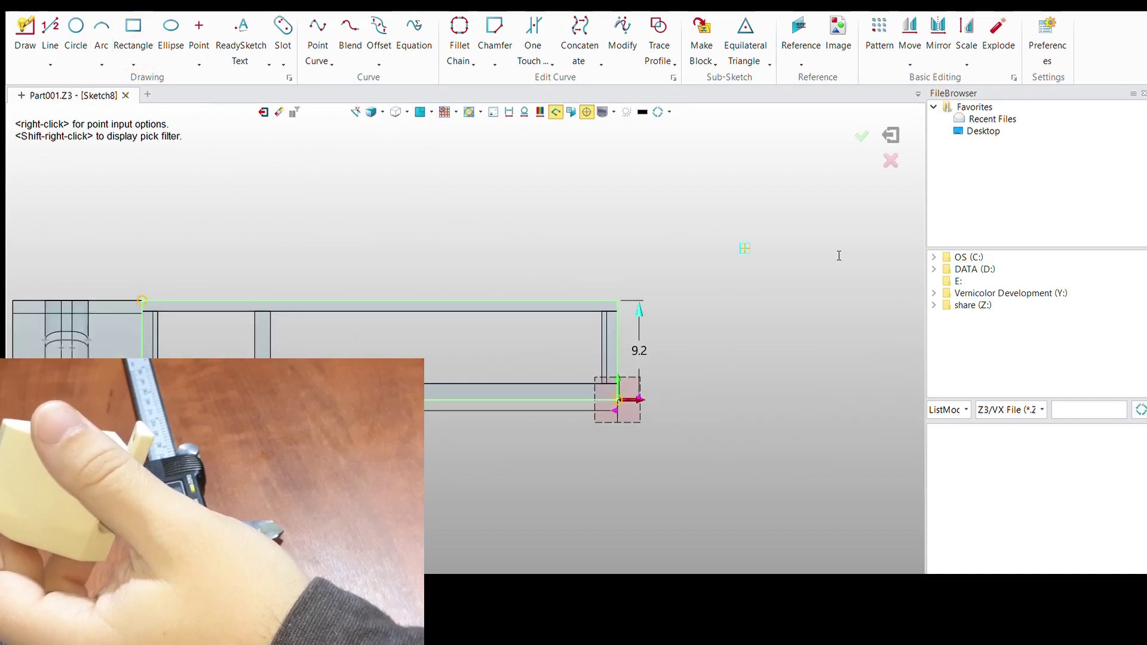
key("Escape")
scroll(465, 264, "down", 3)
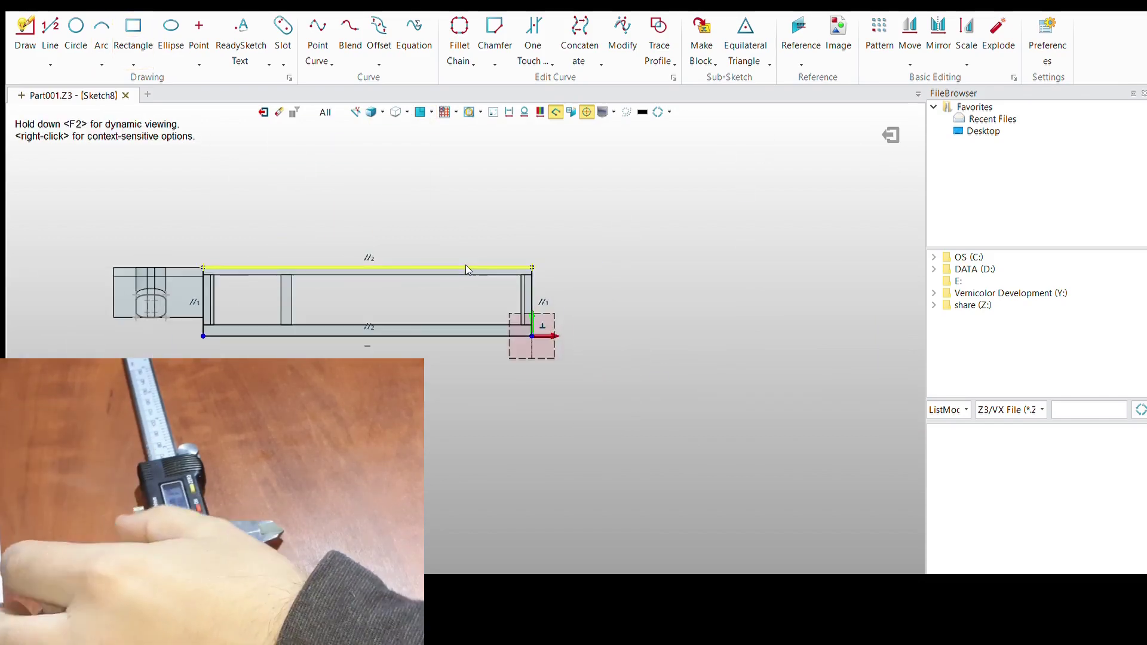
left_click(132, 26)
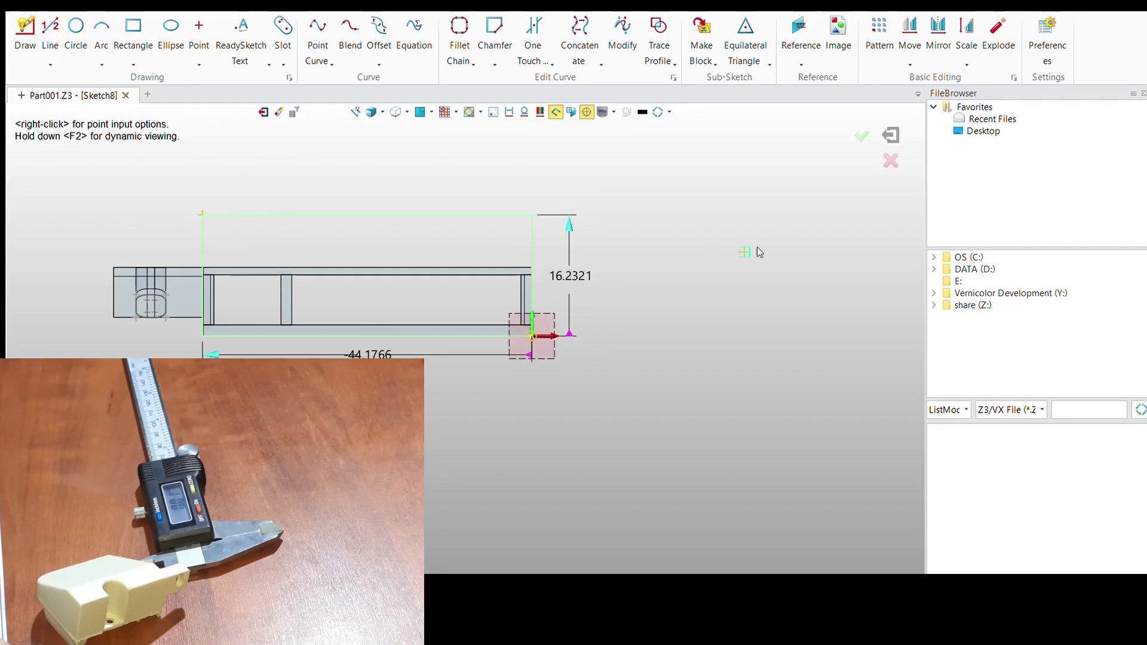
left_click(728, 251)
middle_click(397, 259)
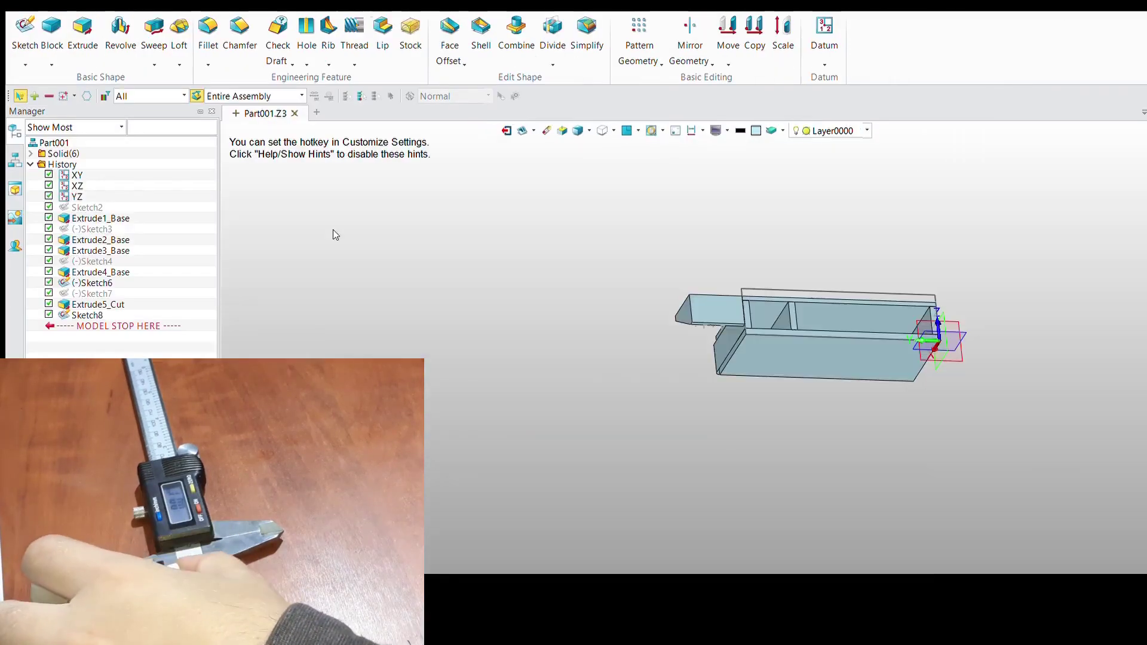
Extrude Sketch8 1.8 mm as Extrude6_Base and reopen Sketch8 for editing.
left_click(83, 26)
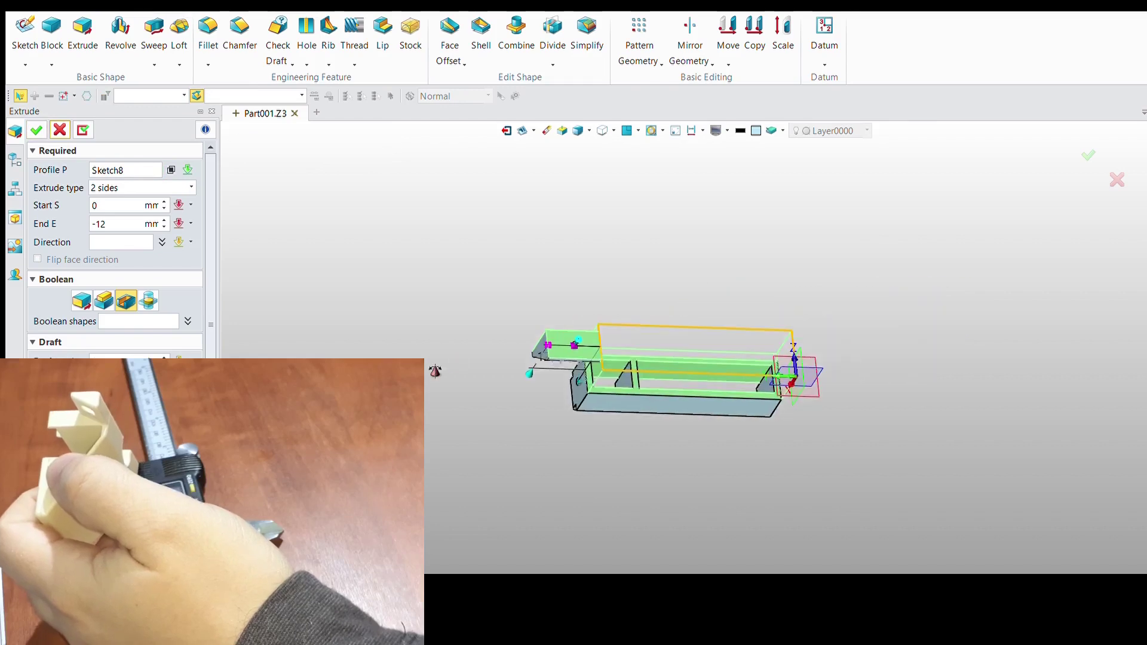
type("1.8")
key("Return")
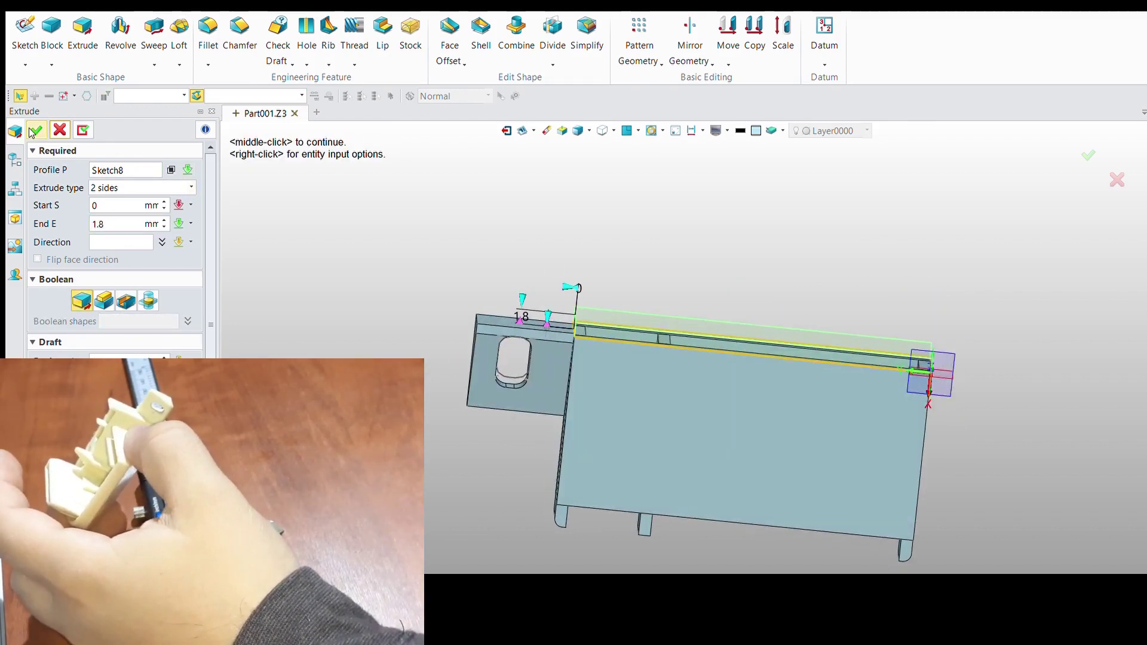
mouse_move(490, 264)
right_mouse_down()
mouse_move(634, 386)
mouse_move(725, 436)
mouse_move(743, 326)
mouse_move(737, 468)
mouse_move(719, 393)
mouse_move(657, 382)
right_mouse_up()
middle_click(633, 386)
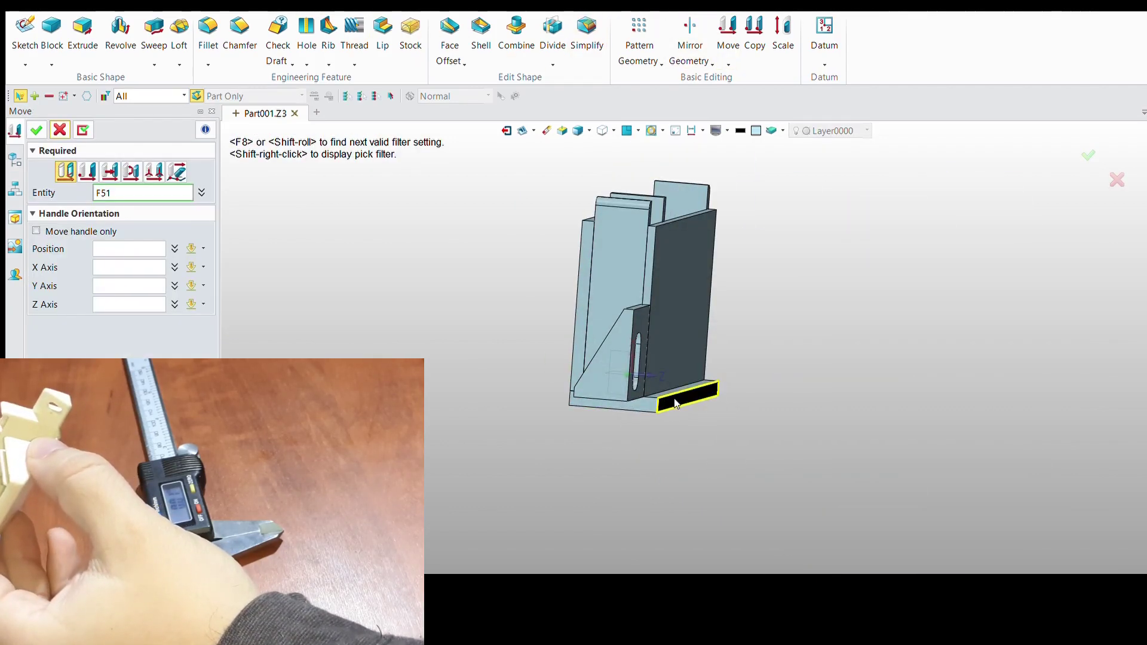
double_click(87, 315)
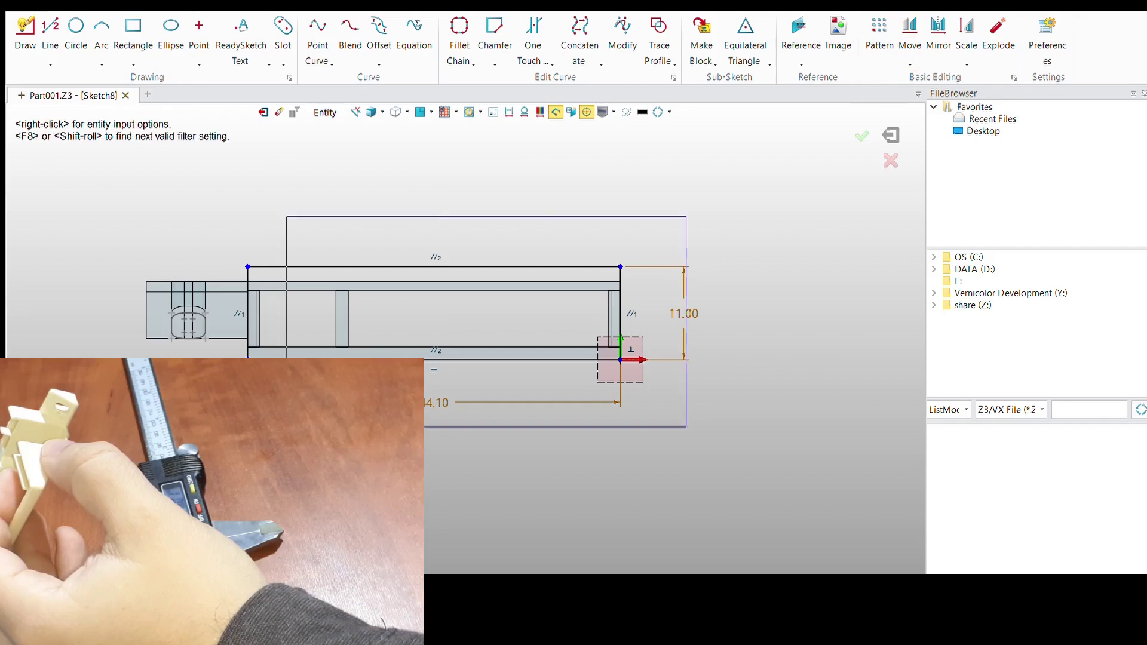
Remove the old rectangle from Sketch8 so it can be redrawn.
scroll(620, 267, "up", 2)
scroll(604, 260, "down", 2)
middle_click(605, 260)
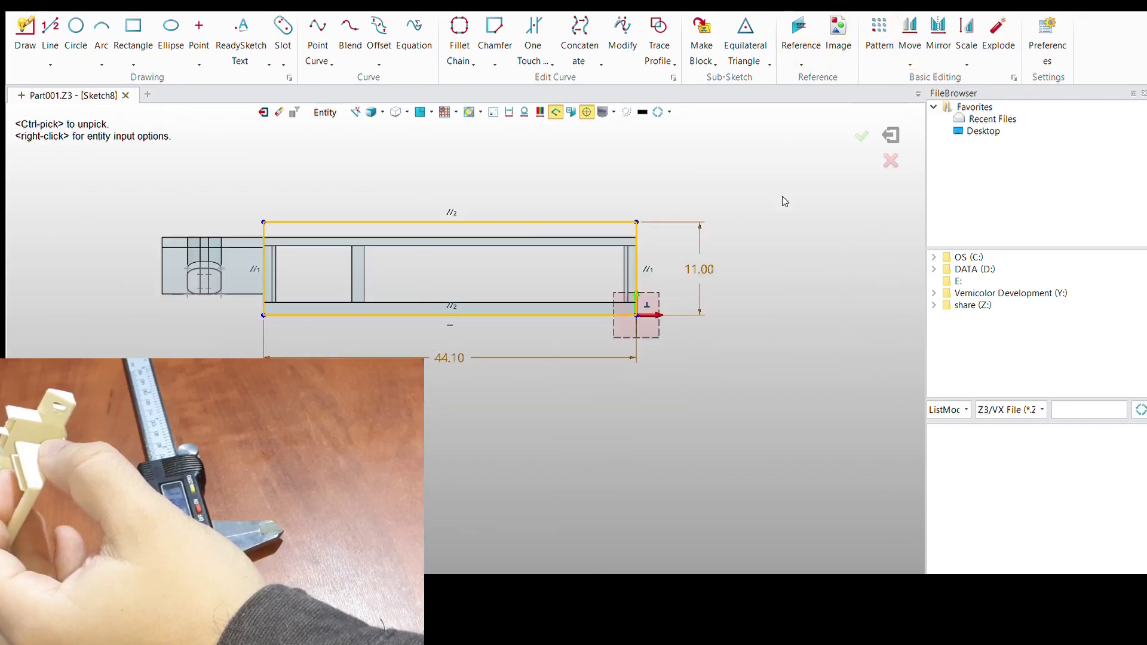
scroll(264, 263, "up", 2)
scroll(253, 203, "up", 1)
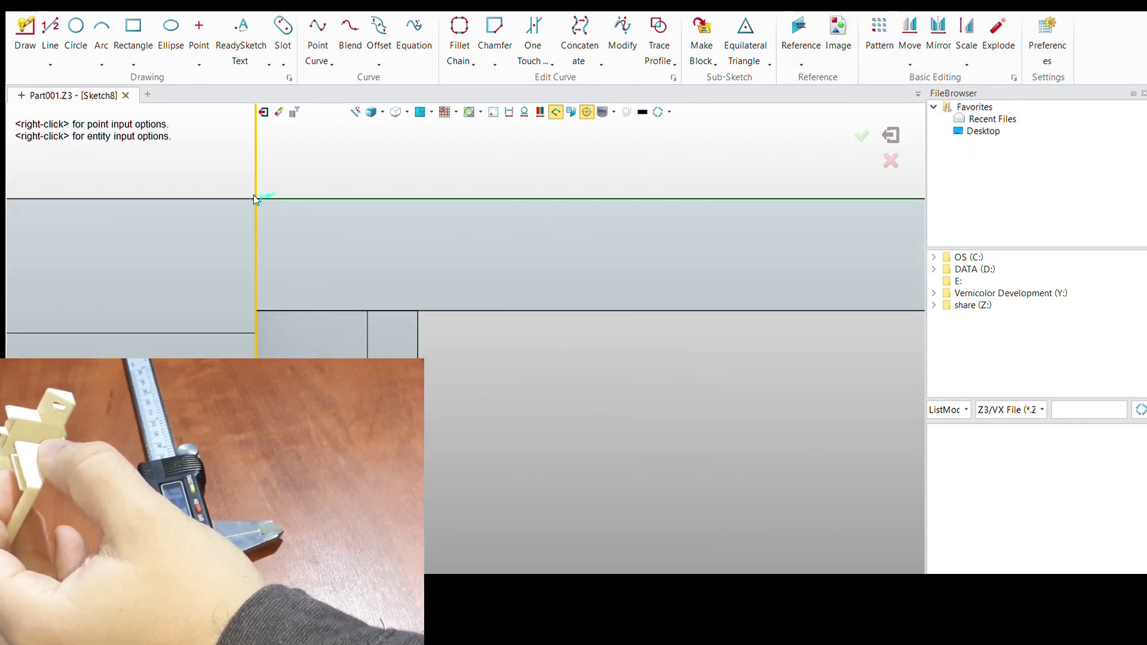
middle_click(254, 195)
scroll(510, 307, "down", 3)
key("ctrl+z")
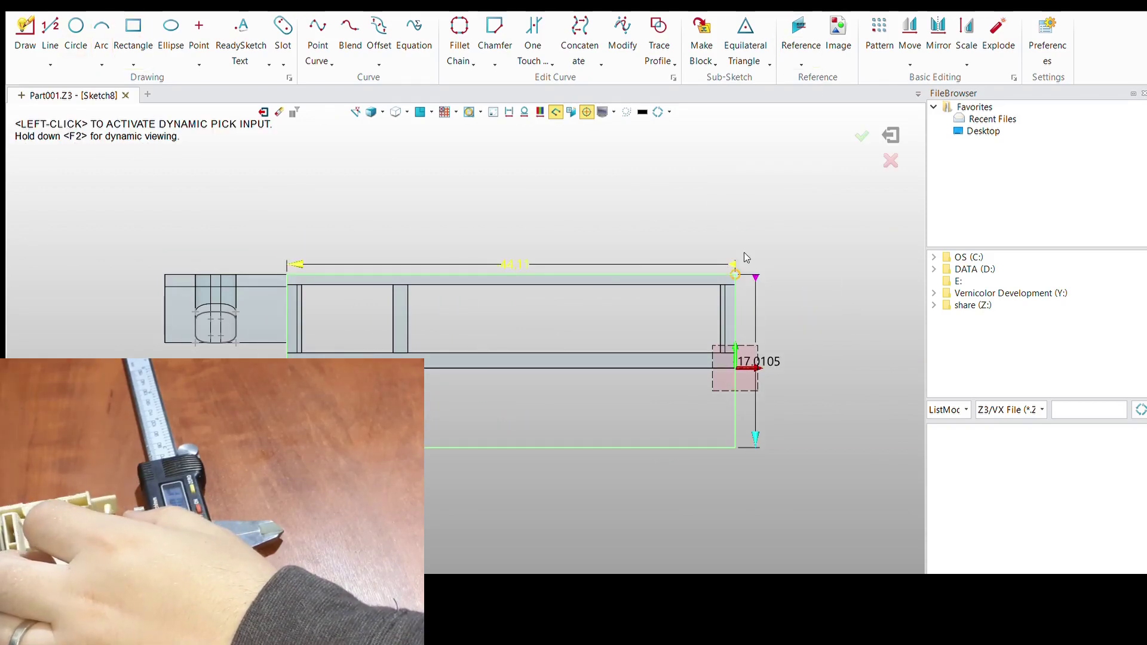
Dimension the redrawn rectangle 44.1 × 11 mm and exit so the plate rebuilds.
type("11")
key("Return")
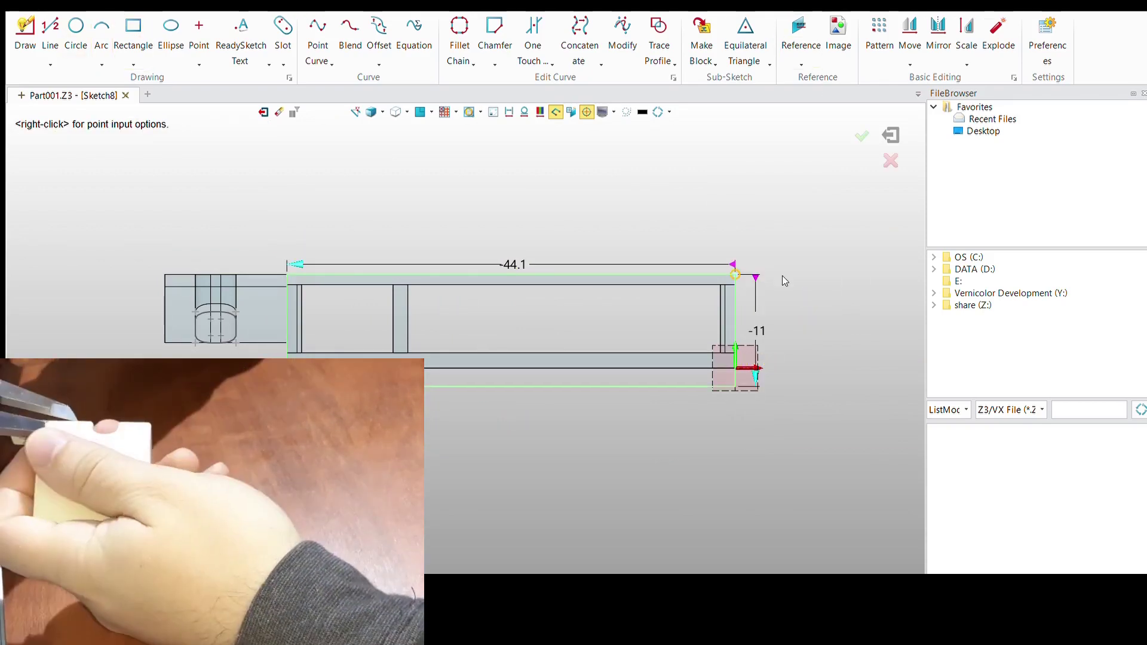
middle_click(758, 180)
left_click(890, 135)
mouse_move(593, 368)
right_mouse_down()
mouse_move(497, 317)
mouse_move(624, 367)
mouse_move(577, 321)
right_mouse_up()
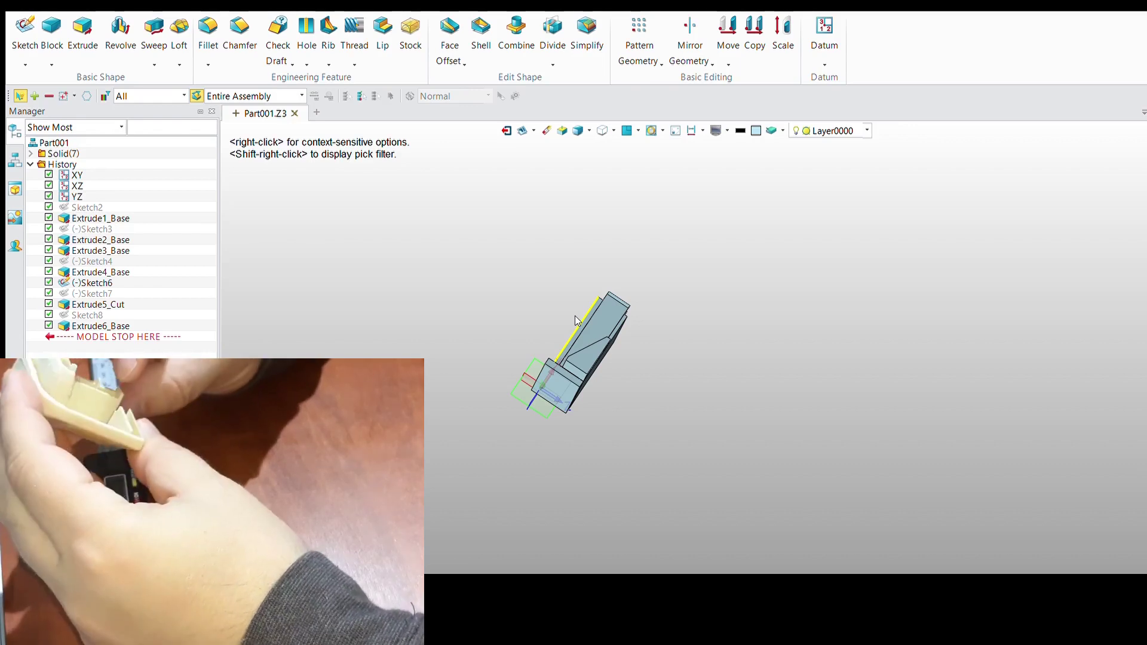
mouse_move(576, 321)
right_mouse_down()
mouse_move(537, 371)
mouse_move(545, 402)
mouse_move(585, 330)
mouse_move(586, 376)
mouse_move(661, 419)
mouse_move(538, 281)
right_mouse_up()
Start Sketch9 on the XZ plane facing the sketch view.
left_click(25, 27)
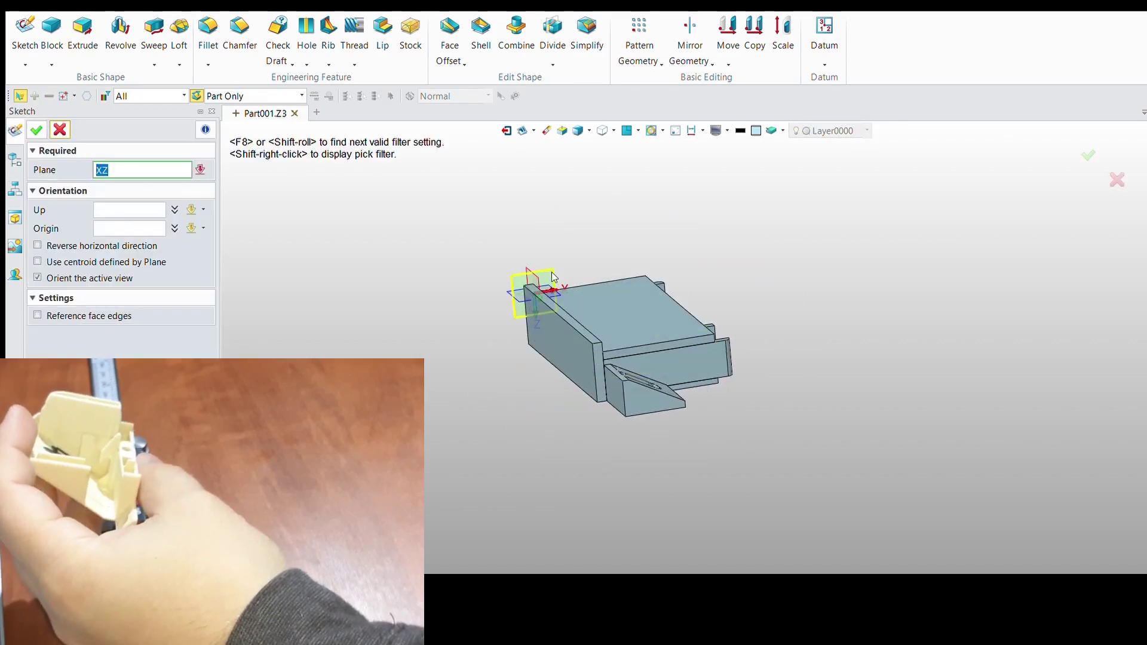
left_click(526, 276)
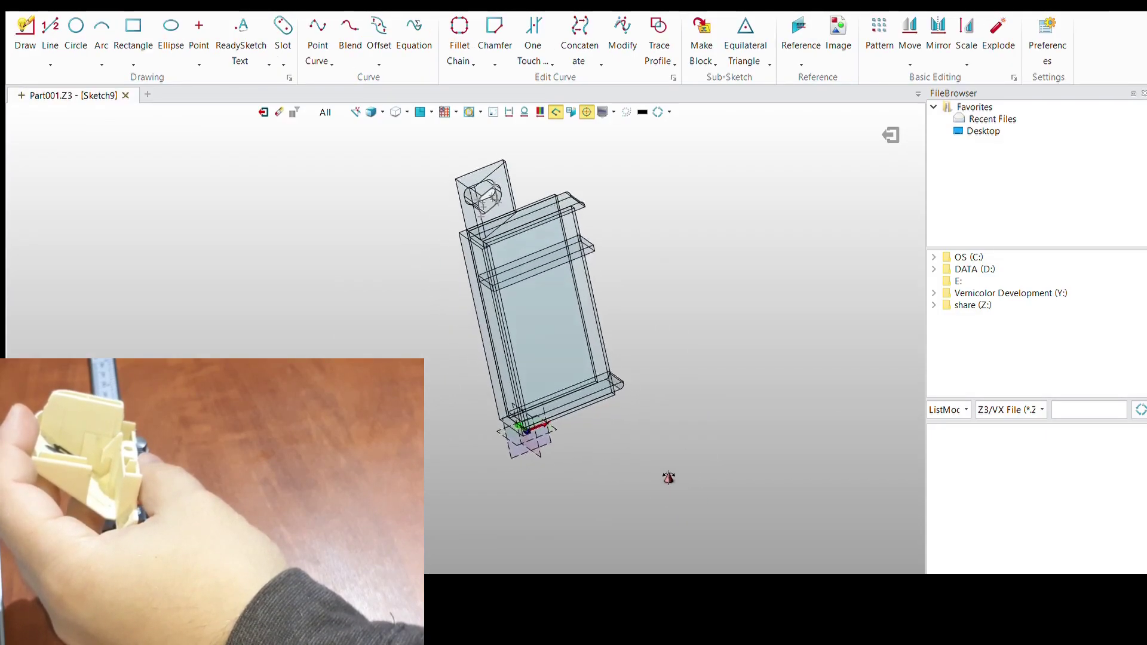
left_click(416, 113)
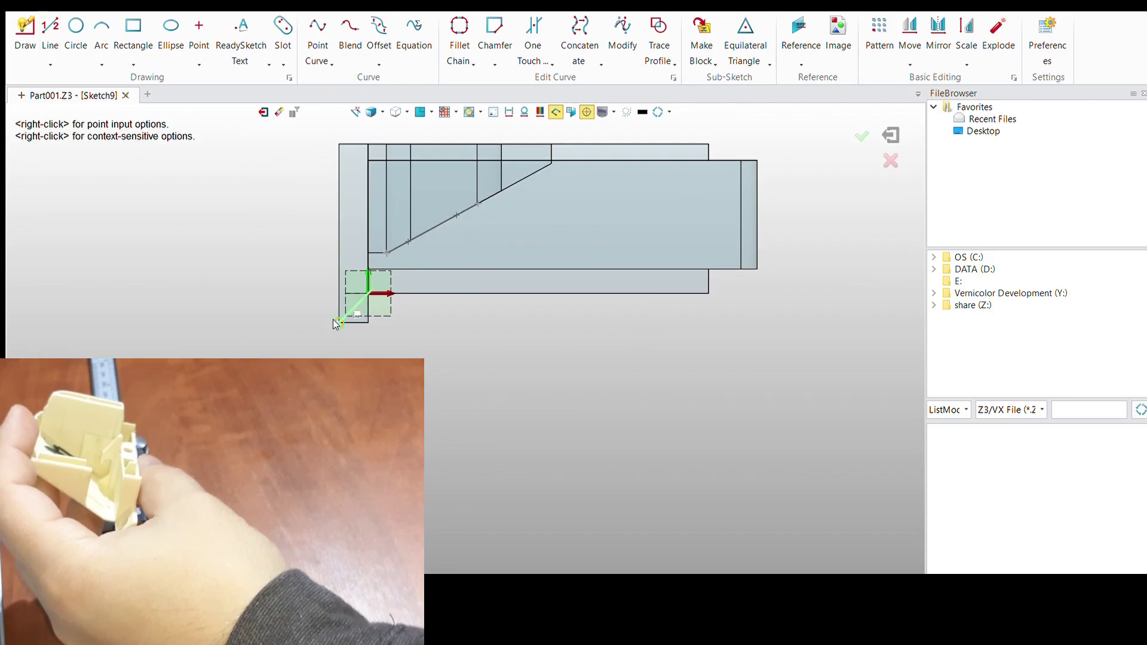
scroll(335, 324, "down", 3)
middle_click(662, 253)
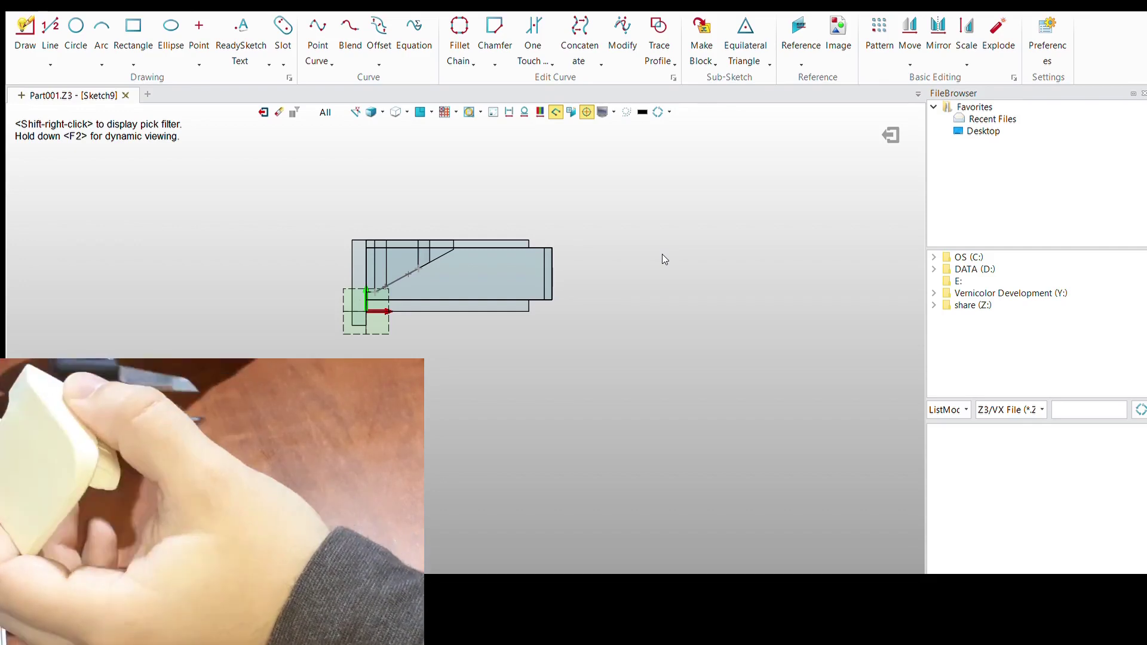
scroll(662, 253, "up", 1)
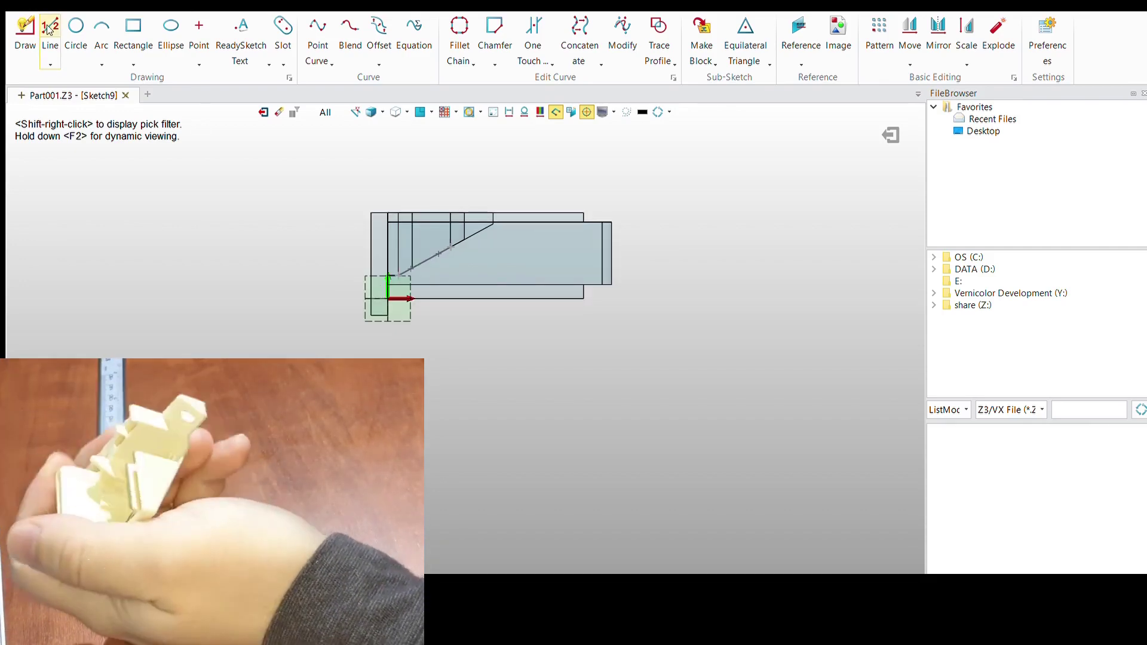
Draw a vertical line from the plate's corner and a long diagonal ending at the bottom point.
left_click(49, 30)
left_click(596, 126)
key("Return")
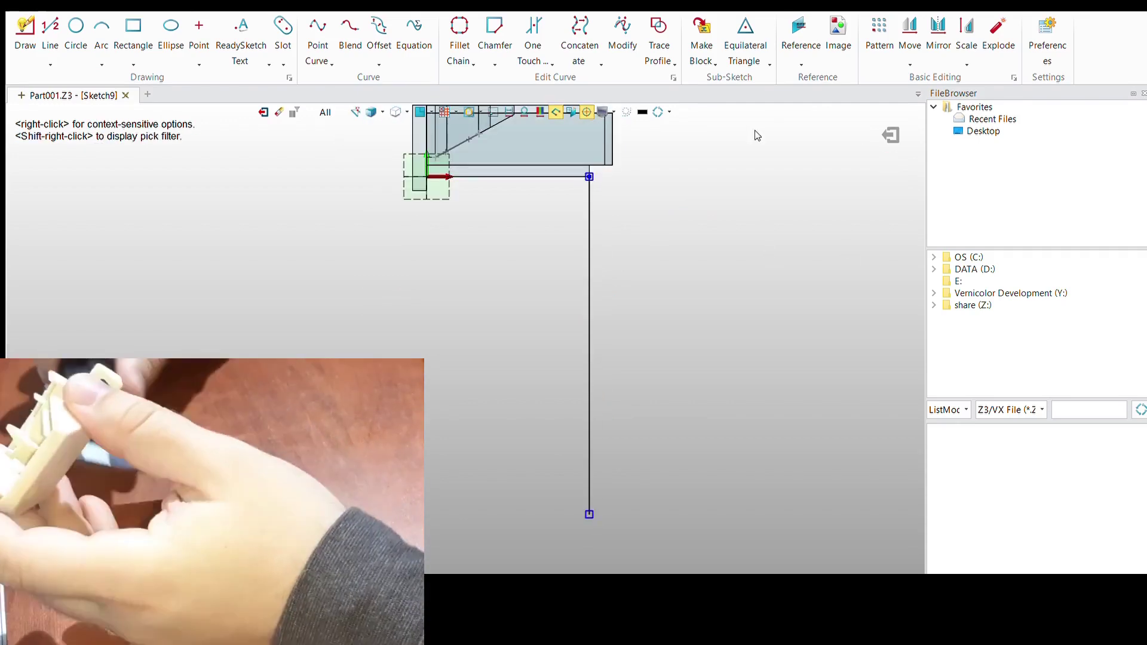
middle_click(578, 524)
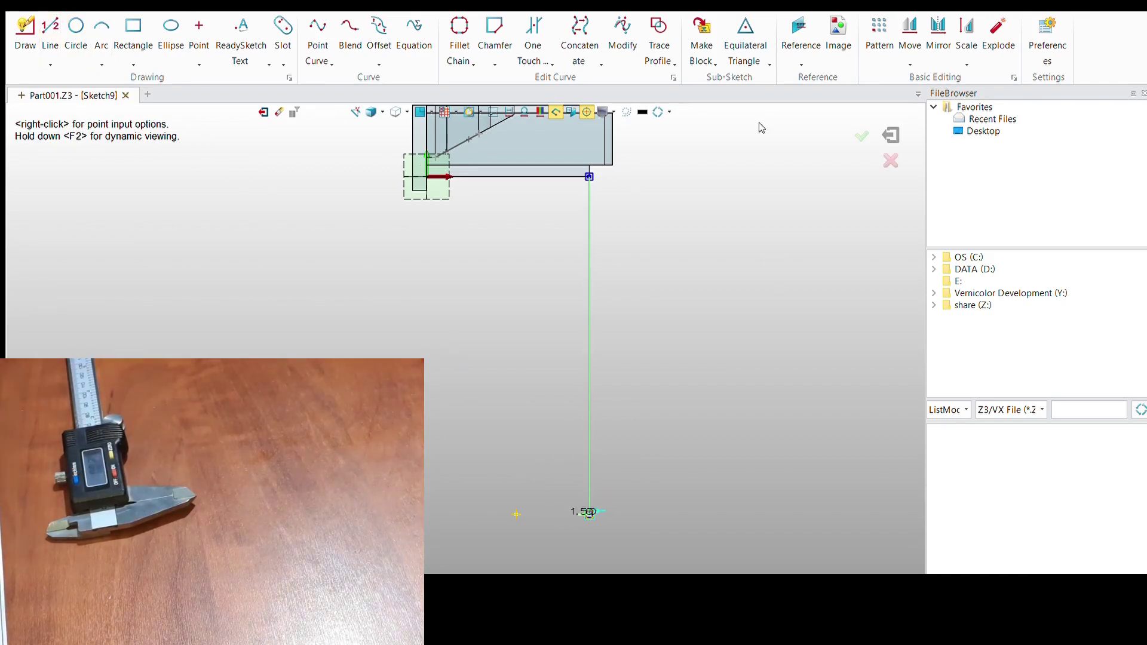
left_click(572, 516)
scroll(378, 235, "down", 2)
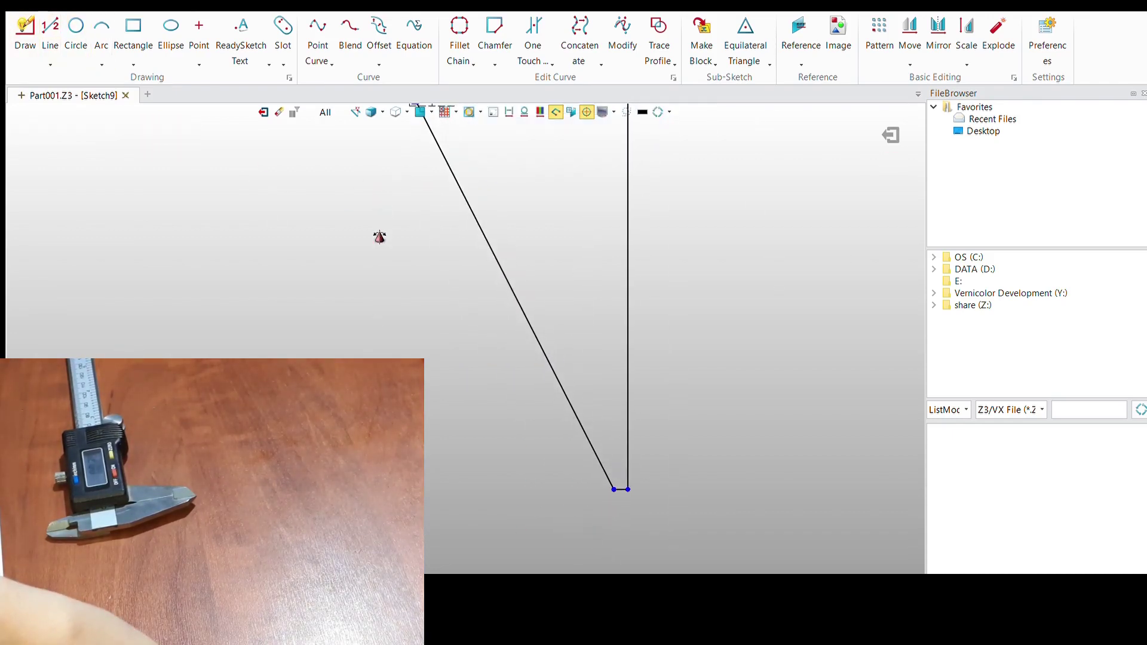
scroll(372, 232, "down", 2)
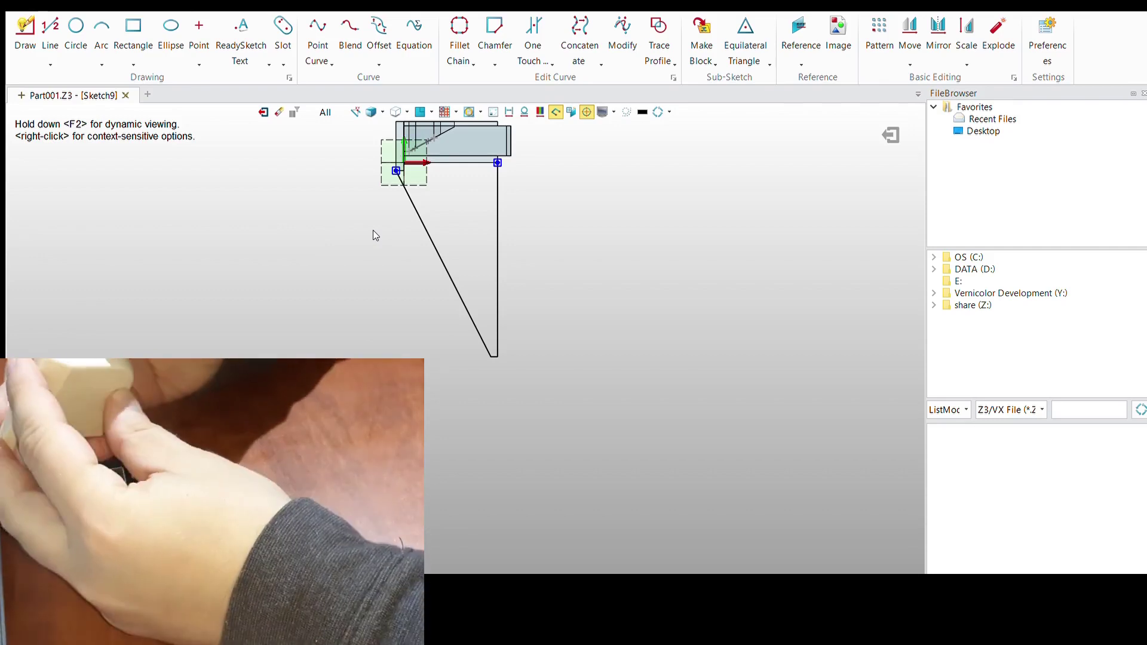
middle_click_drag(373, 231, 302, 325)
Draw a vertical line down from the part's top edge to the short bottom edge.
left_click(50, 27)
left_click(459, 205)
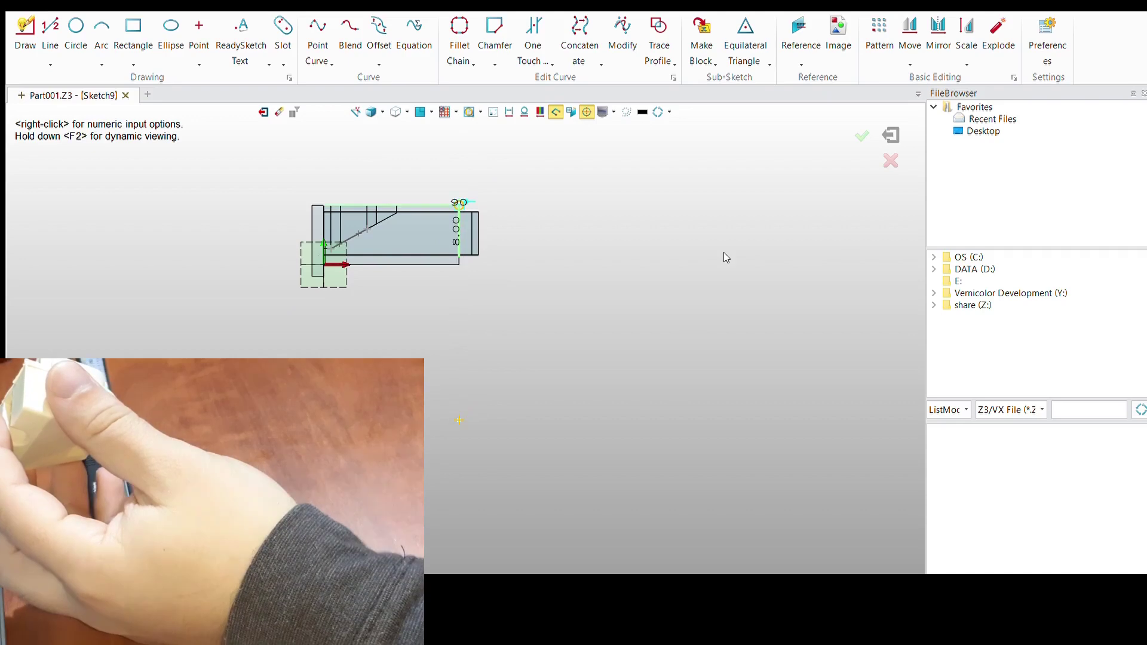
key("Return")
mouse_move(315, 258)
middle_mouse_down()
mouse_move(385, 196)
mouse_move(609, 350)
middle_mouse_up()
middle_click_drag(510, 305, 507, 379)
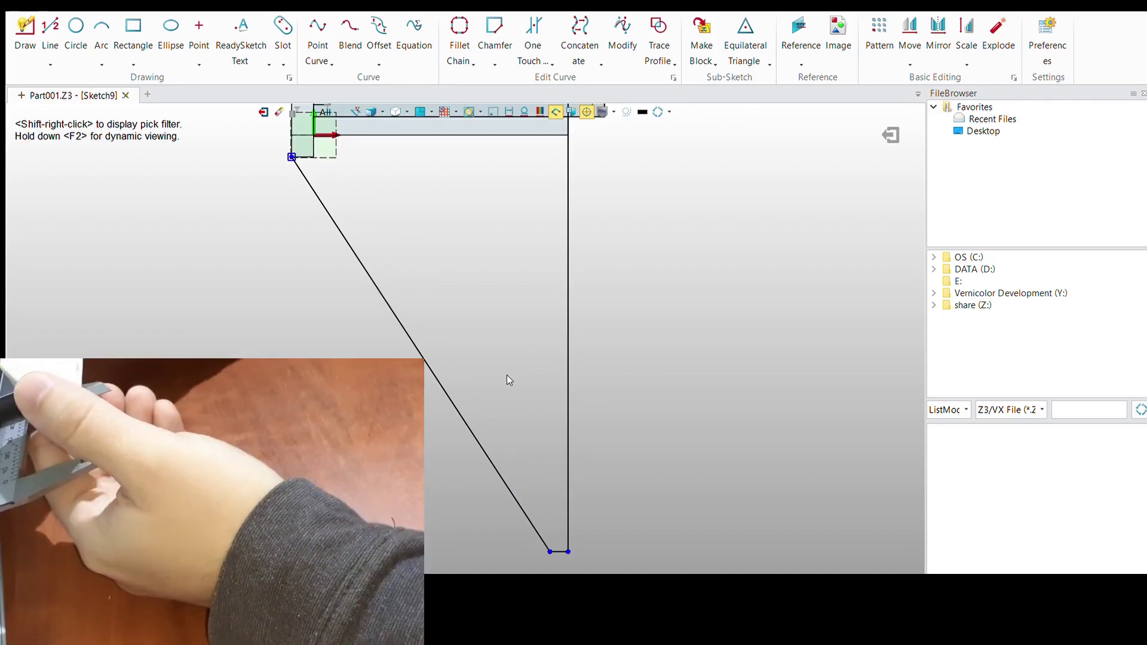
Draw a line from the right vertical line up to the upper endpoint.
scroll(506, 375, "up", 2)
left_click(579, 370)
middle_click(775, 251)
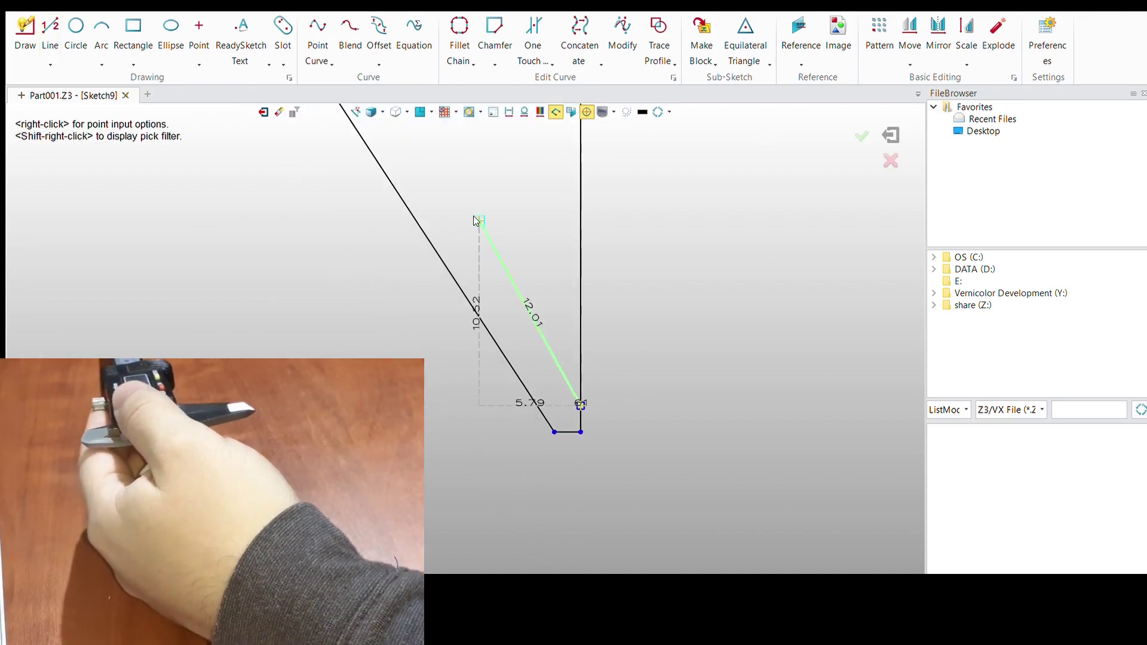
middle_click(475, 220)
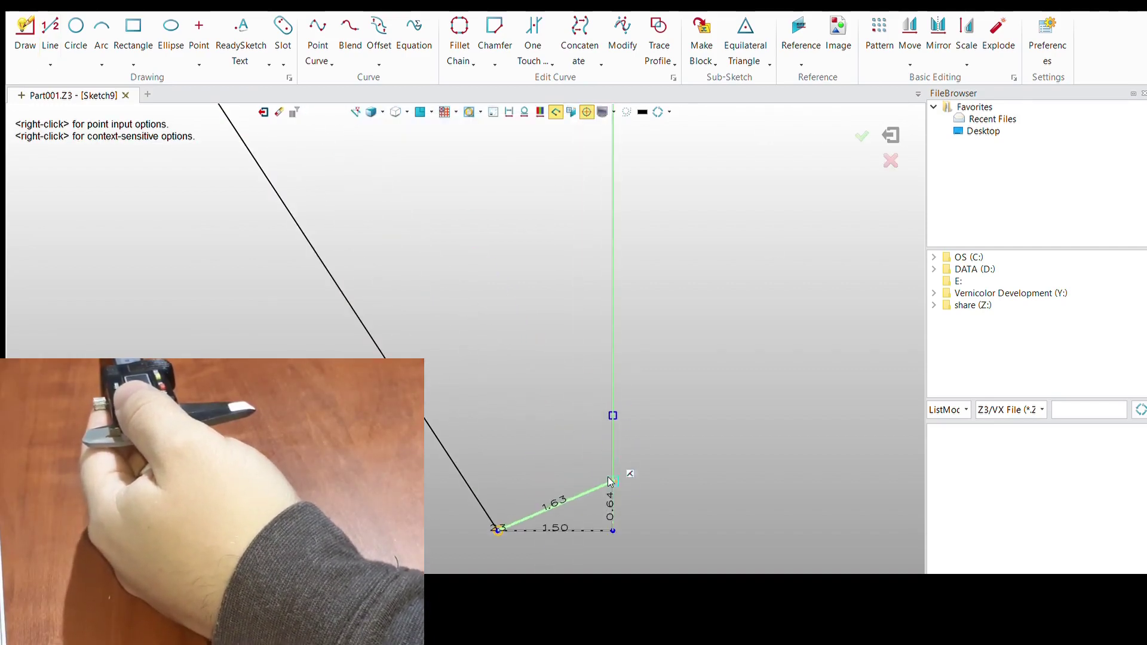
left_click(50, 30)
scroll(132, 119, "down", 2)
left_click(441, 348)
scroll(368, 266, "up", 3)
left_click(332, 205)
middle_click(547, 270)
scroll(442, 315, "up", 3)
middle_click(442, 314)
scroll(478, 295, "up", 2)
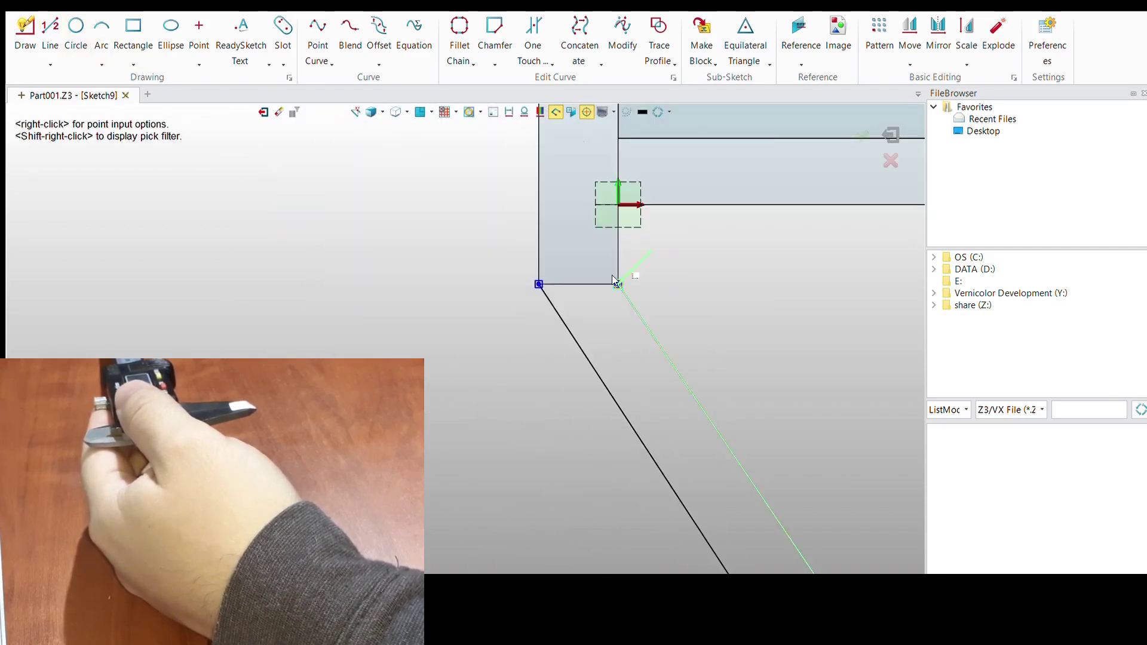
middle_click(761, 129)
scroll(560, 268, "down", 3)
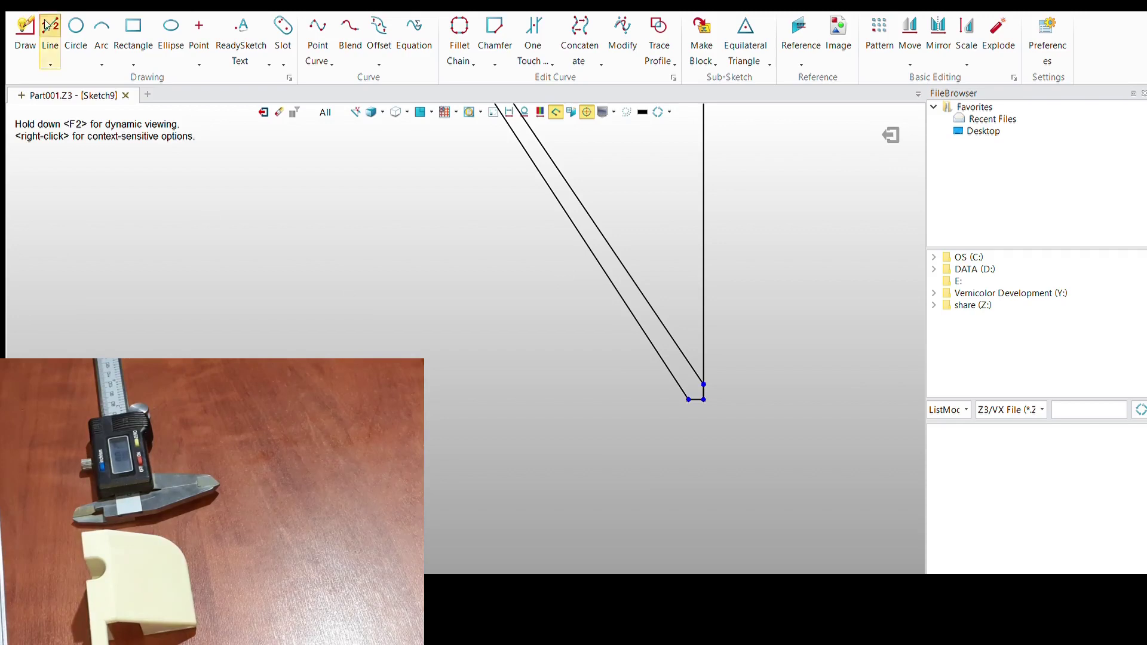
Draw a line from the corner, fixing the parallel diagonal toward the bottom corner.
left_click(50, 30)
scroll(546, 247, "down", 1)
left_click(546, 248)
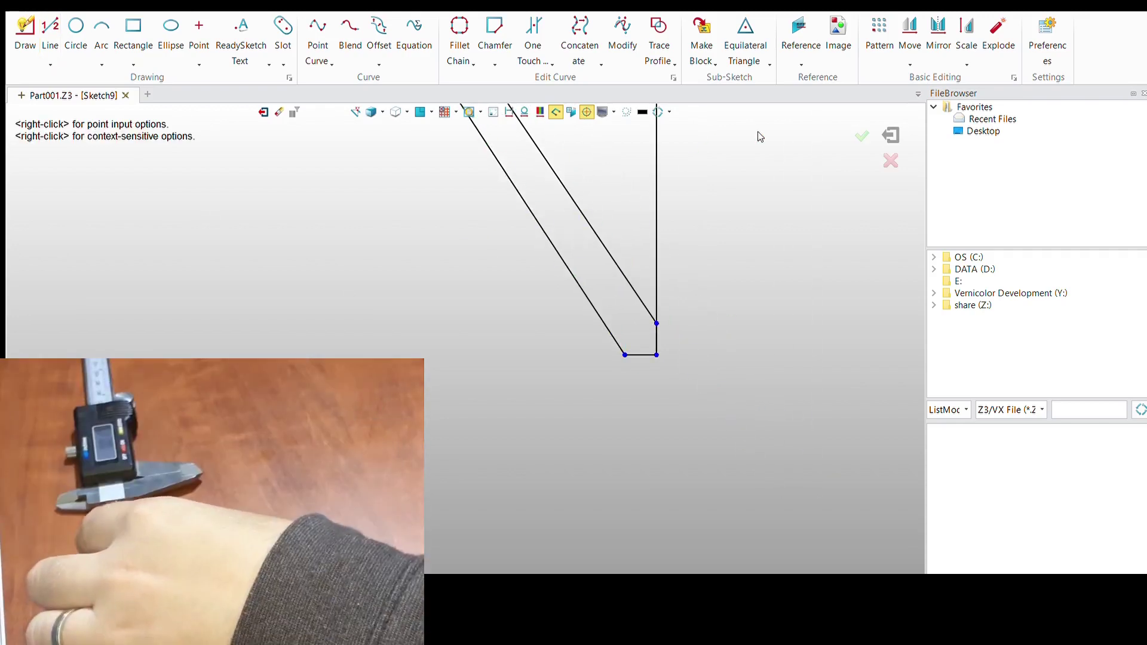
middle_click(758, 136)
scroll(758, 136, "down", 3)
scroll(530, 192, "up", 2)
middle_click(530, 192)
scroll(529, 192, "up", 2)
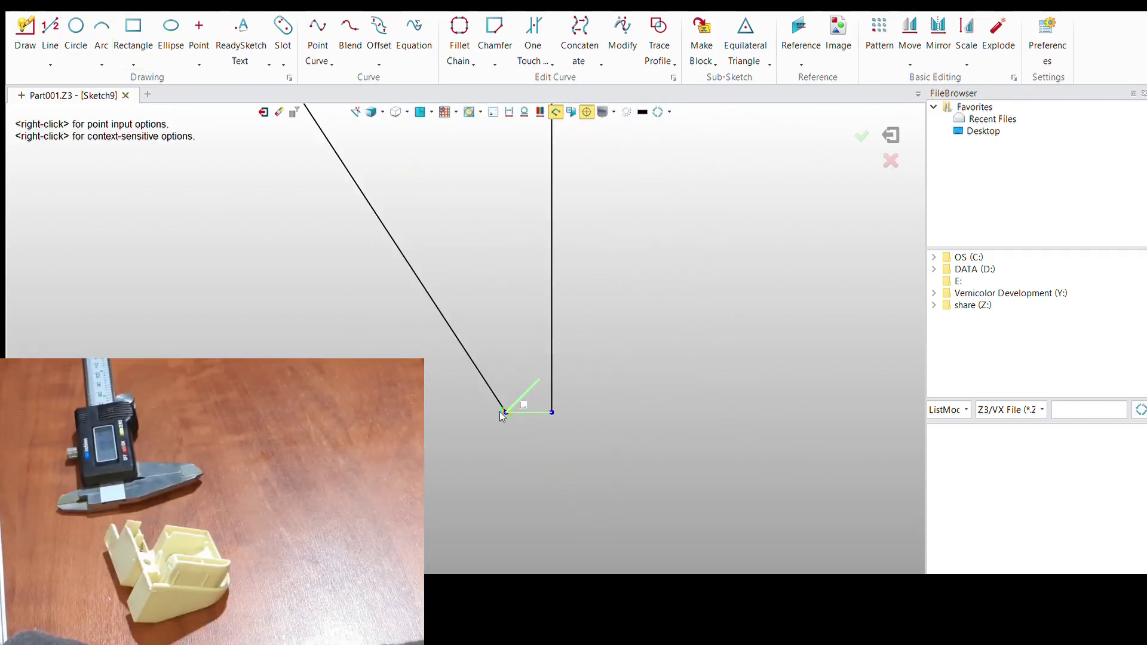
left_click(556, 376)
middle_click(357, 311)
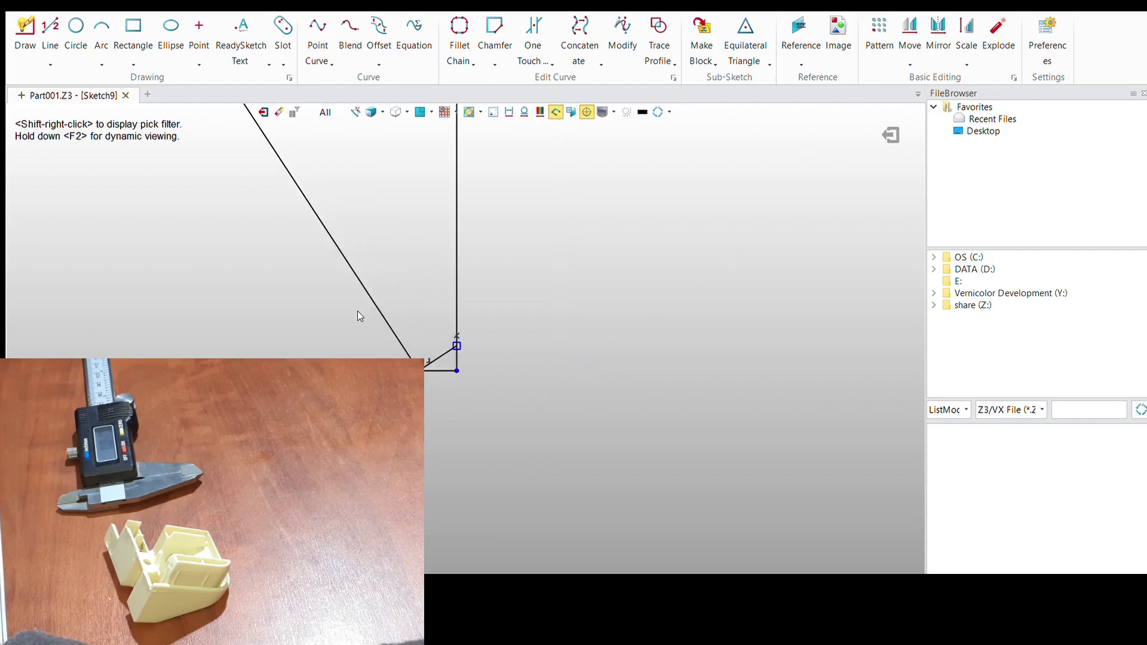
scroll(402, 312, "up", 4)
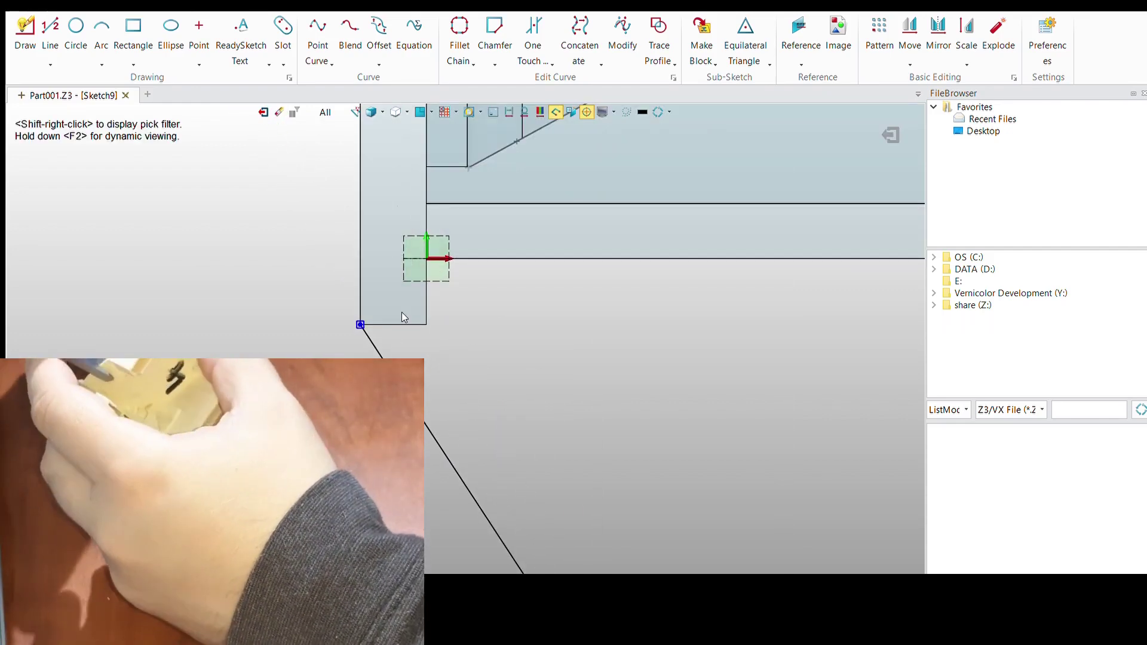
Draw the second diagonal parallel to the first, from the top box to the bottom corner.
scroll(262, 237, "down", 2)
scroll(439, 269, "down", 3)
middle_click(438, 269)
scroll(575, 537, "down", 3)
left_click(630, 461)
scroll(500, 371, "up", 3)
left_click(478, 383)
scroll(684, 469, "down", 3)
scroll(506, 449, "up", 3)
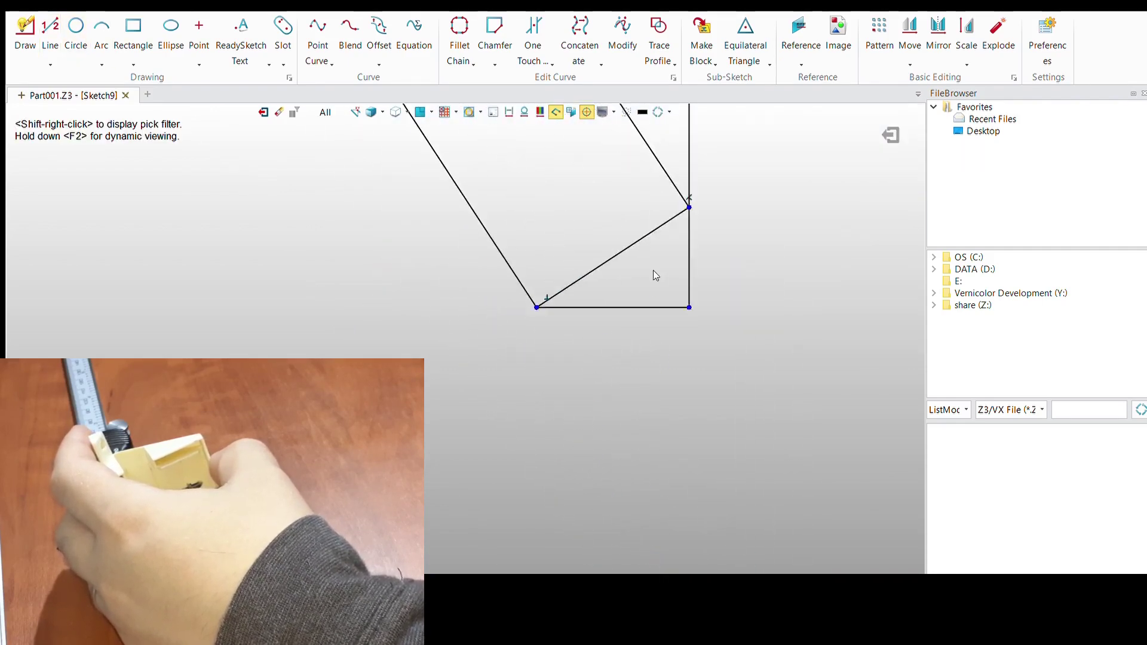
Delete the extra vertical line, close the strip, and load Sketch9 as the extrude profile.
key("Delete")
left_click(50, 29)
left_click(561, 306)
left_click(560, 376)
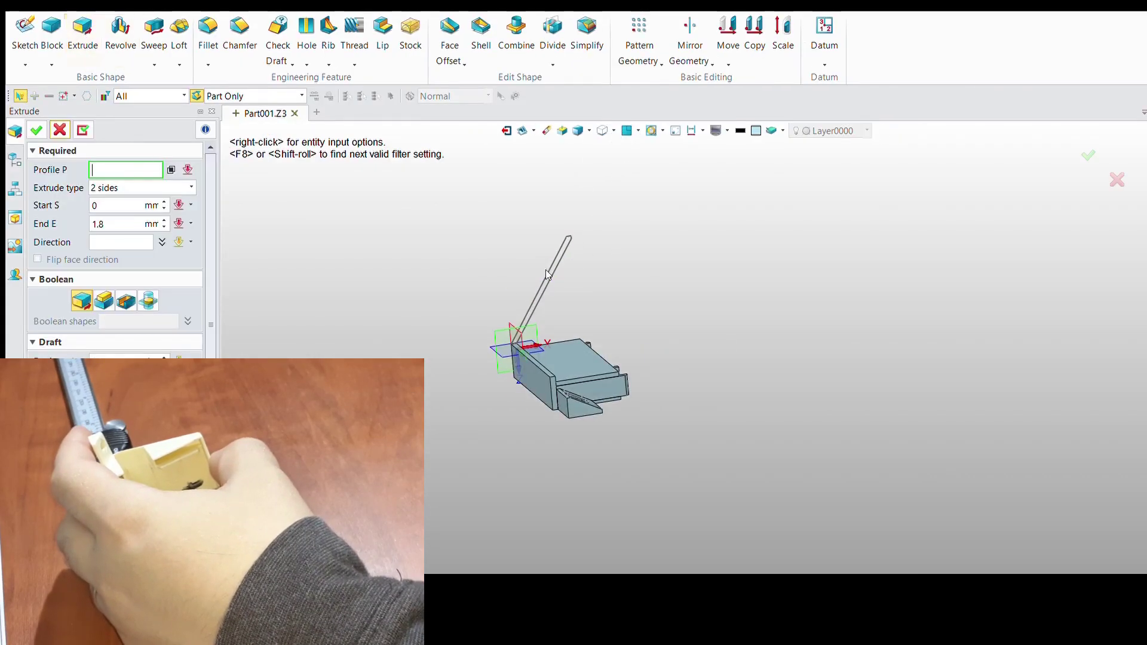
left_click(548, 274)
scroll(548, 274, "up", 2)
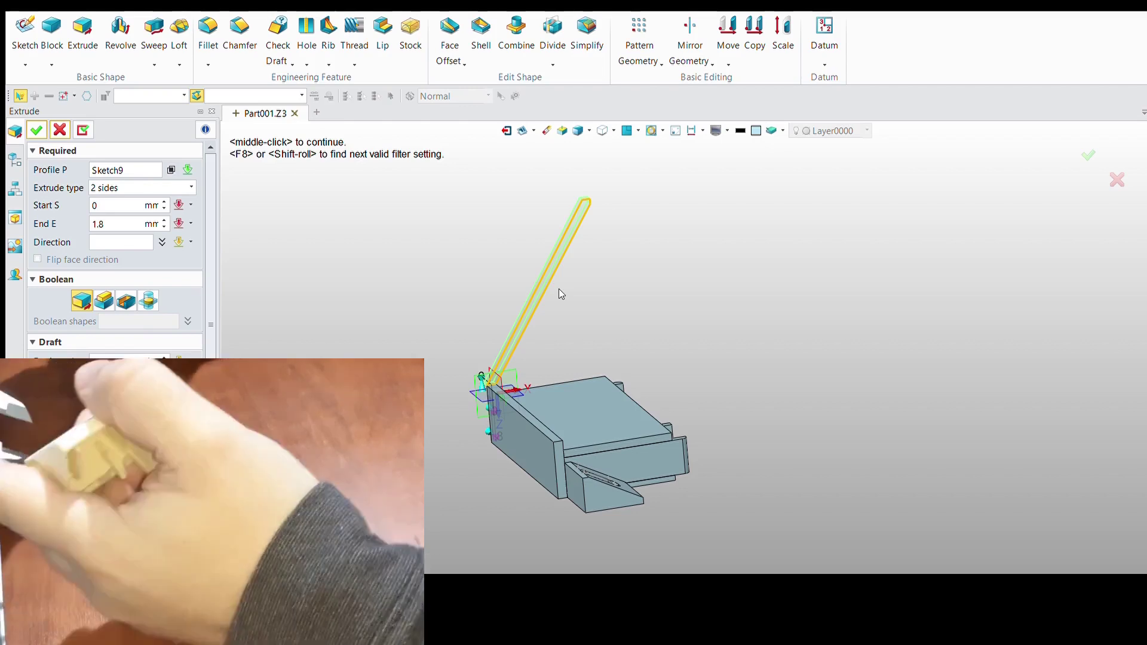
Extrude the Sketch9 strip to an end distance of -44.1 mm and pick the plate face.
double_click(89, 224)
type("44-")
scroll(496, 382, "up", 5)
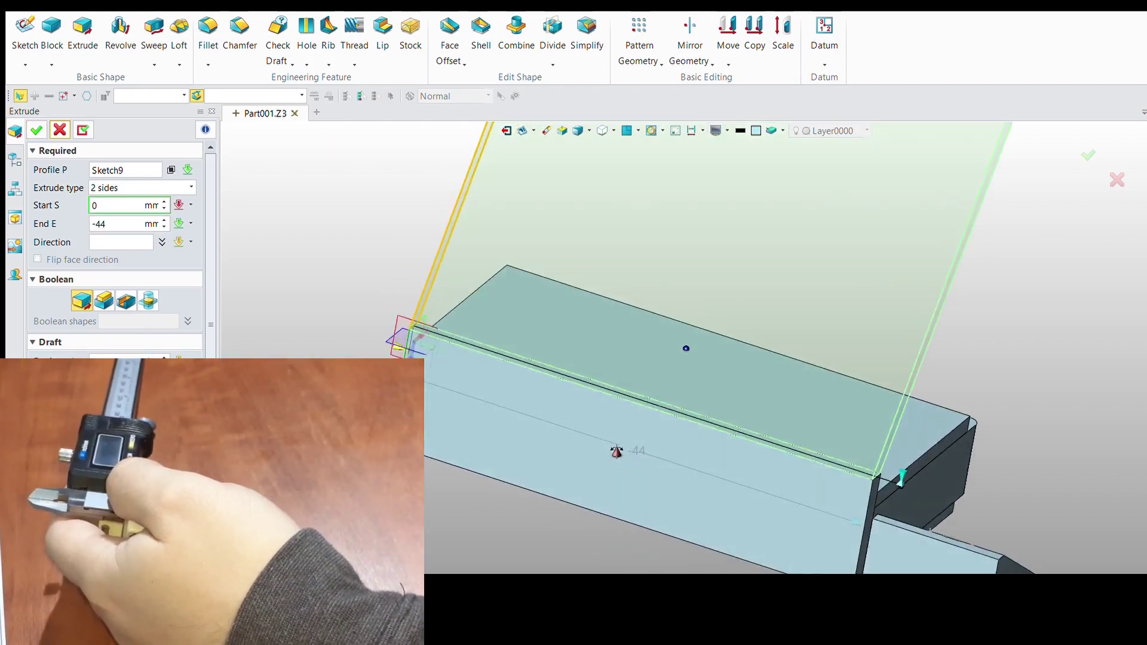
left_click(130, 224)
type(".1")
middle_click(130, 224)
scroll(651, 232, "down", 5)
scroll(651, 231, "up", 3)
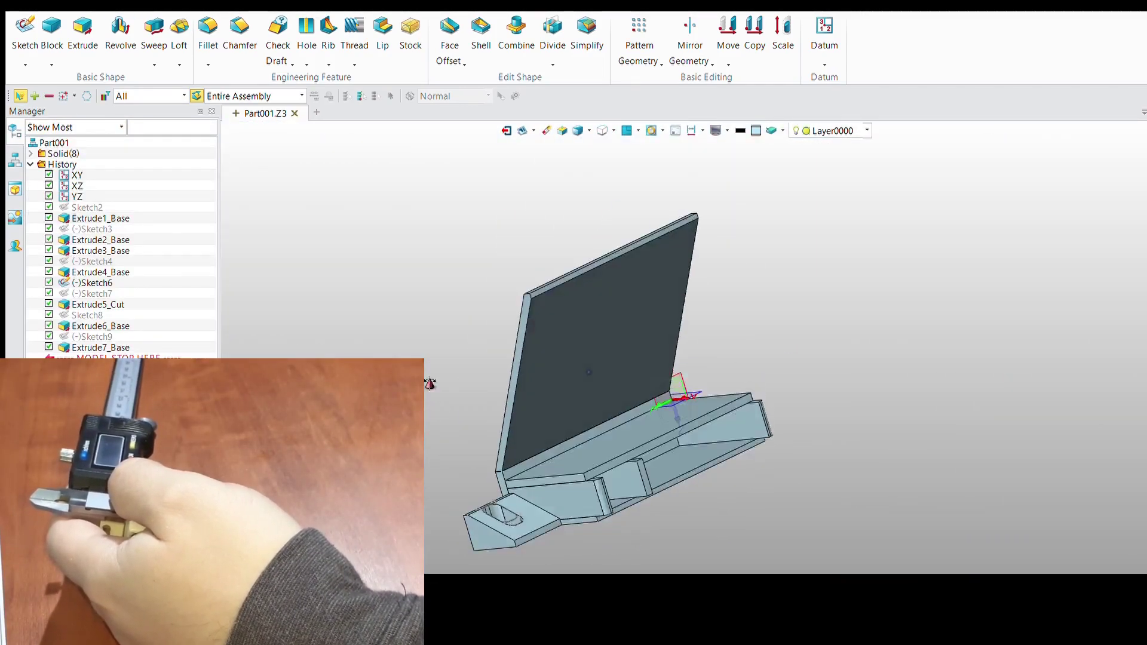
mouse_move(651, 232)
middle_mouse_down()
mouse_move(726, 462)
mouse_move(583, 501)
mouse_move(530, 374)
mouse_move(650, 296)
mouse_move(637, 267)
mouse_move(569, 310)
middle_mouse_up()
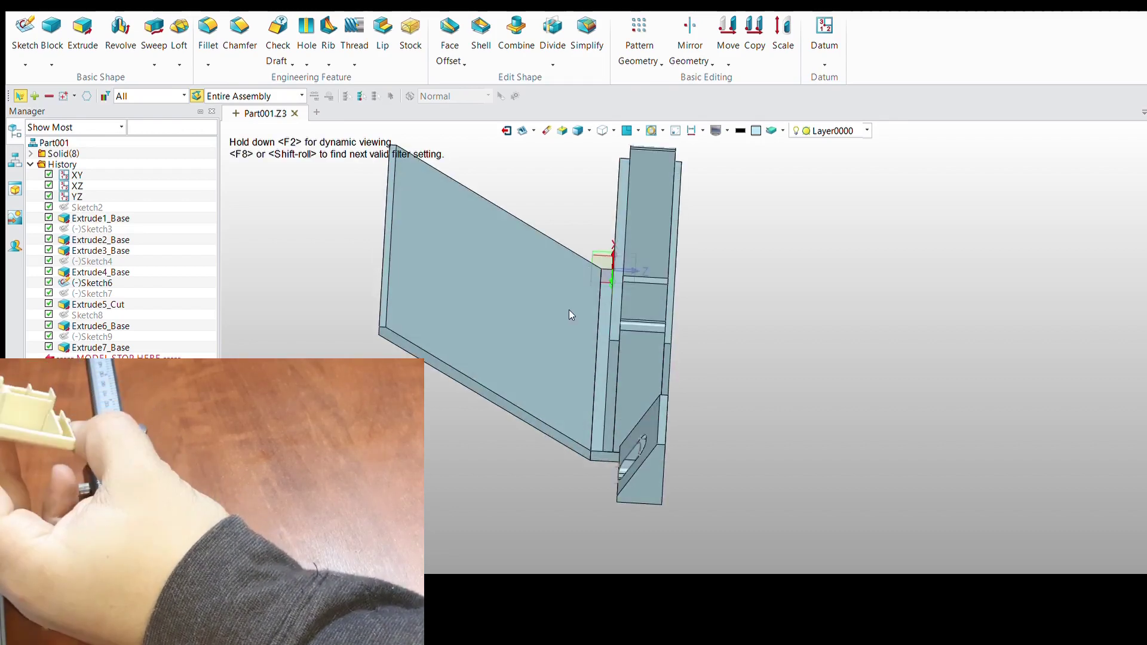
left_click(552, 346)
Start a new sketch on the slanted plate face.
left_click(565, 289)
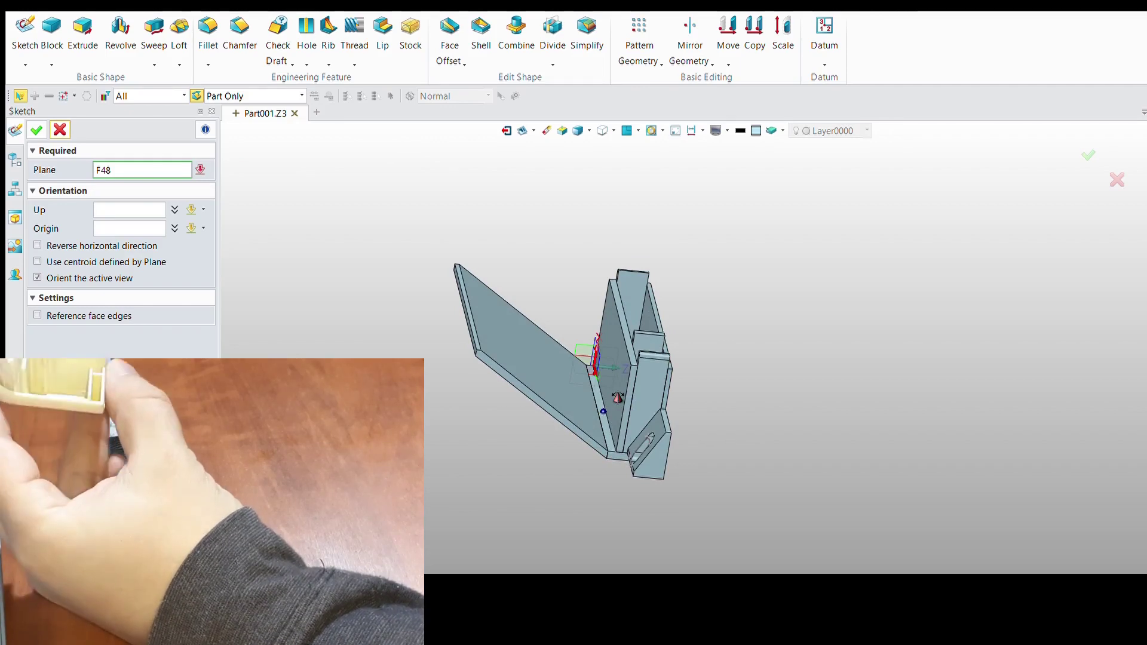
middle_click(631, 321)
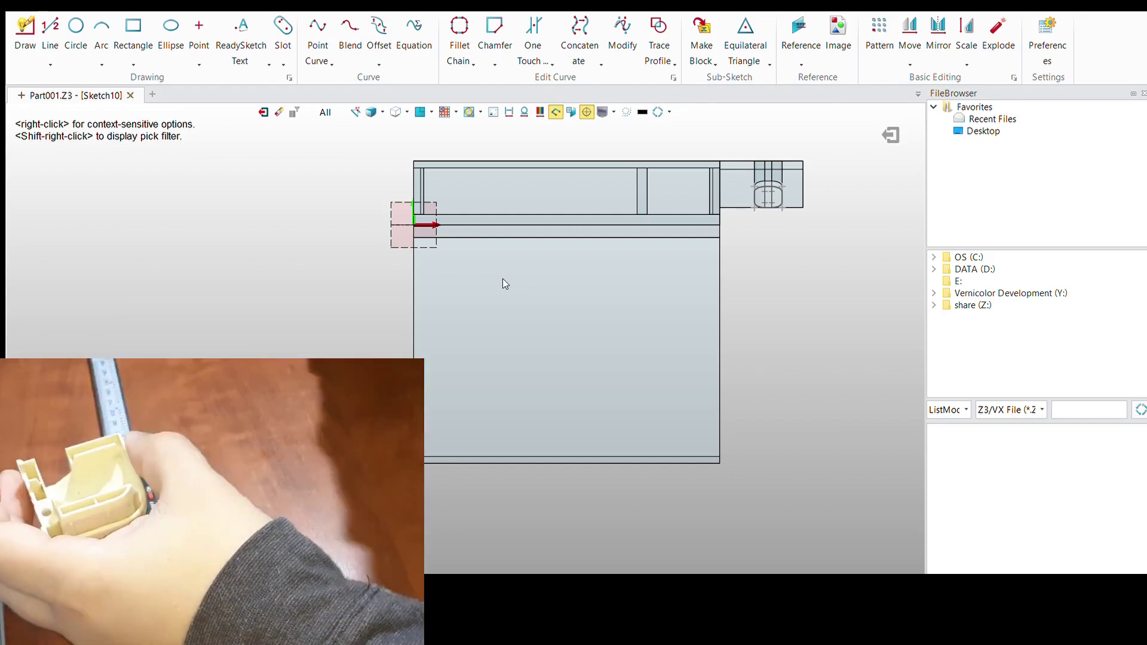
scroll(503, 278, "up", 3)
scroll(611, 274, "up", 2)
scroll(403, 339, "down", 4)
scroll(414, 324, "up", 4)
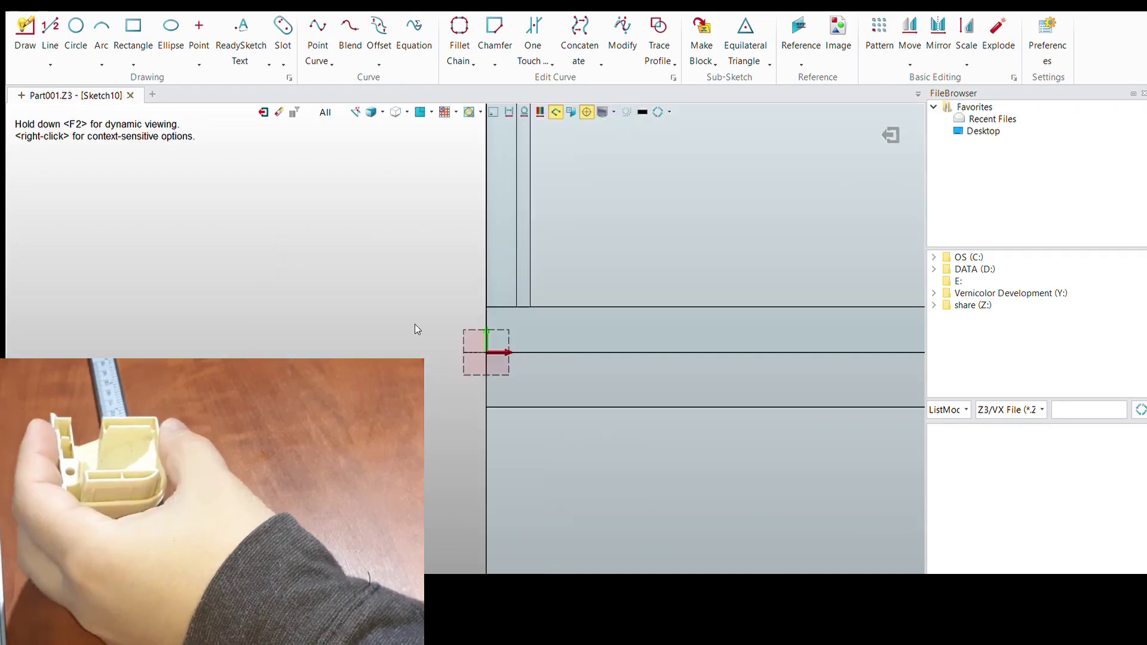
scroll(374, 258, "down", 2)
scroll(374, 259, "down", 2)
scroll(375, 259, "up", 1)
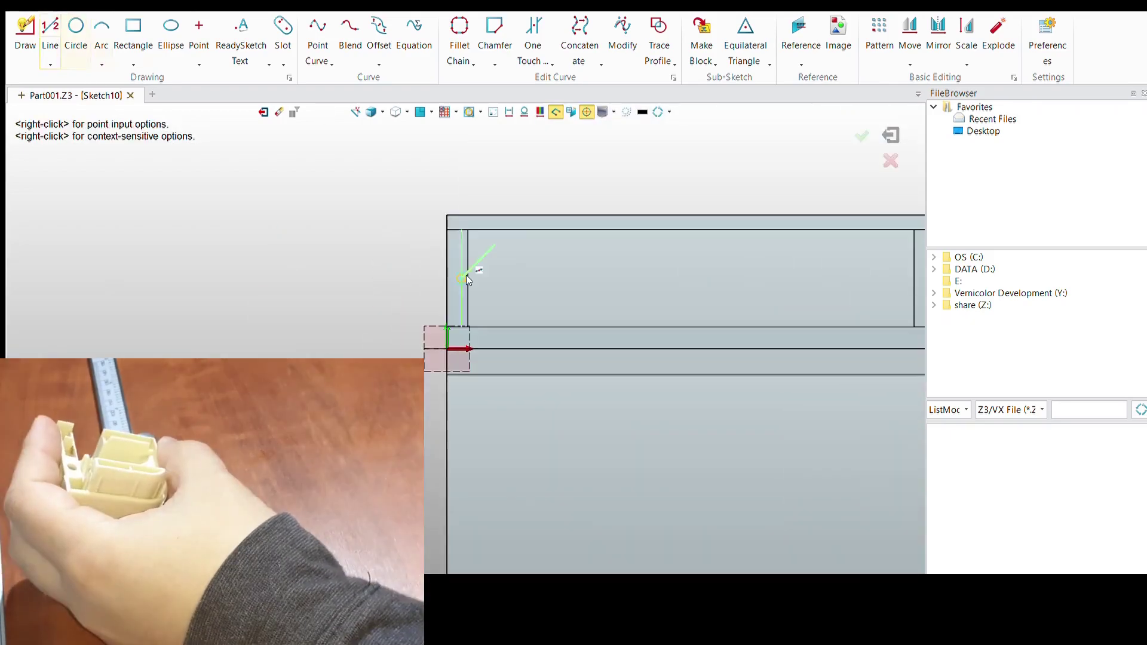
scroll(466, 274, "up", 2)
Draw a short line at the block's top-left corner and a vertical line up its left side.
left_click(406, 182)
left_click(472, 183)
middle_click(472, 184)
scroll(472, 184, "down", 2)
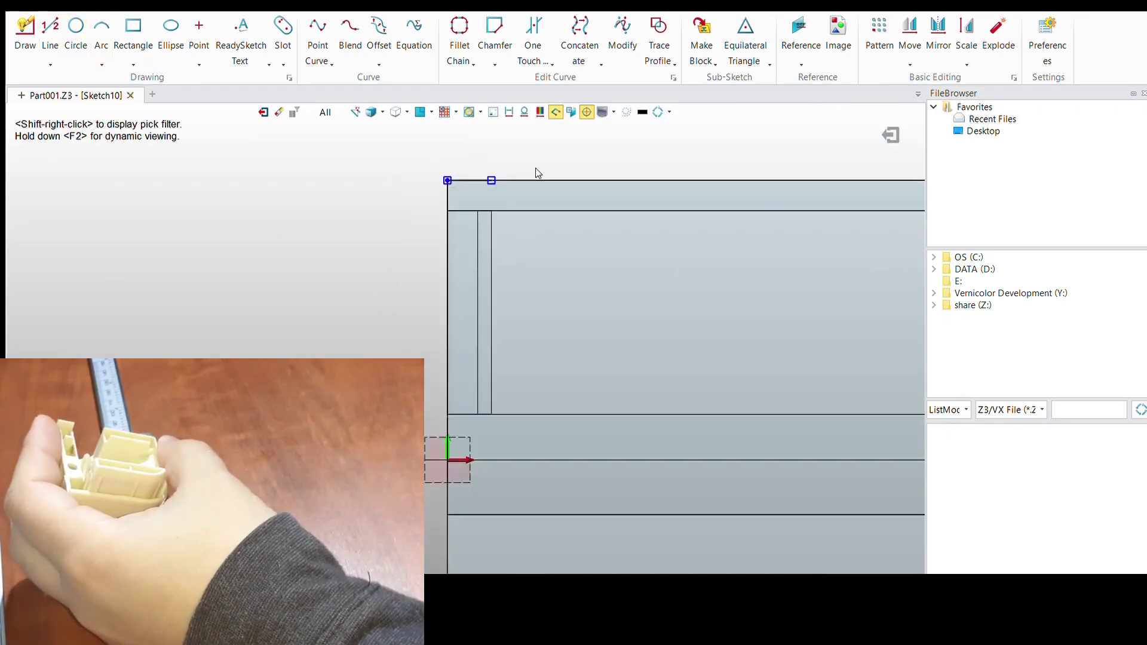
scroll(536, 172, "down", 3)
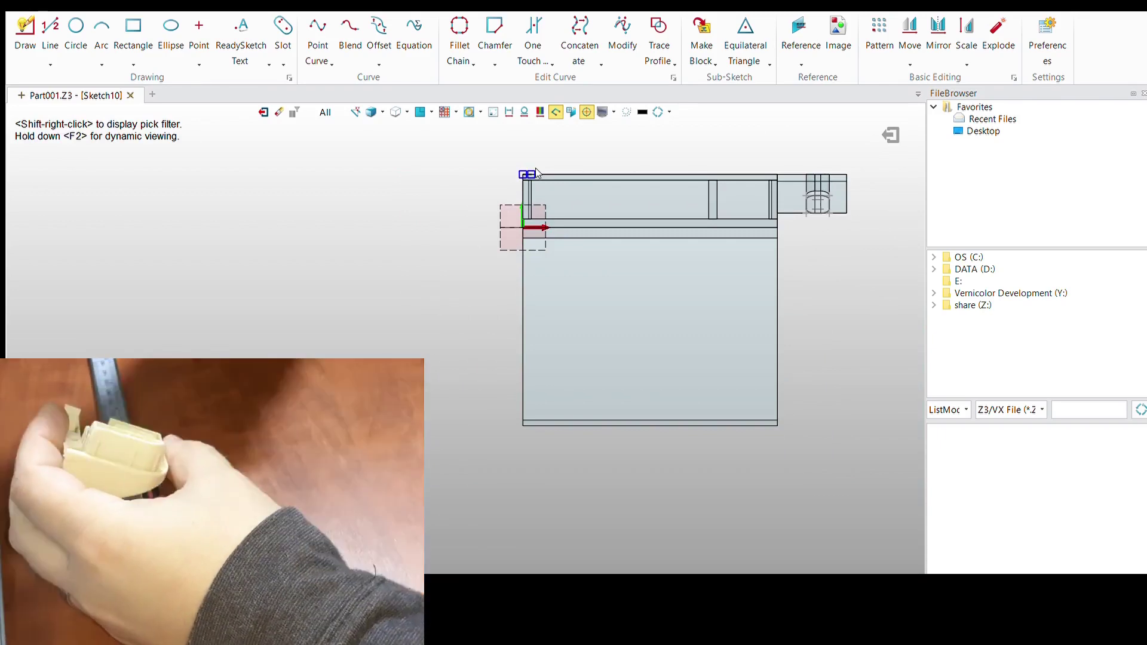
scroll(536, 173, "up", 3)
scroll(425, 239, "up", 1)
left_click(50, 35)
scroll(501, 386, "down", 3)
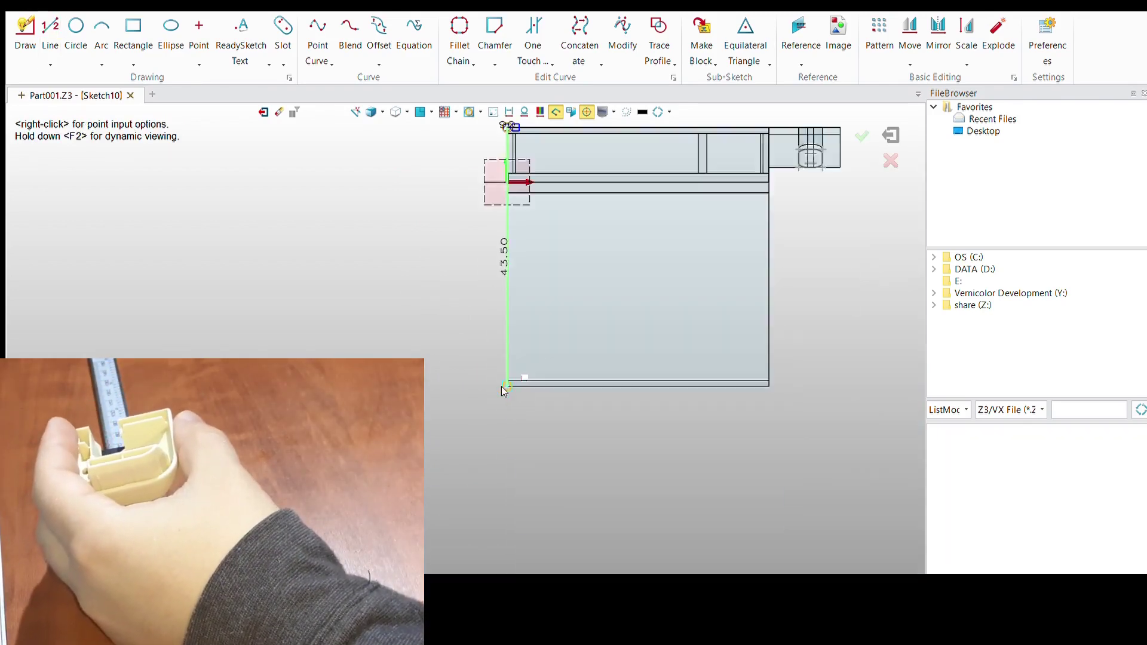
middle_click(407, 297)
scroll(407, 297, "up", 3)
scroll(409, 347, "down", 3)
scroll(404, 282, "up", 3)
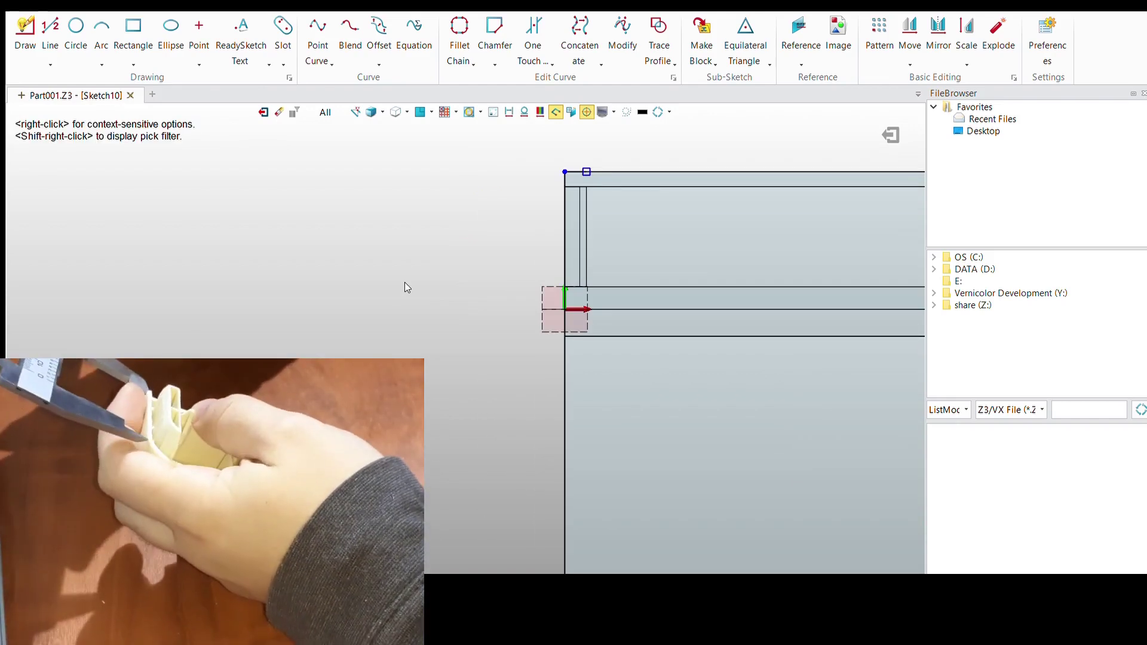
middle_click(561, 245)
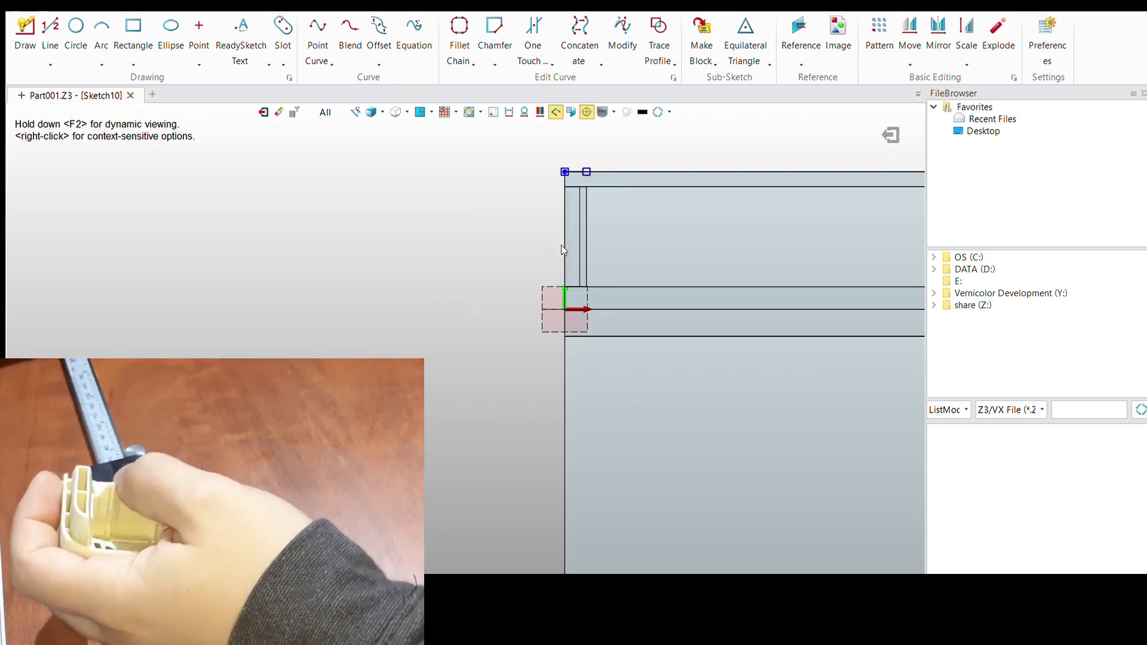
left_click(561, 245)
scroll(820, 236, "up", 5)
left_click(759, 141)
middle_click(759, 140)
scroll(597, 239, "down", 2)
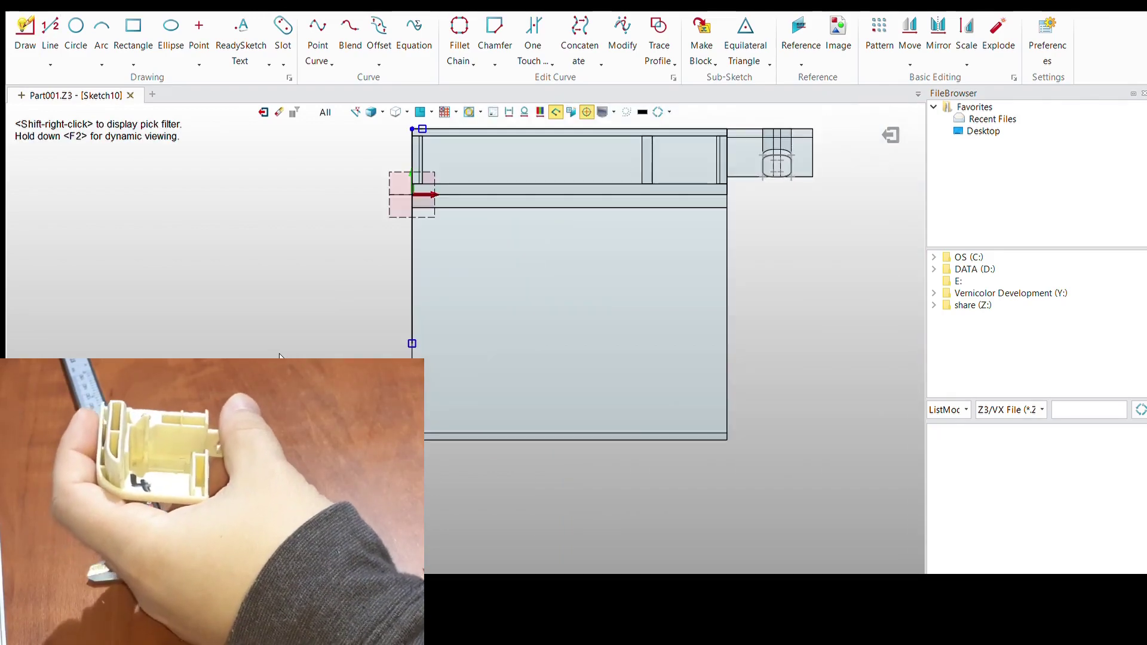
Draw a 30.5 mm line from the bottom-right corner.
left_click(39, 27)
left_click(719, 436)
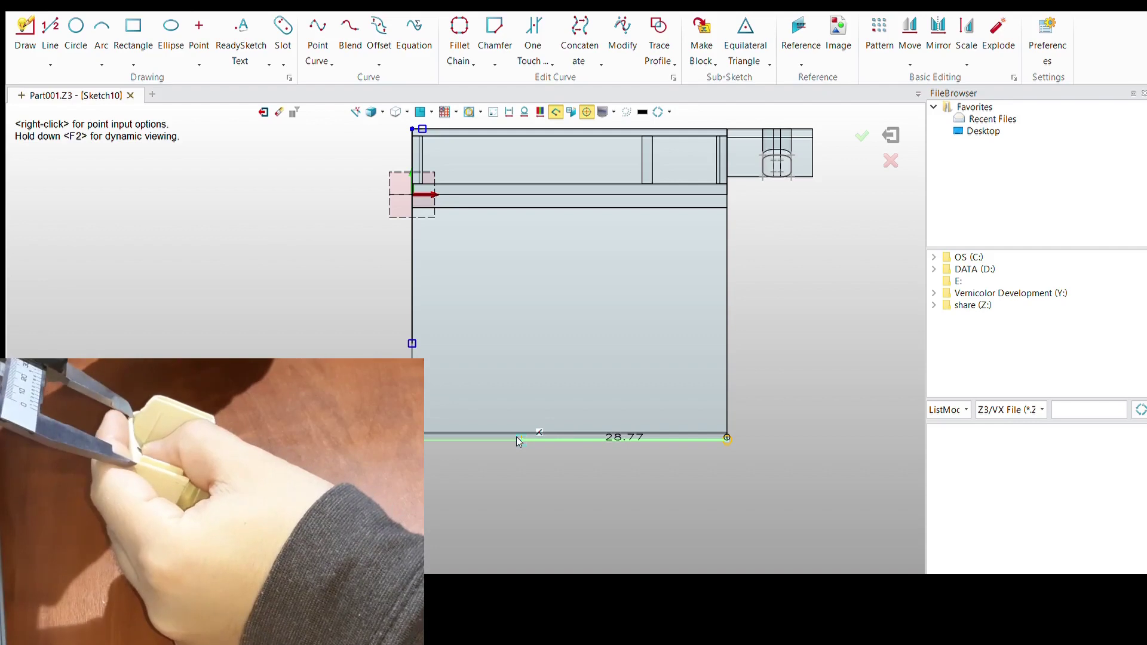
type("30.5")
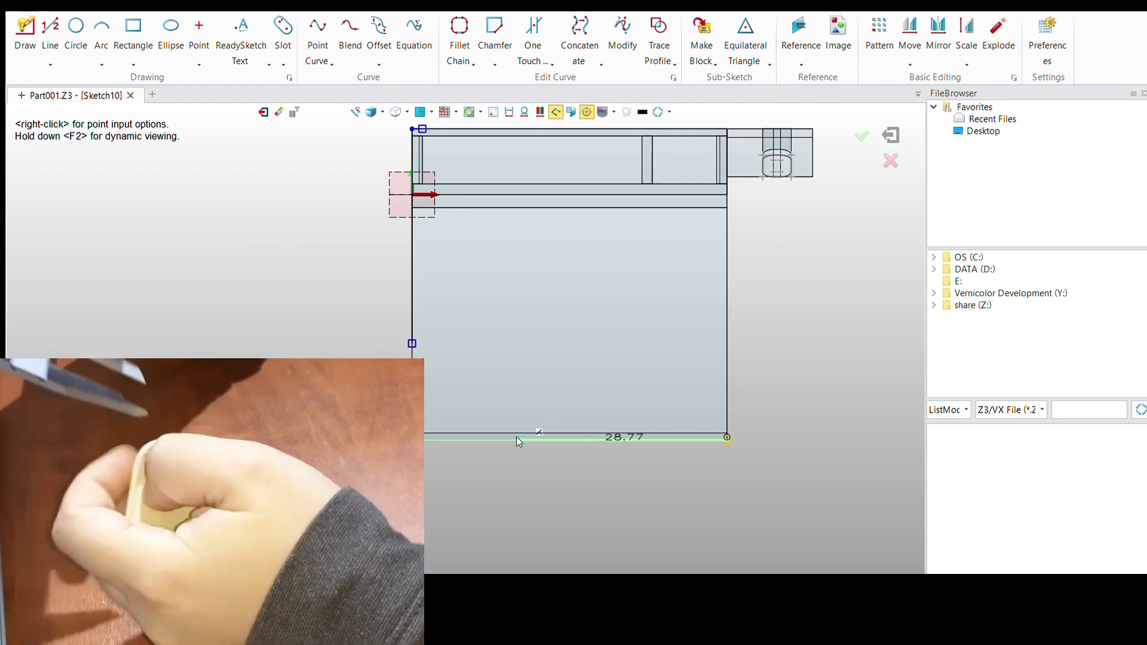
key("Return")
middle_click(780, 243)
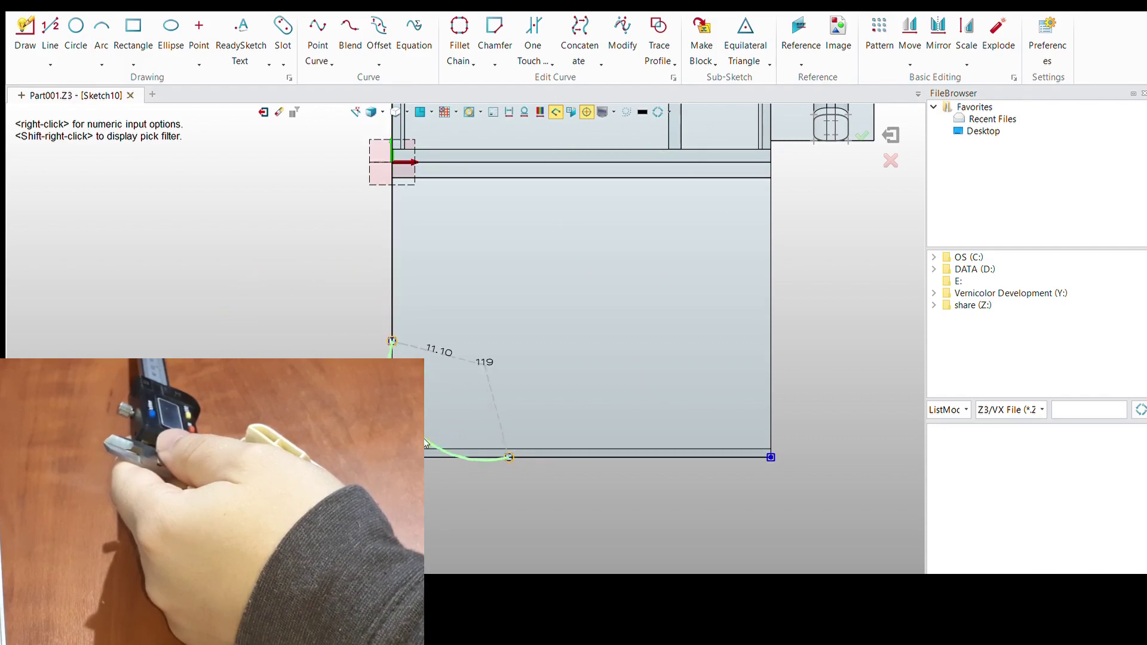
scroll(425, 443, "up", 1)
scroll(437, 434, "up", 1)
scroll(438, 429, "up", 1)
scroll(448, 426, "up", 1)
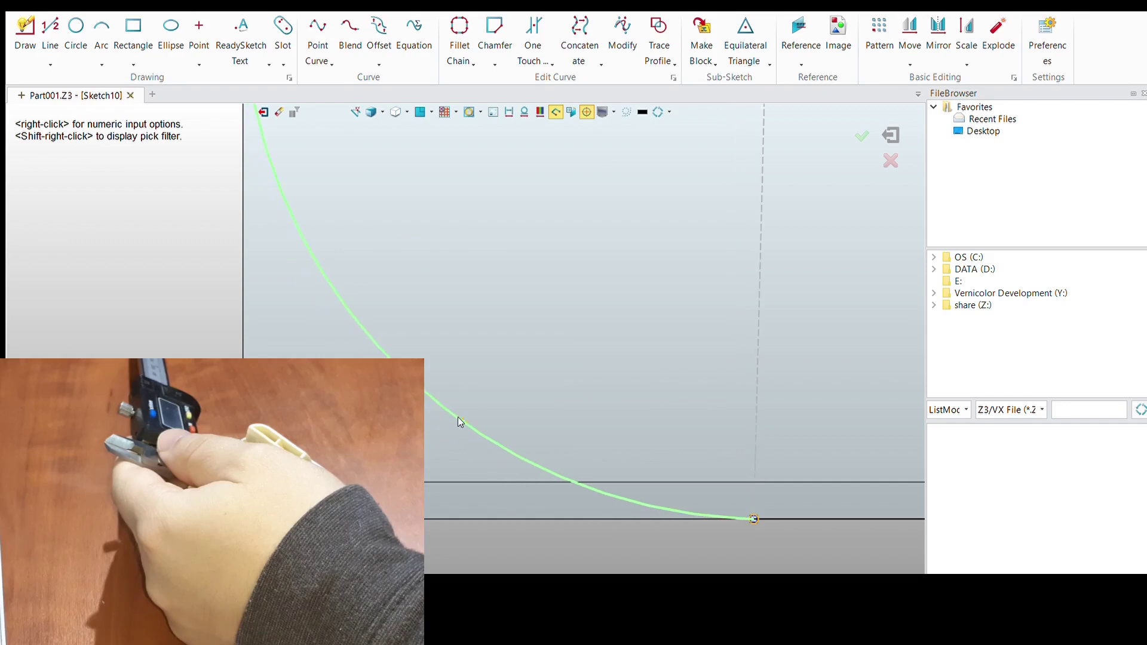
scroll(457, 419, "down", 2)
middle_click(477, 366)
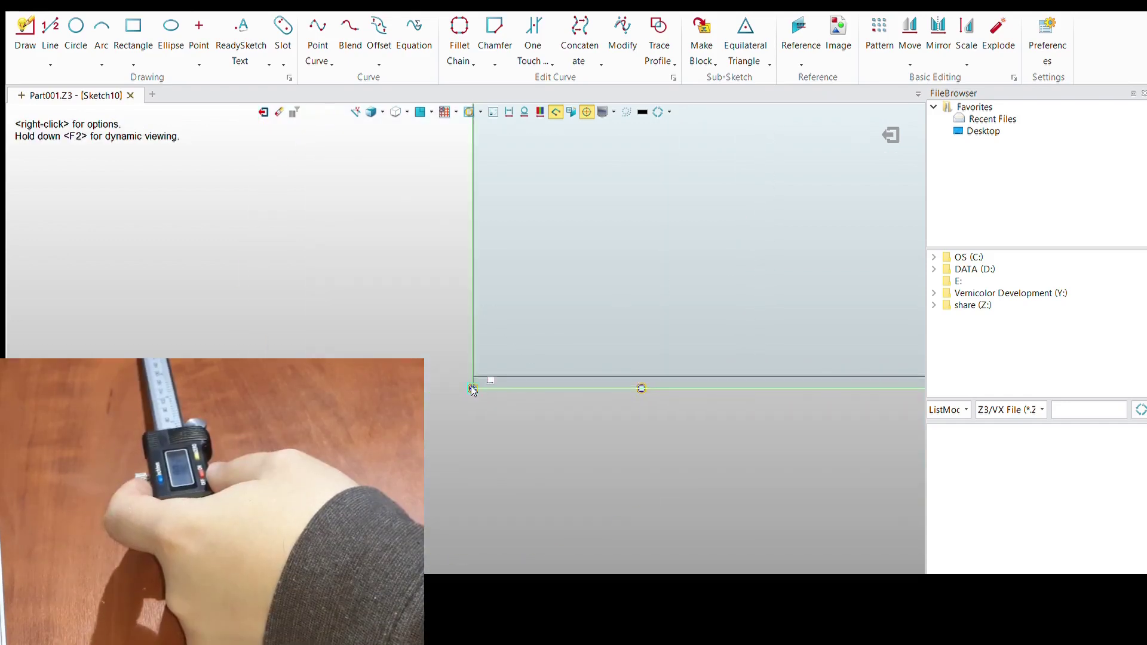
Try a fillet on the lower-left corner, then undo it.
left_click(459, 27)
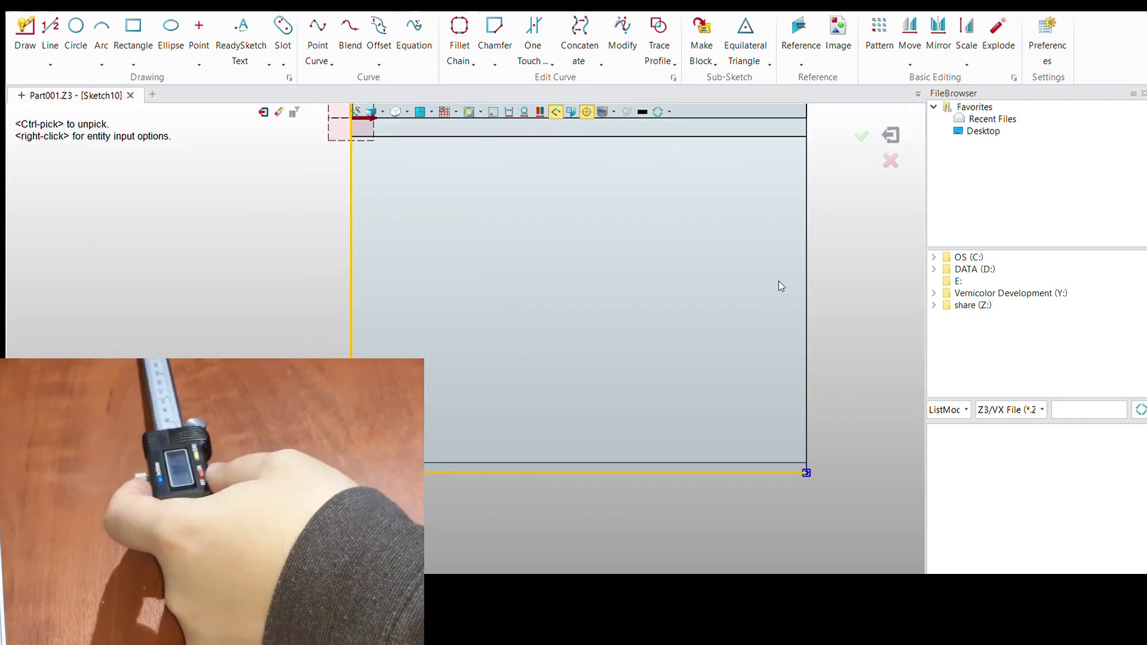
middle_click(780, 187)
scroll(310, 315, "up", 2)
scroll(345, 297, "up", 2)
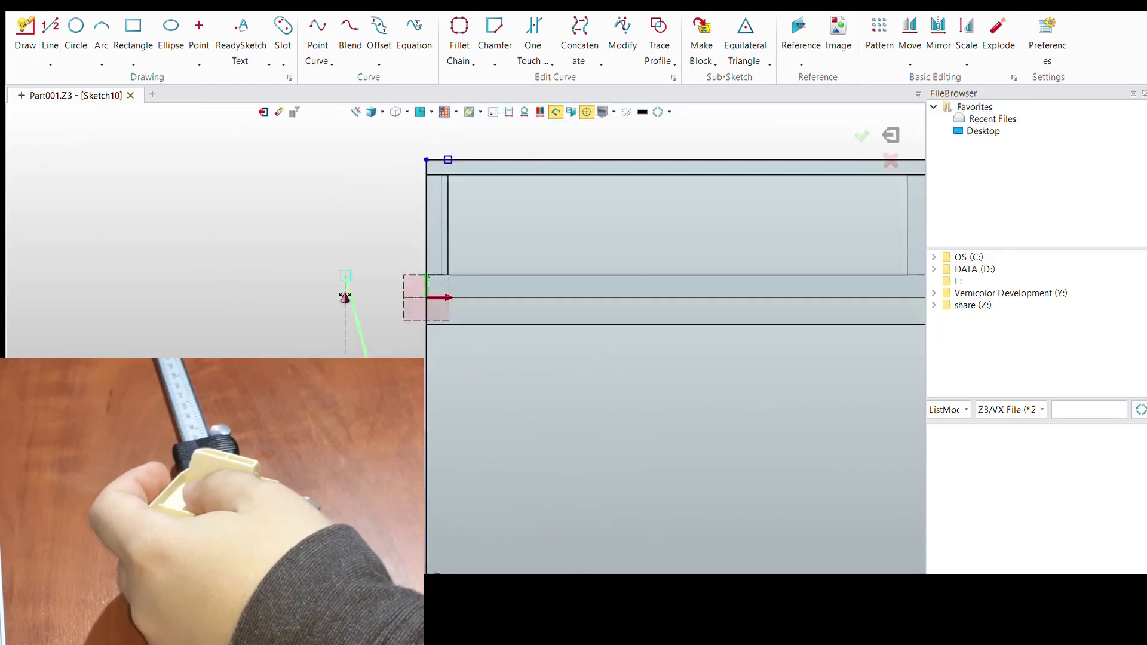
scroll(345, 296, "down", 3)
key("ctrl+z")
Round the rectangle's left and bottom edges with a chained R14 fillet.
left_click(442, 154)
left_click(459, 30)
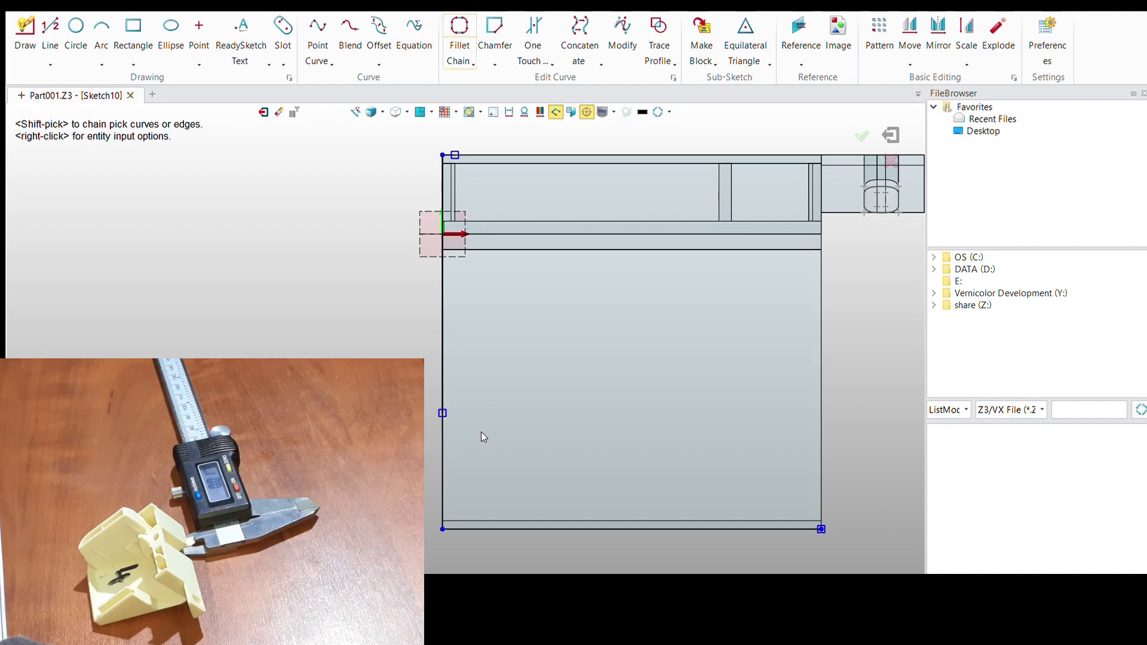
left_click(442, 370)
scroll(383, 322, "up", 5)
scroll(535, 320, "down", 2)
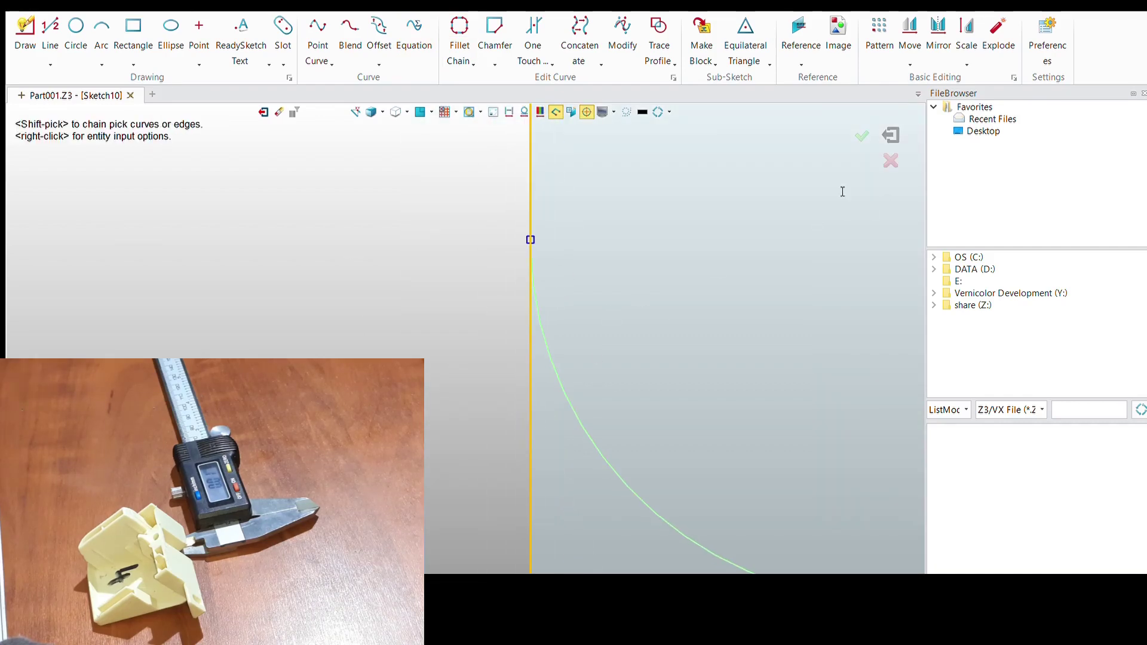
middle_click(771, 200)
middle_click(780, 142)
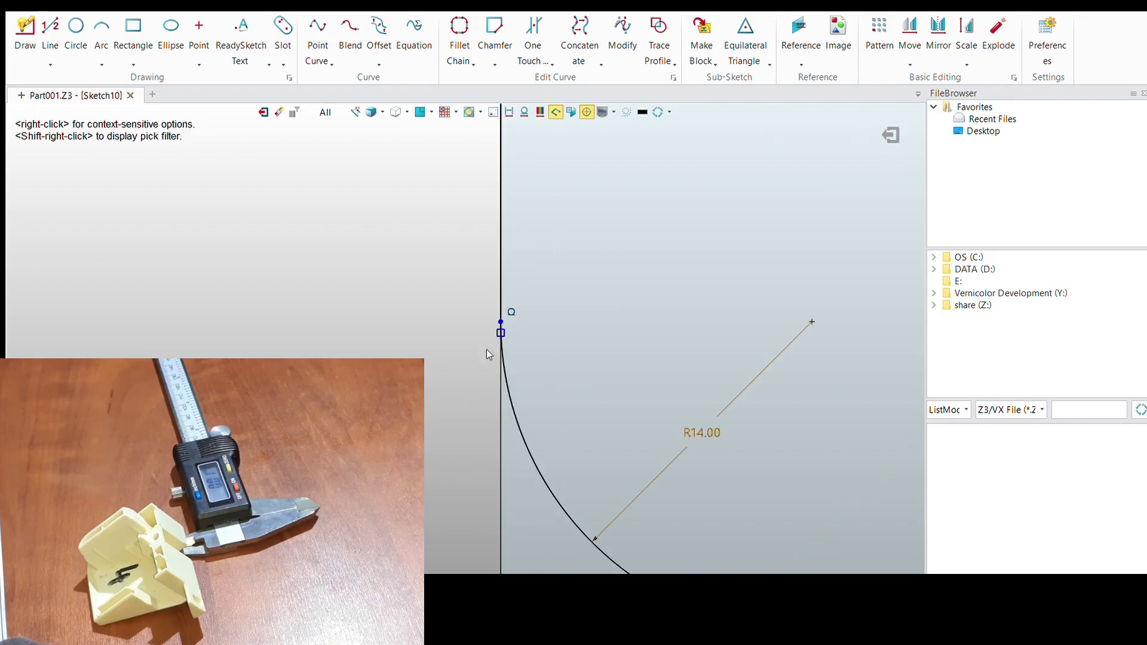
middle_click(486, 349)
scroll(457, 317, "down", 2)
scroll(442, 221, "up", 2)
scroll(443, 223, "down", 2)
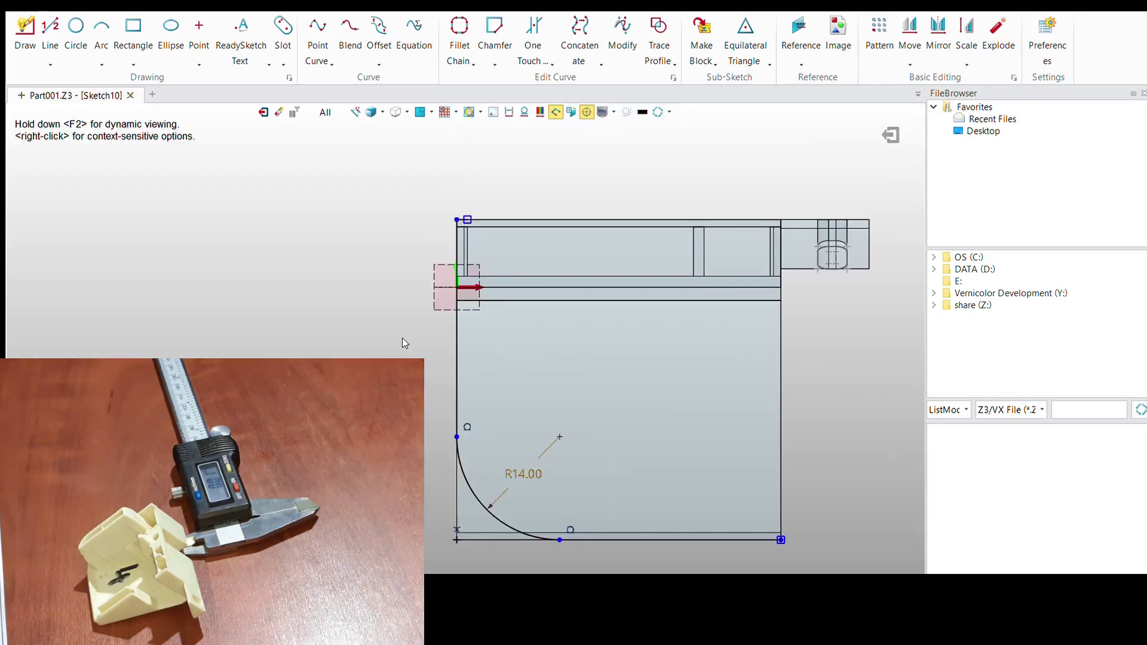
scroll(403, 338, "up", 2)
Copy the R14 fillet arc.
key("ctrl+c")
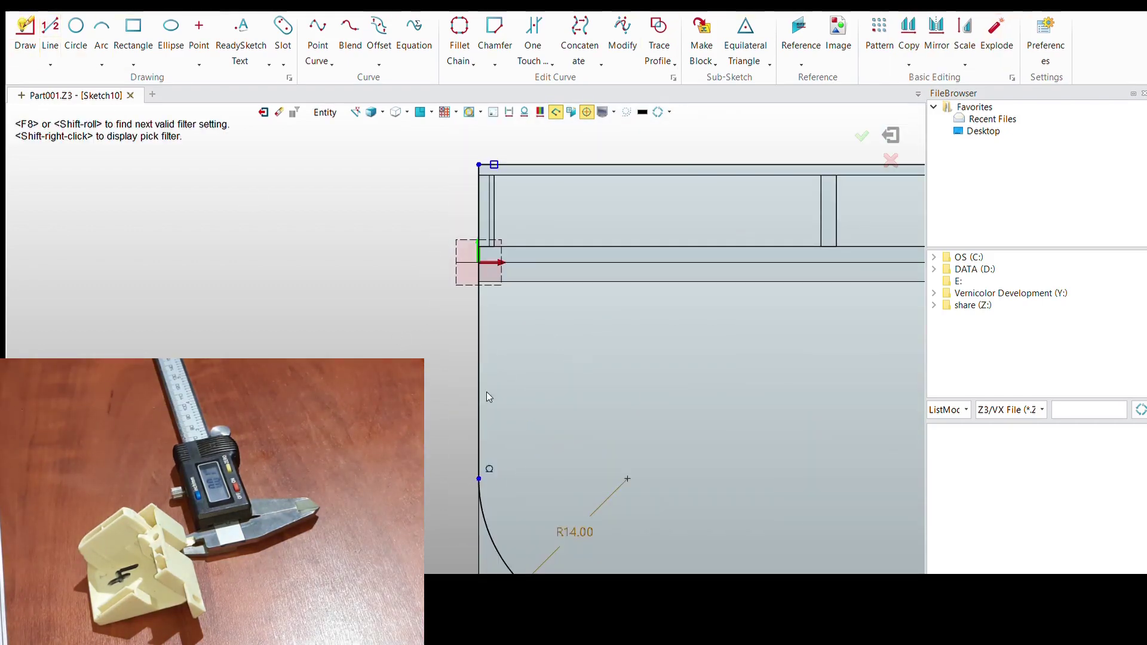
scroll(486, 392, "down", 2)
scroll(335, 253, "up", 2)
scroll(340, 335, "down", 2)
scroll(359, 184, "up", 2)
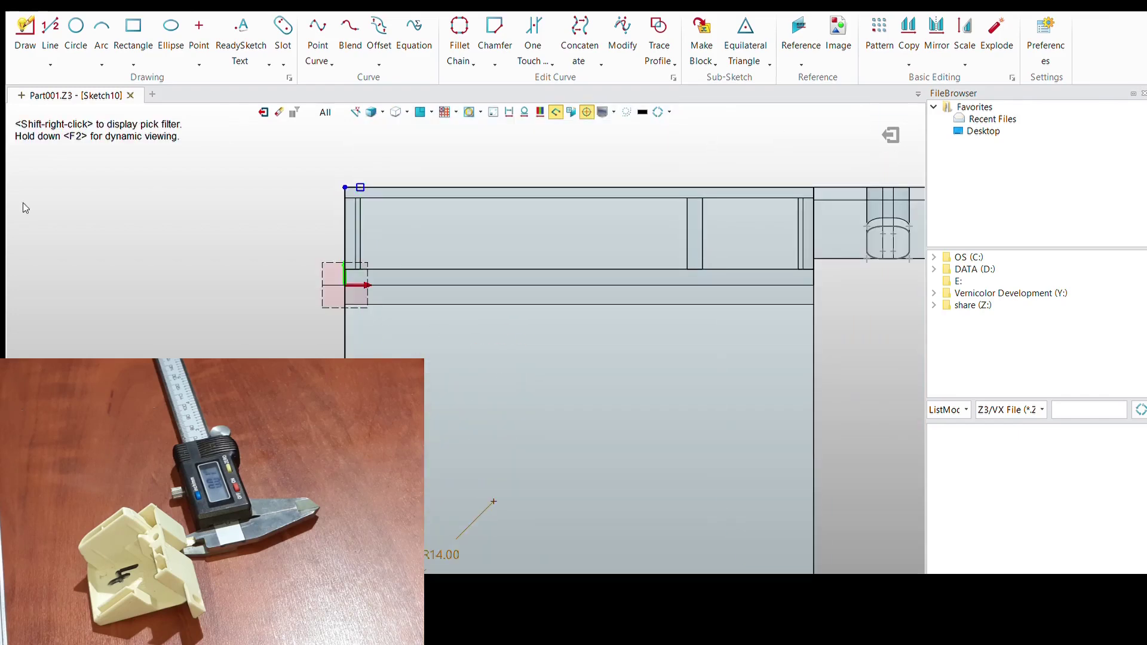
Copy the R14 corner arc and its edges inward to start the inner outline.
scroll(360, 186, "down", 2)
scroll(718, 374, "up", 2)
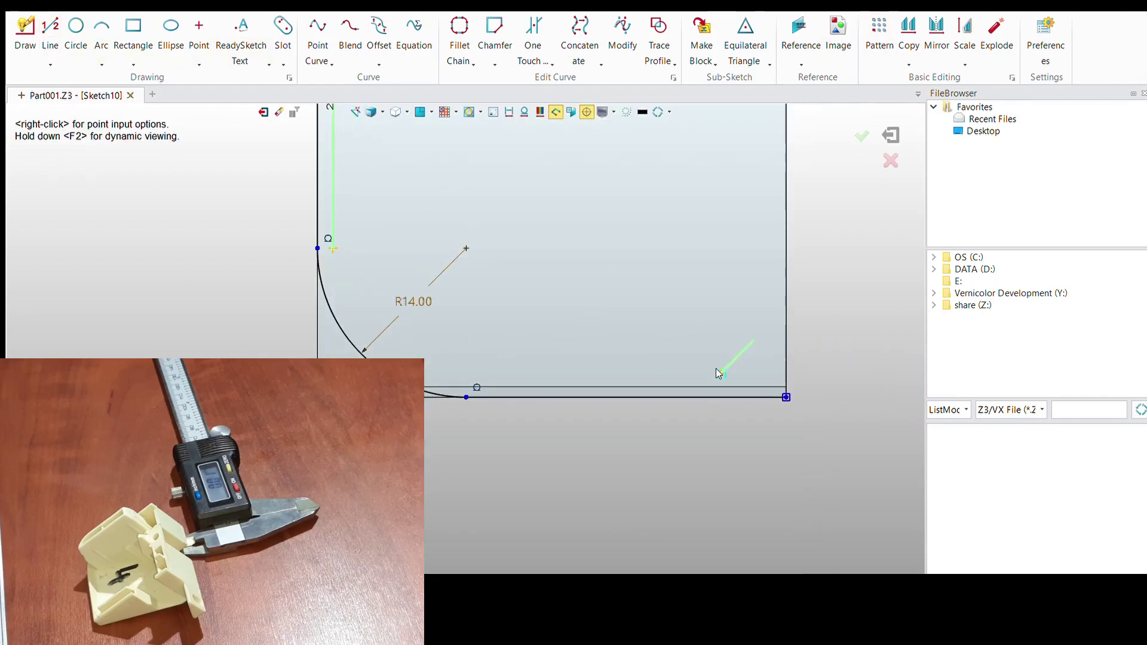
left_click(781, 397)
key("Escape")
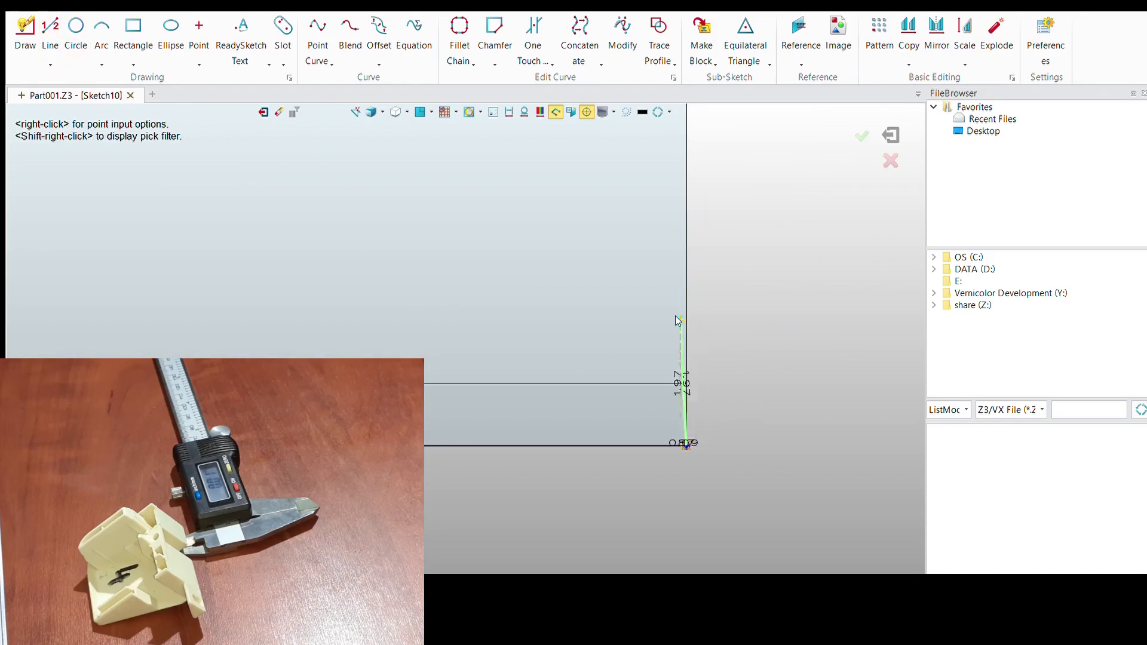
scroll(678, 350, "down", 2)
scroll(239, 239, "up", 2)
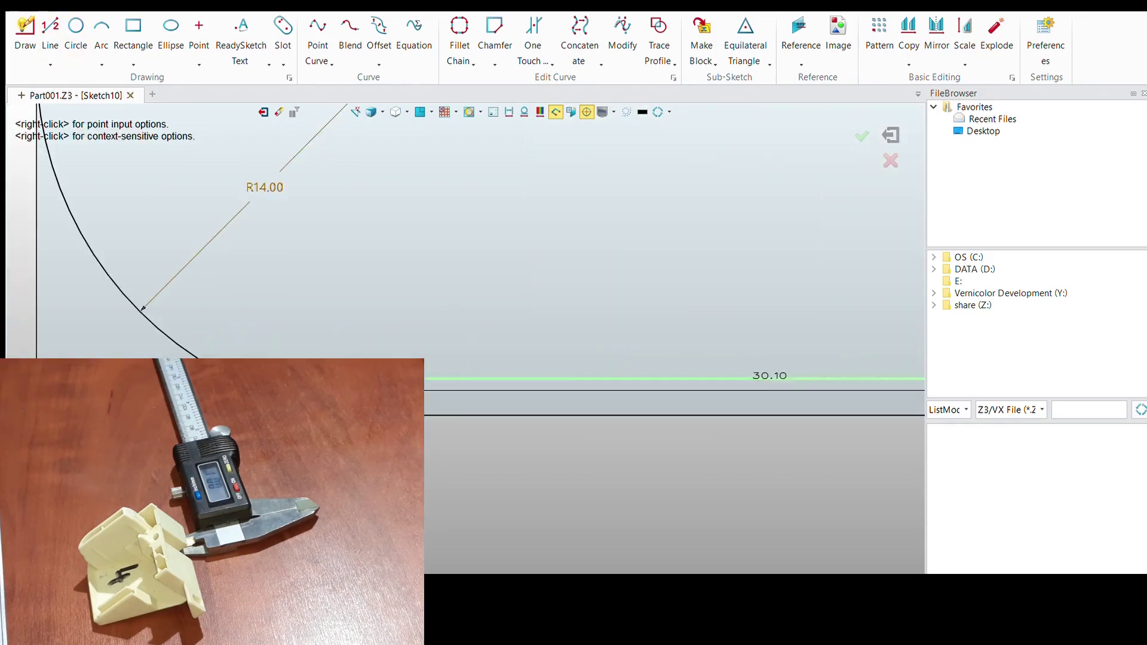
scroll(532, 502, "down", 2)
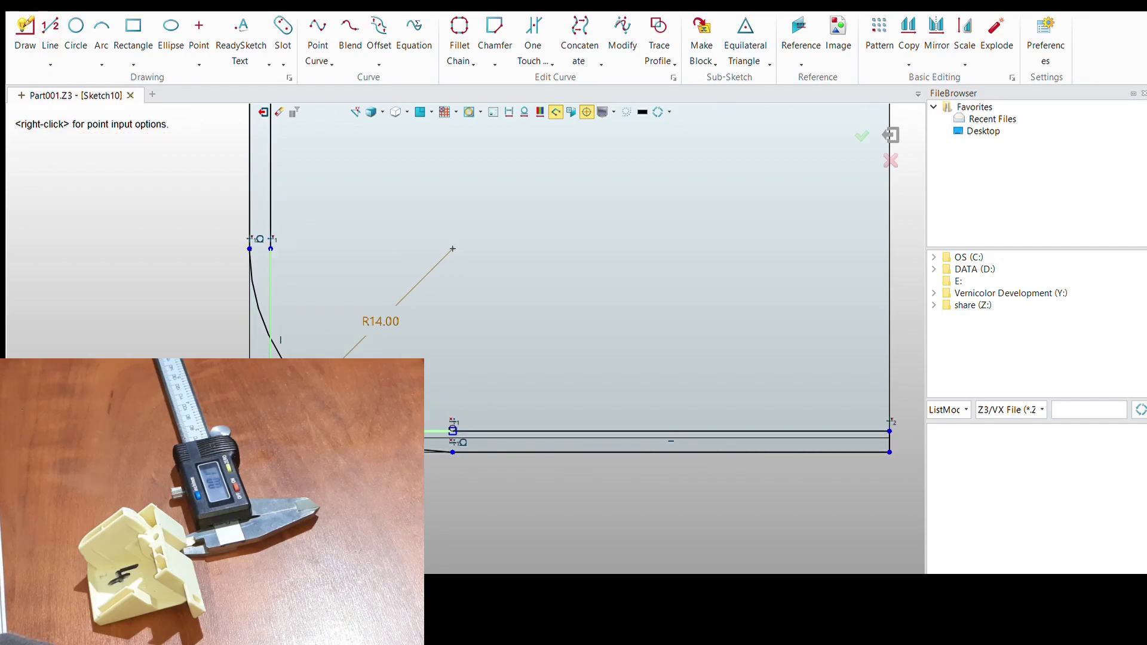
key("Escape")
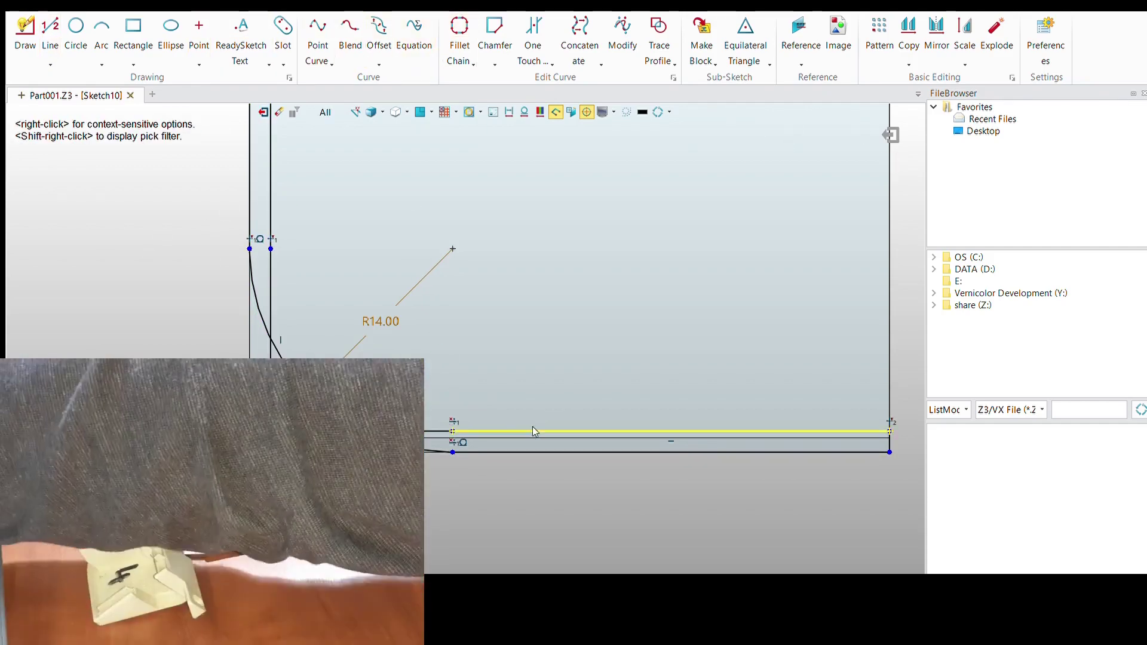
left_click(532, 427)
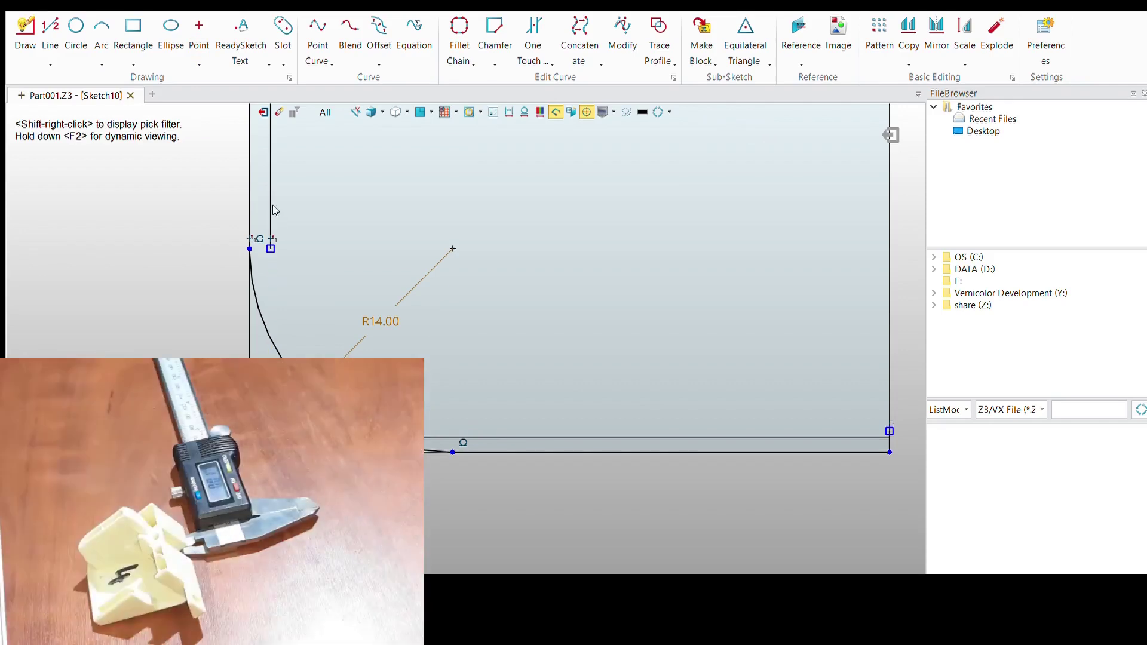
scroll(470, 489, "down", 2)
key("Escape")
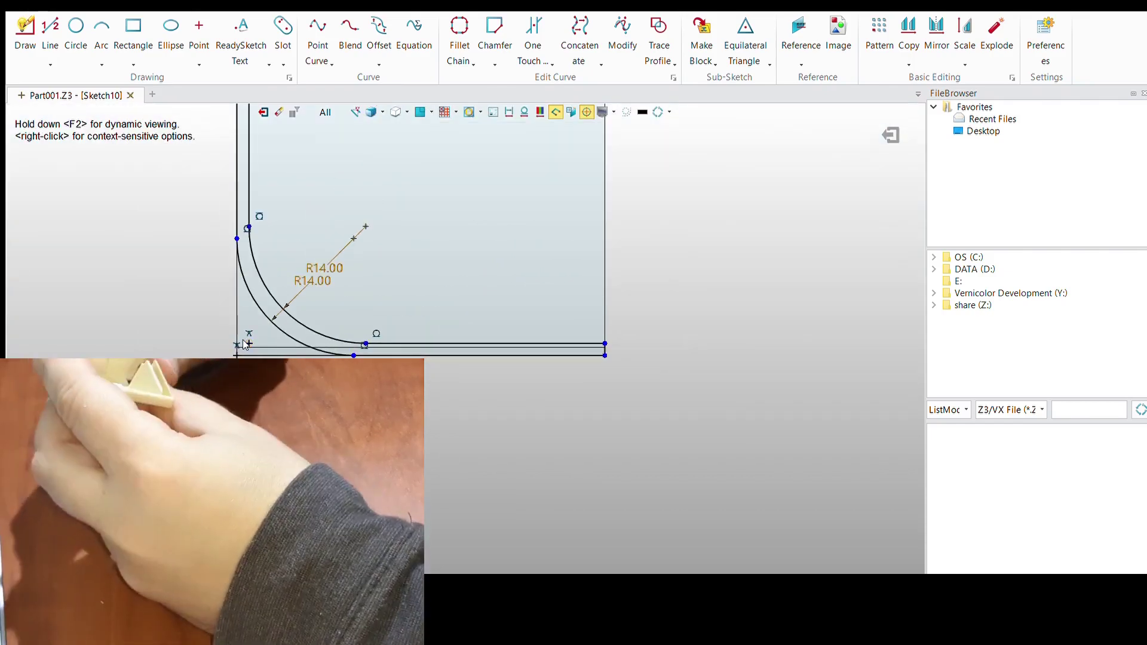
middle_click_drag(450, 214, 425, 429)
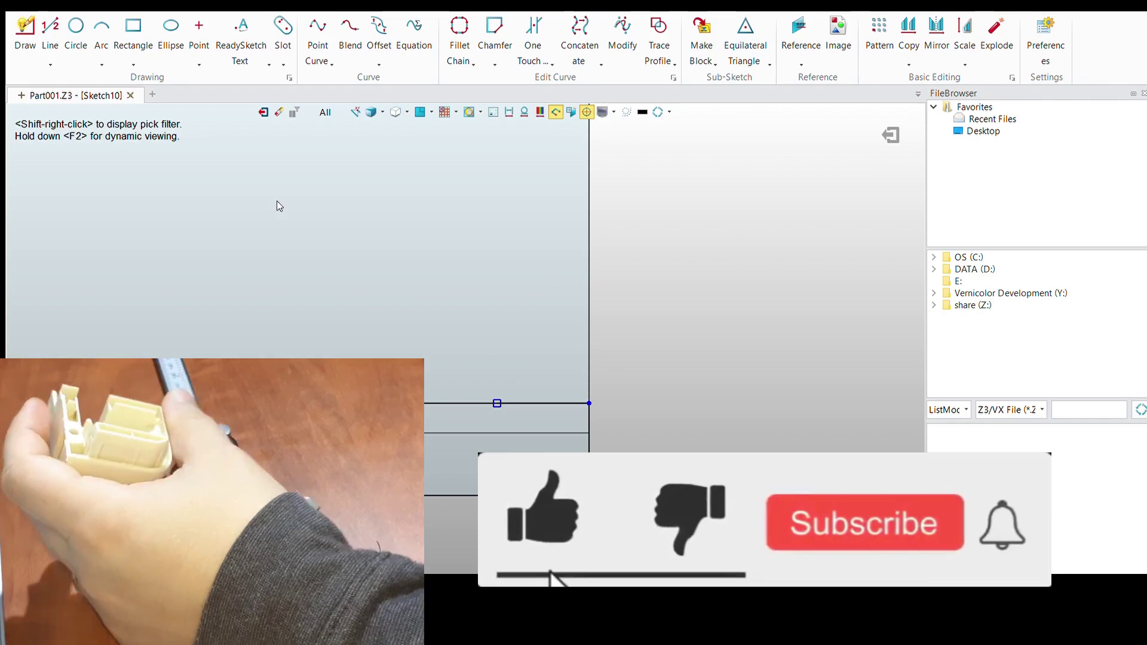
Draw the inner outline's right side as a 24-long vertical line from the bottom-right corner.
left_click(118, 46)
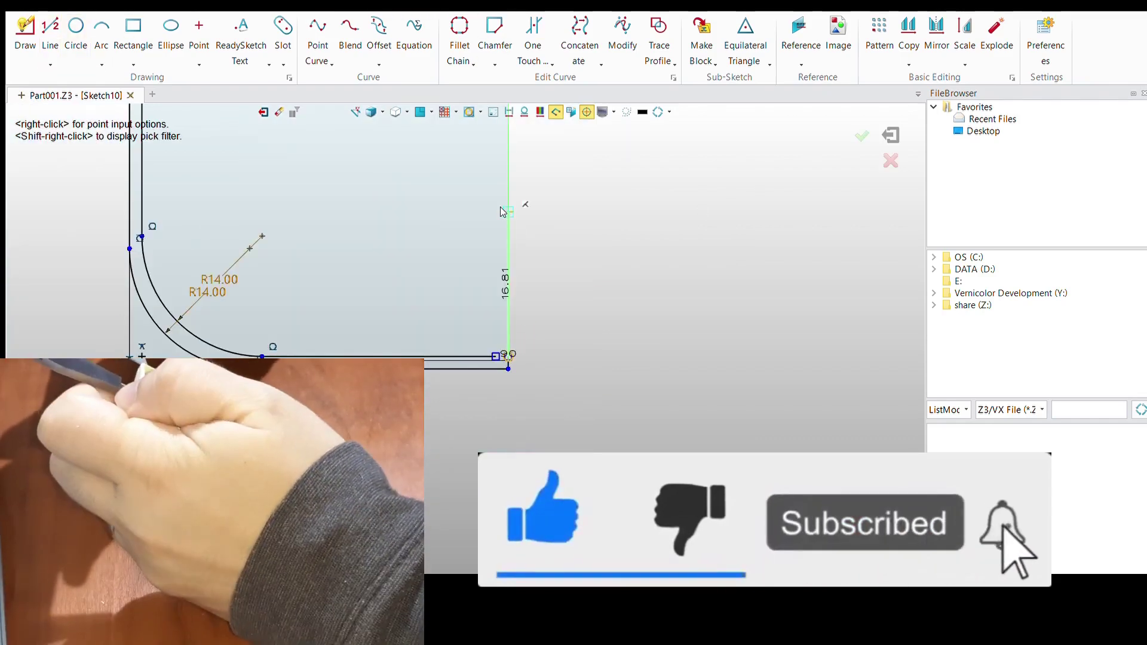
type("24")
key("Return")
middle_click(675, 242)
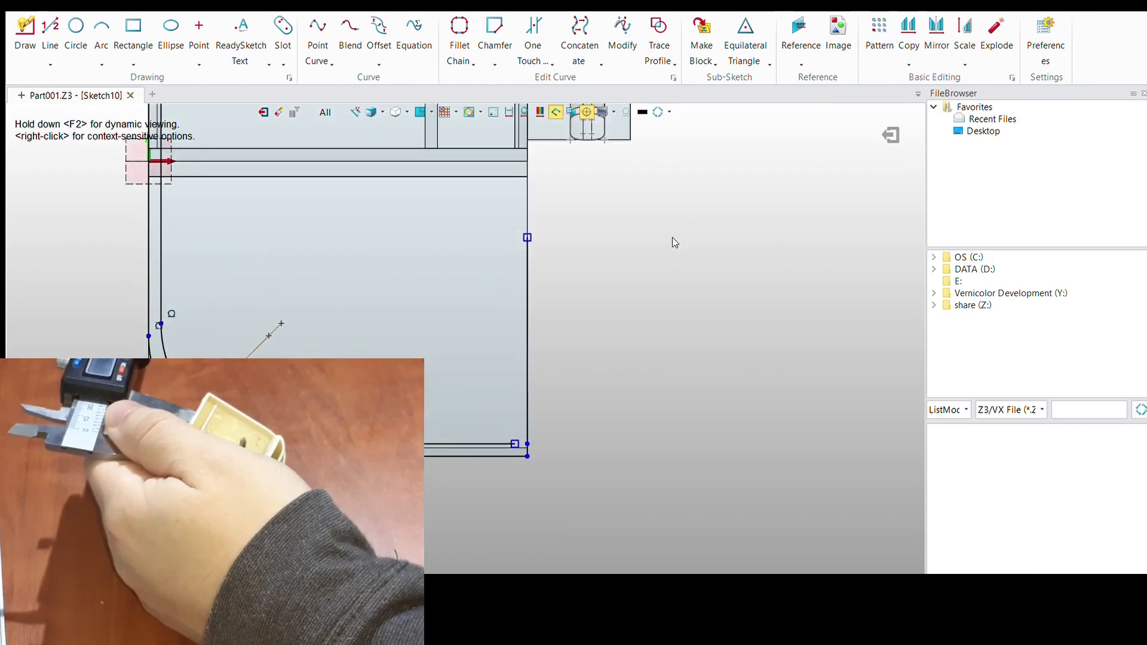
left_click(506, 442)
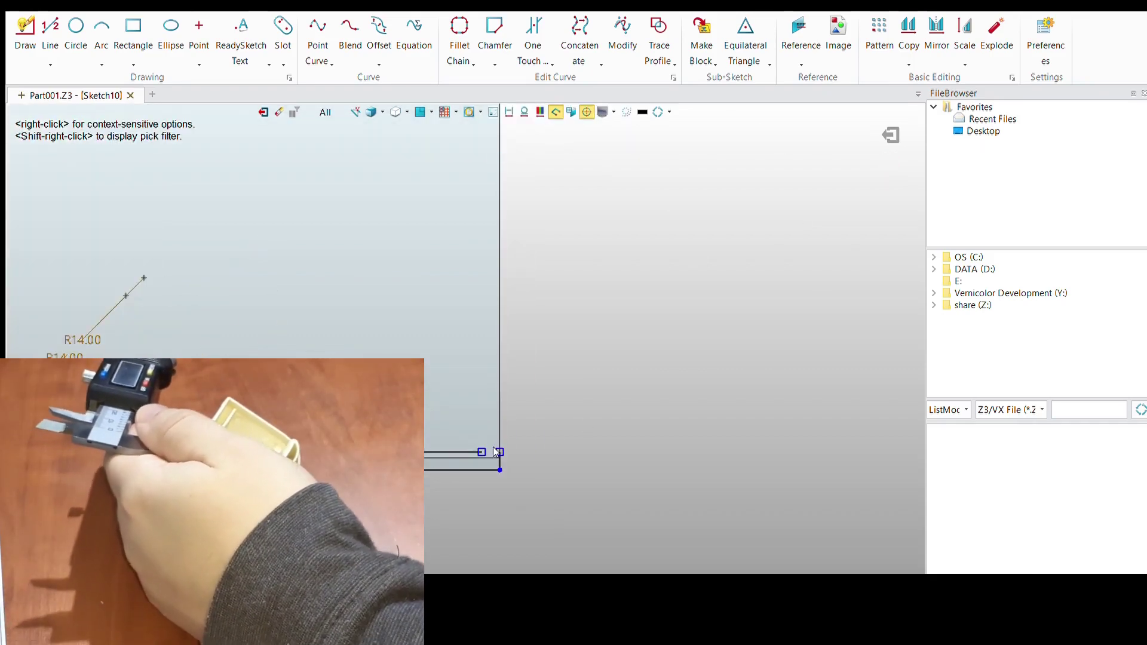
scroll(485, 315, "up", 2)
middle_click(729, 241)
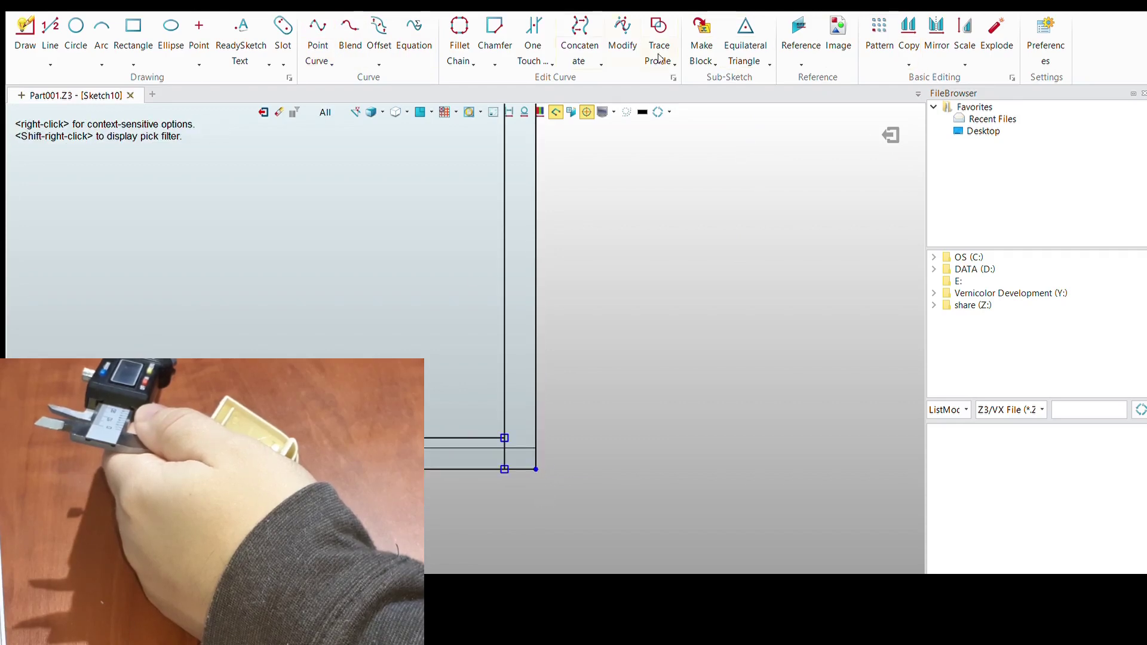
scroll(619, 425, "down", 2)
scroll(620, 411, "up", 3)
middle_click(621, 412)
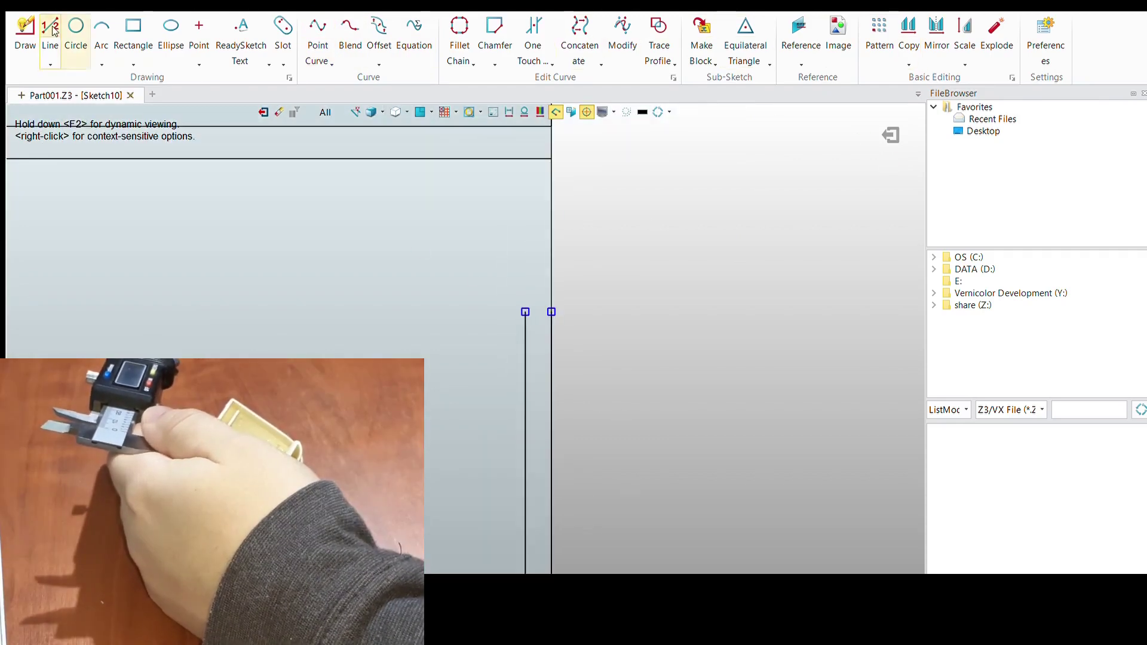
middle_click(555, 308)
scroll(555, 308, "down", 3)
scroll(538, 251, "up", 2)
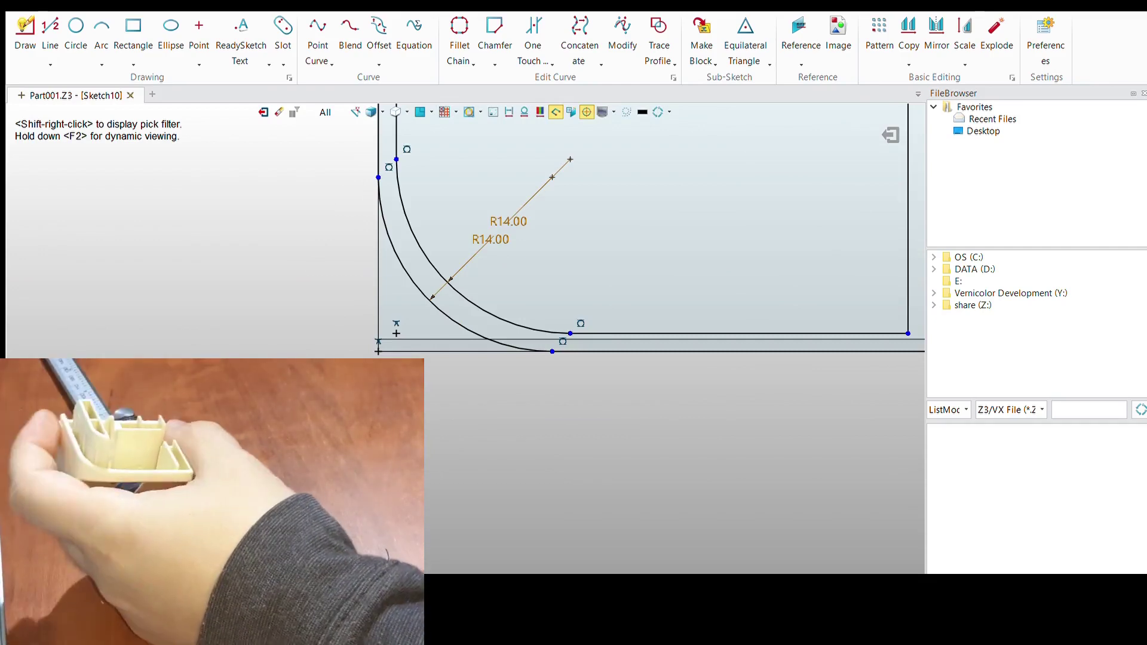
Add a connecting line beside the inner R14 arc to close the inner outline.
left_click(46, 54)
scroll(378, 225, "up", 2)
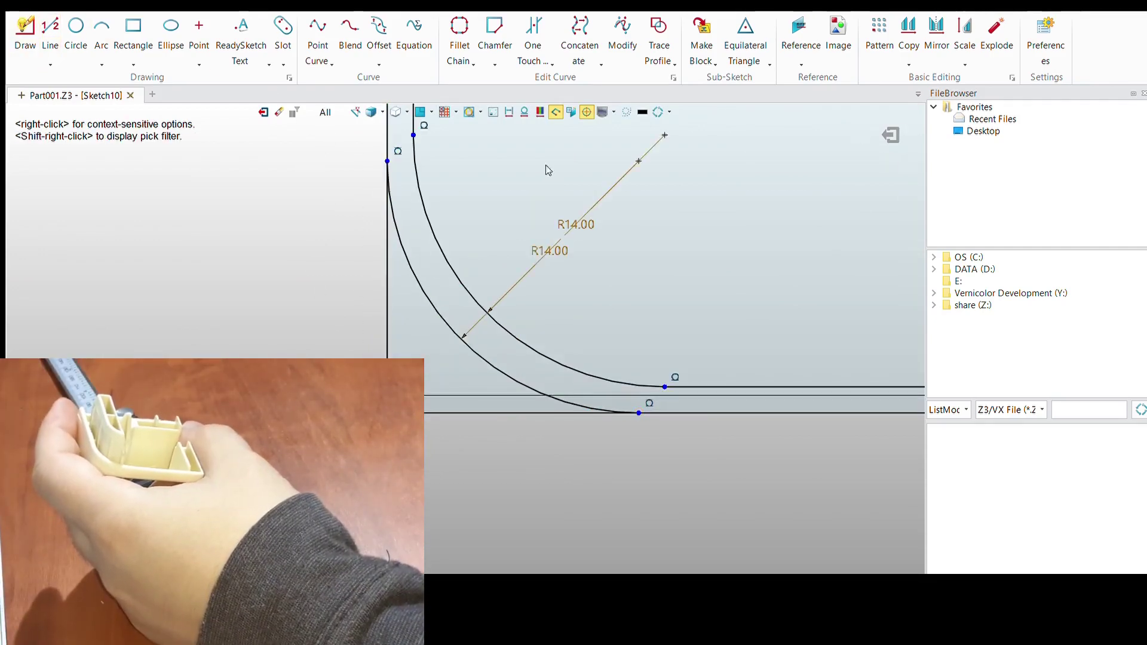
scroll(638, 413, "up", 3)
scroll(387, 259, "up", 2)
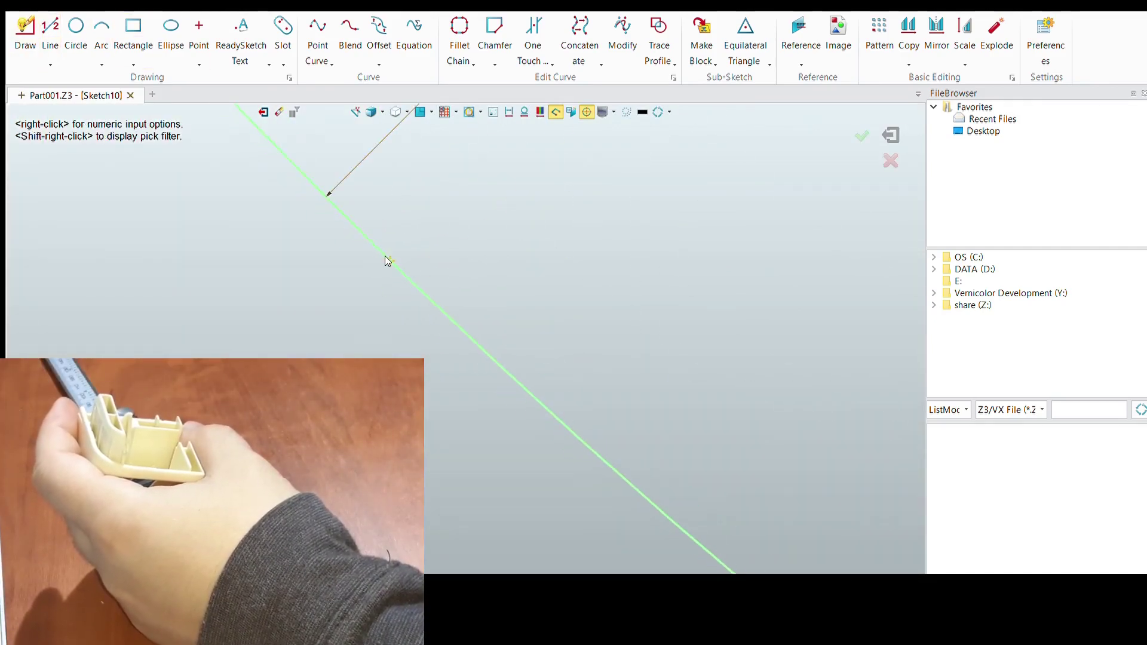
middle_click(385, 256)
scroll(385, 256, "down", 4)
scroll(537, 239, "down", 2)
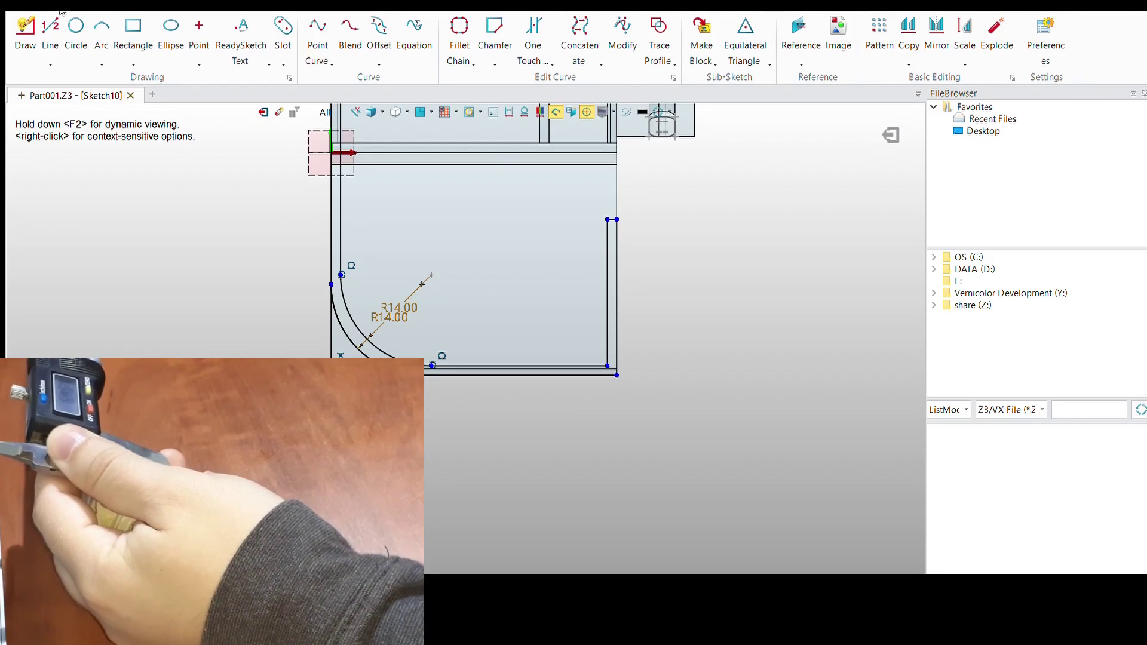
Dimension the narrow top slot strip to 1.20 wide, setting its line offset to -18.
scroll(525, 324, "up", 3)
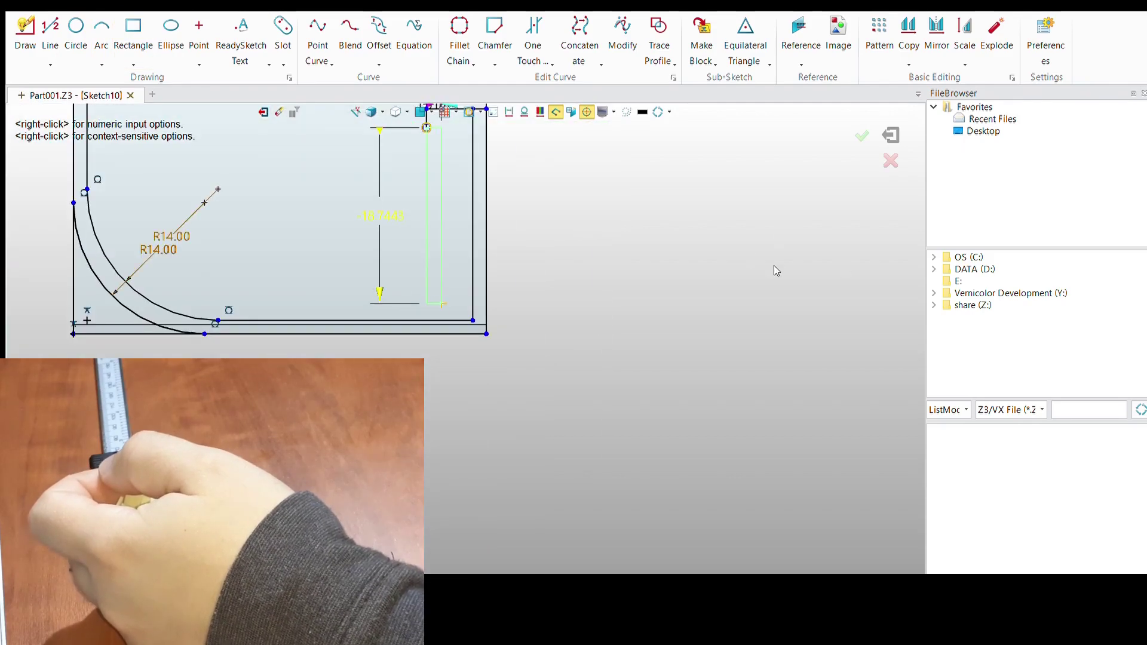
type("-18")
key("Return")
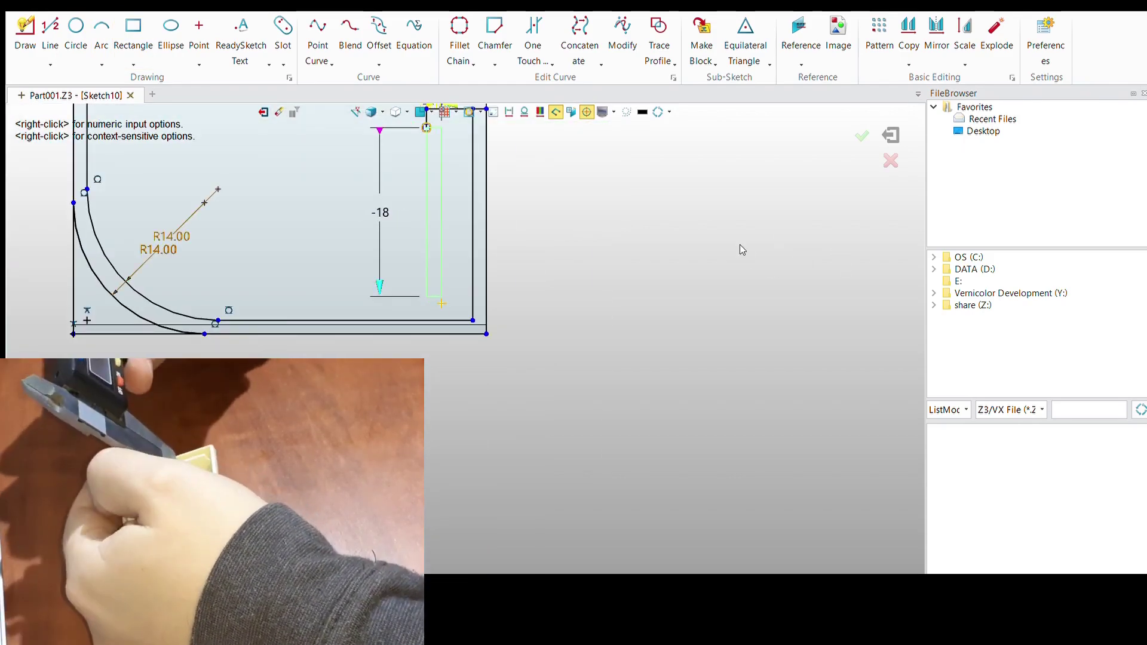
middle_click(740, 245)
scroll(377, 157, "up", 3)
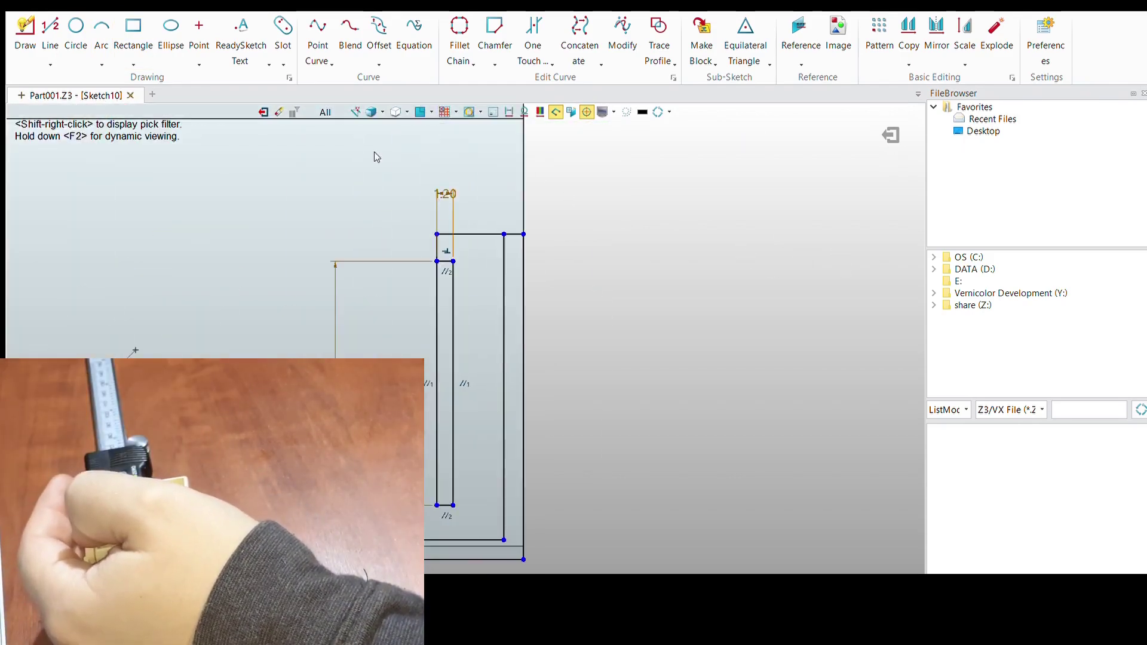
scroll(454, 245, "down", 2)
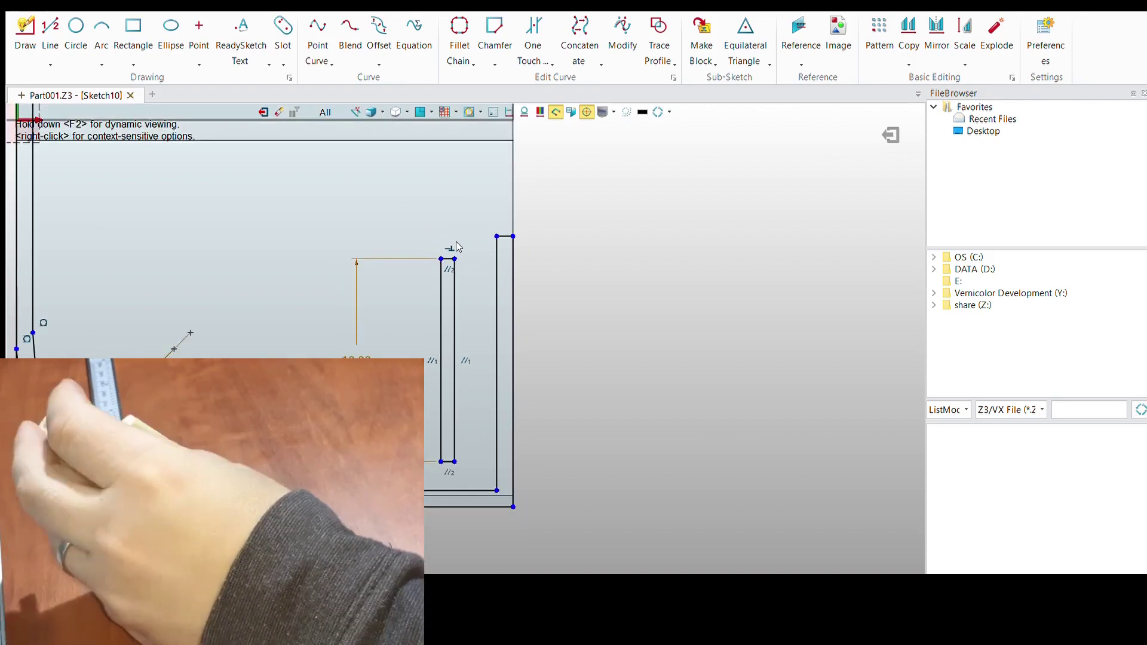
scroll(504, 268, "up", 2)
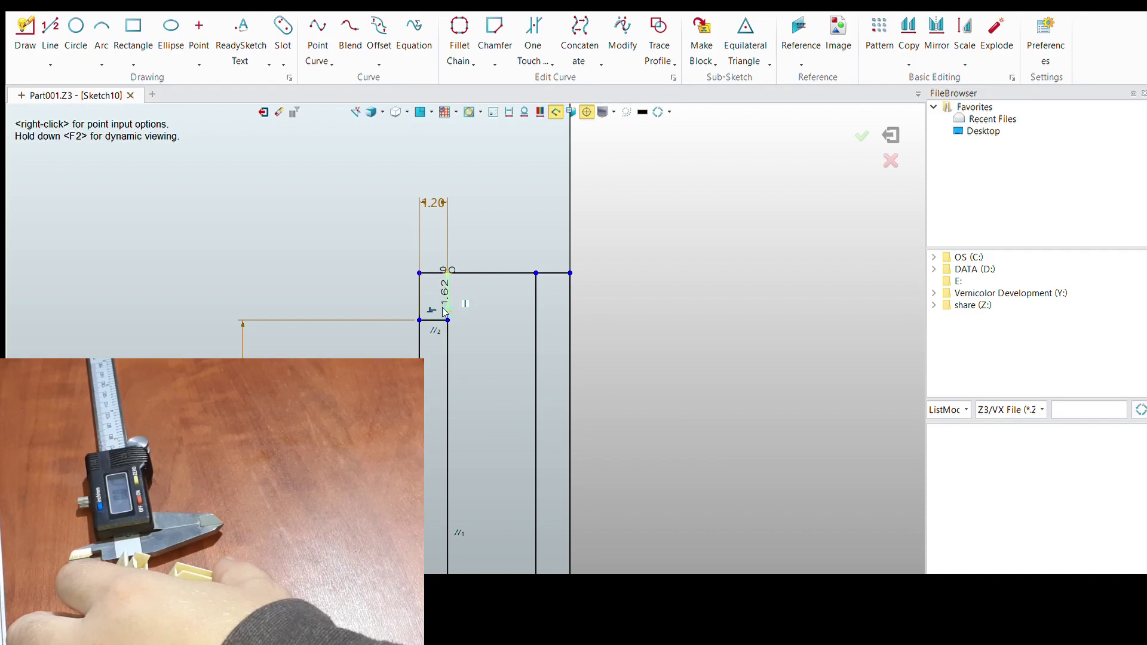
middle_click(777, 137)
scroll(493, 258, "up", 3)
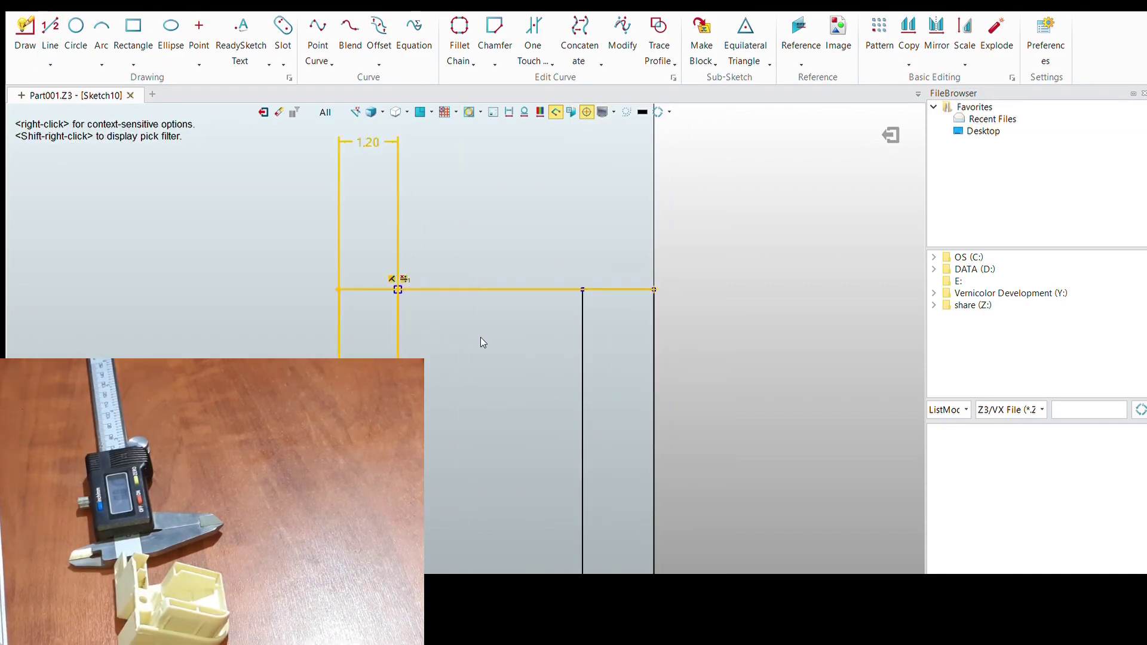
scroll(483, 341, "down", 3)
Extrude Sketch10 two-sided (end -44.1, value 3) into the rounded-corner wall on the housing.
left_click(890, 135)
left_click(83, 33)
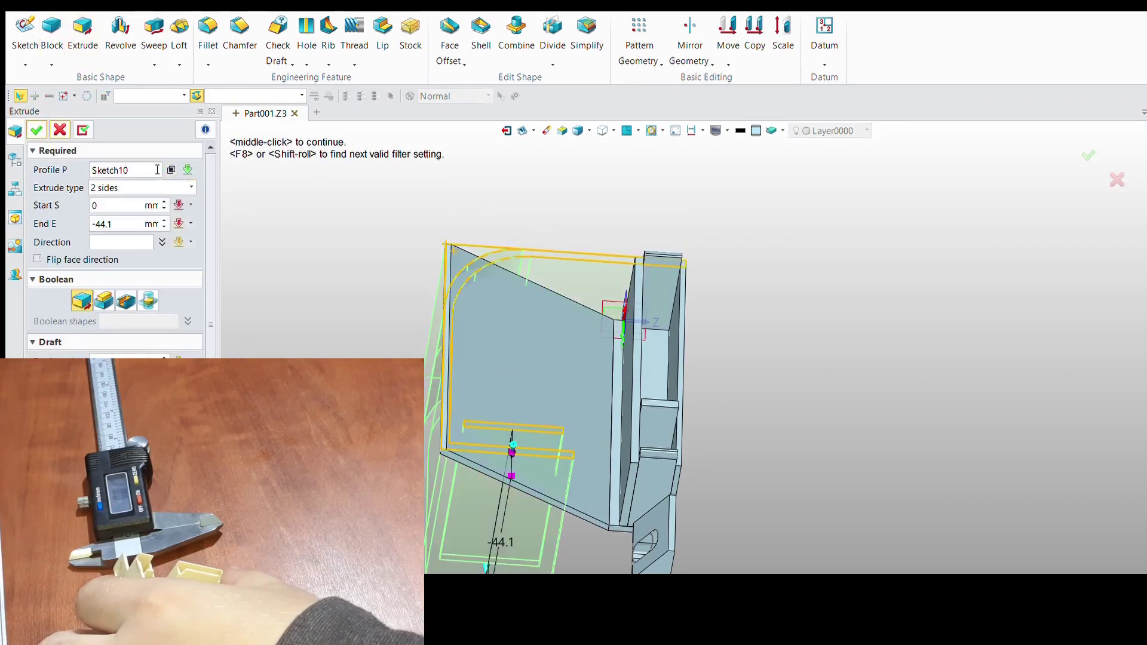
left_click(171, 169)
left_click(34, 131)
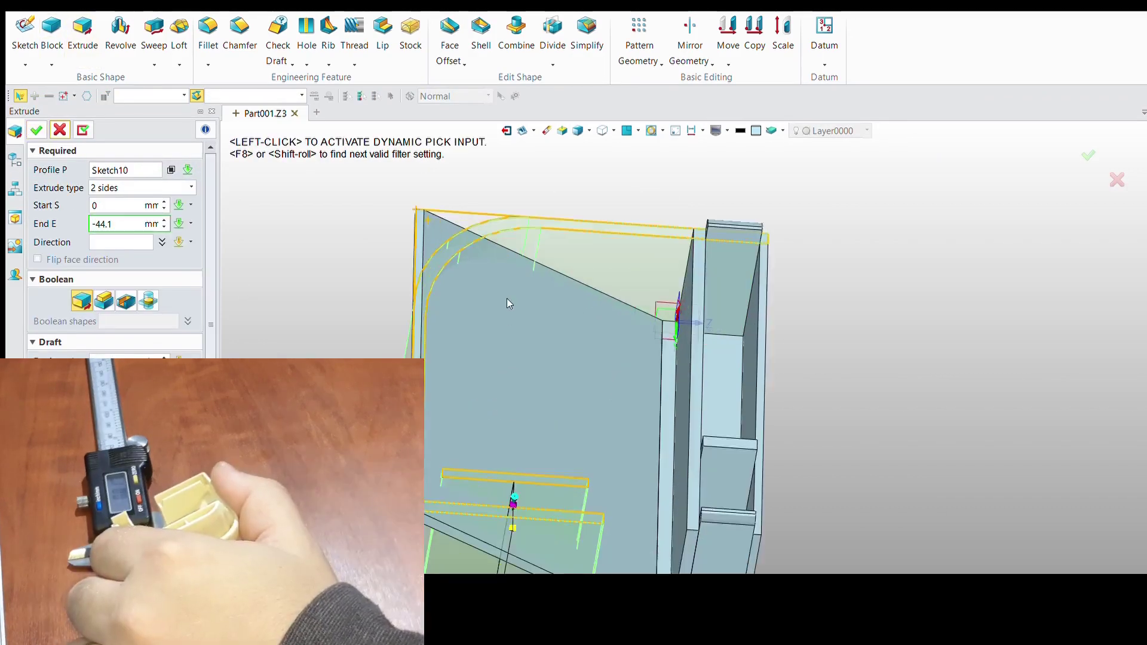
scroll(510, 268, "up", 2)
type("3")
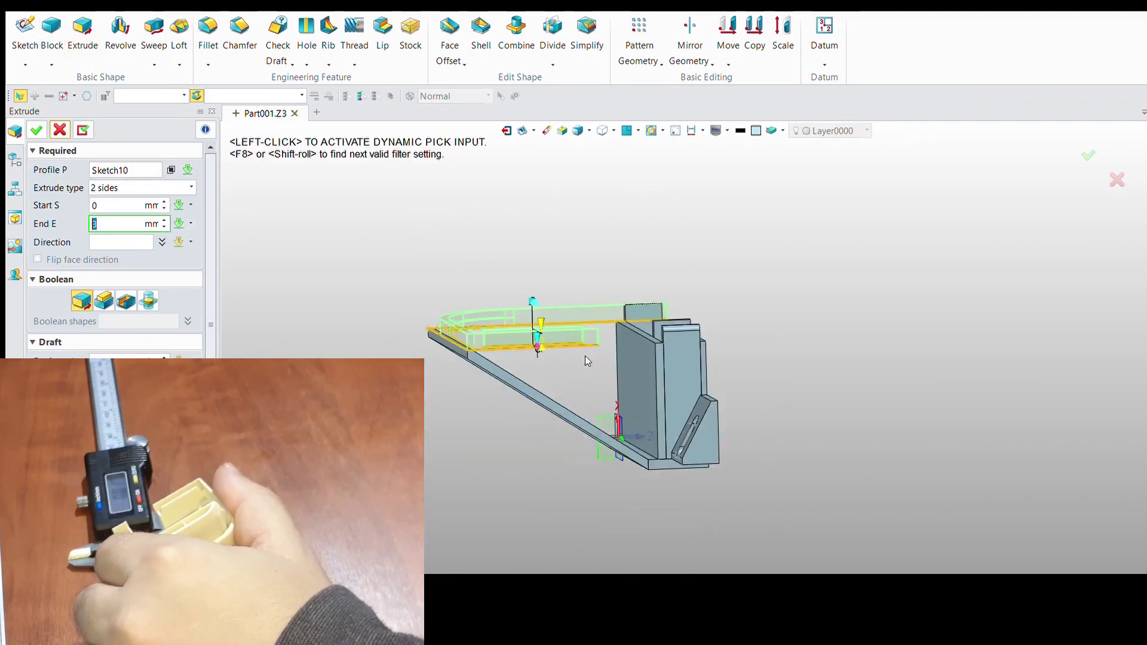
scroll(686, 349, "up", 5)
middle_click(741, 326)
scroll(797, 219, "down", 5)
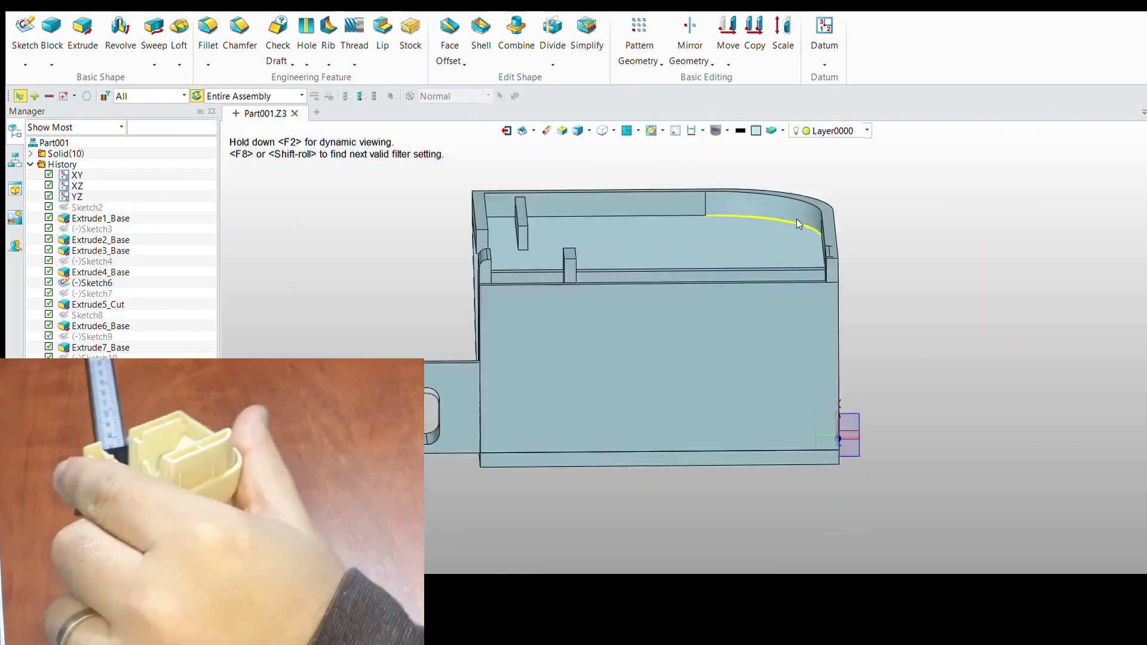
middle_click_drag(797, 219, 707, 270)
Round the curved corner wall's top edge with a 1 mm fillet.
left_click(207, 36)
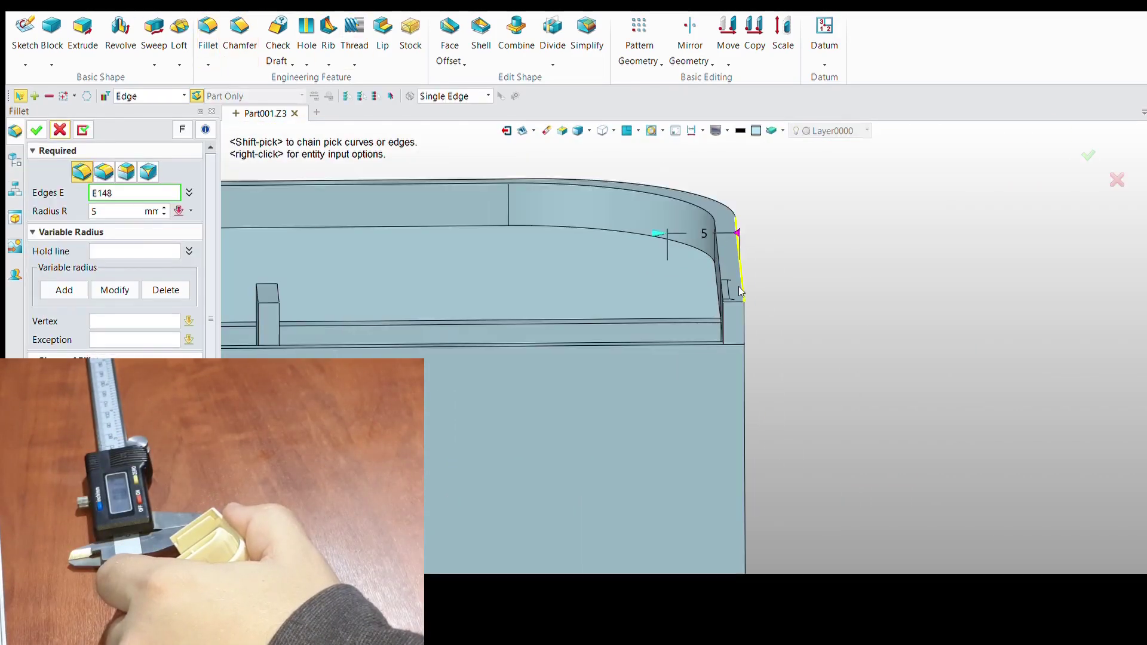
type("1")
mouse_move(654, 264)
middle_mouse_down()
mouse_move(405, 292)
mouse_move(526, 234)
mouse_move(525, 320)
middle_mouse_up()
left_click(526, 234)
left_click(33, 129)
left_click(82, 32)
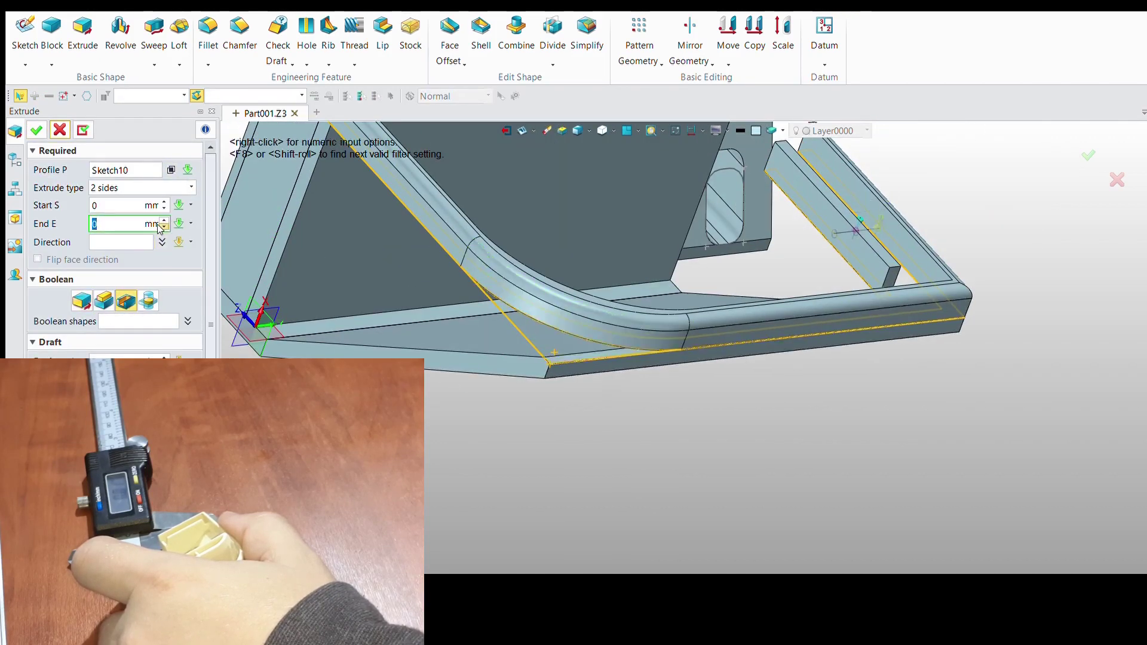
Complete the second Sketch10 extrusion with an end value of -11.
type("-11")
mouse_move(508, 287)
middle_mouse_down()
mouse_move(580, 302)
mouse_move(489, 351)
mouse_move(544, 382)
mouse_move(632, 181)
middle_mouse_up()
middle_click(580, 303)
Extrude the rounded-corner face F61 with Boolean Add and end -15.
middle_click(544, 382)
scroll(632, 180, "up", 5)
left_click(448, 307)
middle_click_drag(500, 399, 454, 334)
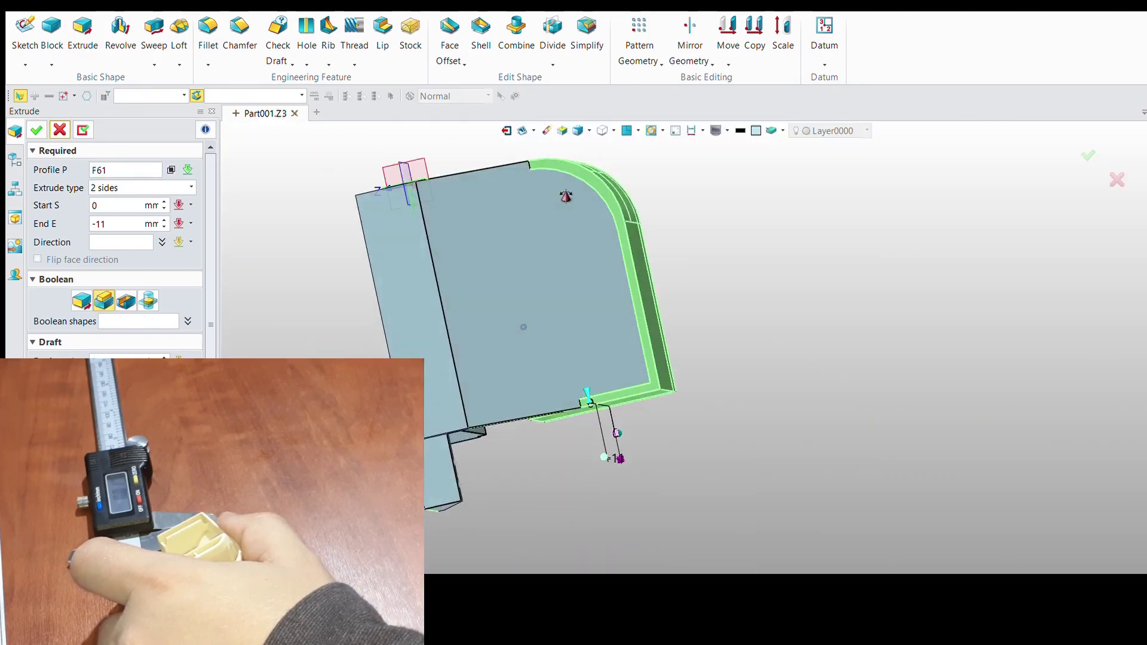
left_click(148, 300)
left_click(81, 301)
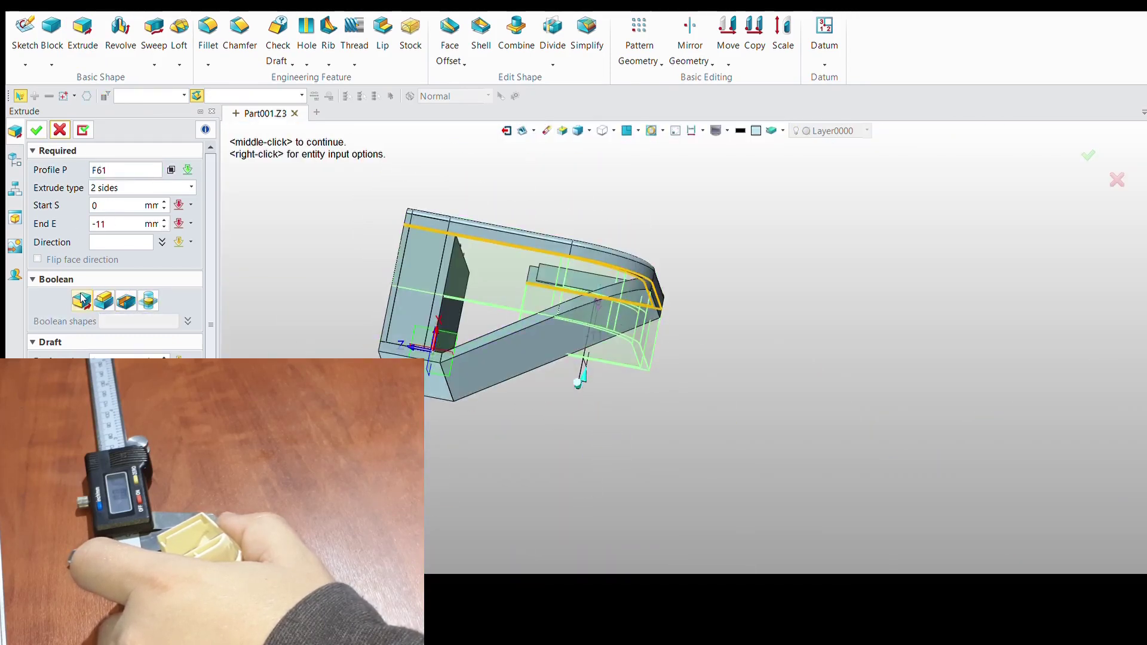
type("-15")
mouse_move(454, 311)
middle_mouse_down()
mouse_move(472, 315)
mouse_move(410, 357)
middle_mouse_up()
middle_click(472, 315)
Extrude another picked face of the part as a further solid feature.
middle_click(370, 198)
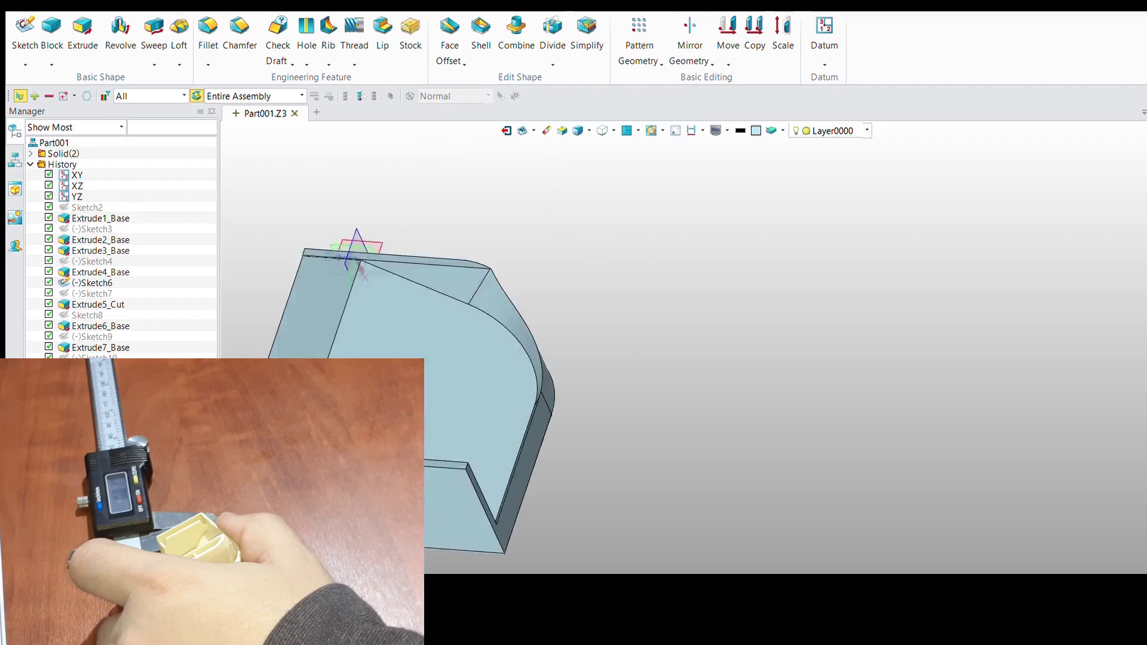
middle_click_drag(371, 197, 478, 394)
left_click(484, 401)
middle_click(261, 201)
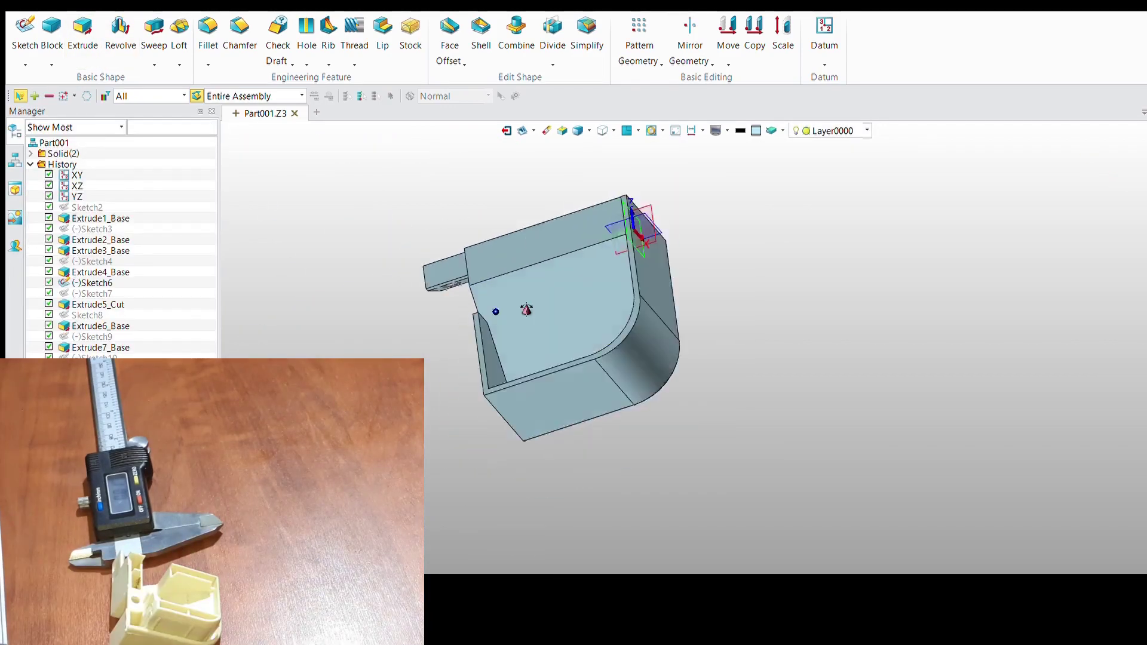
middle_click_drag(526, 311, 538, 299)
Simplify the Extrude7_Base body and review the resulting solid.
left_click(587, 35)
left_click(504, 333)
middle_click_drag(504, 333, 750, 249)
middle_click(687, 289)
mouse_move(686, 289)
middle_mouse_down()
mouse_move(601, 373)
mouse_move(442, 420)
mouse_move(459, 448)
mouse_move(494, 436)
mouse_move(509, 361)
mouse_move(636, 328)
mouse_move(604, 367)
mouse_move(777, 269)
mouse_move(1047, 148)
middle_mouse_up()
Create Sketch11 on the chosen plane and start a line at the part corner.
middle_click(1046, 148)
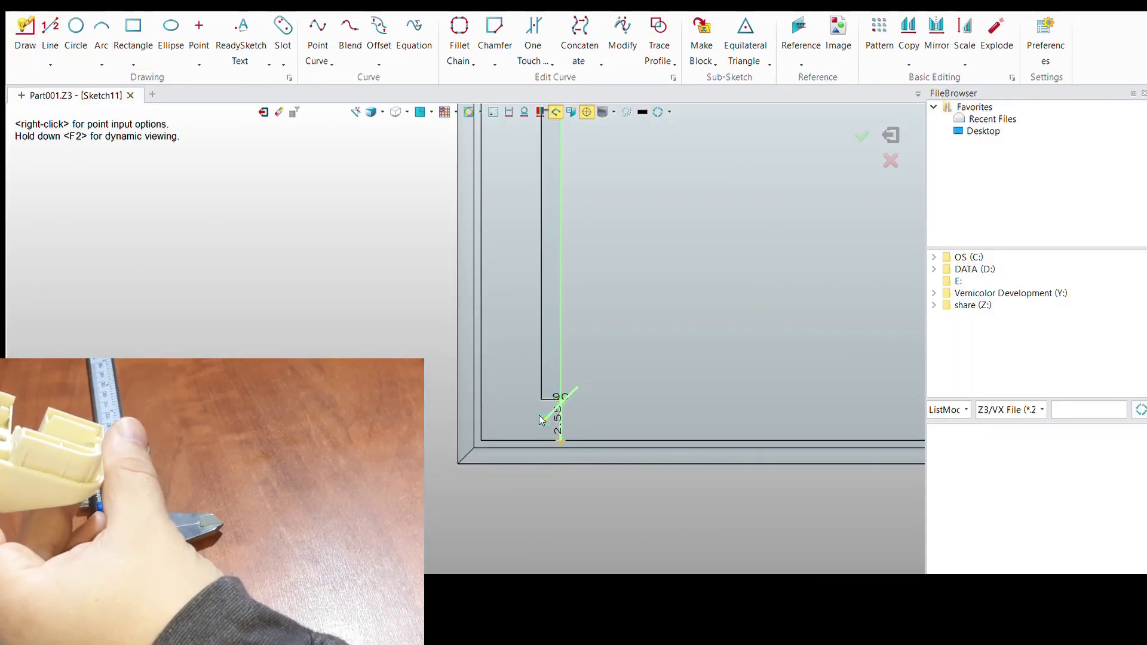
scroll(539, 454, "up", 3)
left_click(48, 25)
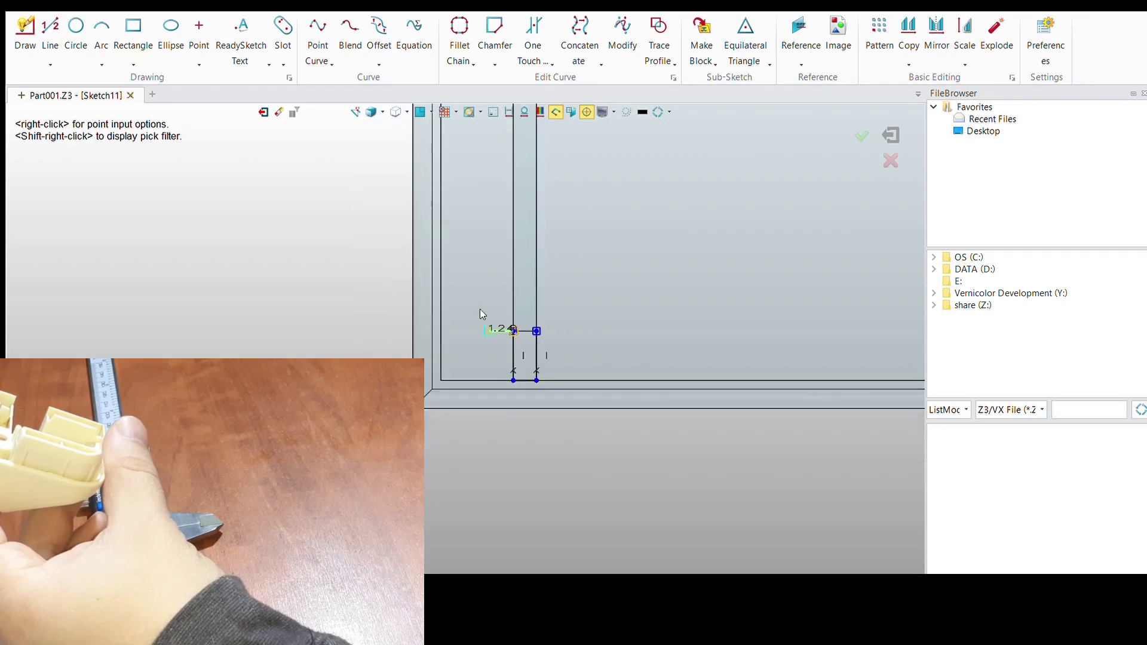
left_click(417, 220)
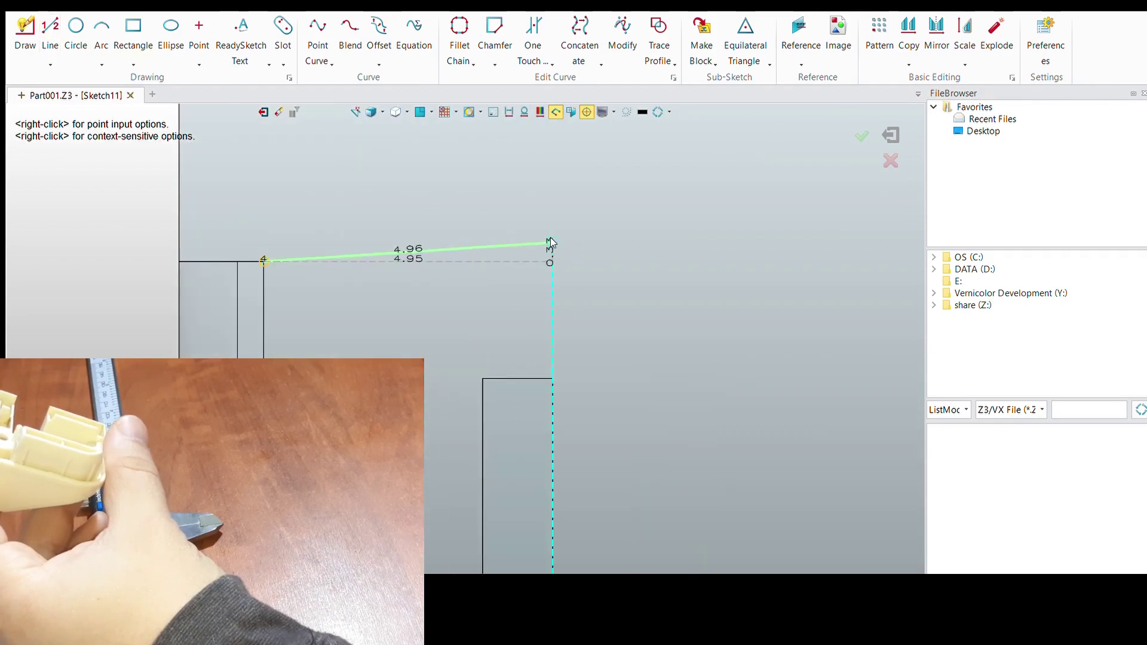
scroll(515, 245, "down", 2)
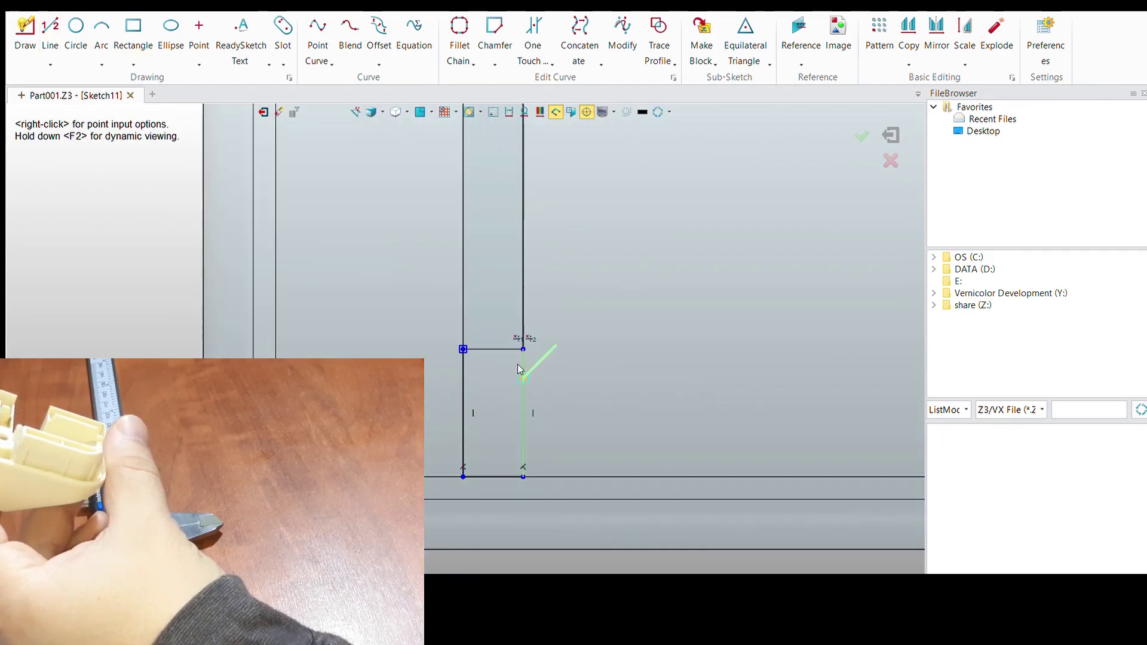
scroll(519, 369, "up", 3)
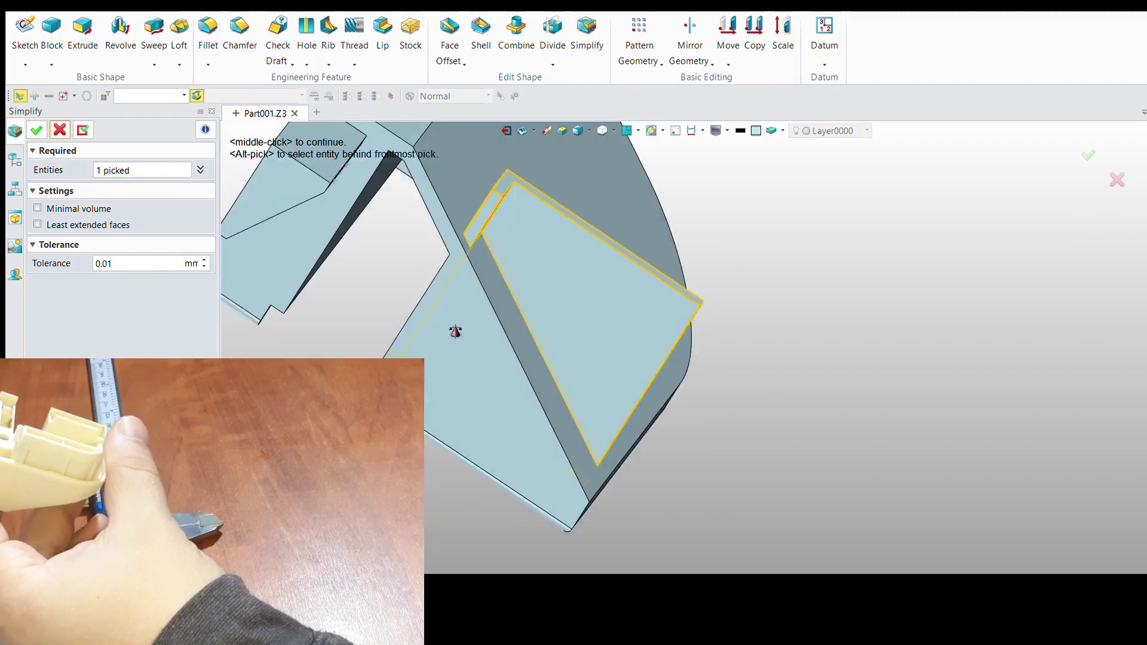
Pick the target face on the part as the extrude profile and inspect the result.
mouse_move(615, 353)
middle_mouse_down()
mouse_move(992, 351)
mouse_move(530, 389)
mouse_move(536, 298)
middle_mouse_up()
left_click(535, 299)
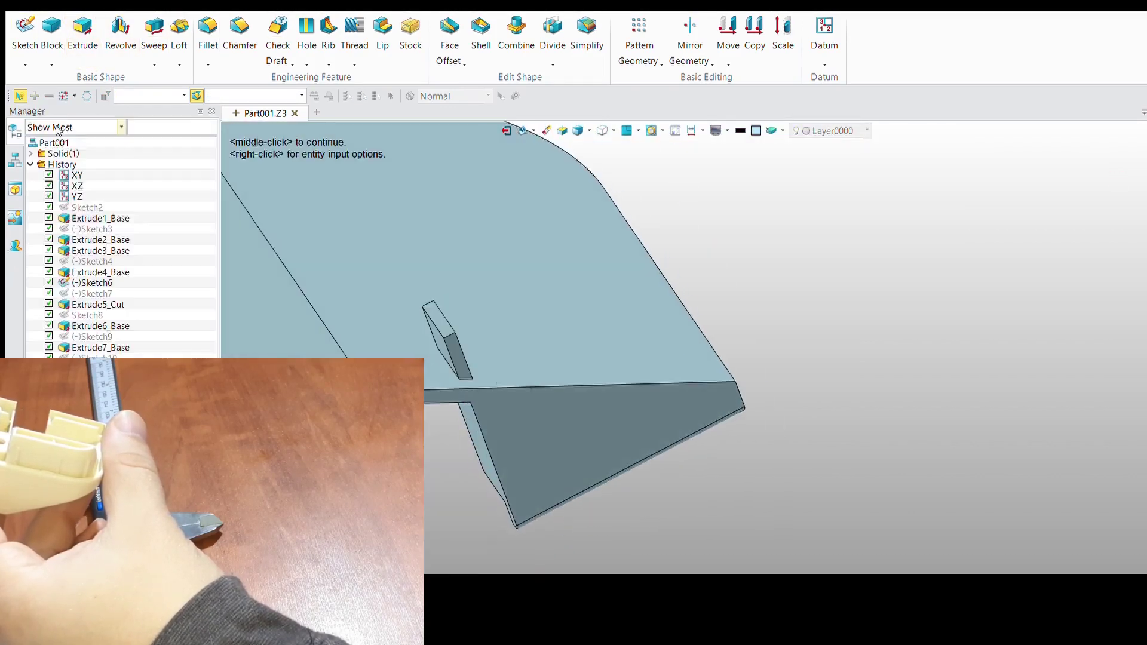
mouse_move(502, 326)
middle_mouse_down()
mouse_move(610, 423)
mouse_move(538, 380)
middle_mouse_up()
Save the part from the File menu, then bring the rounded inner corner into view.
left_click(19, 10)
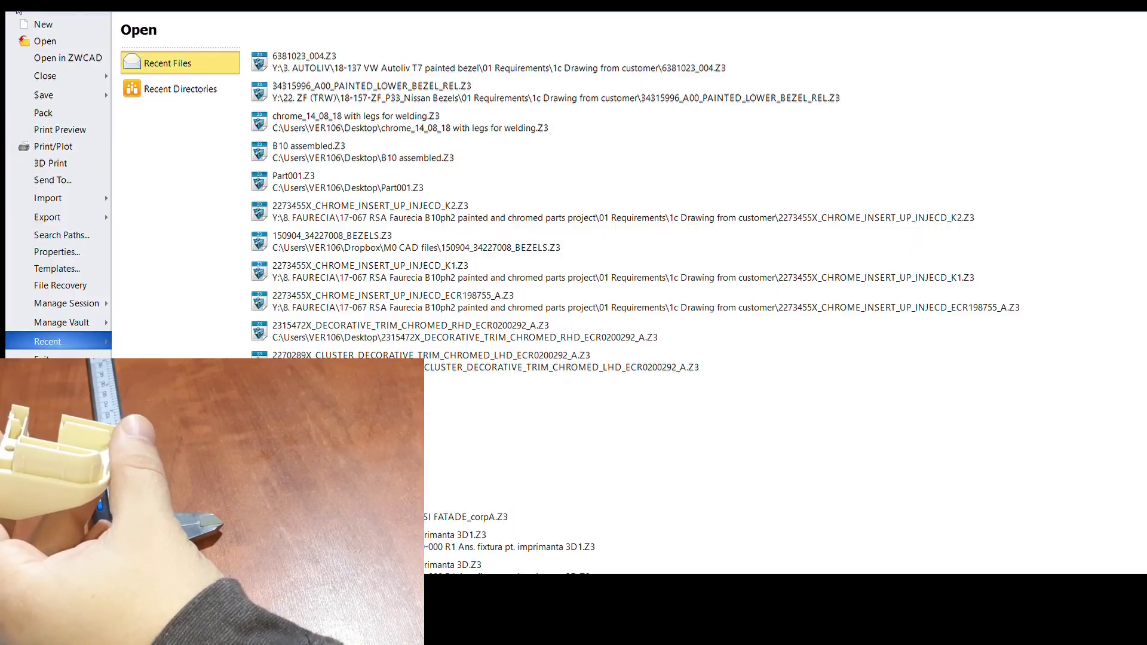
left_click(67, 90)
mouse_move(475, 457)
middle_mouse_down()
mouse_move(592, 359)
mouse_move(538, 405)
mouse_move(546, 494)
mouse_move(633, 403)
mouse_move(476, 328)
mouse_move(440, 338)
middle_mouse_up()
scroll(466, 317, "up", 5)
scroll(454, 328, "up", 3)
scroll(479, 333, "down", 3)
scroll(441, 338, "down", 3)
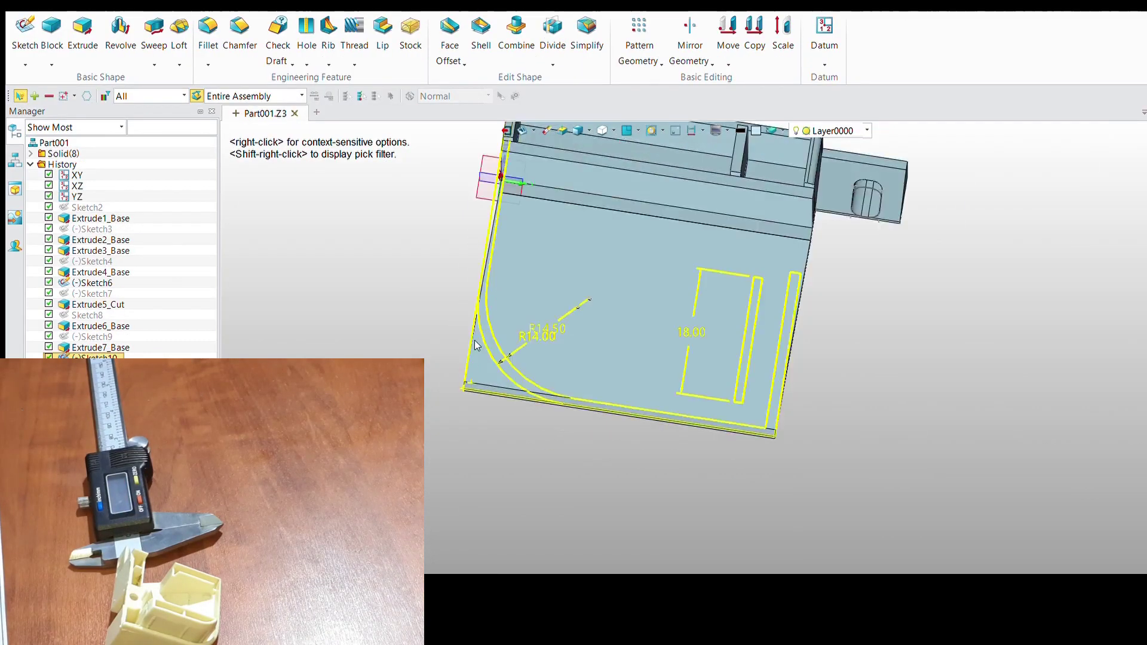
Accept the 1 mm subtract extrusion of face F72 along the rounded inner corner.
scroll(435, 377, "up", 1)
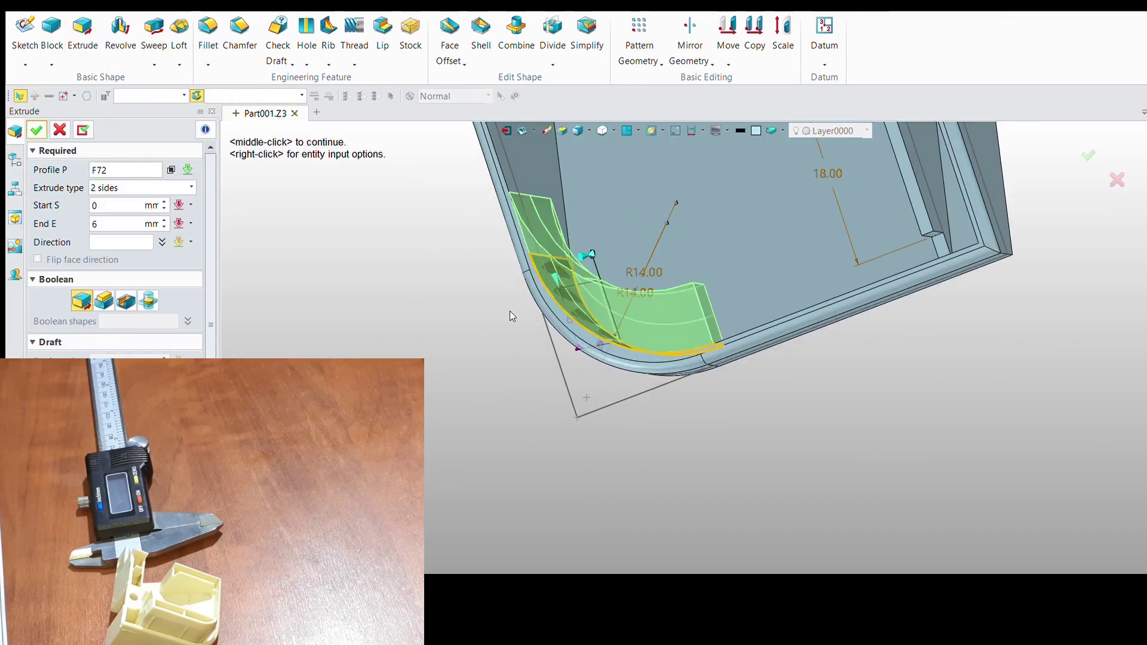
middle_click_drag(510, 311, 512, 328)
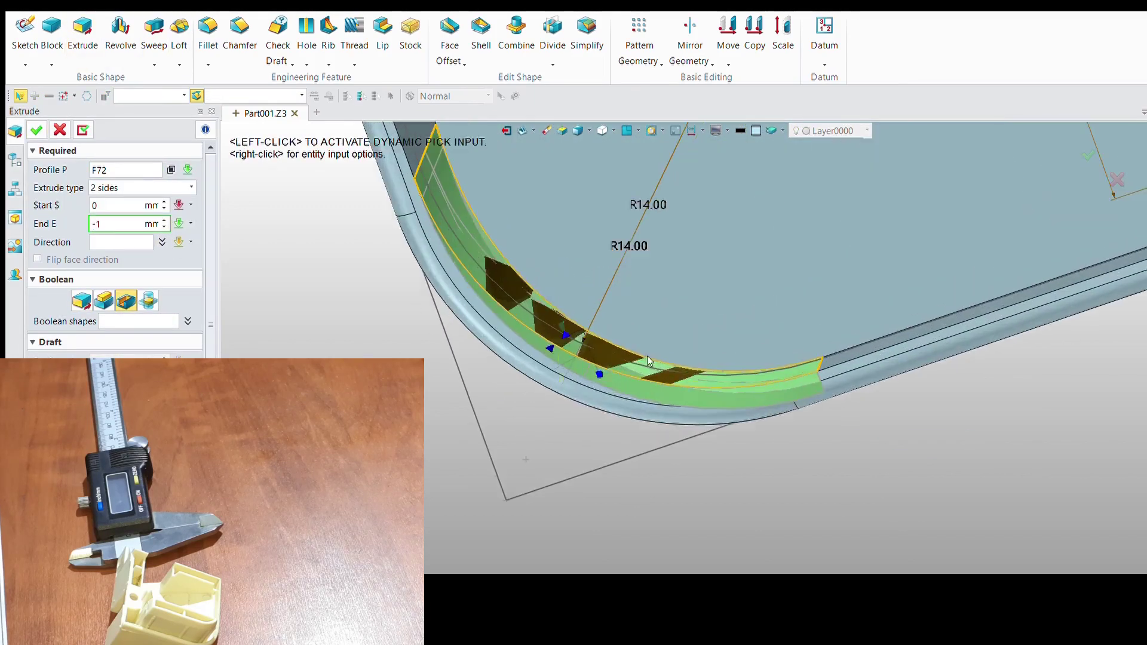
middle_click(630, 301)
mouse_move(630, 301)
middle_mouse_down()
mouse_move(560, 318)
mouse_move(462, 389)
mouse_move(485, 356)
middle_mouse_up()
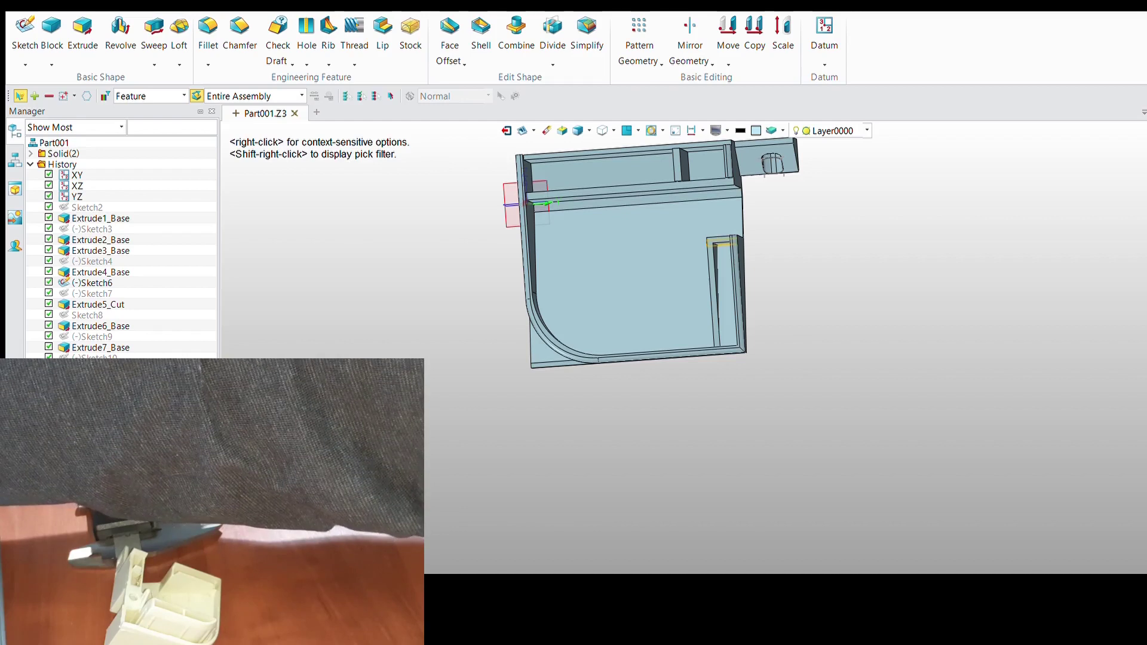
middle_click_drag(544, 329, 560, 299)
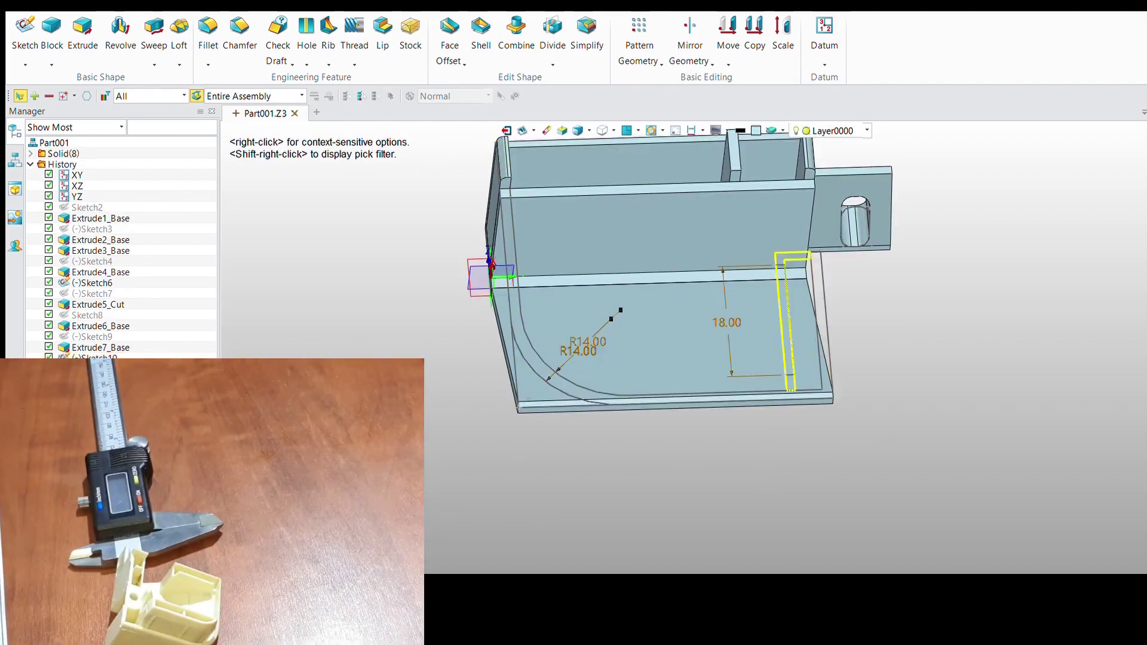
Check Sketch10's R14.00 and R14.50 arcs, then leave the sketch to extrude it.
scroll(471, 386, "up", 3)
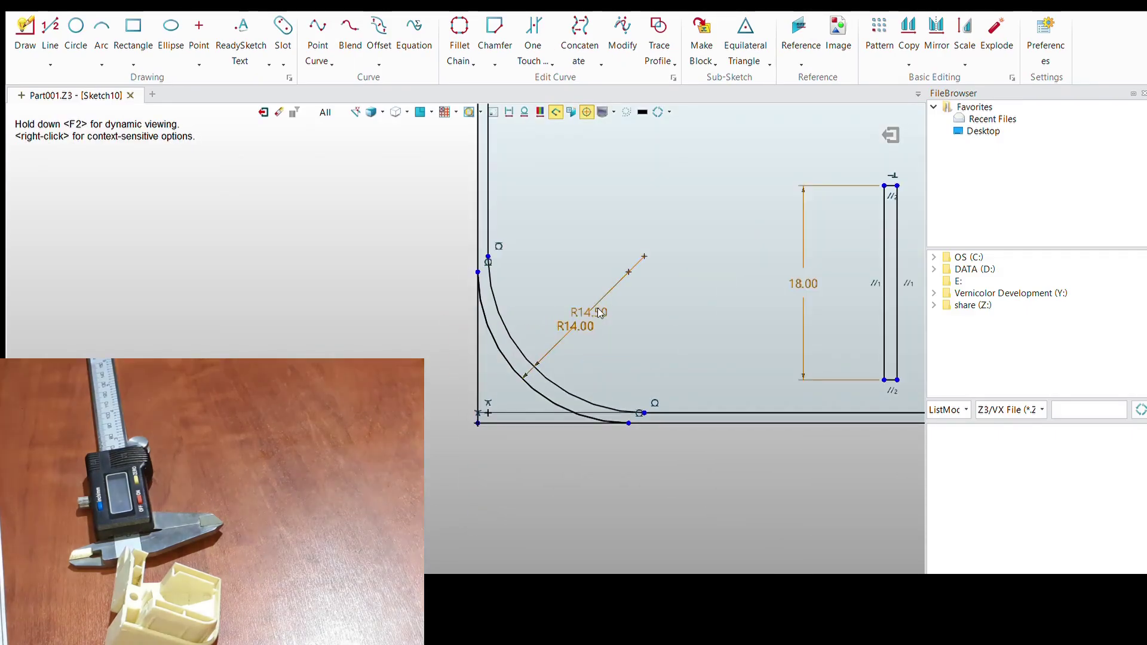
scroll(598, 307, "up", 3)
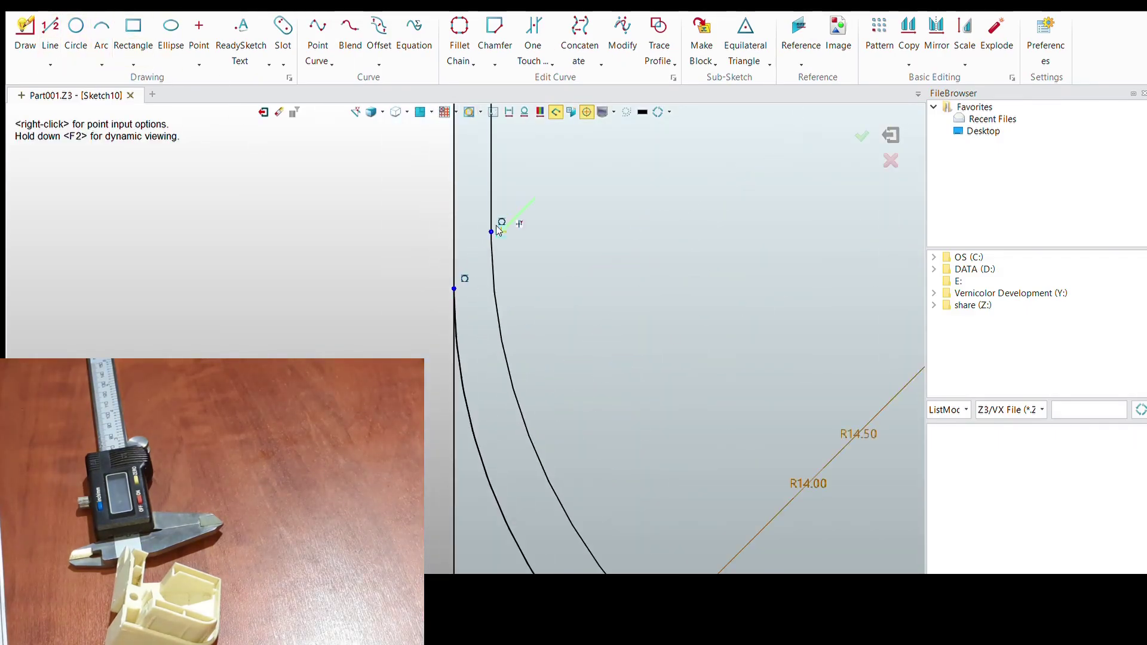
key("Escape")
scroll(451, 311, "down", 2)
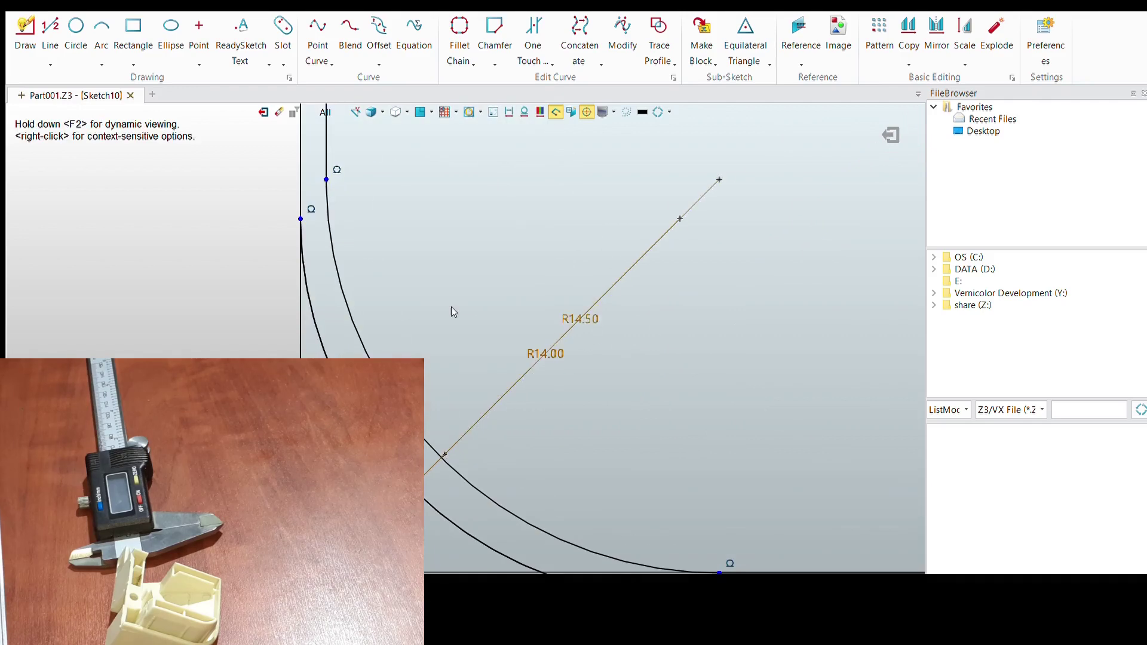
scroll(597, 323, "down", 3)
left_click(891, 135)
left_click(83, 33)
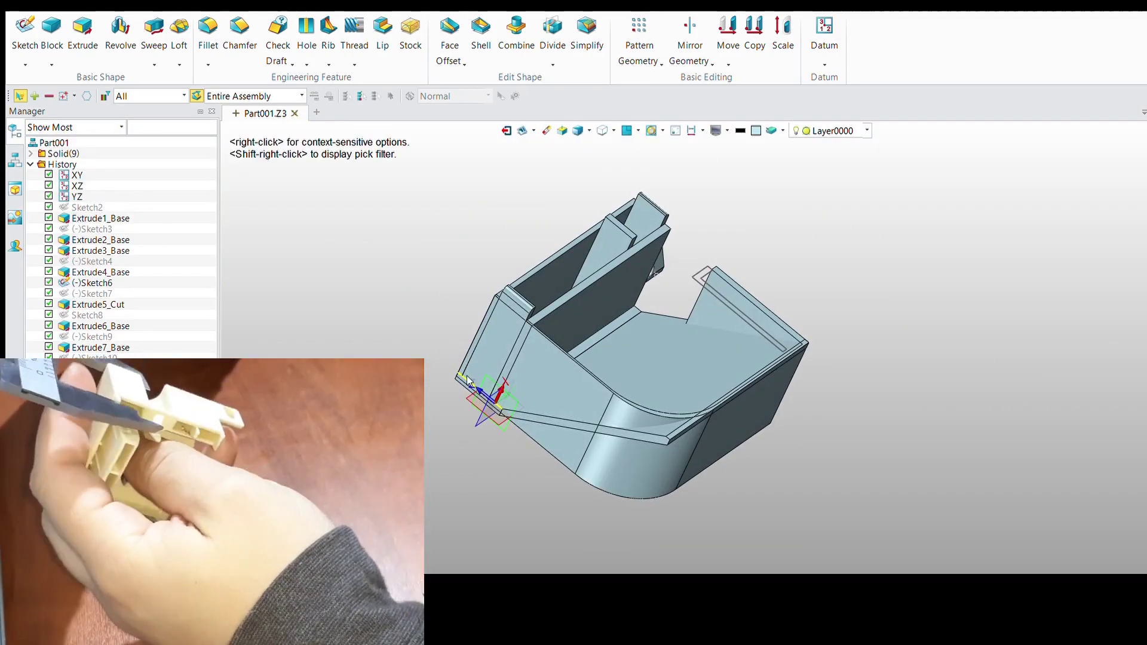
Extrude Sketch10 two-sided from 3 mm to -22 mm as a solid, cancelling the repeated extrude.
mouse_move(459, 373)
middle_mouse_down()
mouse_move(514, 396)
mouse_move(659, 249)
middle_mouse_up()
left_click(82, 33)
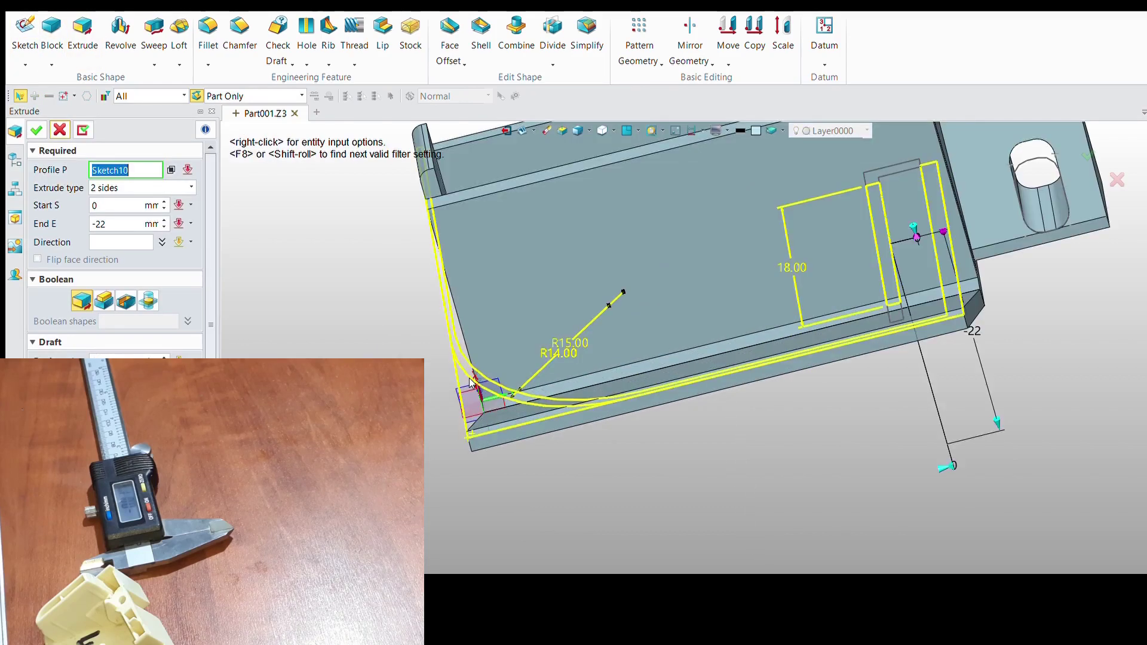
type("3")
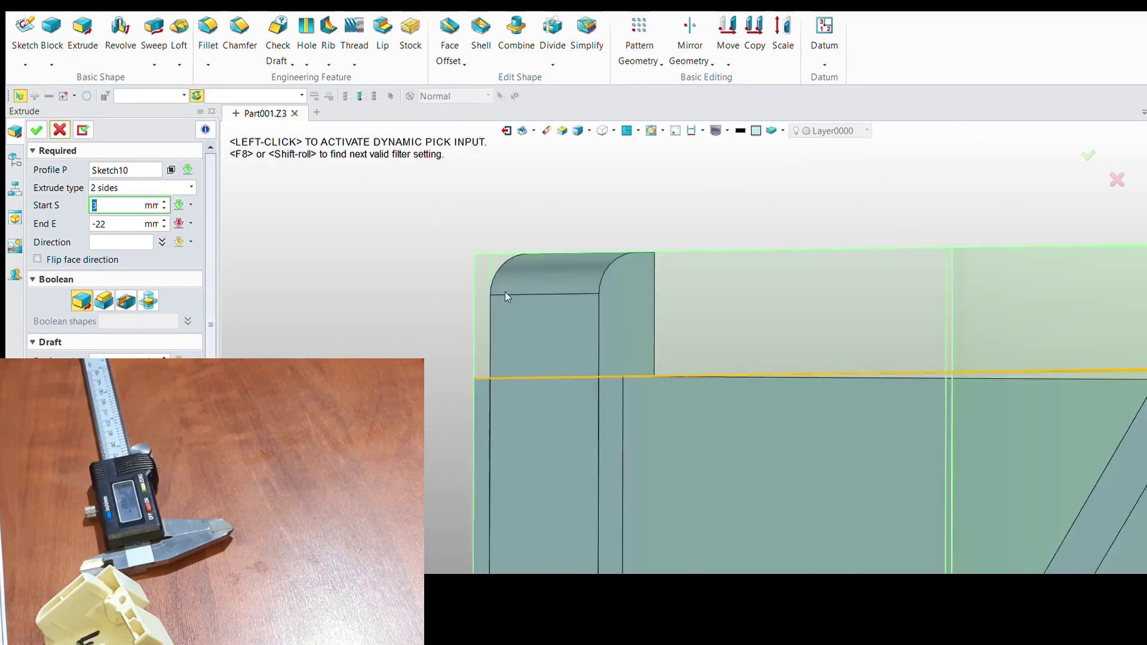
mouse_move(504, 292)
middle_mouse_down()
mouse_move(504, 366)
mouse_move(497, 359)
middle_mouse_up()
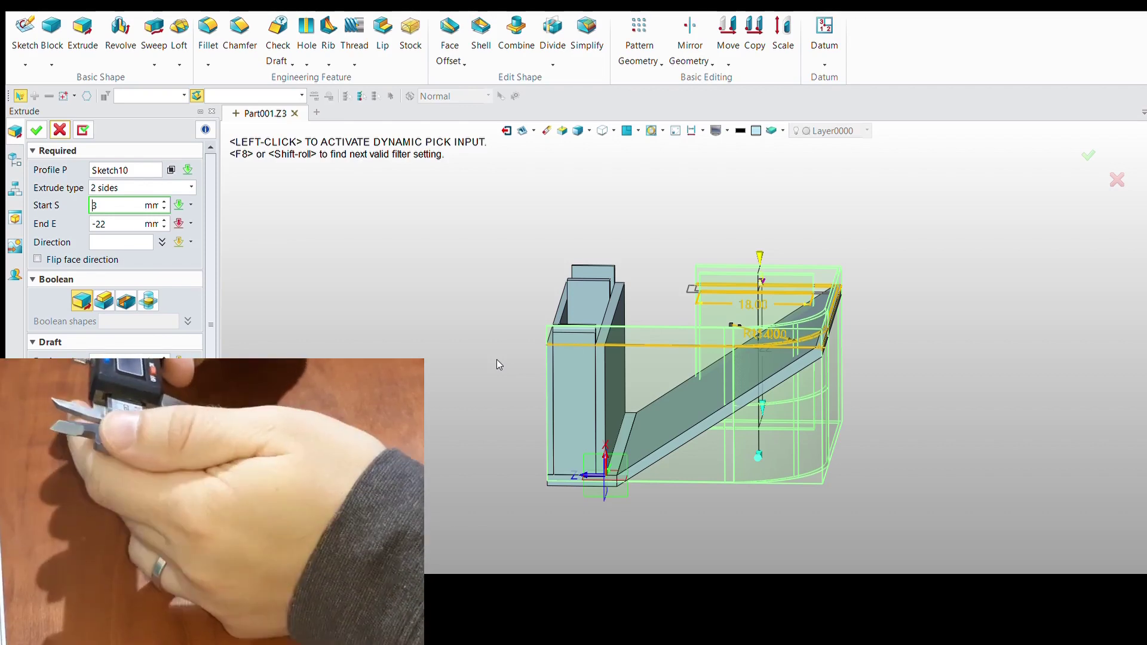
middle_click(497, 360)
scroll(654, 382, "up", 3)
middle_click_drag(655, 382, 654, 358)
key("Escape")
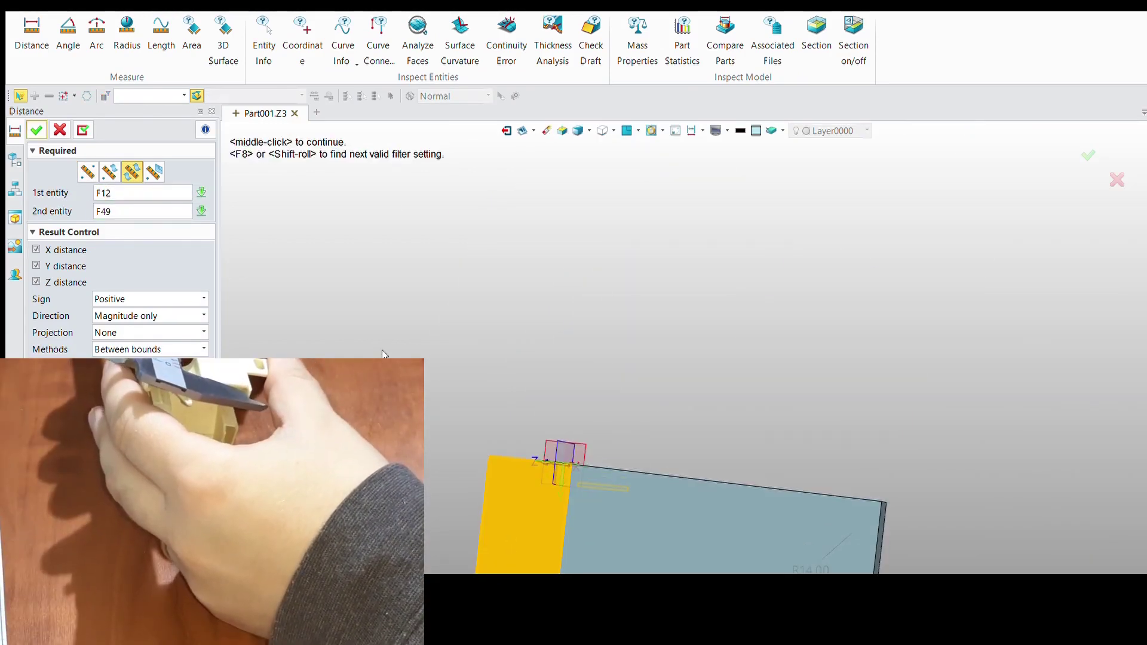
Orbit the housing to an isometric view and tilt it slightly to inspect it.
middle_click_drag(382, 349, 317, 239)
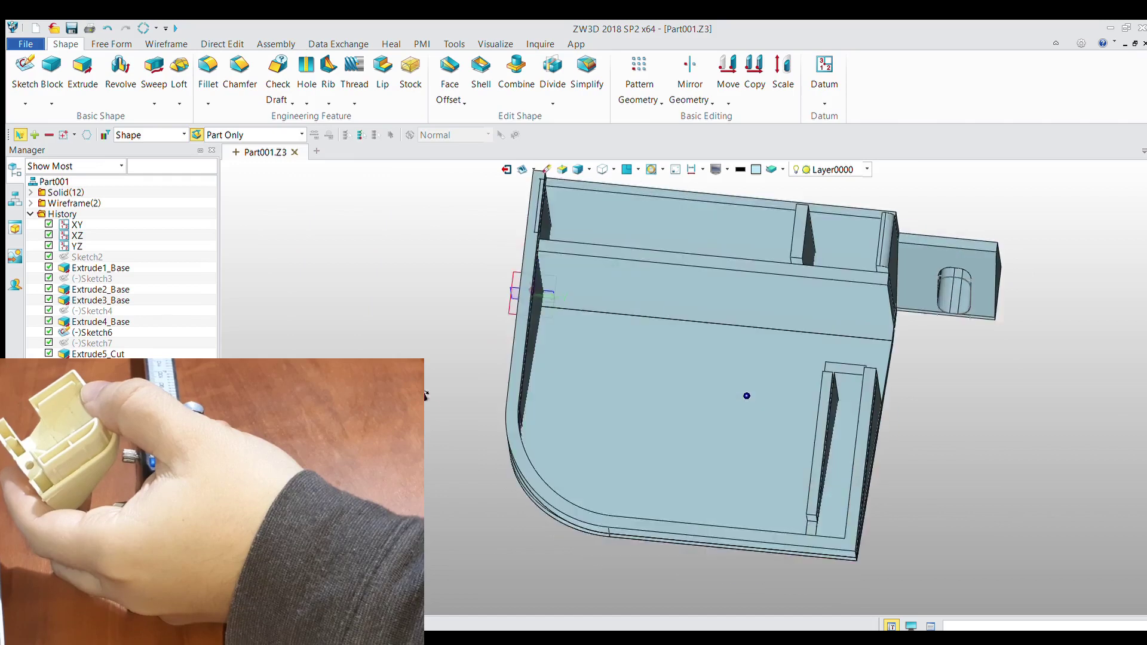
middle_click_drag(425, 395, 427, 413)
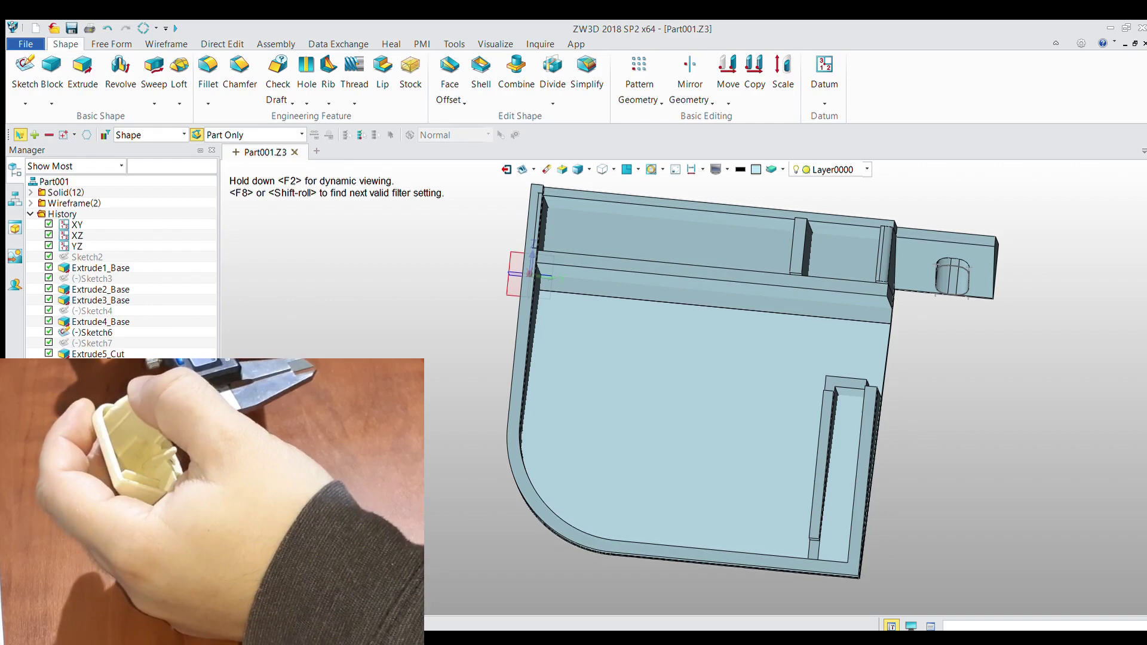
Start Sketch14 on housing face F63.
left_click(24, 69)
left_click(584, 287)
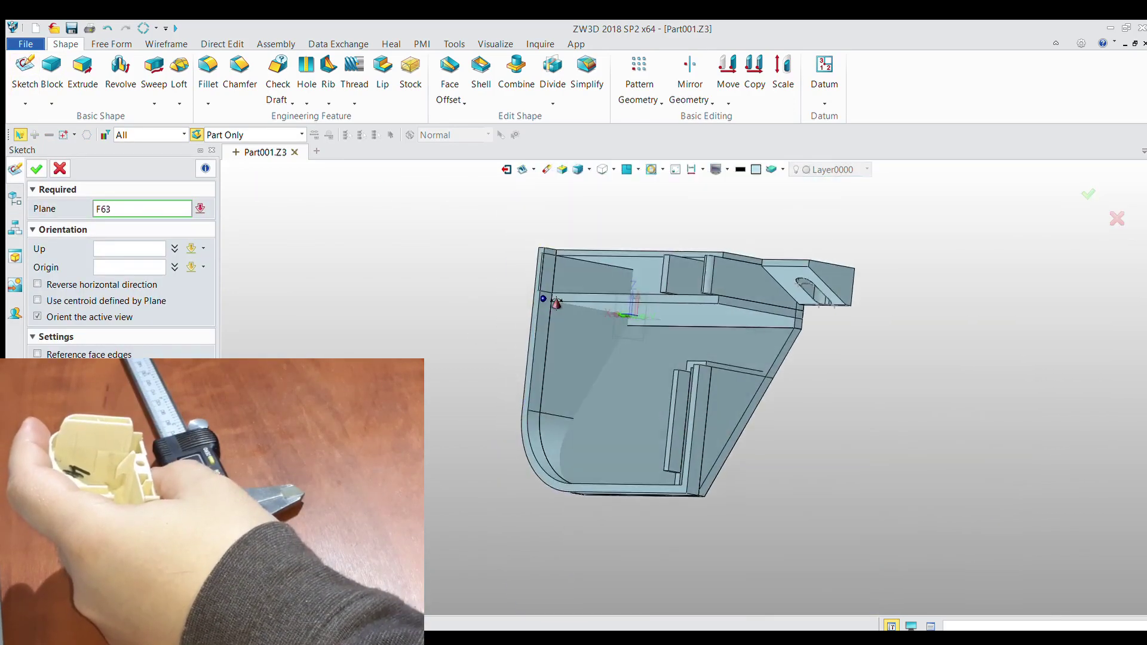
middle_click(550, 308)
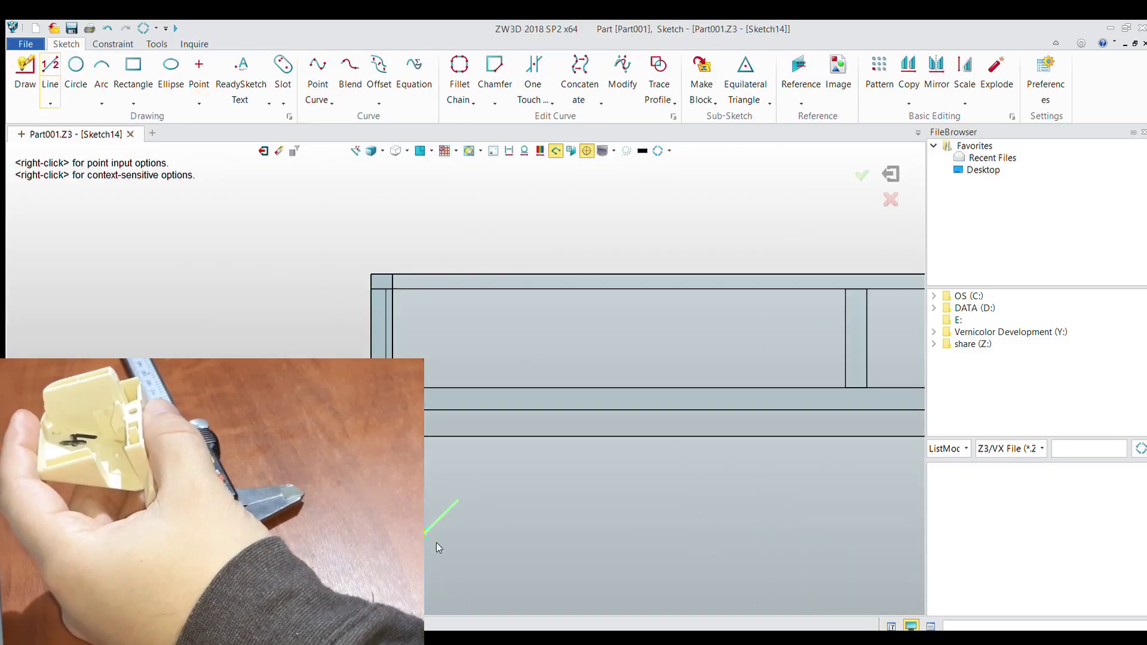
scroll(385, 352, "up", 5)
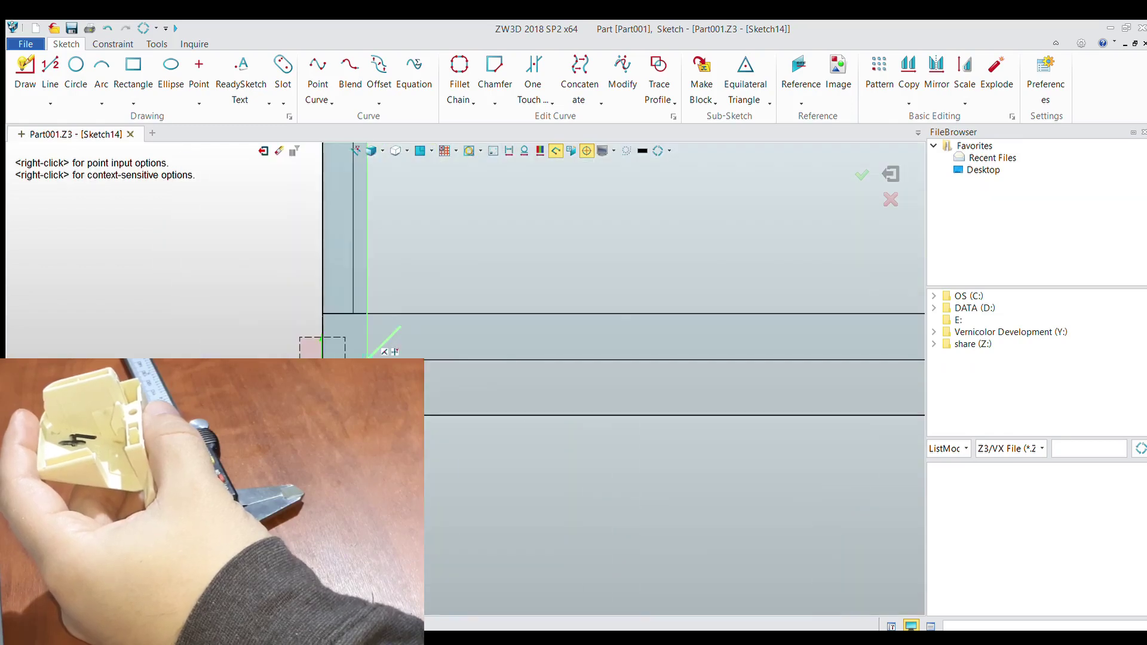
scroll(541, 305, "down", 2)
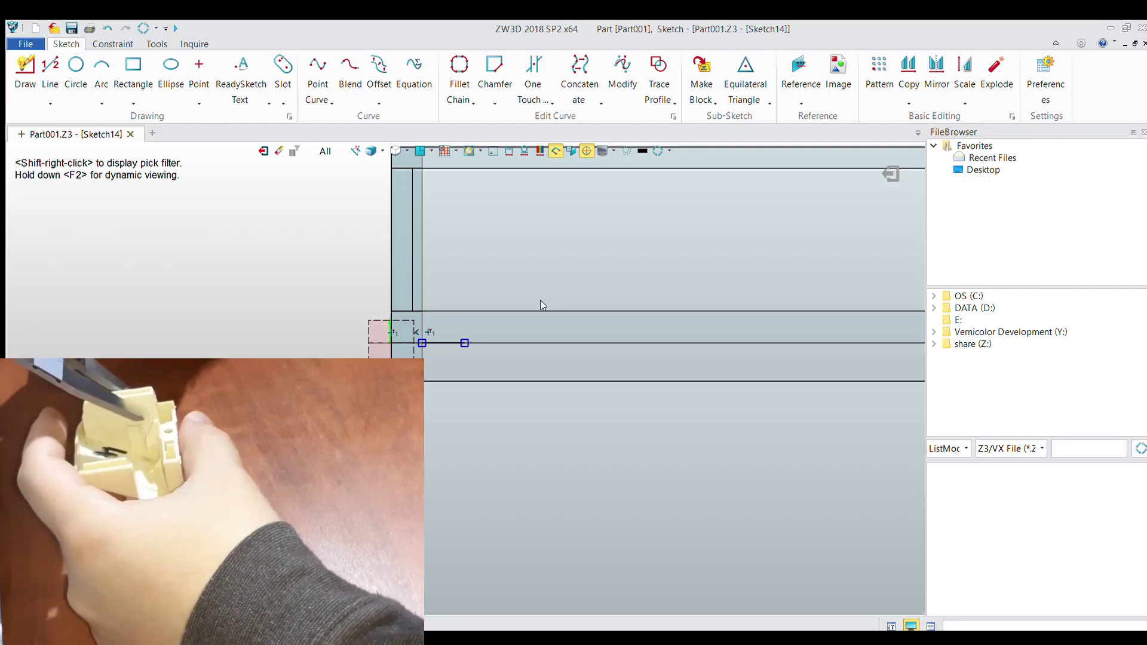
middle_click(540, 300)
Draw a short horizontal line and a roughly 25.42-long vertical line toward the rounded corner.
left_click(464, 343)
right_click_drag(464, 344, 339, 379)
key("Escape")
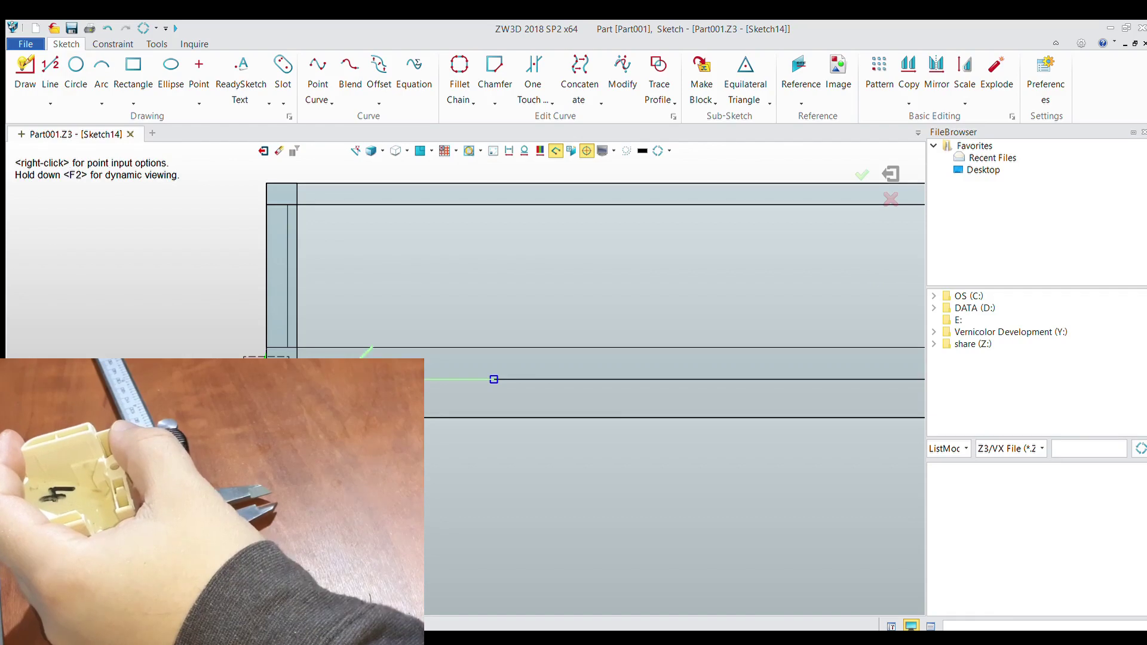
scroll(494, 379, "down", 3)
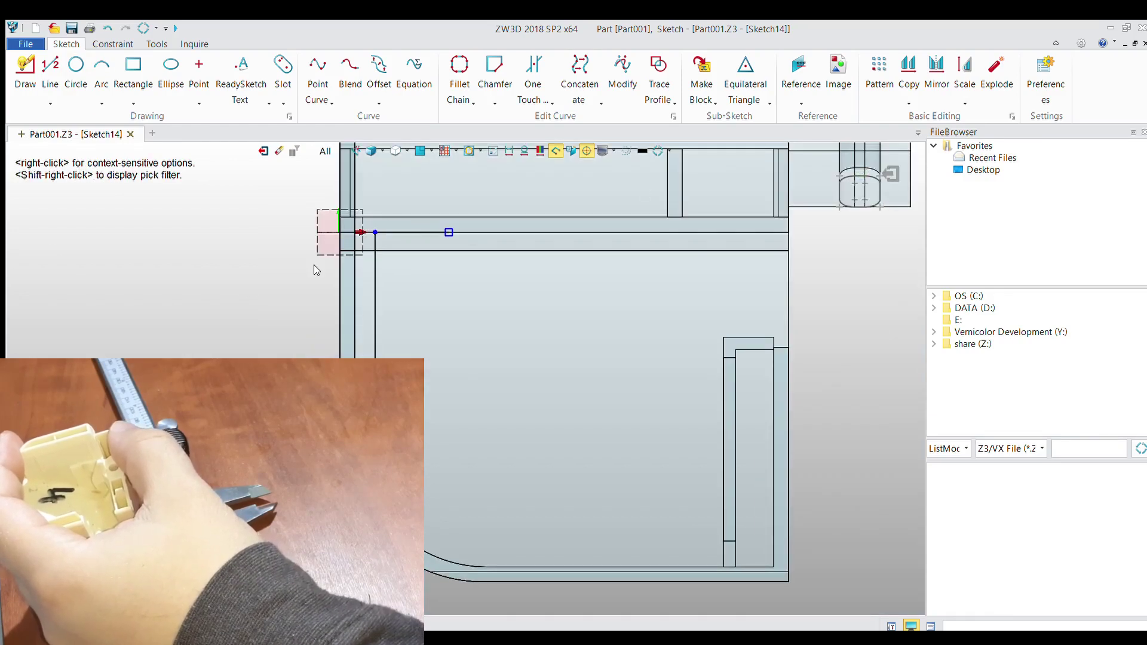
left_click(443, 584)
middle_click(442, 584)
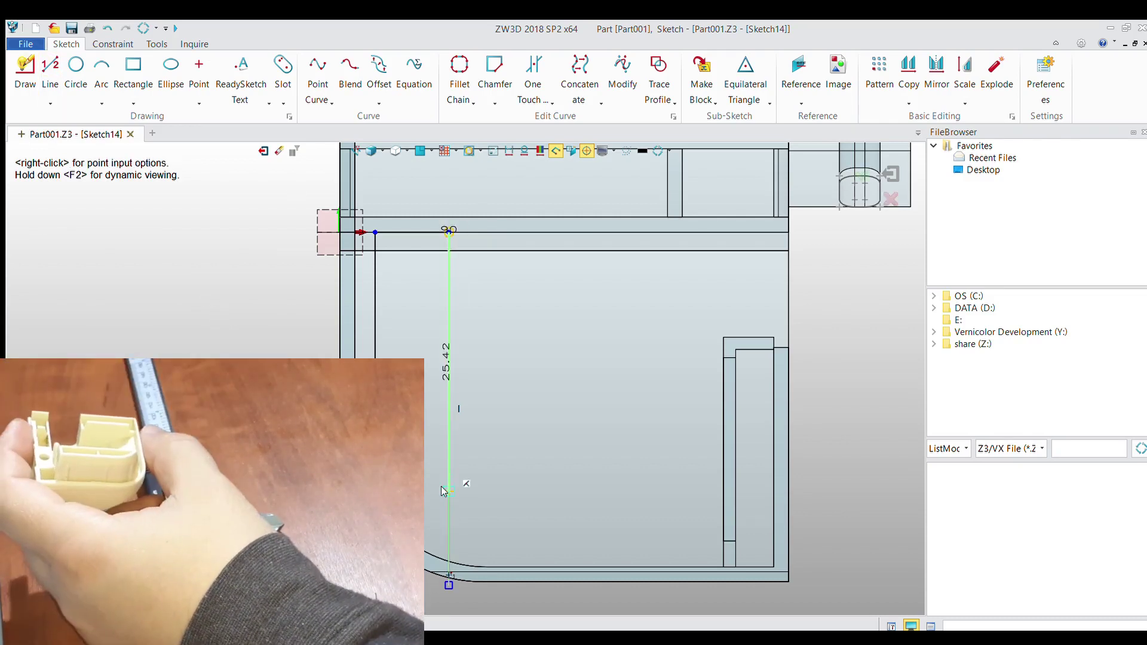
Draw a second vertical line in Sketch14 starting from the top line.
key("Escape")
scroll(446, 547, "up", 3)
scroll(460, 497, "down", 4)
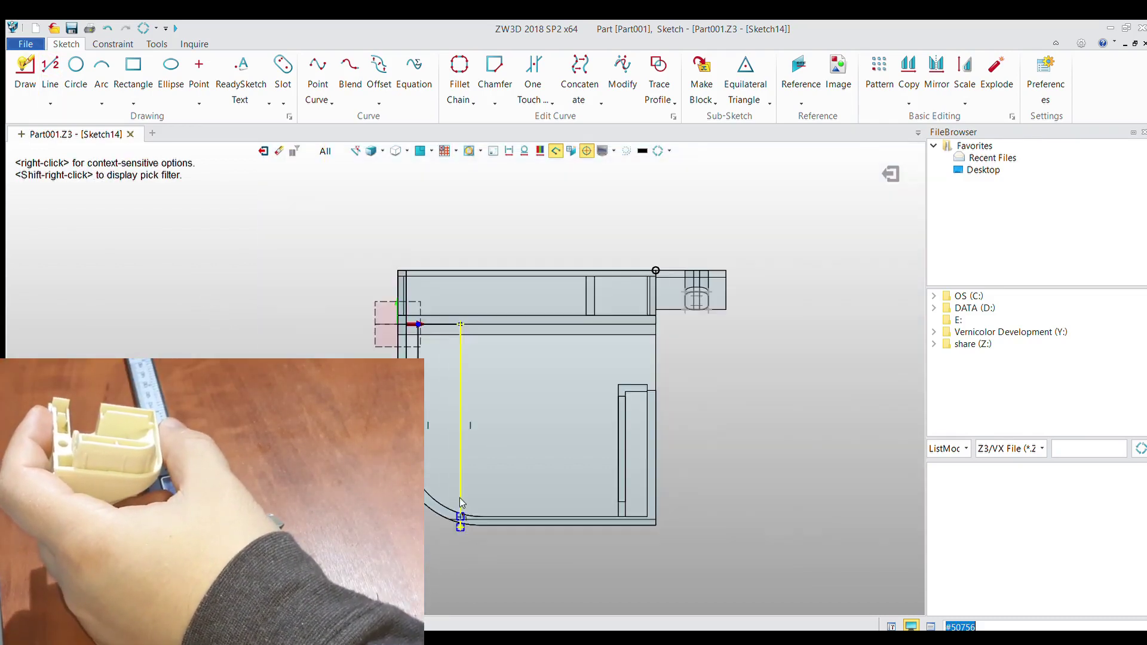
scroll(534, 330, "up", 2)
scroll(535, 330, "down", 2)
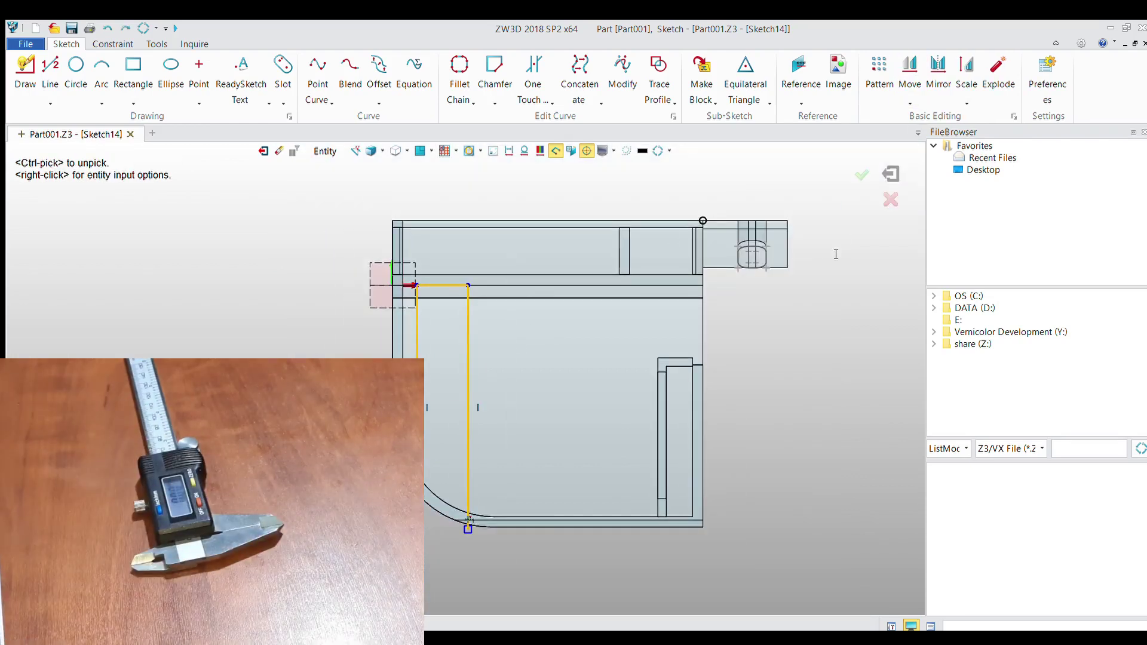
middle_click(836, 254)
scroll(310, 214, "up", 3)
scroll(523, 316, "down", 3)
left_click(472, 224)
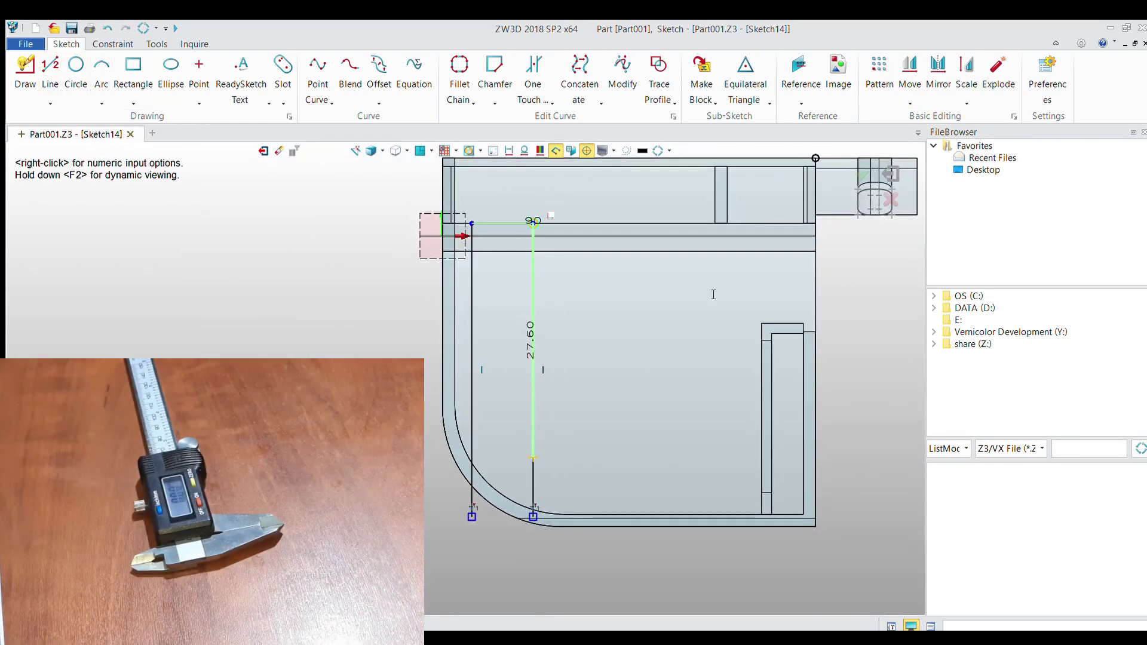
scroll(529, 502, "up", 3)
scroll(522, 478, "up", 2)
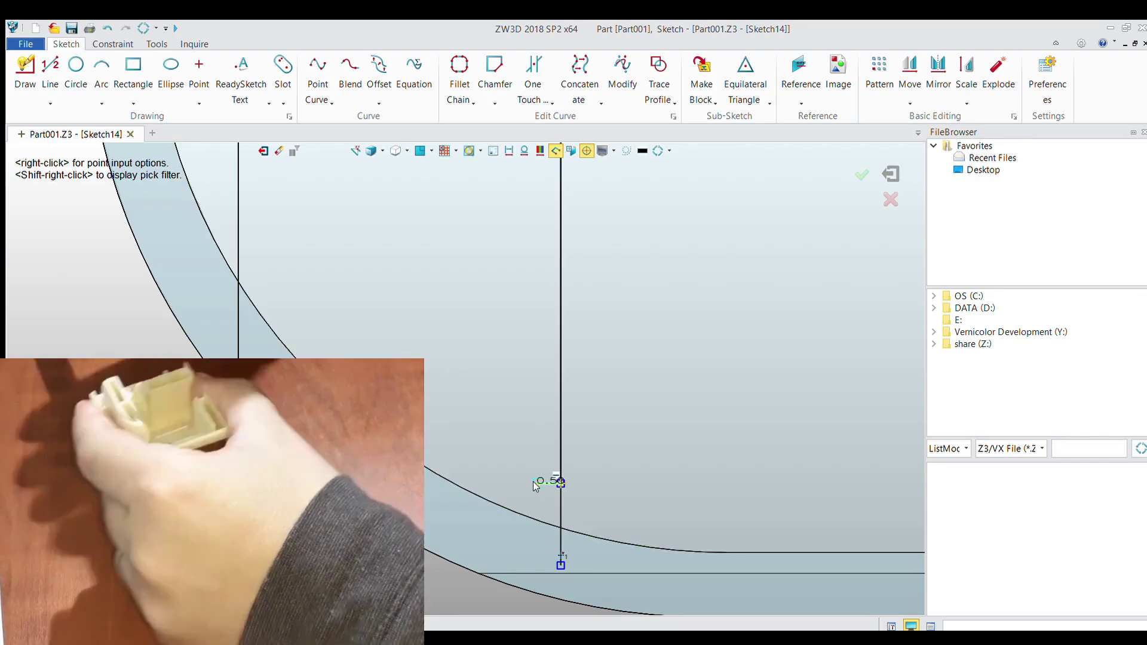
middle_click(536, 485)
scroll(536, 485, "down", 2)
scroll(565, 401, "down", 2)
middle_click(538, 370)
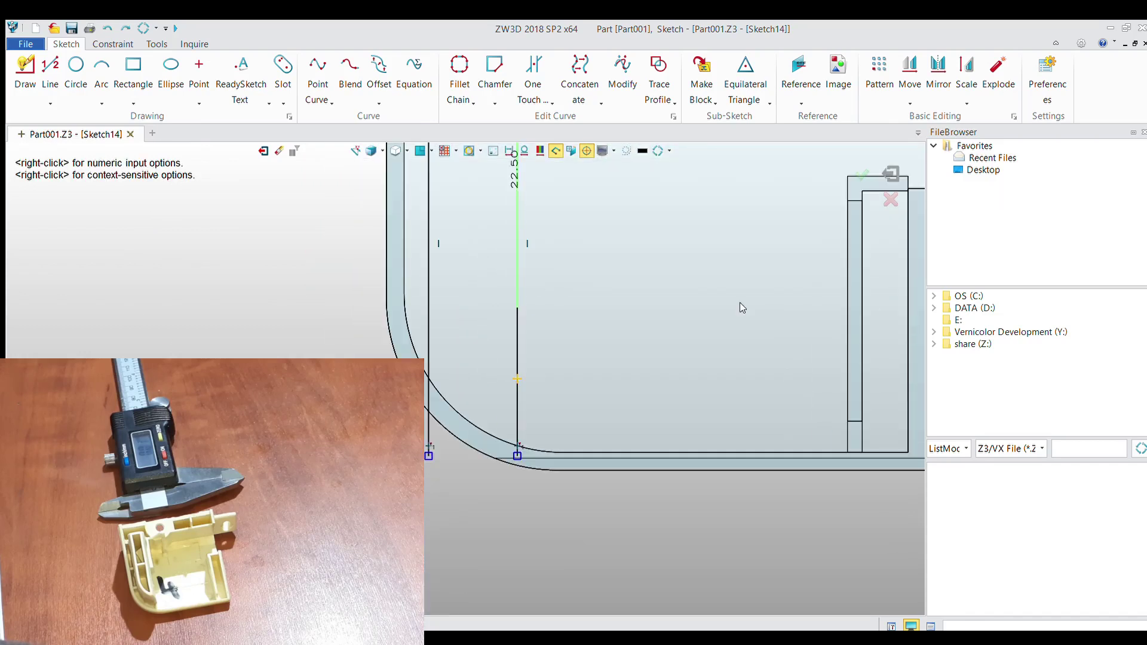
middle_click(742, 307)
scroll(487, 390, "up", 2)
scroll(479, 396, "down", 2)
Join the lines at the rounded corner with an R12.95 arc.
left_click(102, 66)
scroll(552, 428, "up", 2)
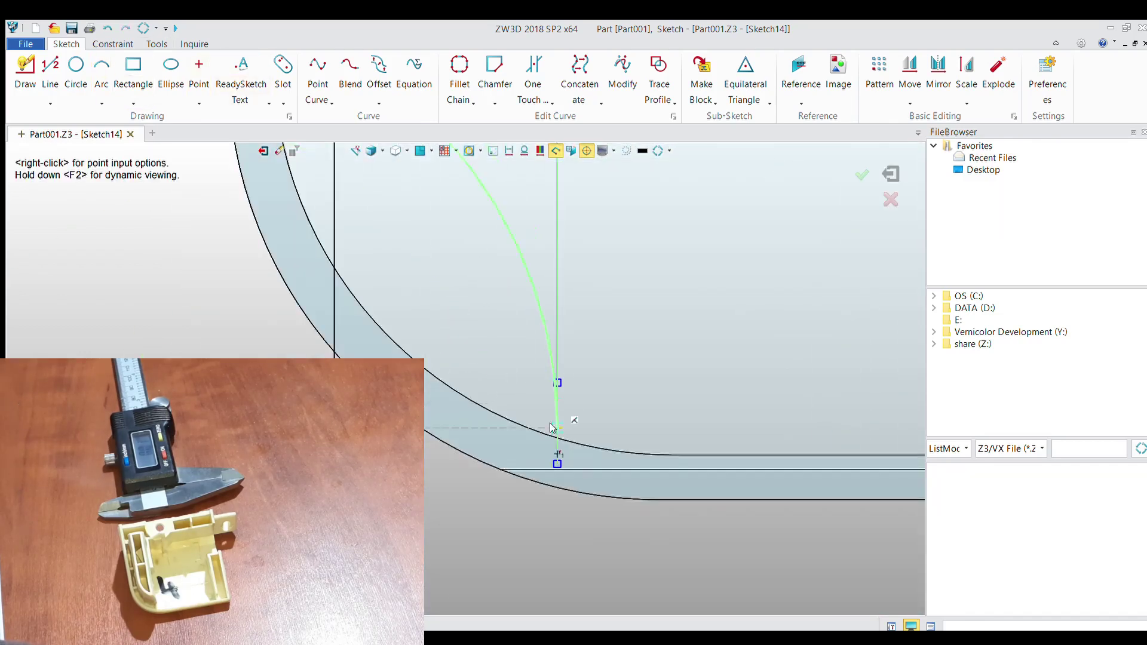
left_click(331, 272)
scroll(424, 371, "up", 3)
left_click(761, 196)
middle_click(761, 196)
scroll(760, 196, "down", 3)
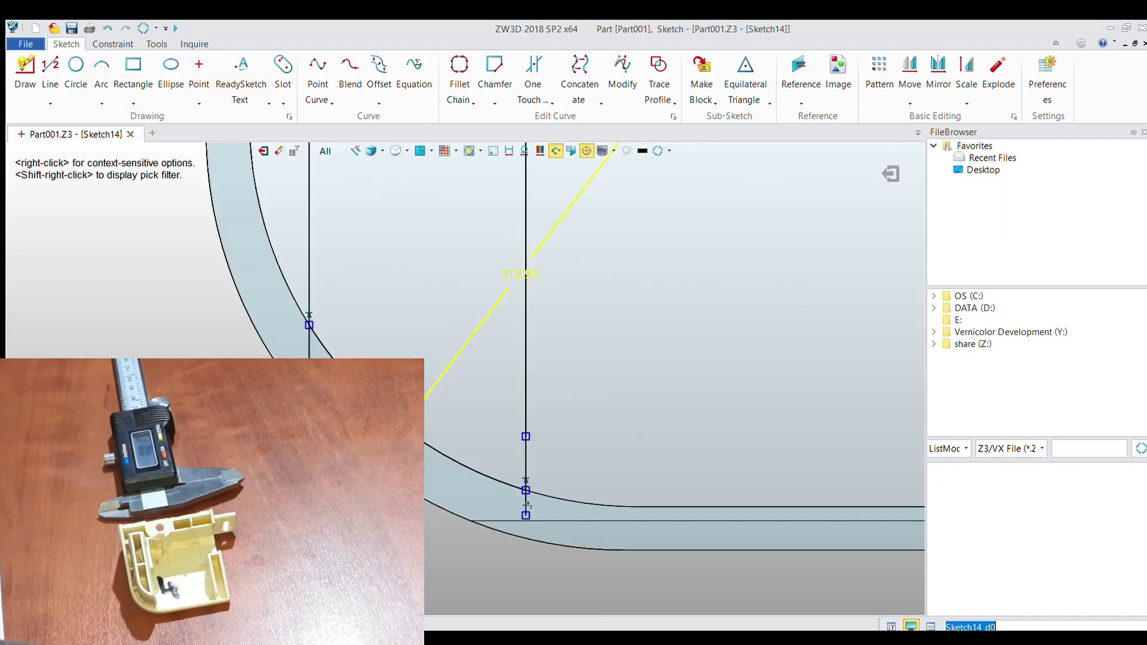
scroll(520, 431, "down", 2)
scroll(609, 382, "up", 2)
scroll(609, 382, "up", 1)
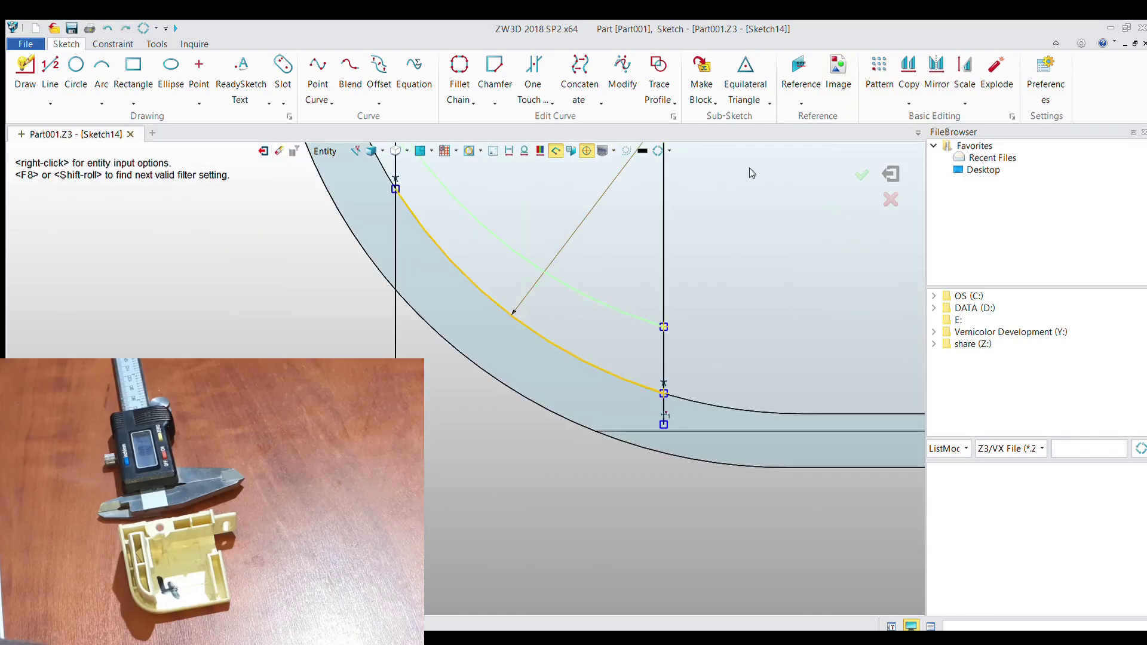
scroll(384, 317, "down", 3)
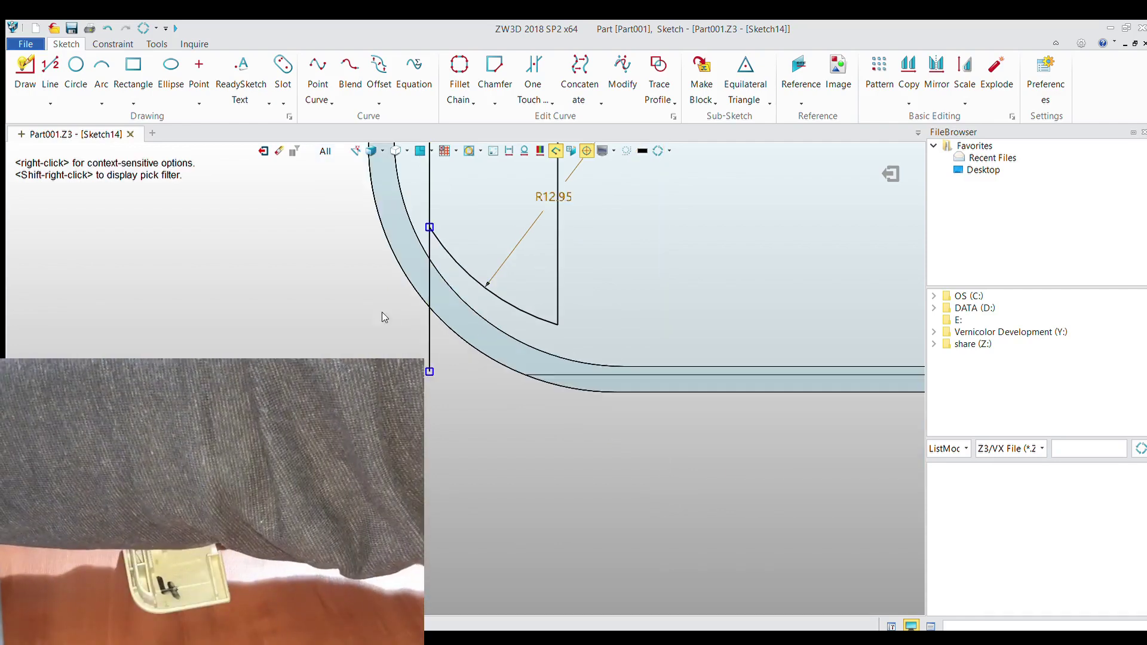
scroll(408, 219, "up", 1)
scroll(408, 219, "down", 2)
Draw a line in Sketch14 from the top corner point to an existing edge.
scroll(479, 303, "up", 4)
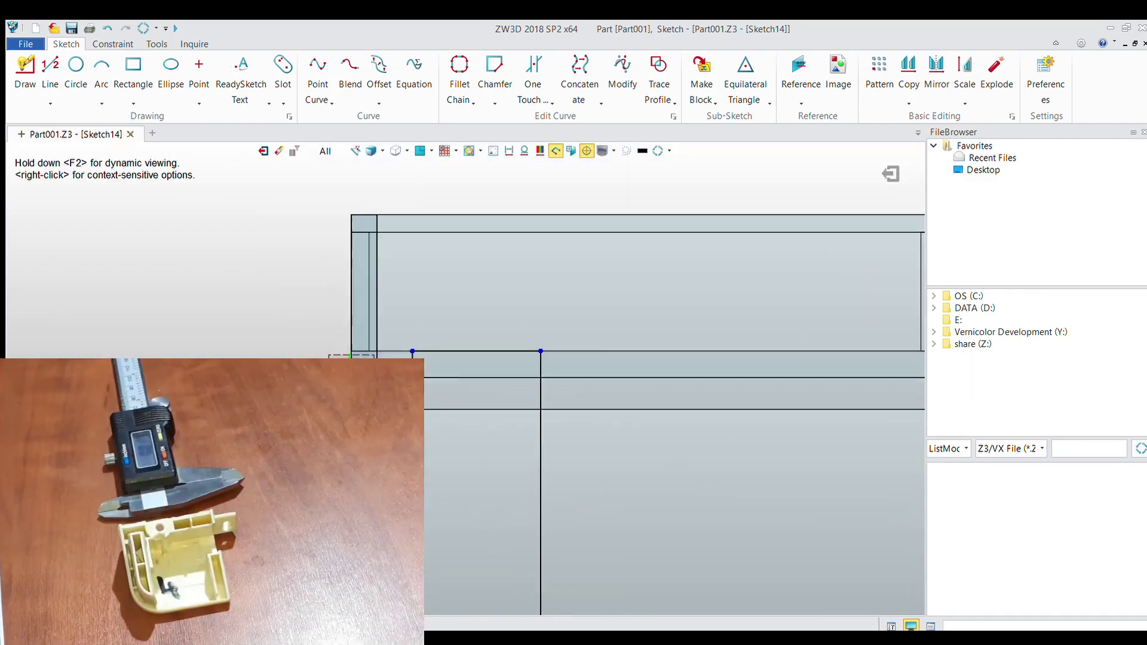
middle_click(479, 304)
scroll(484, 348, "up", 2)
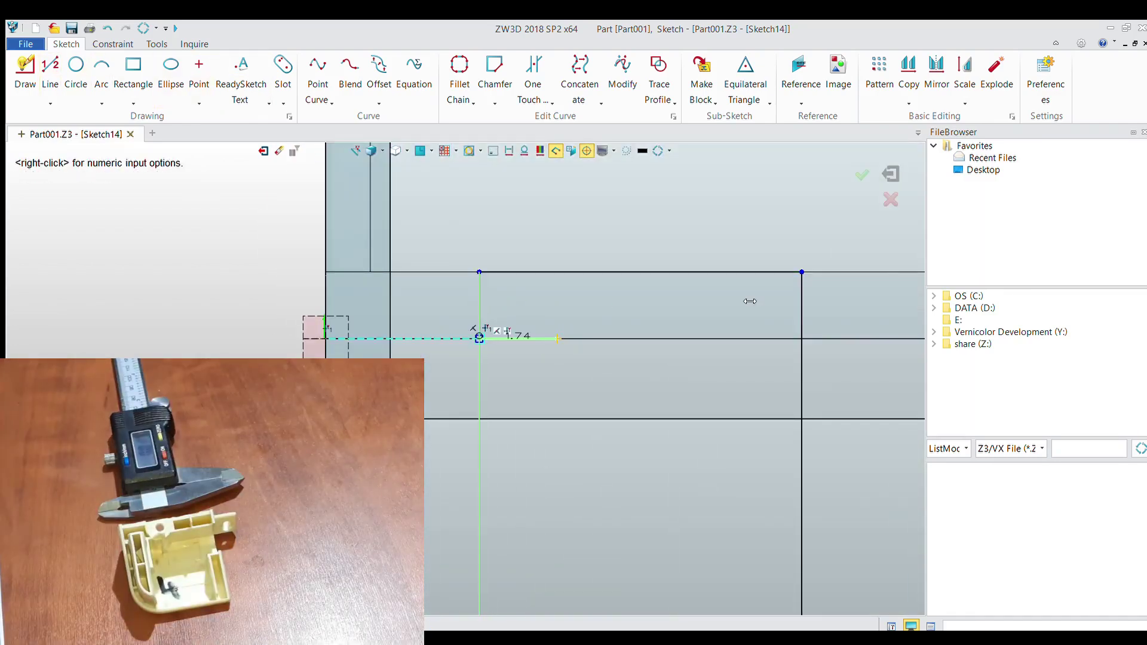
left_click(47, 64)
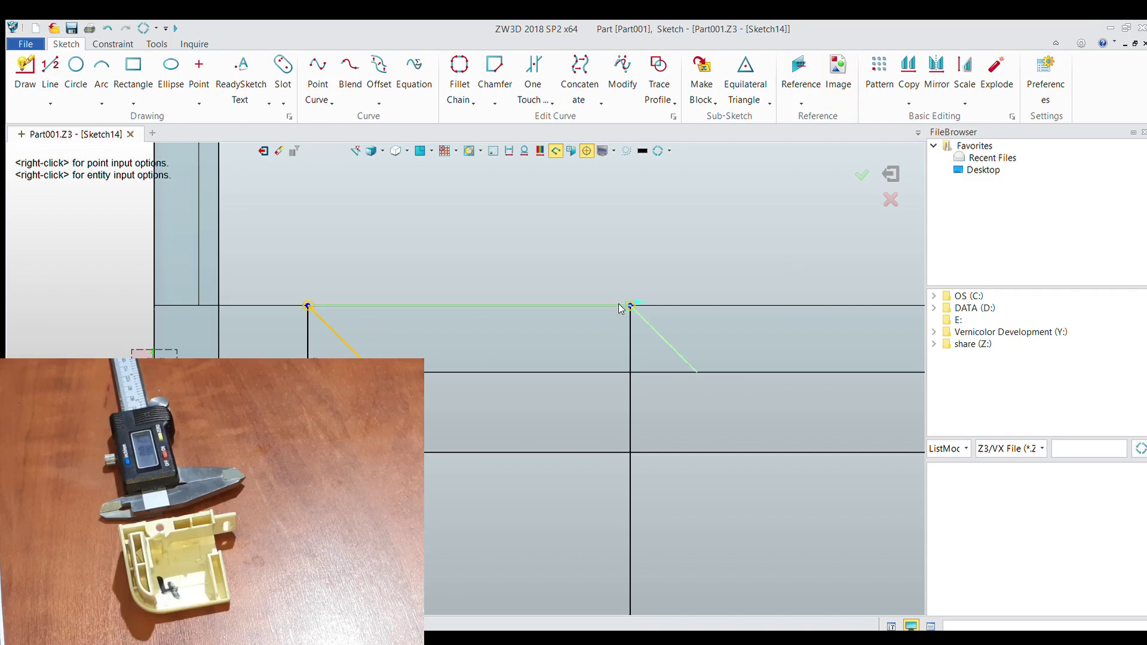
left_click(737, 341)
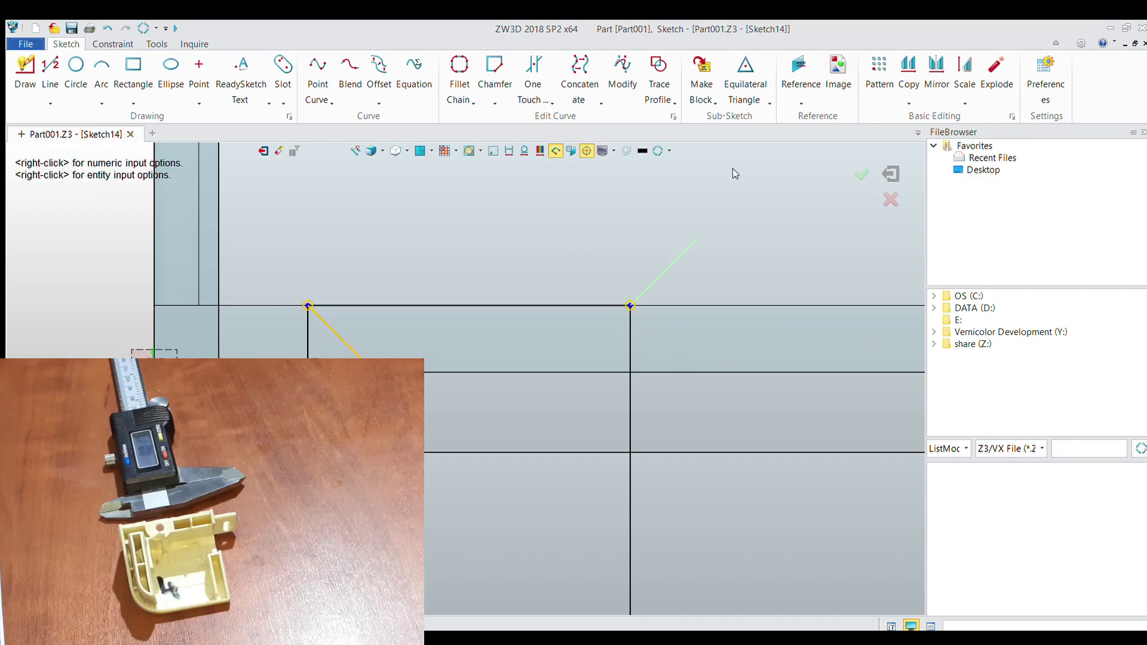
key("Escape")
scroll(304, 200, "up", 5)
middle_click_drag(303, 200, 391, 234)
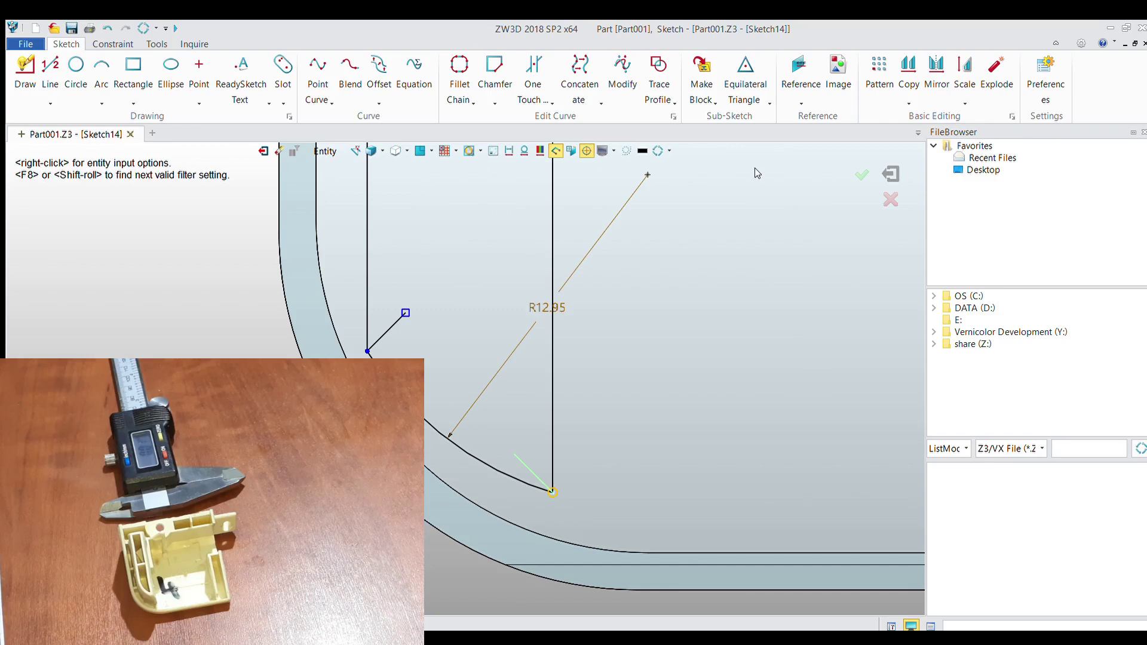
middle_click(757, 174)
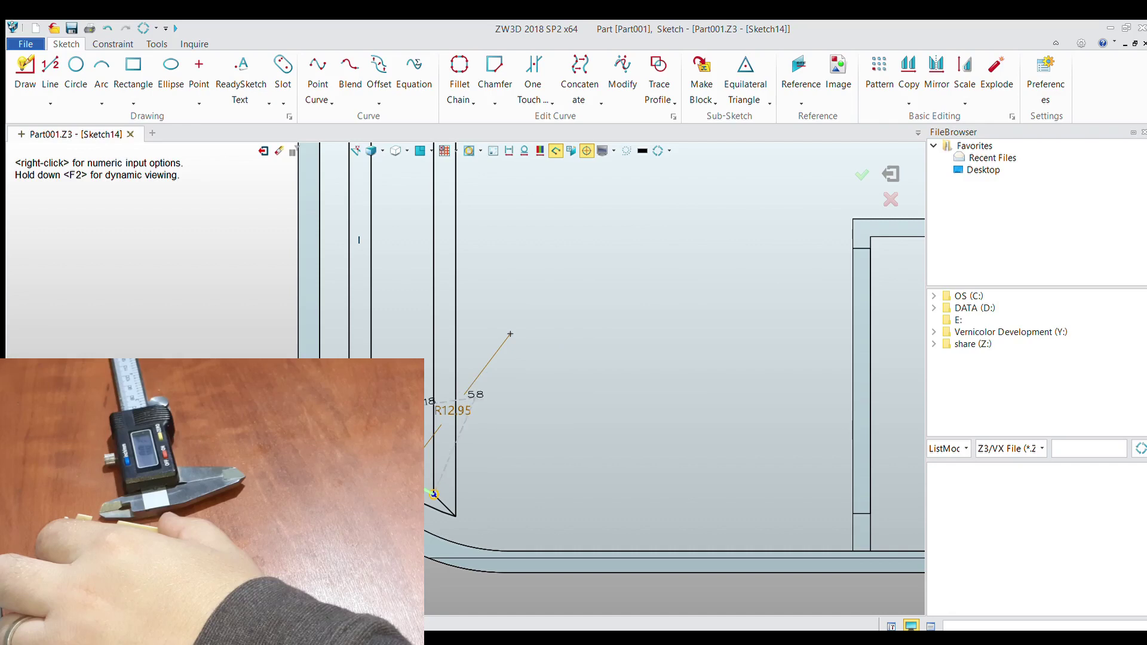
Close the rounded-corner outline with a second R12.95 arc and exit Sketch14.
key("Escape")
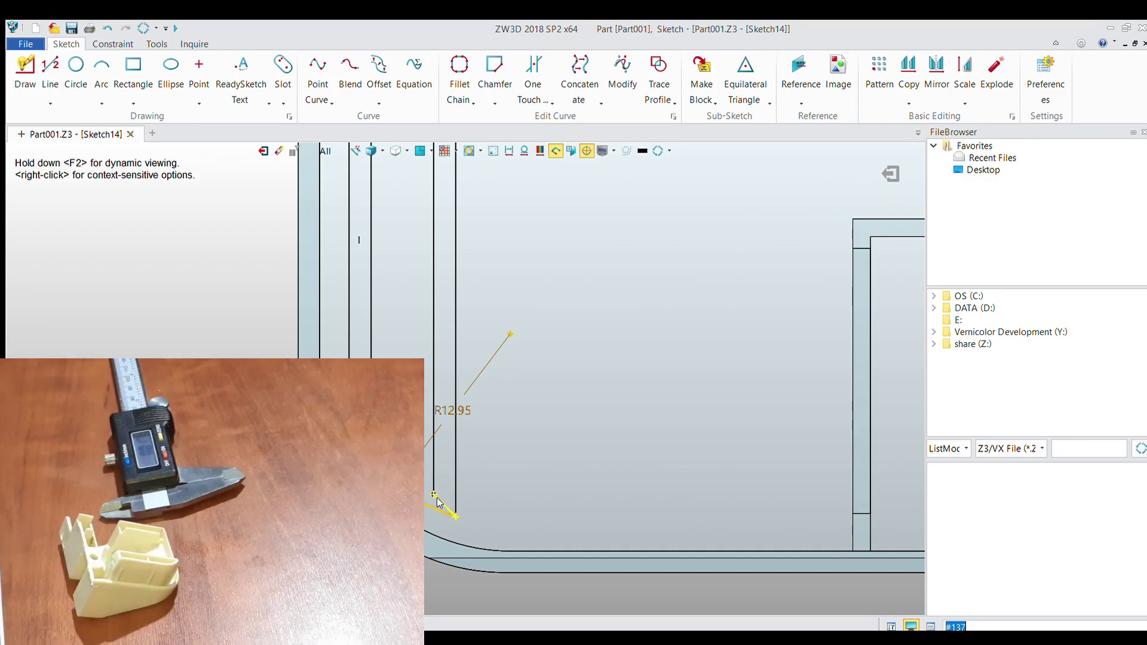
middle_click(438, 504)
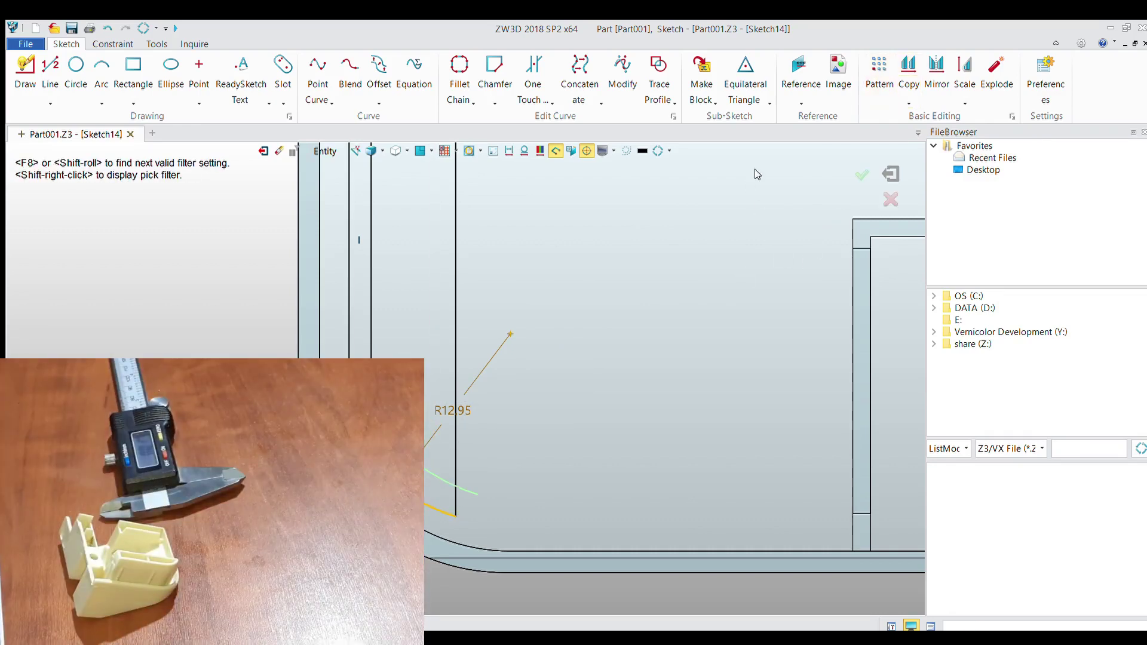
scroll(434, 479, "up", 1)
scroll(442, 484, "up", 1)
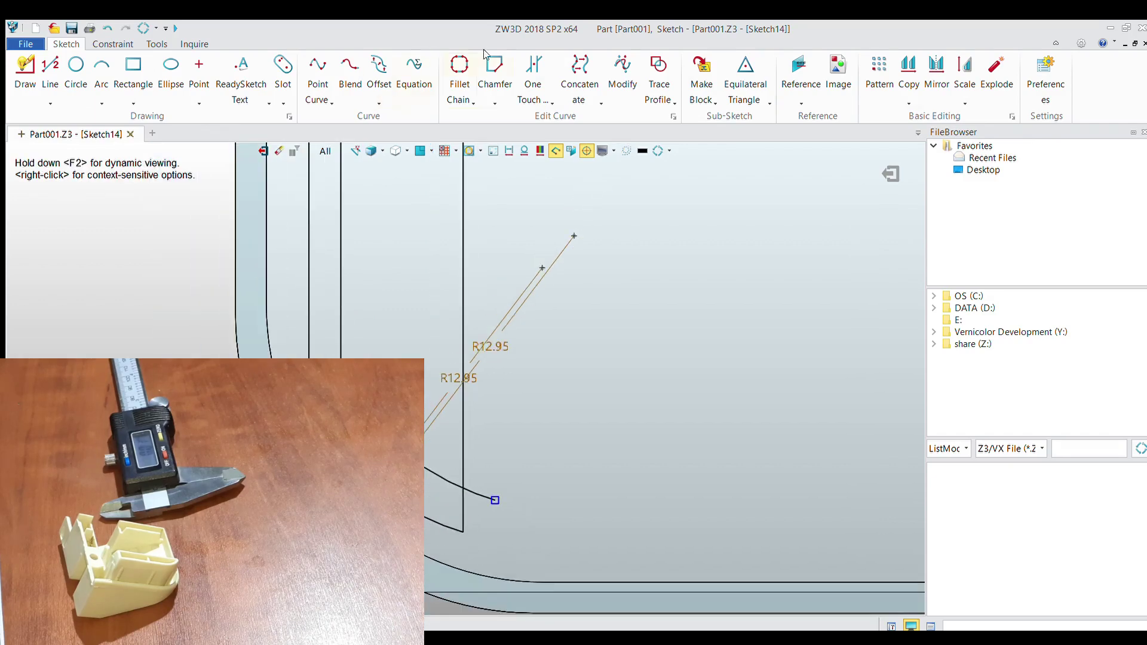
scroll(384, 277, "down", 3)
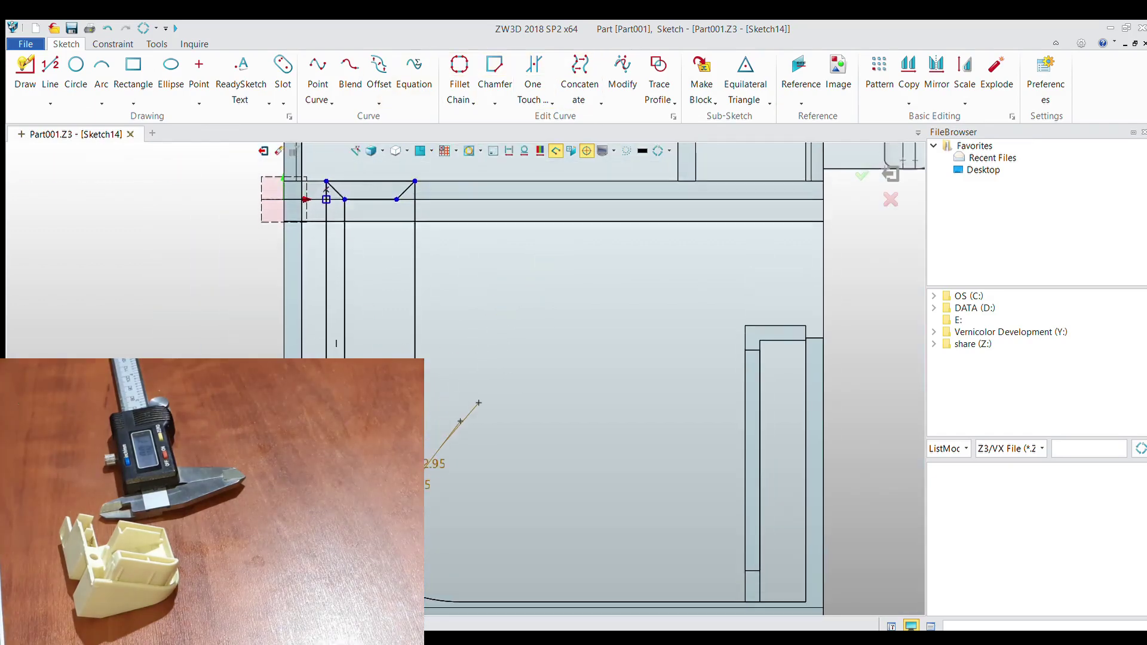
scroll(427, 496, "up", 3)
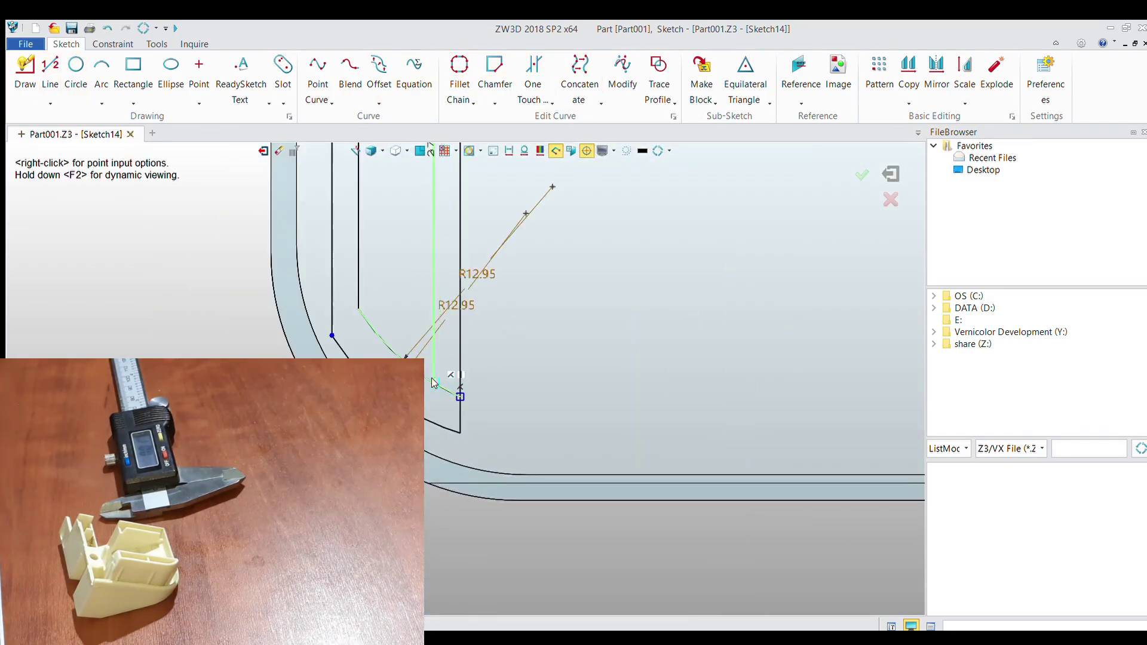
scroll(427, 496, "up", 2)
scroll(457, 401, "down", 3)
scroll(630, 443, "down", 2)
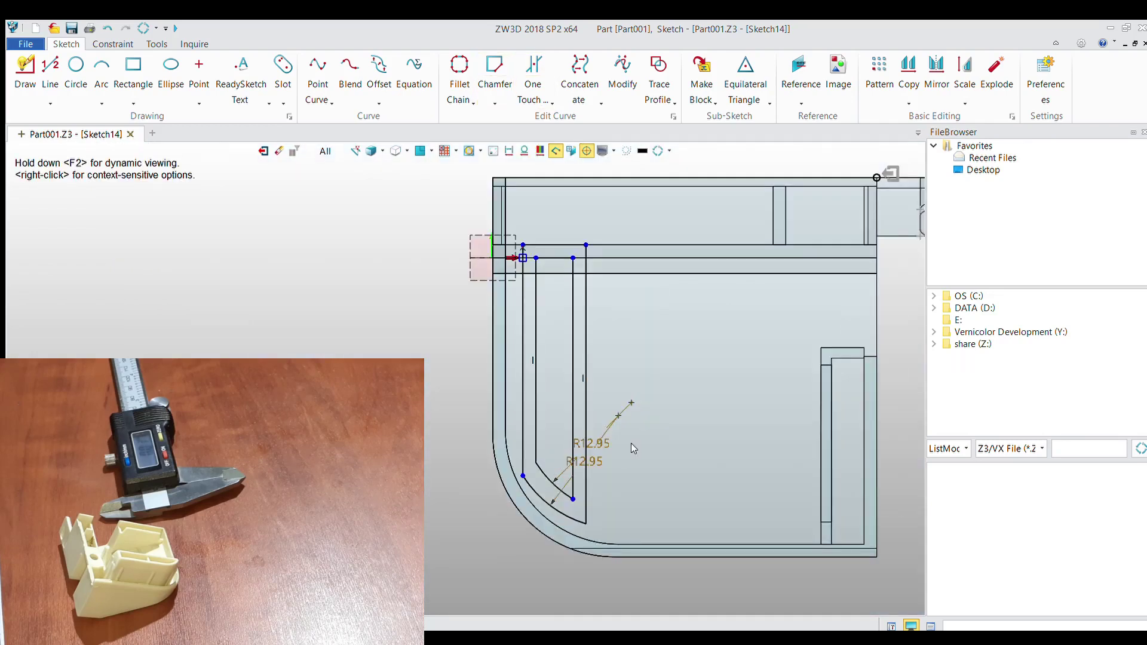
middle_click_drag(633, 419, 441, 375)
middle_click(441, 376)
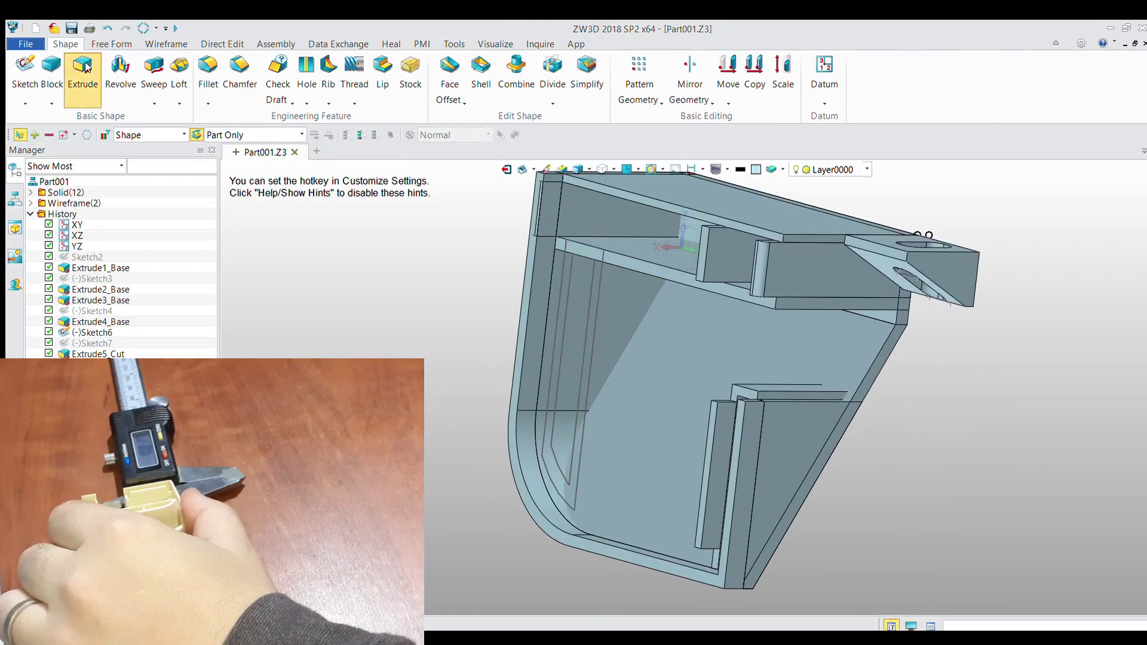
Extrude Sketch14 two-sided, Start 14 mm and End -20 mm, into a curved inner wall.
left_click(82, 72)
middle_click_drag(572, 384, 538, 383)
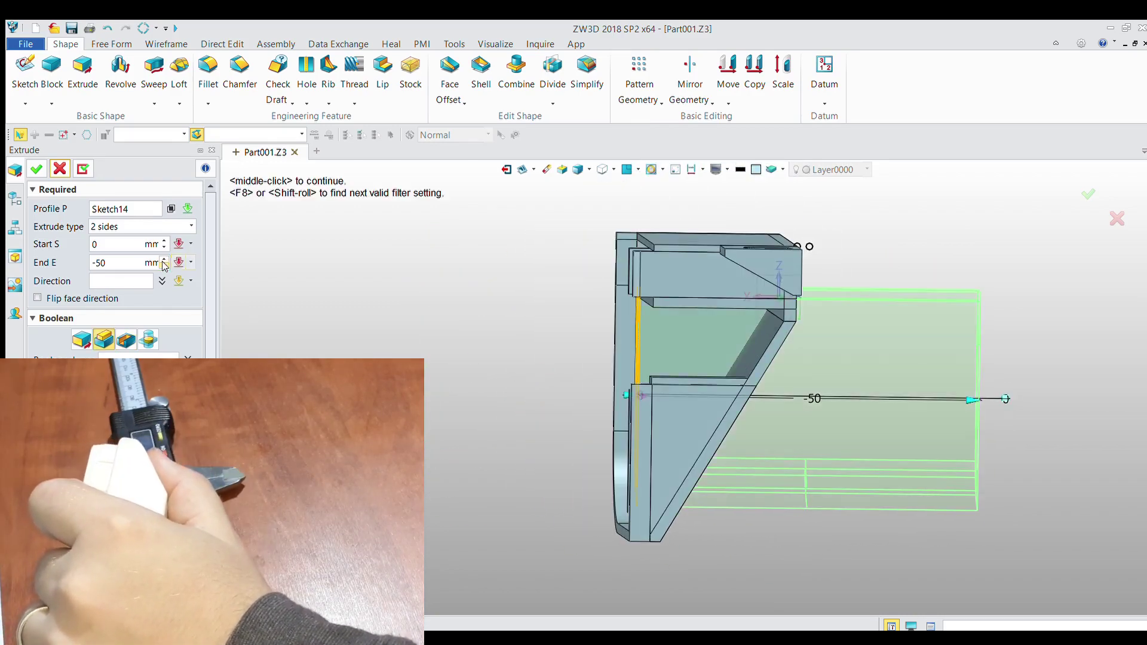
type("-20")
middle_click_drag(686, 292, 685, 384)
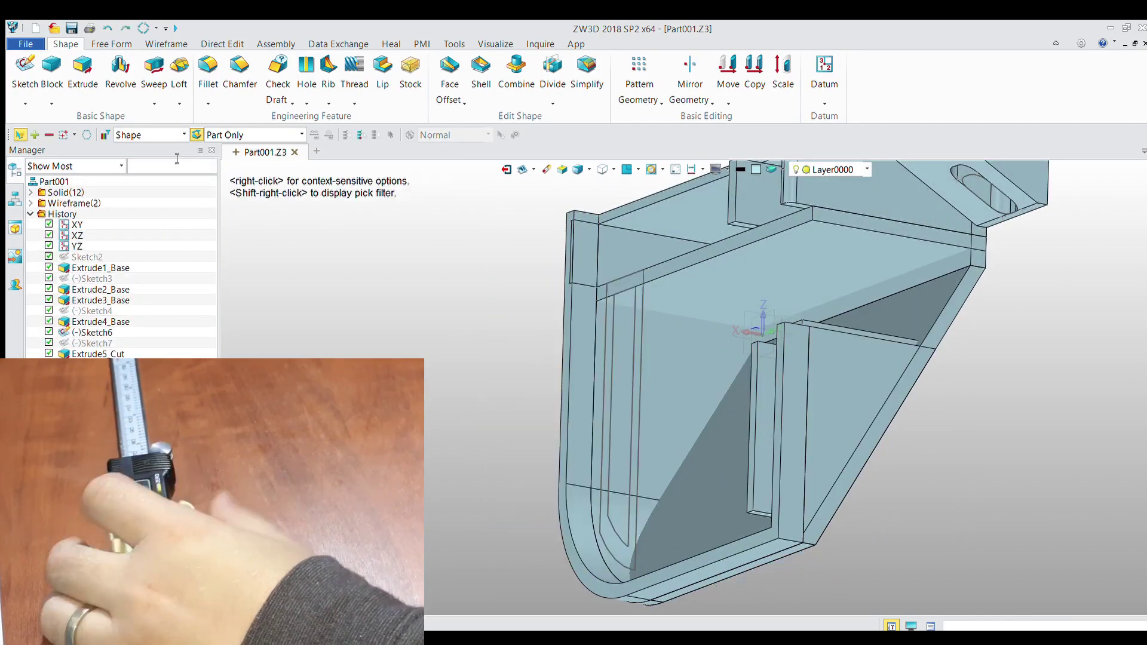
middle_click(633, 313)
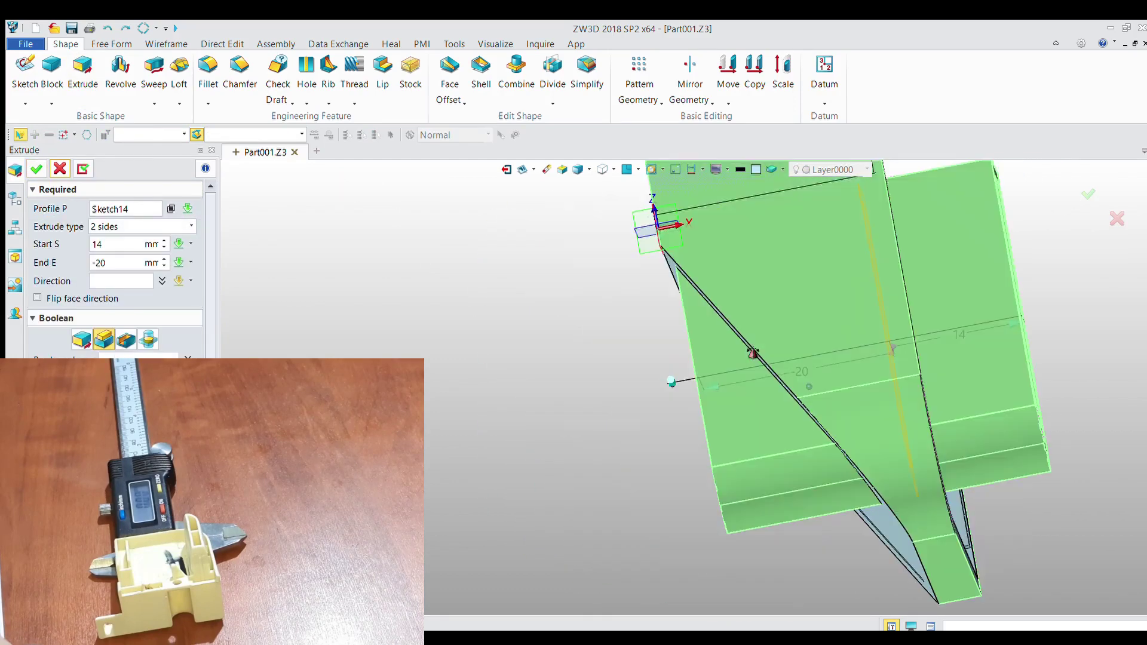
left_click(34, 172)
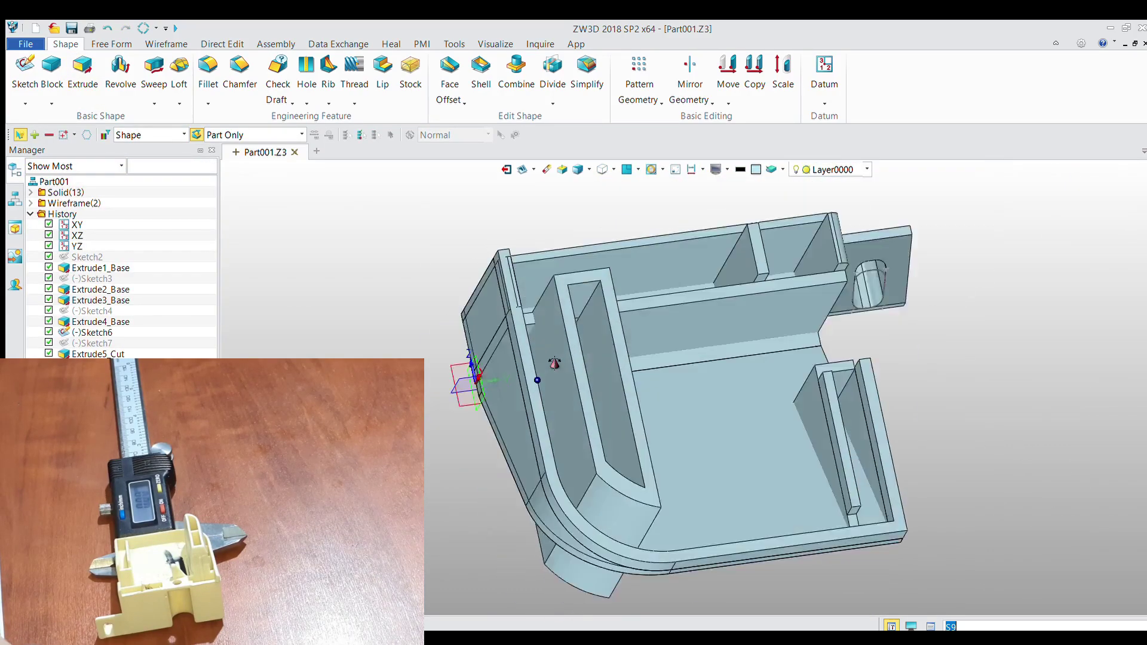
Round an edge of the part with a 1 mm fillet.
middle_click_drag(570, 429, 944, 172)
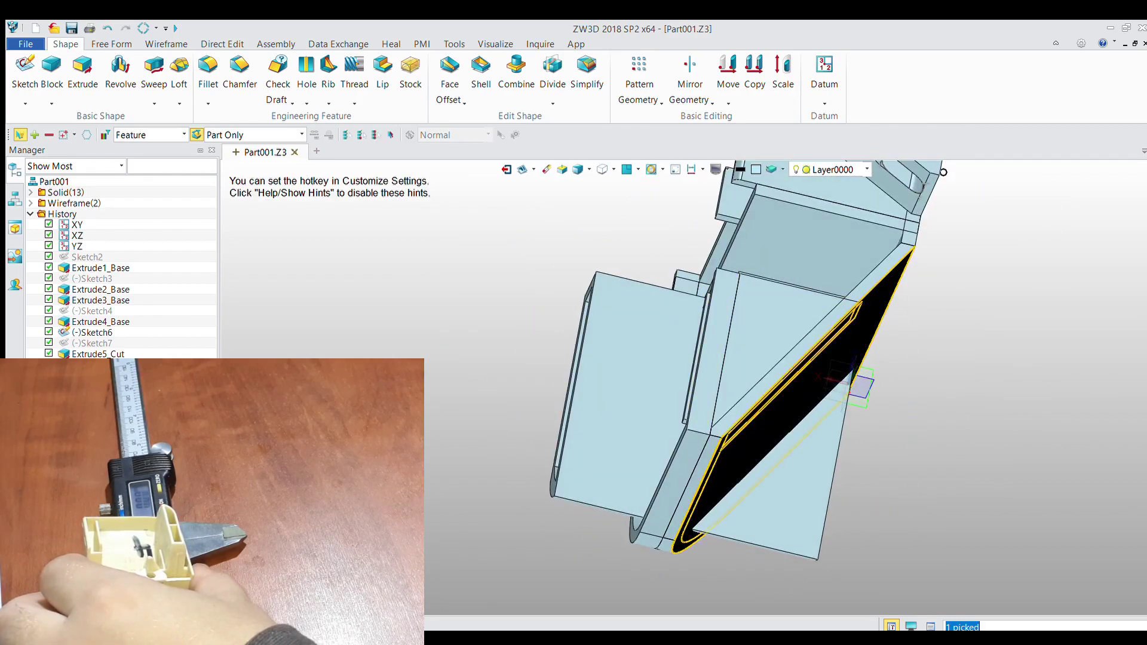
middle_click(529, 385)
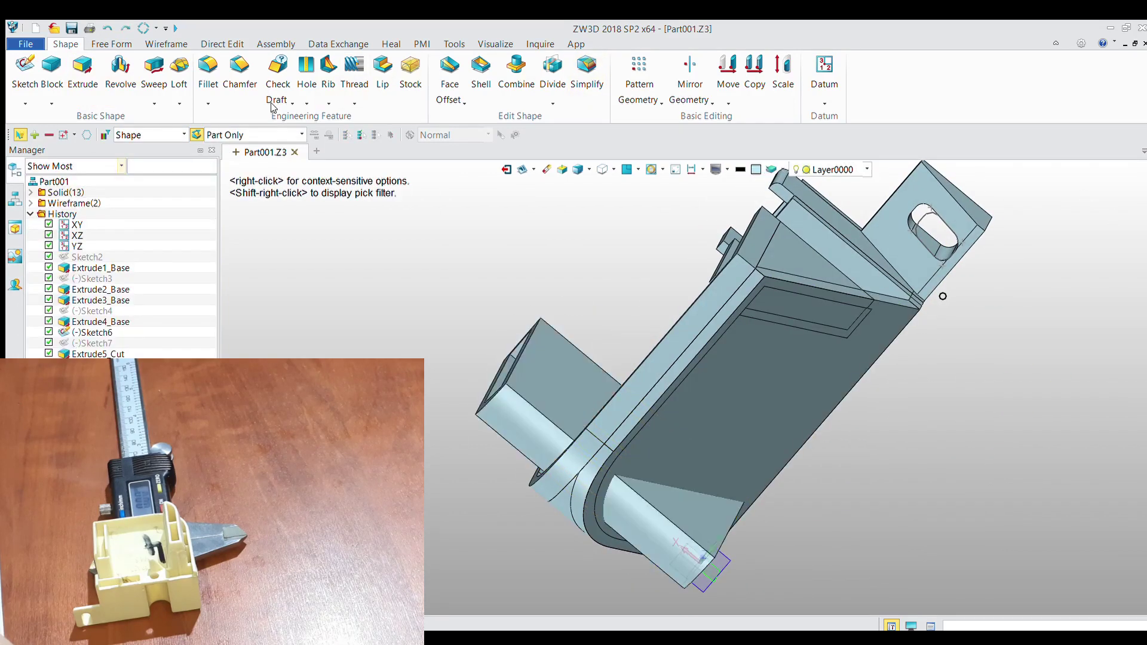
middle_click(943, 296)
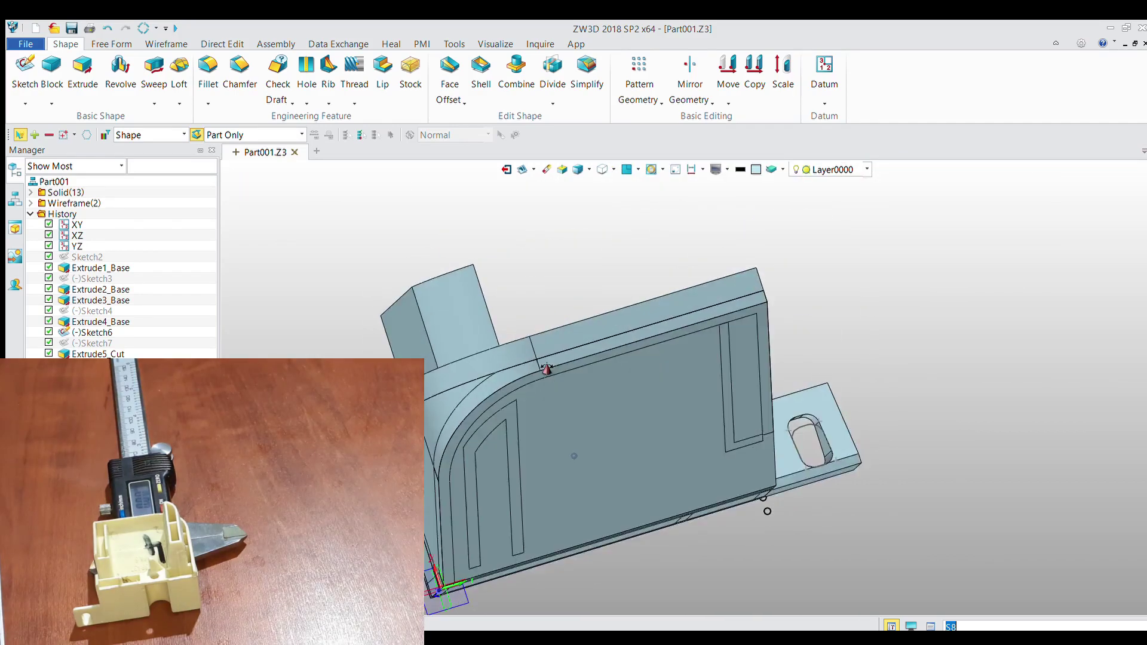
left_click(208, 68)
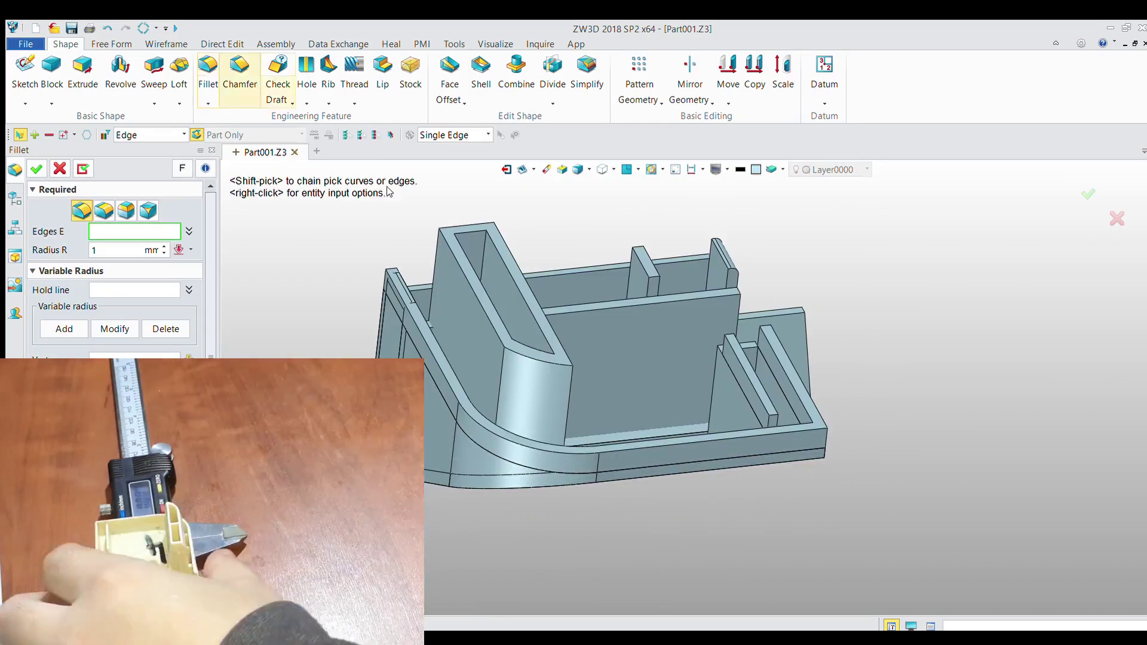
left_click(568, 365)
middle_click(461, 338)
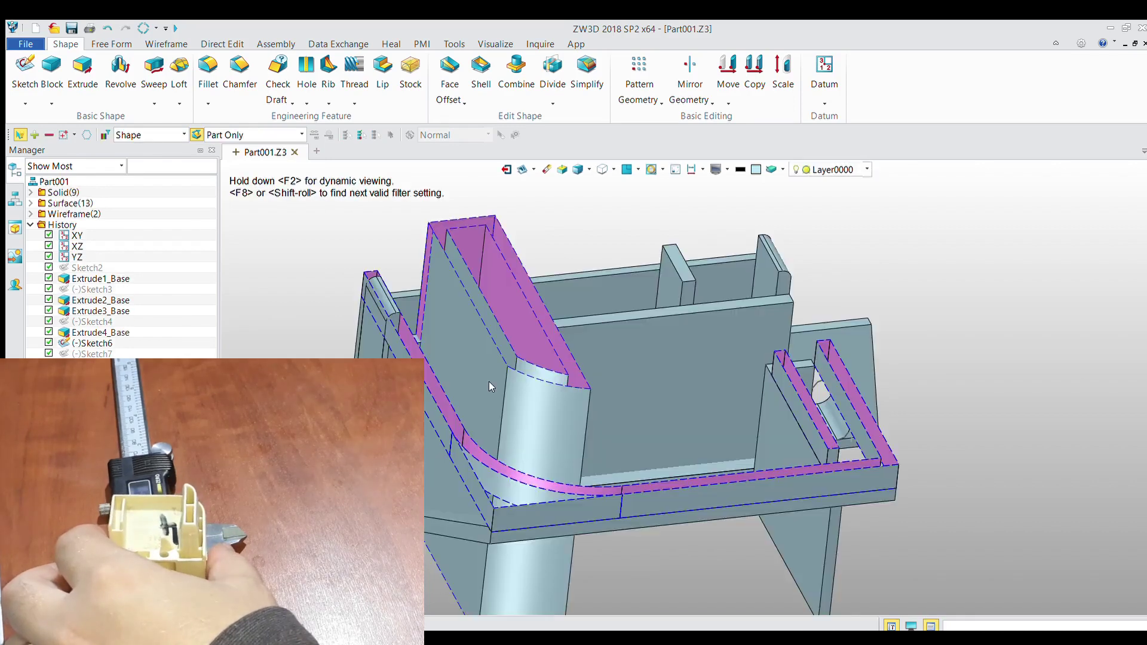
Pick another edge to round, then open Sketch15 on a face of the part.
left_click(197, 63)
left_click(568, 360)
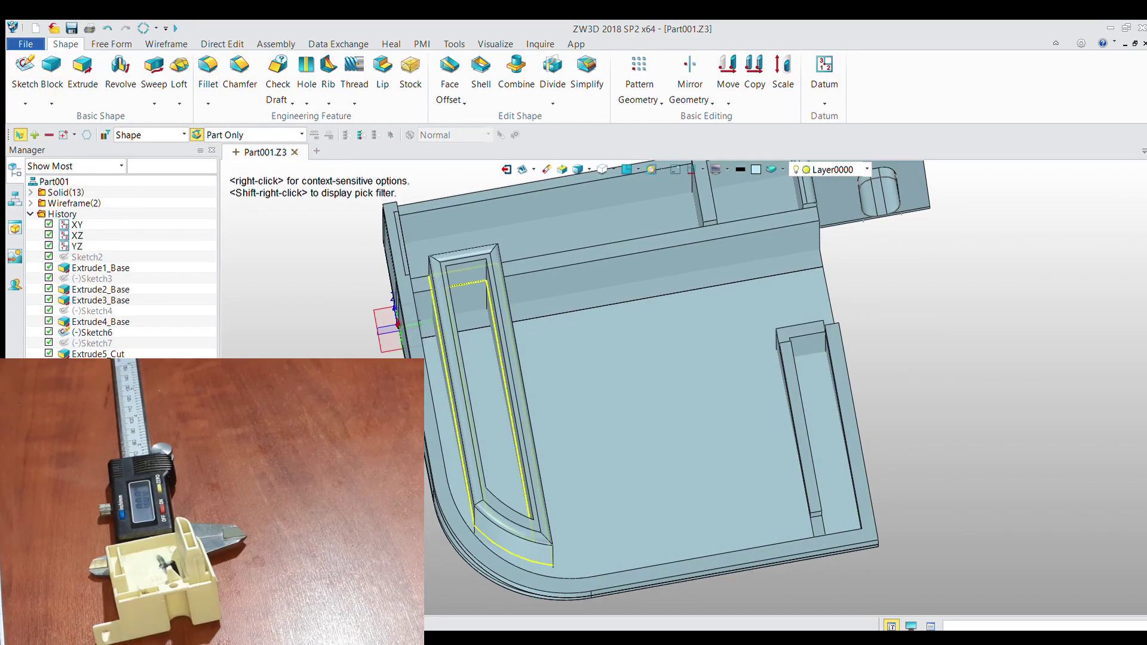
left_click(28, 66)
middle_click(489, 338)
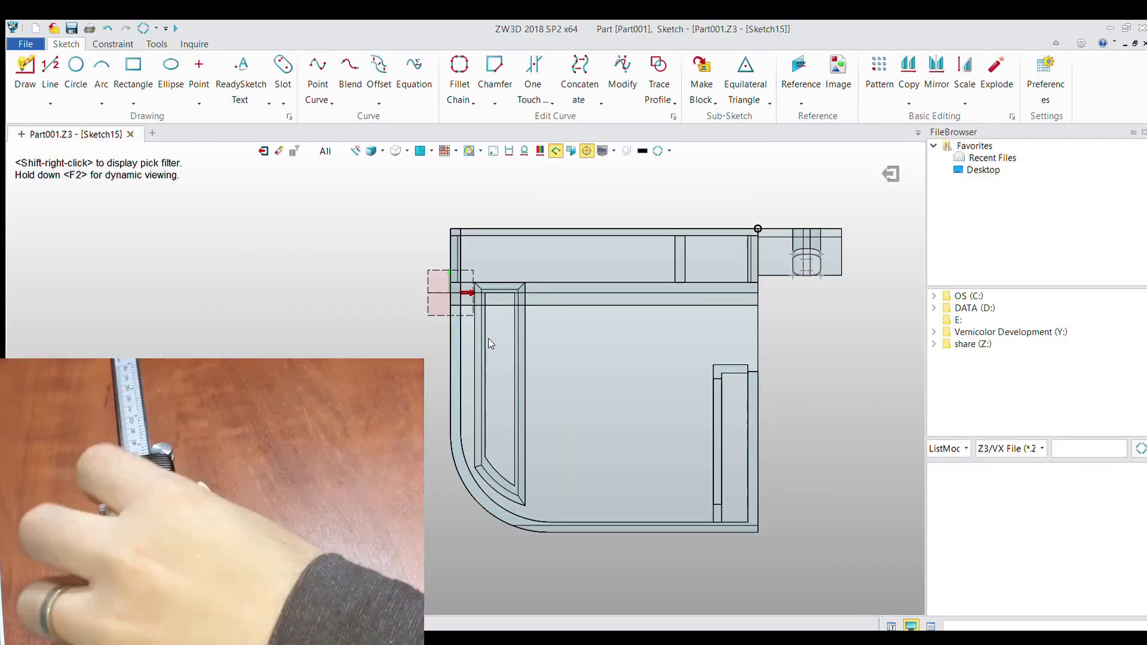
Draw a 4.25 × 1.5 rectangle in Sketch15, copy it twice along the wall, and exit.
scroll(489, 338, "up", 5)
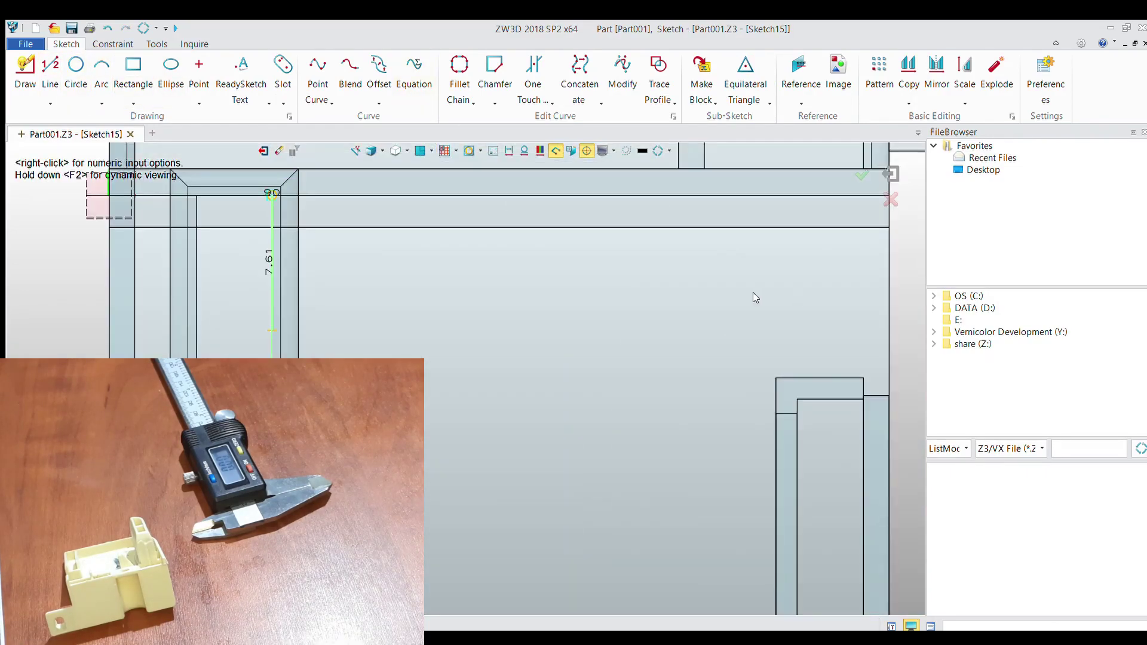
type("1.5")
key("Return")
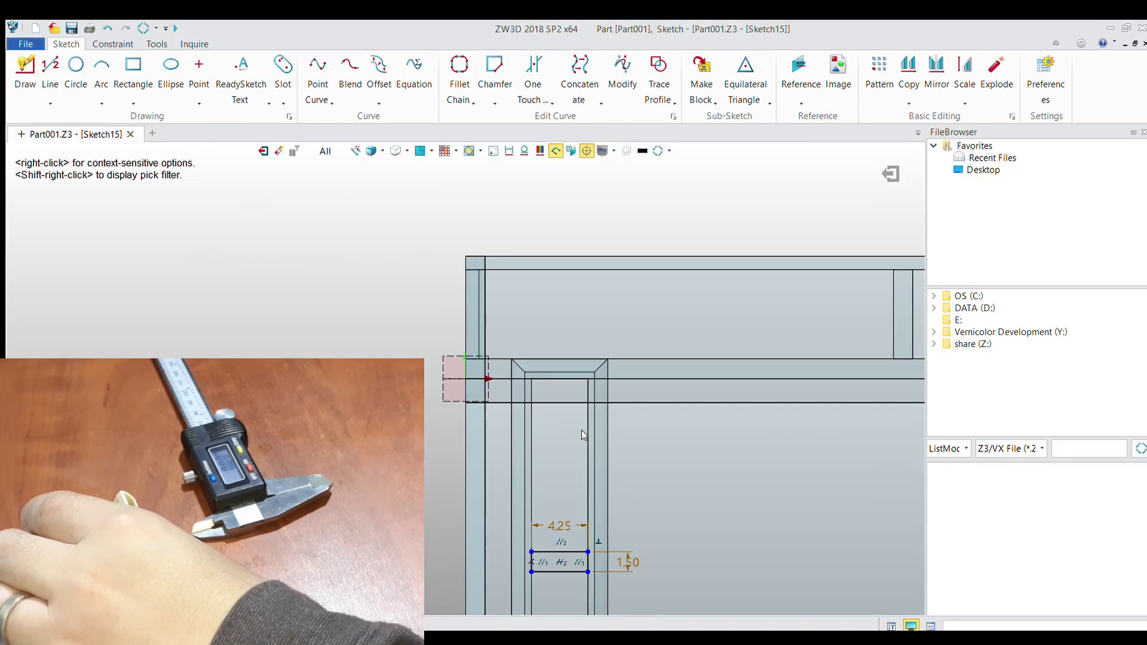
scroll(582, 429, "up", 3)
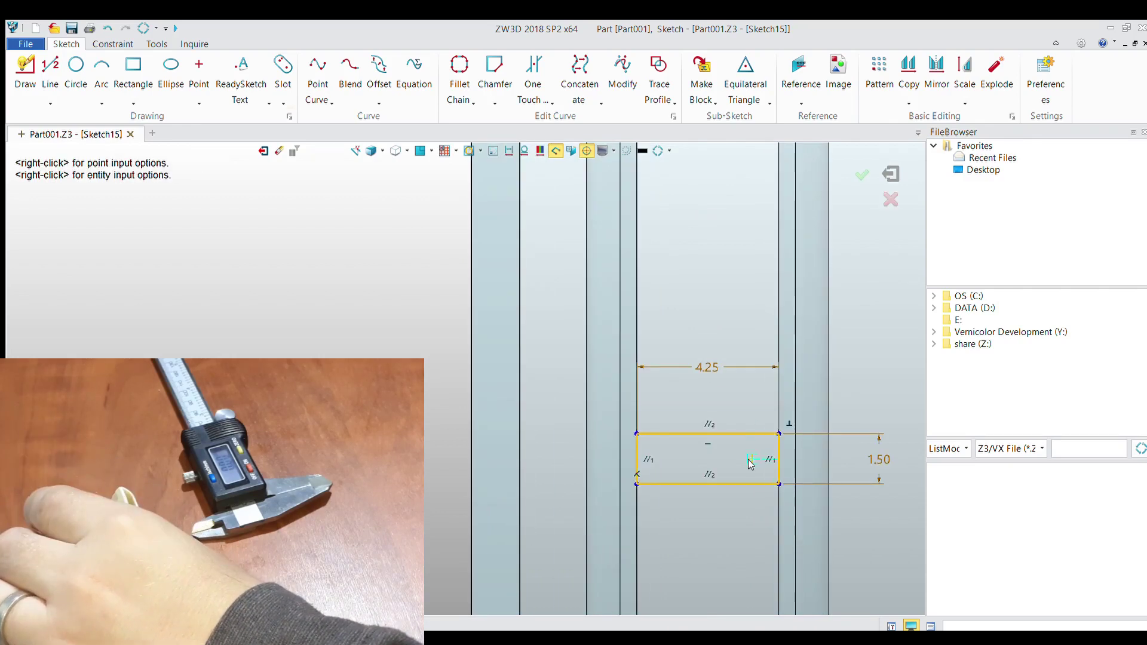
left_click(546, 475)
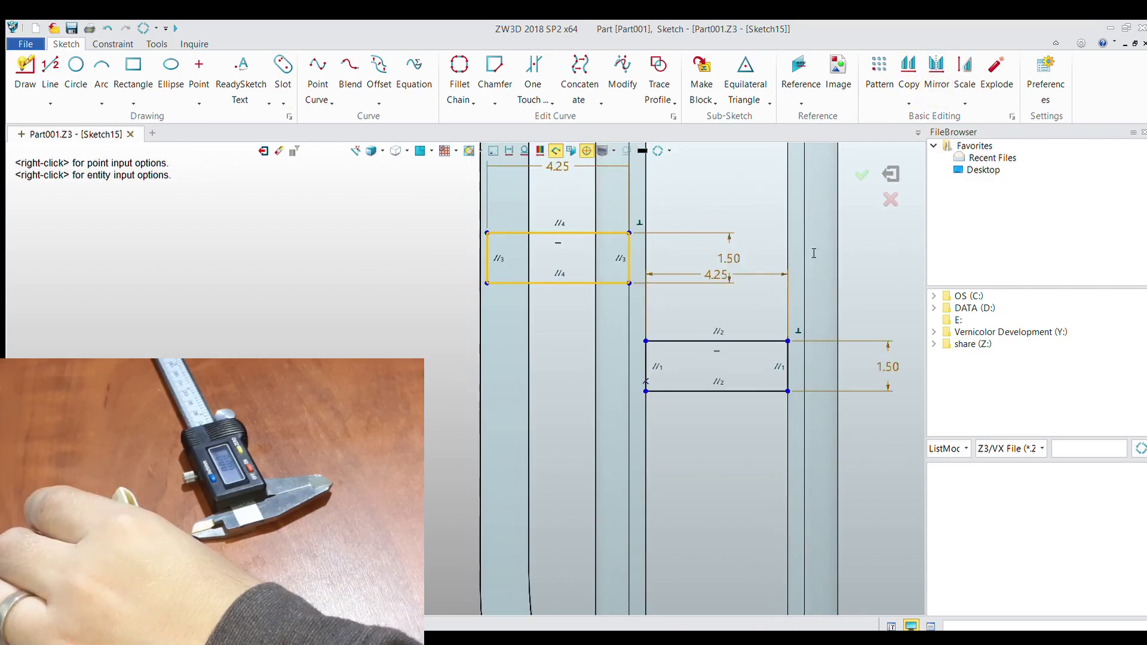
left_click(640, 449)
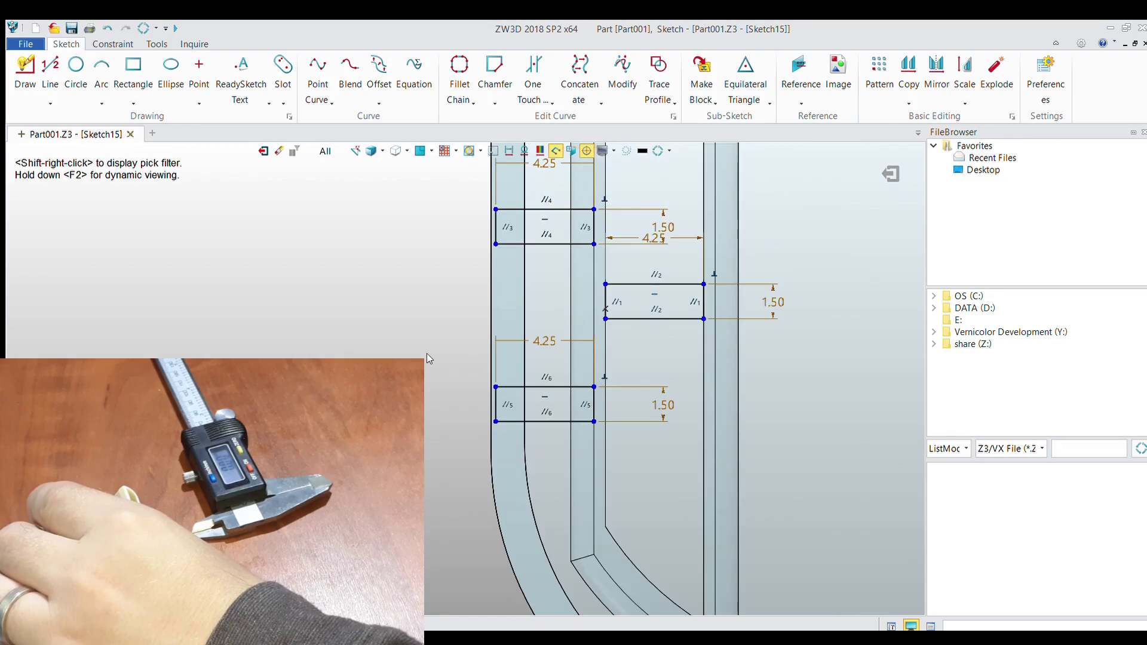
left_click(885, 175)
Extrude the three Sketch15 rectangles two-sided with Start 12 mm and End -18 mm.
left_click(545, 386)
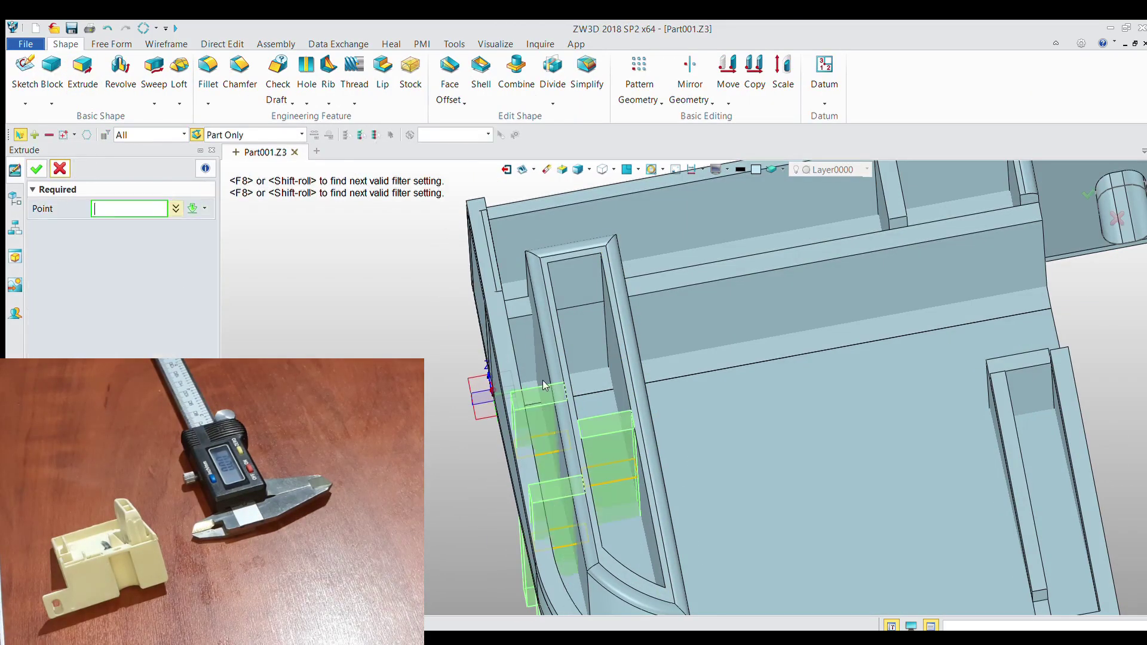
middle_click(56, 254)
left_click(160, 264)
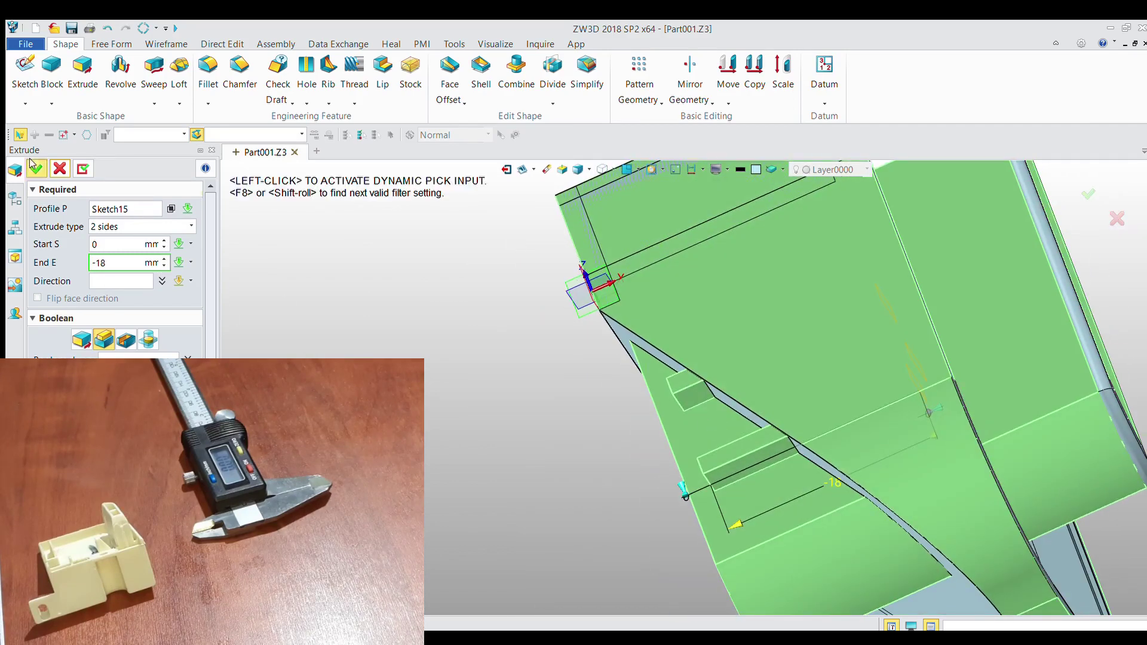
key("Return")
key("Return")
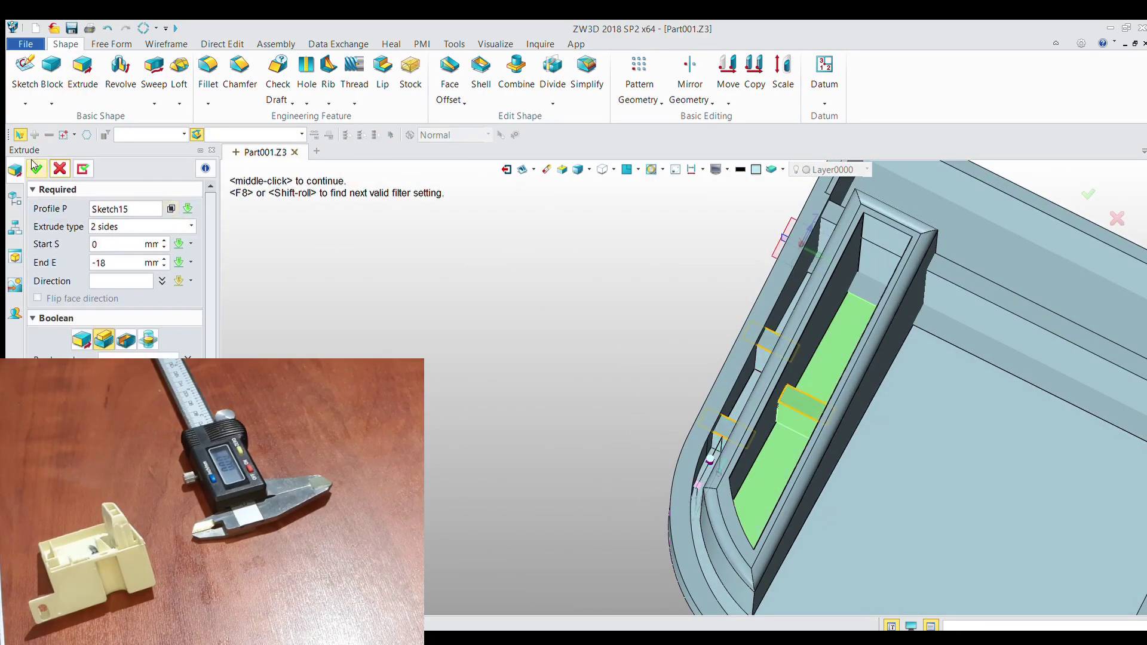
left_click(160, 264)
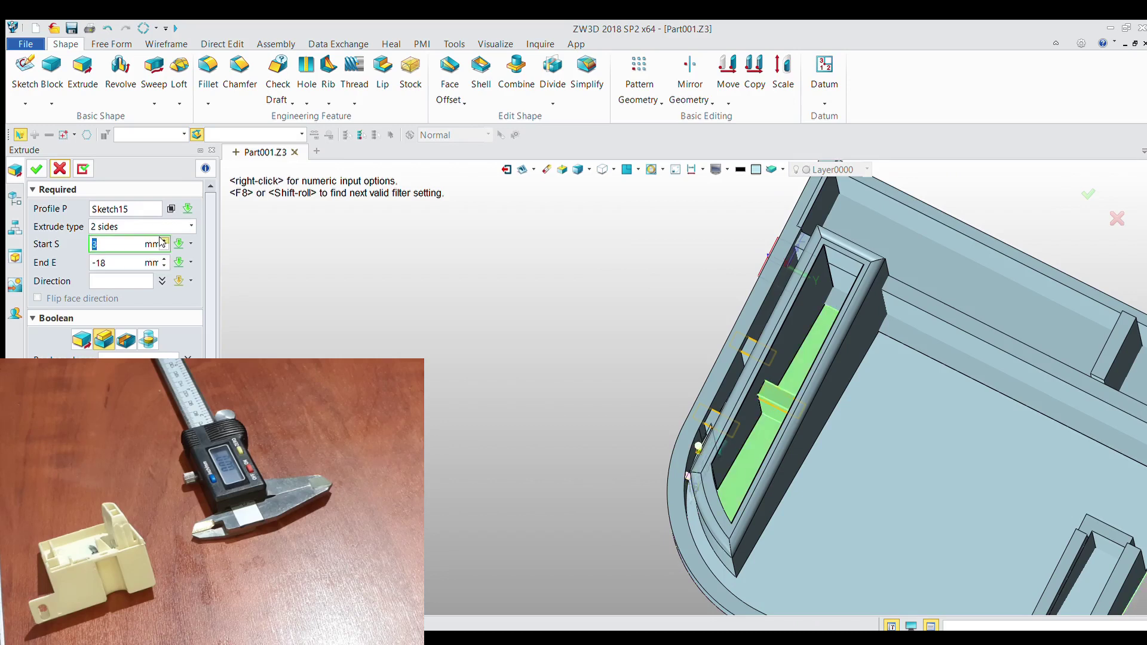
type("12")
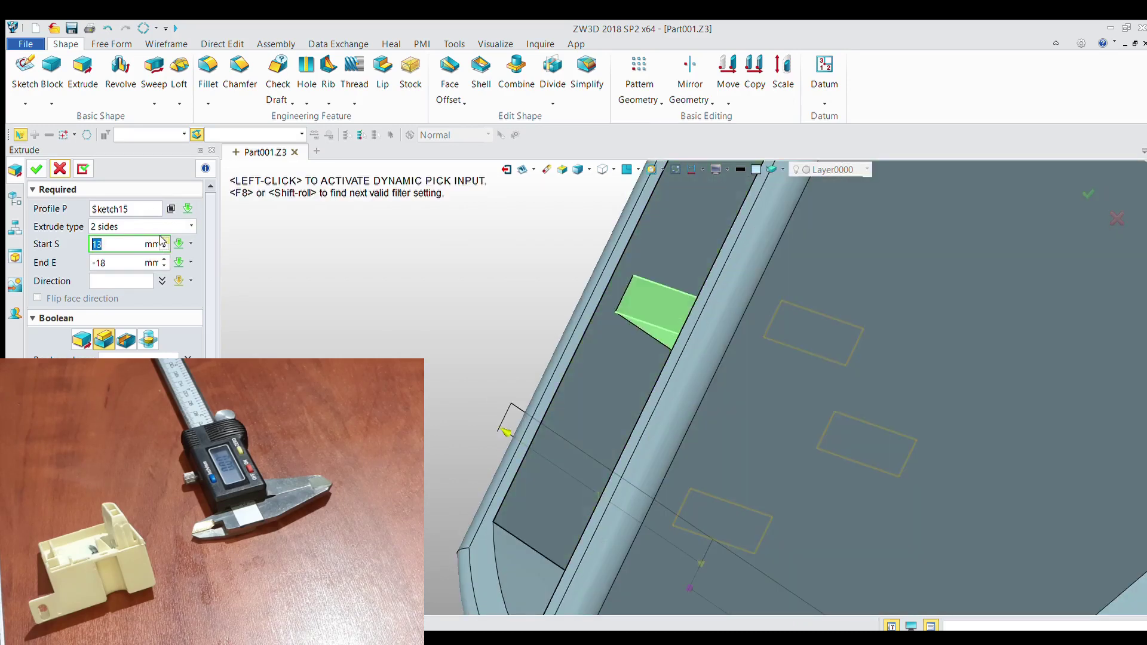
key("Return")
key("Return")
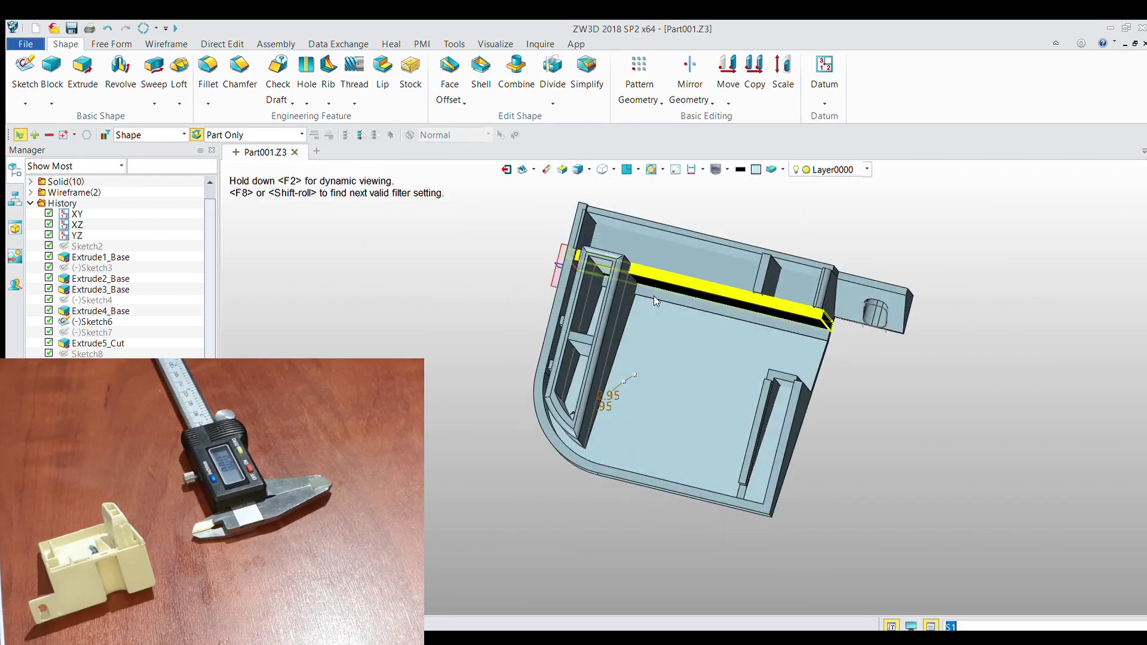
Combine the three blocks into the housing body and open Sketch16 on the long side face.
middle_click_drag(653, 295, 690, 258)
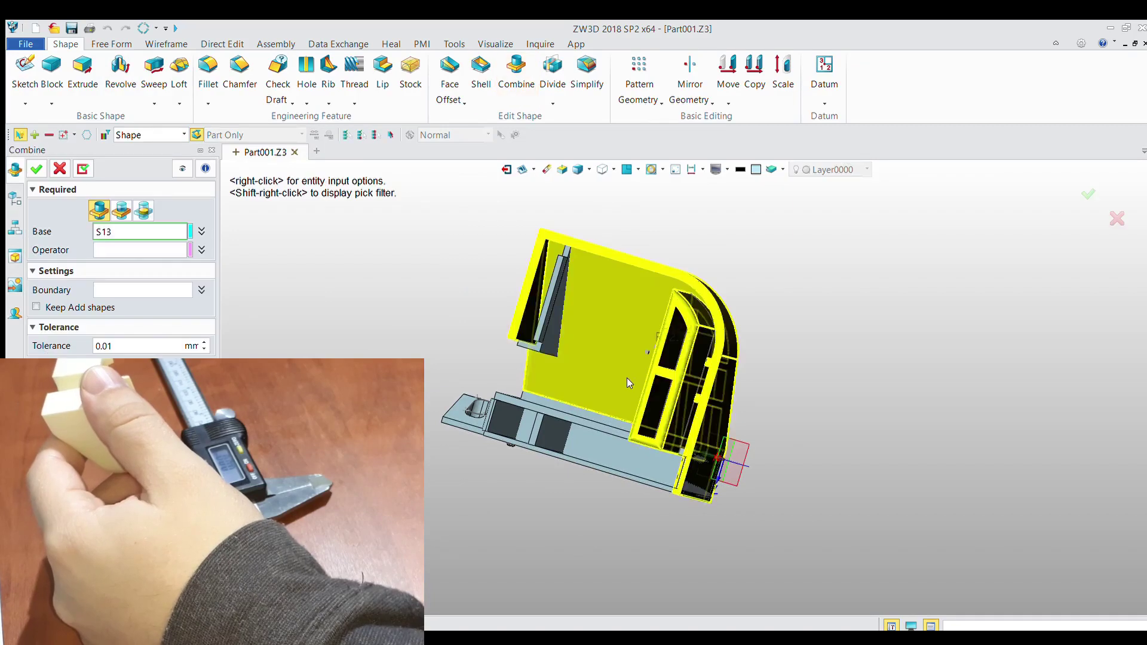
left_click(627, 379)
middle_click(640, 479)
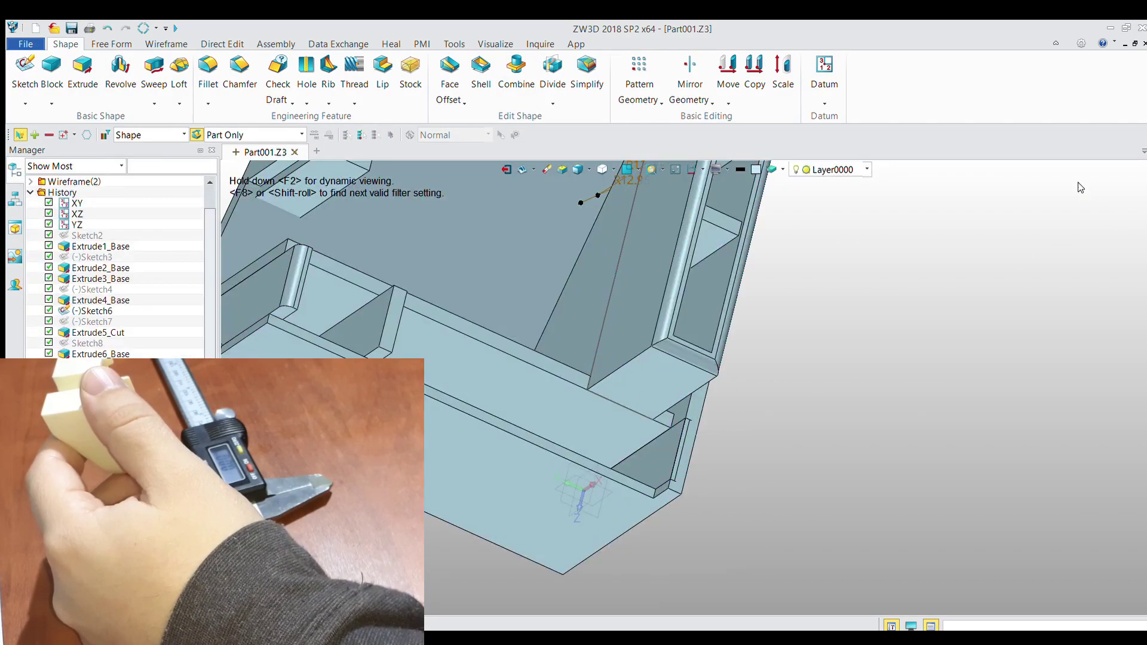
left_click(516, 64)
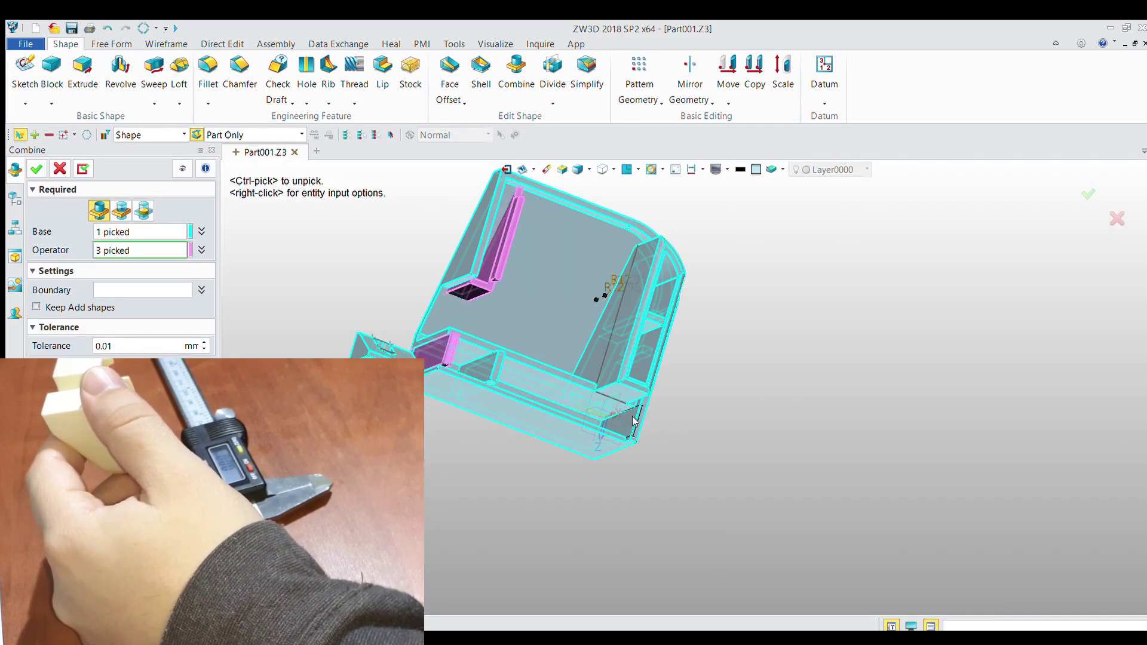
scroll(634, 422, "up", 3)
middle_click(625, 420)
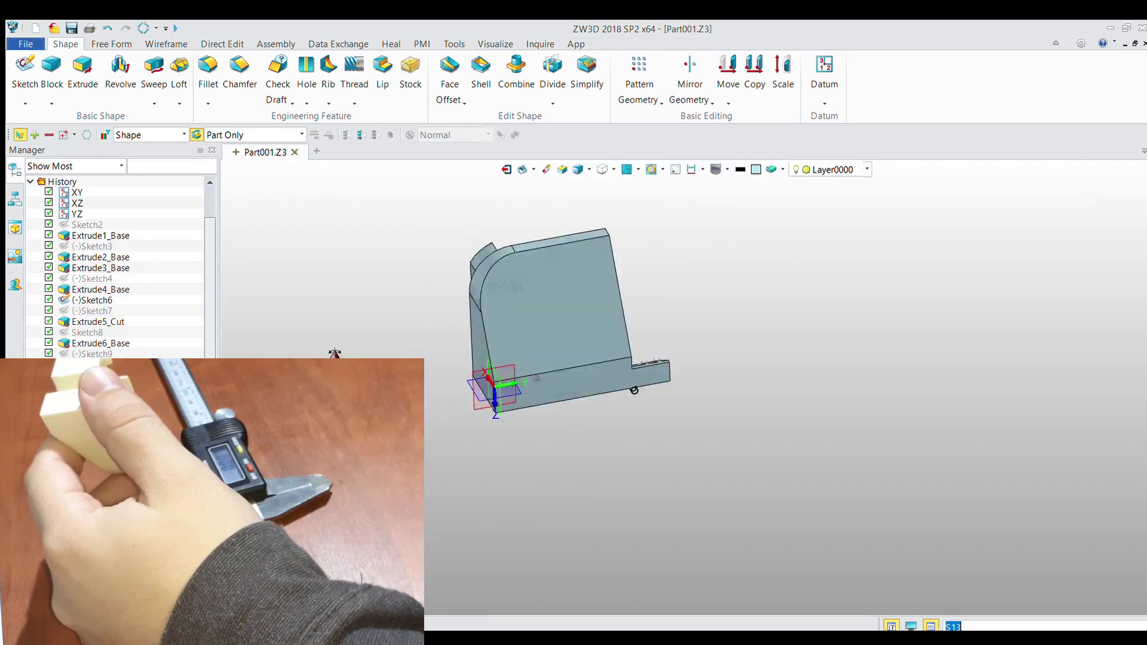
right_click_drag(625, 389, 1077, 192)
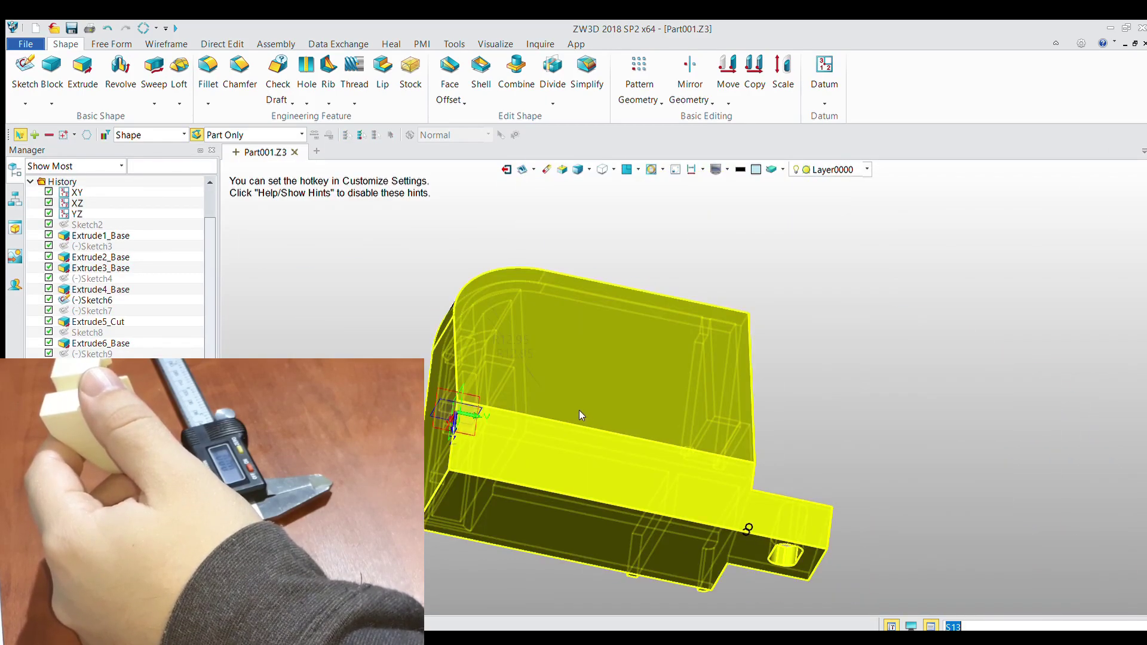
middle_click(1077, 191)
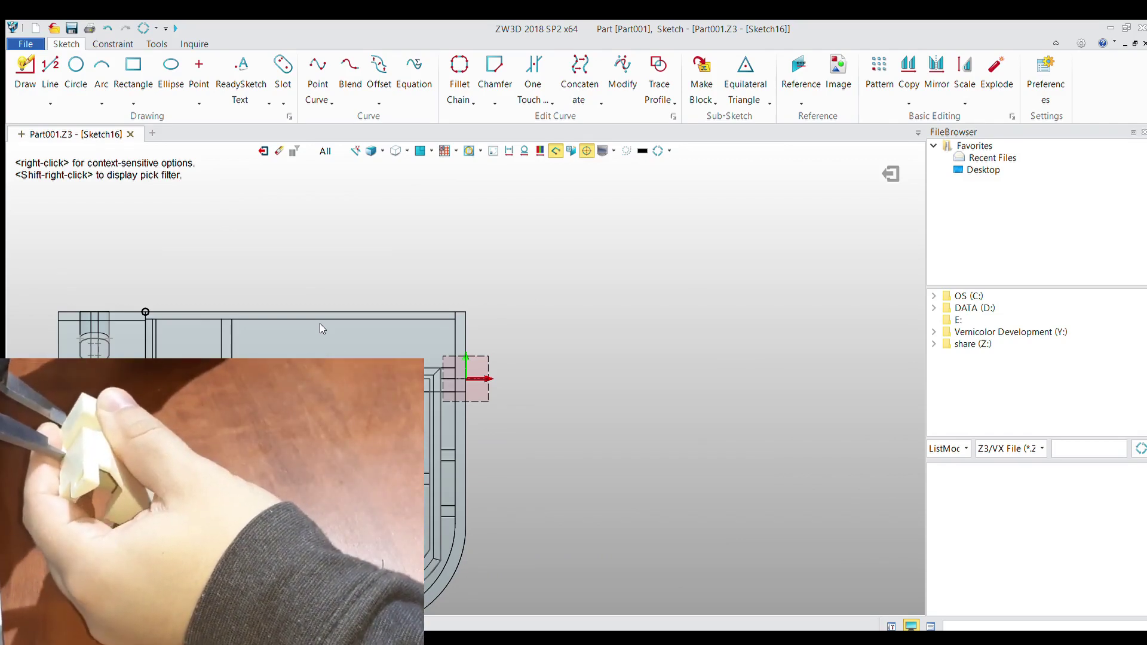
Draw lines along the lug's top edge, ending with an 8.50 vertical line.
key("l")
scroll(450, 299, "up", 2)
left_click(485, 328)
middle_click_drag(494, 251, 694, 292)
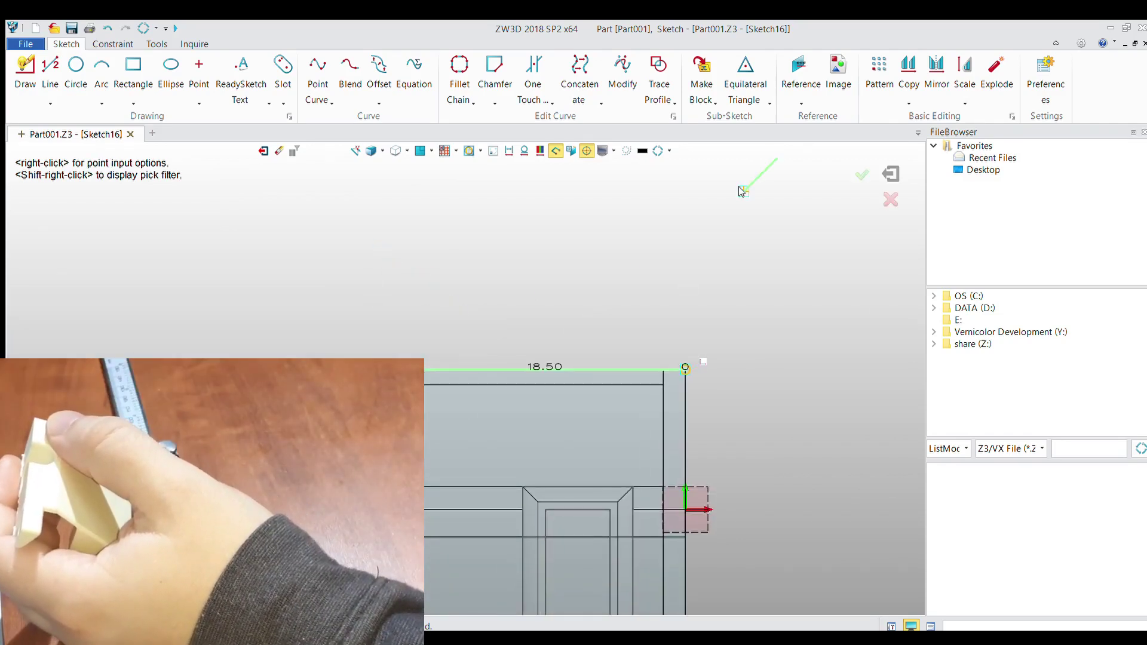
key("Escape")
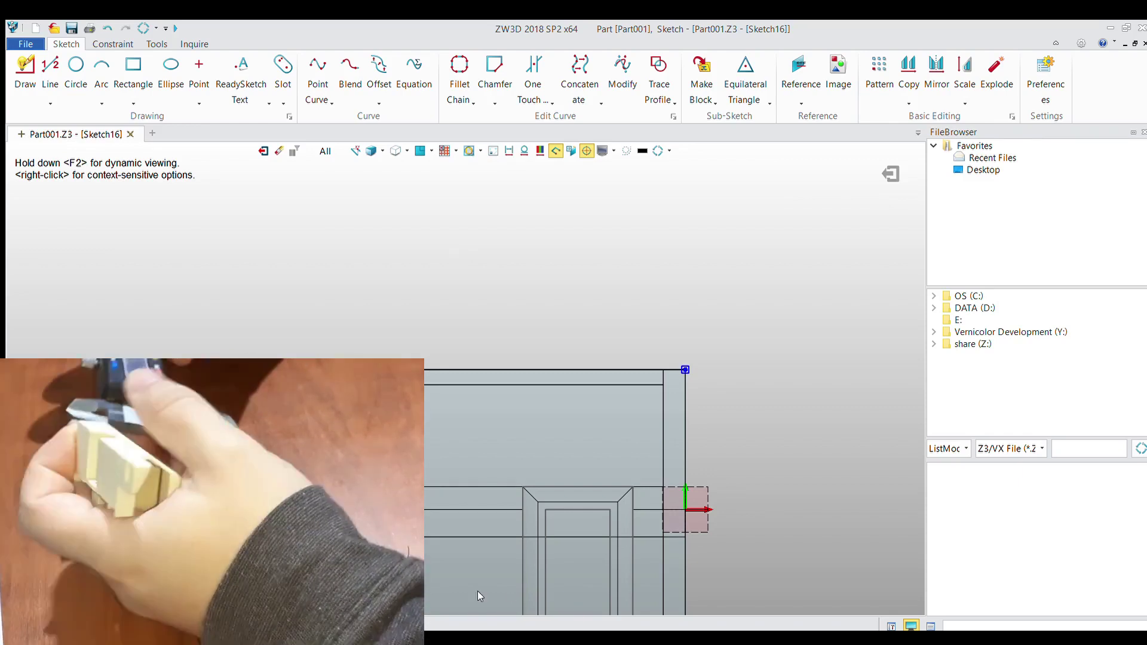
scroll(376, 339, "up", 2)
middle_click(376, 339)
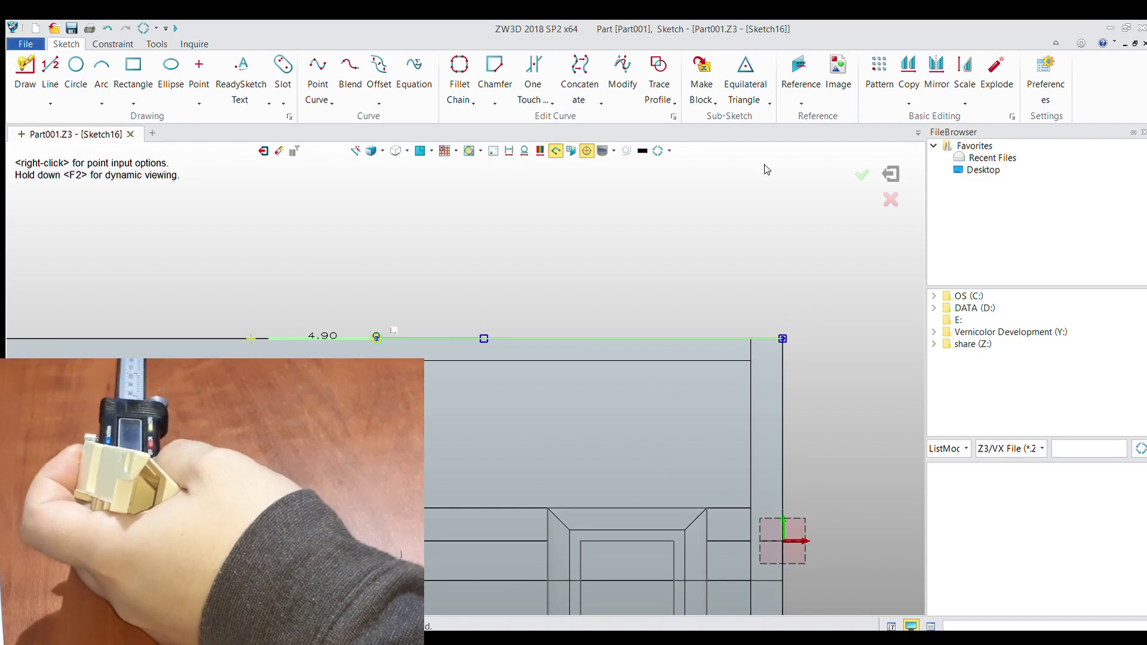
key("Escape")
scroll(675, 310, "down", 3)
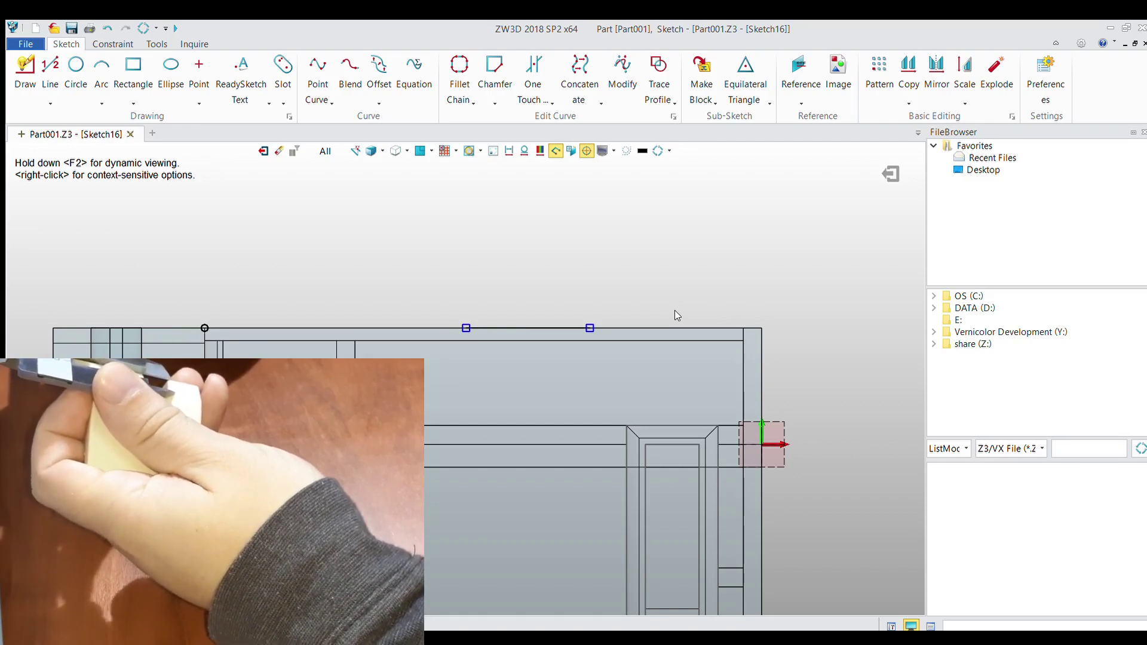
key("Return")
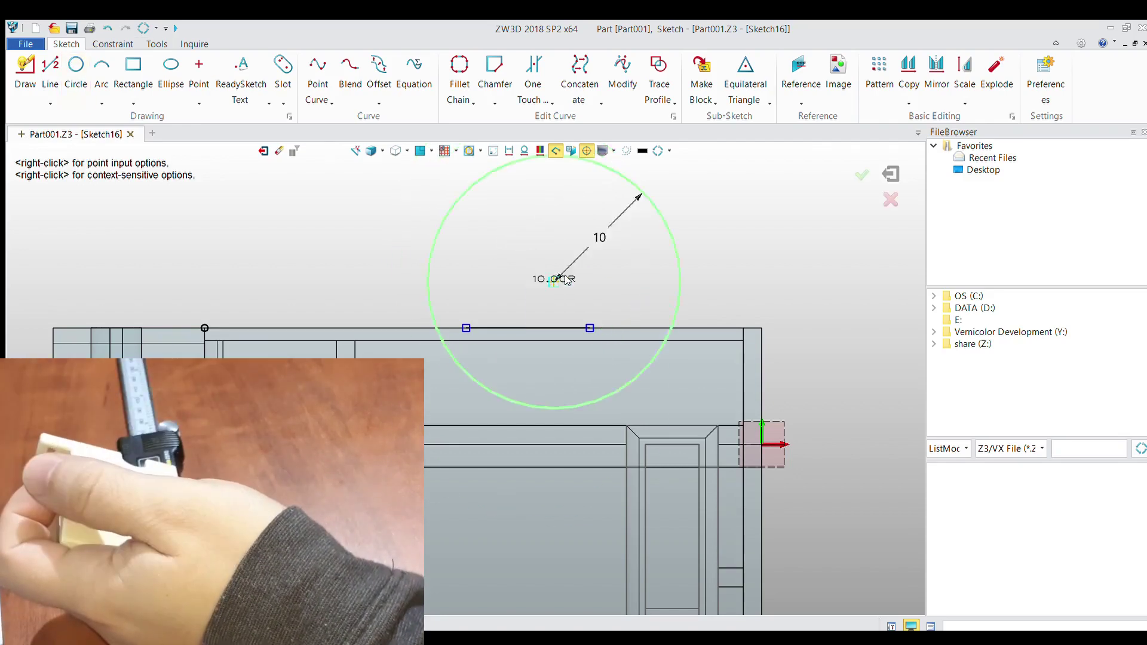
key("Return")
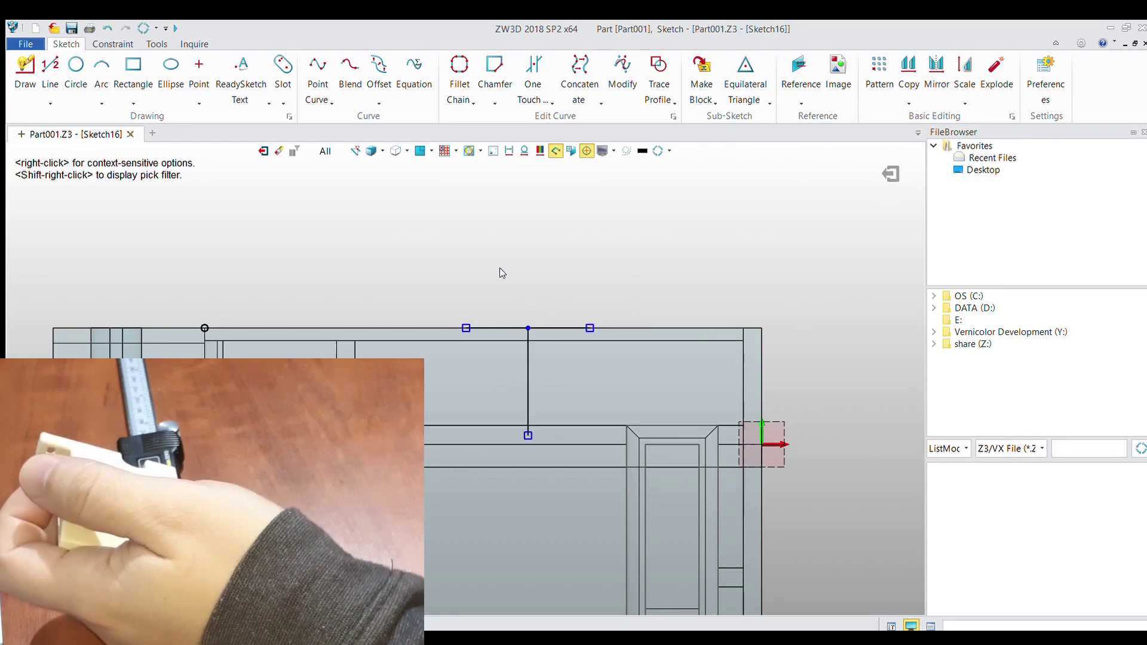
Add a Ø9.80 circle, move it onto the line's bottom end, and finish the left vertical line.
key("Return")
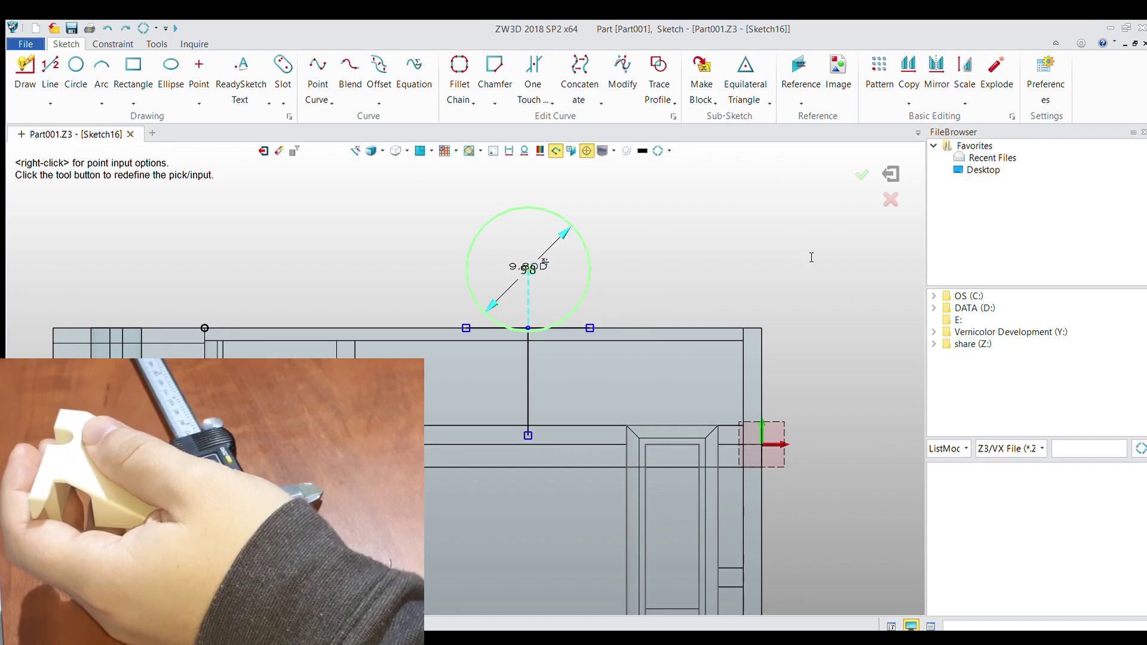
key("Return")
left_click(514, 248)
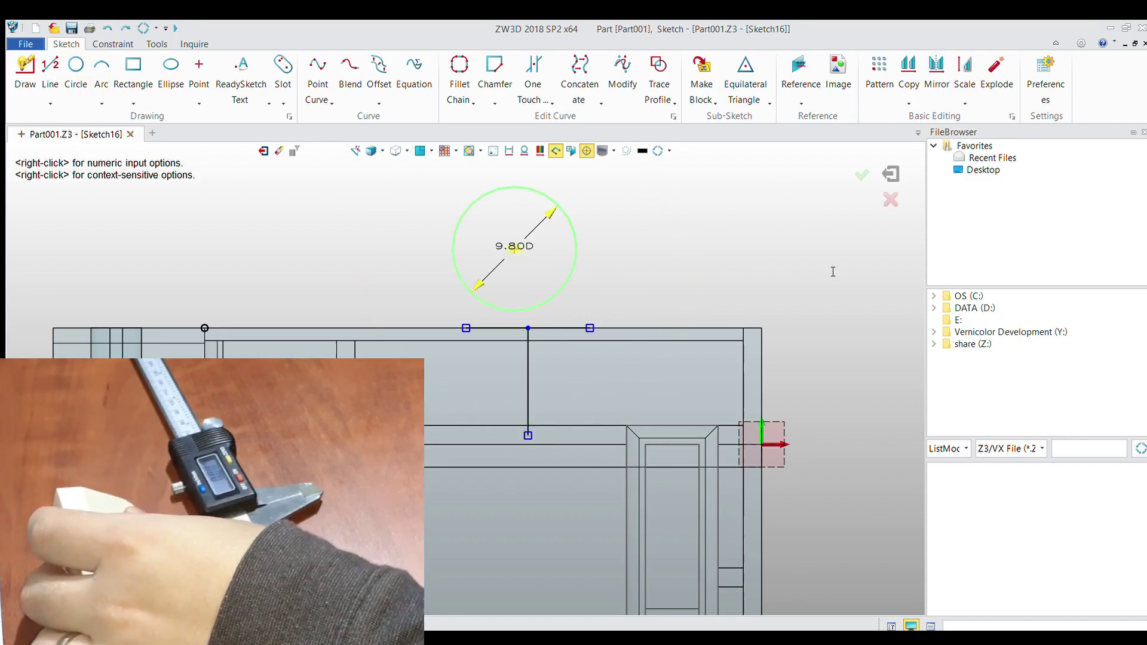
left_click(909, 89)
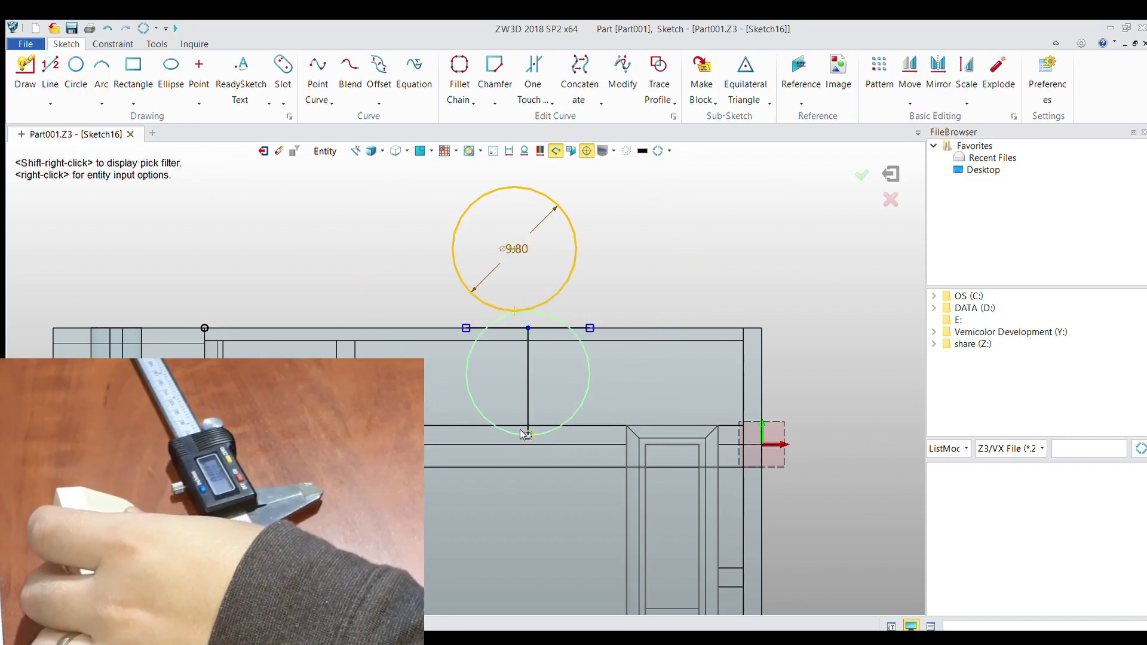
left_click(526, 435)
scroll(568, 299, "up", 2)
left_click(422, 409)
scroll(422, 408, "up", 3)
scroll(518, 314, "down", 1)
Draw the right vertical line to the circle, trim the circle's upper part, and check its 9.80 dimension.
left_click(618, 259)
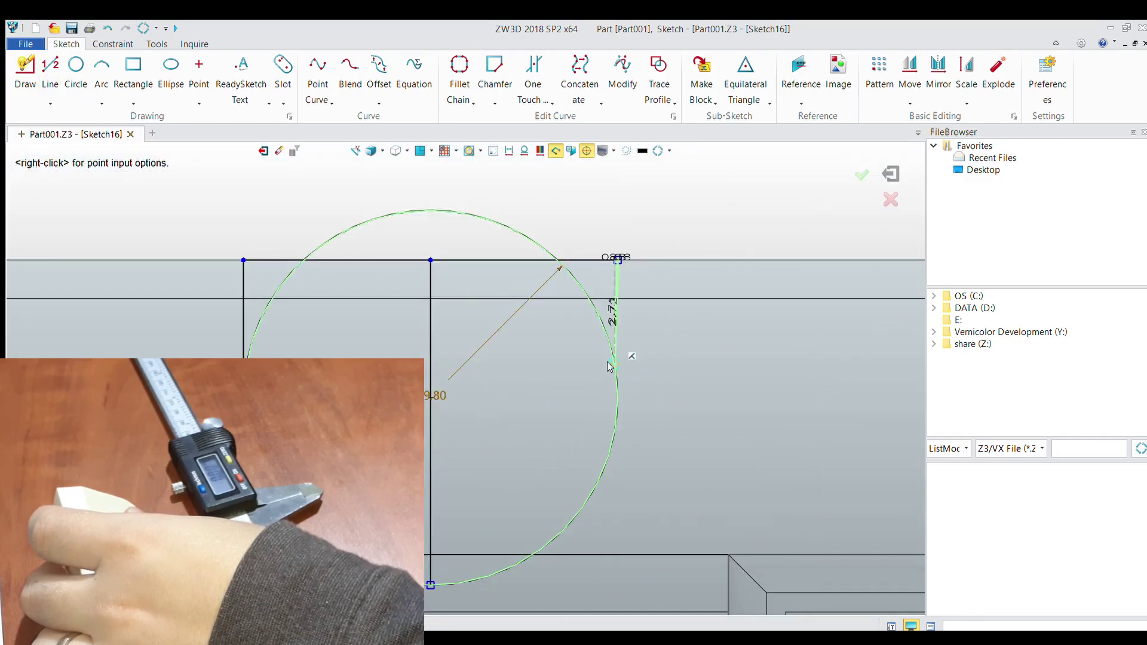
left_click(618, 397)
scroll(580, 239, "down", 2)
left_click(459, 65)
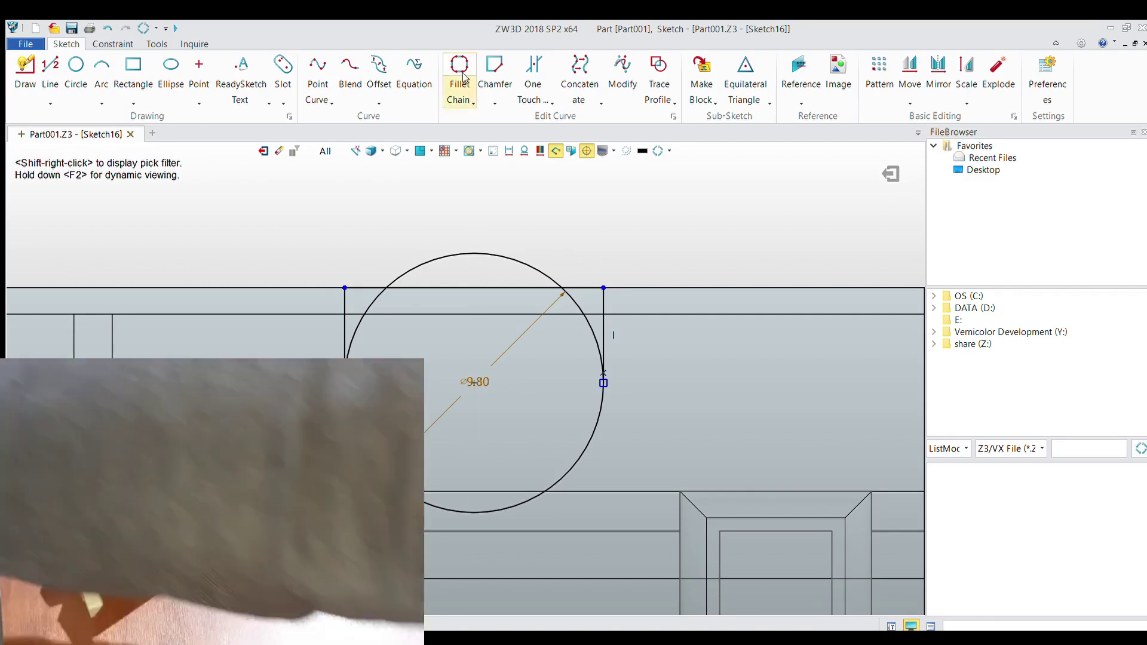
key("Escape")
scroll(500, 321, "down", 1)
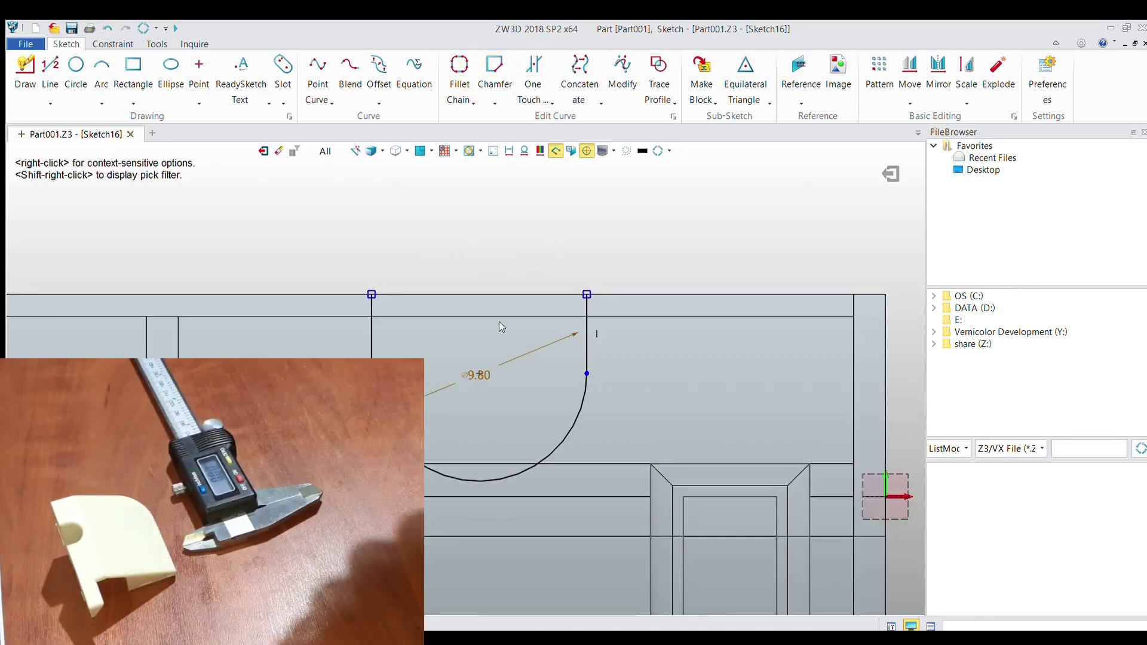
scroll(487, 354, "up", 2)
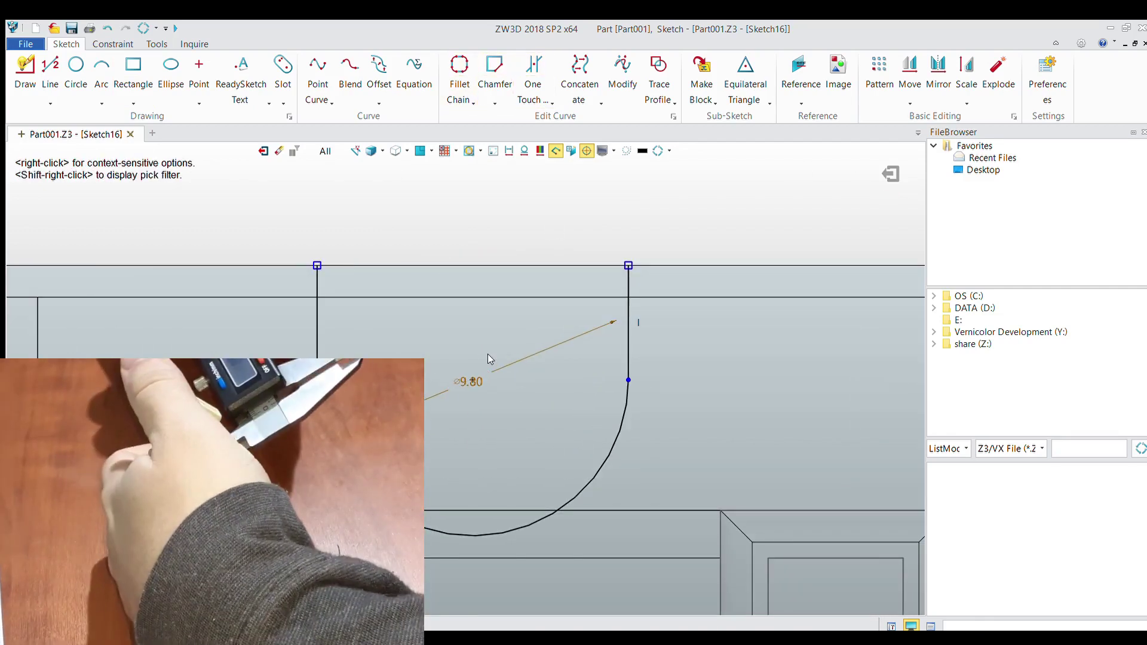
double_click(472, 382)
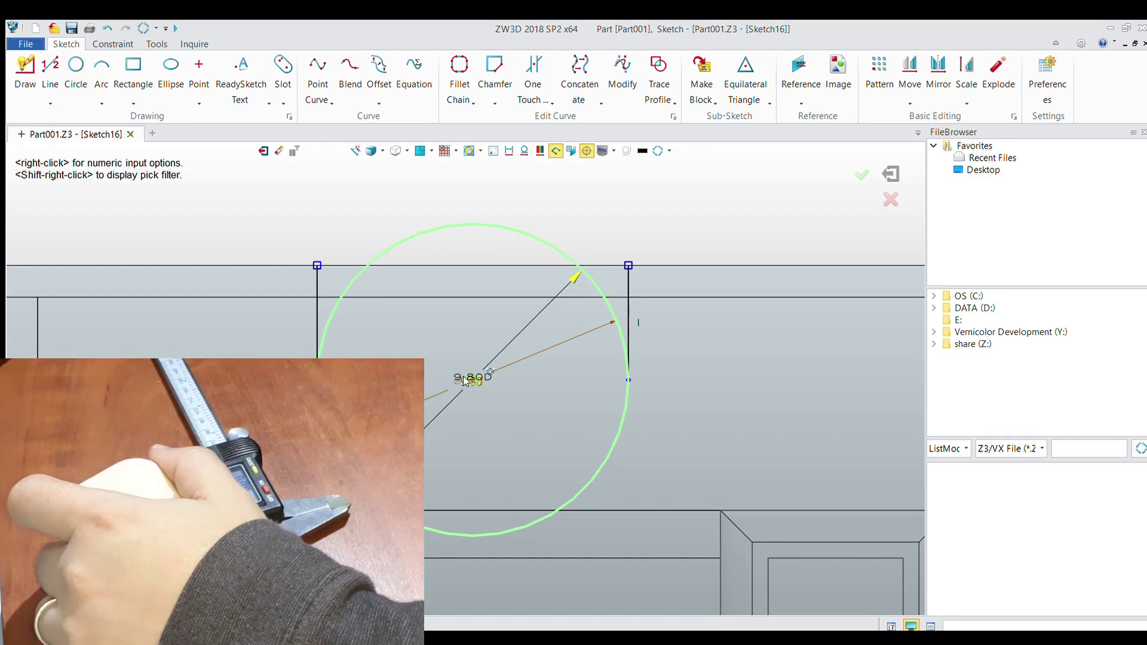
key("Escape")
scroll(460, 393, "up", 1)
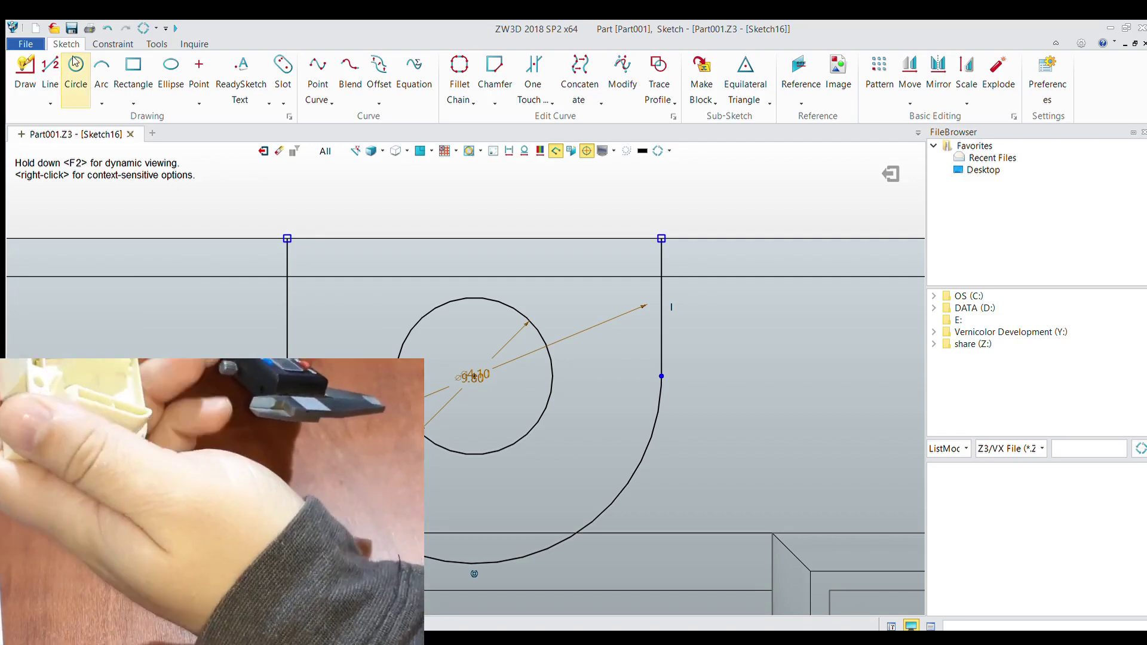
Add a larger concentric outer circle with an outer vertical line and a short top-edge line.
left_click(50, 66)
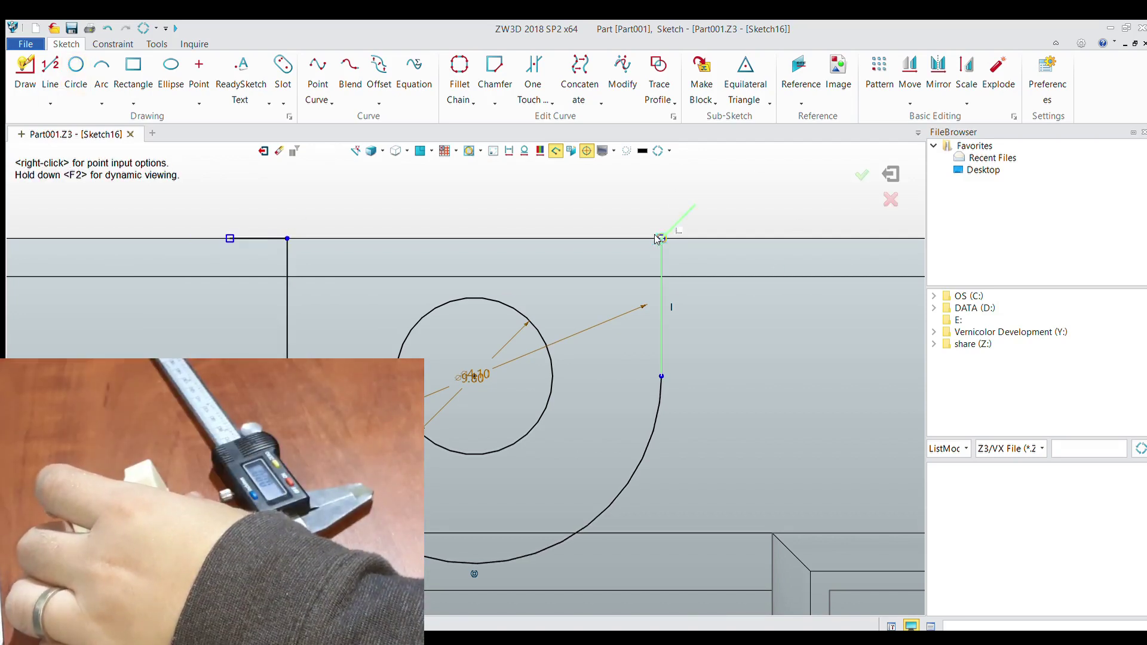
middle_click_drag(808, 294, 752, 294)
scroll(657, 335, "down", 1)
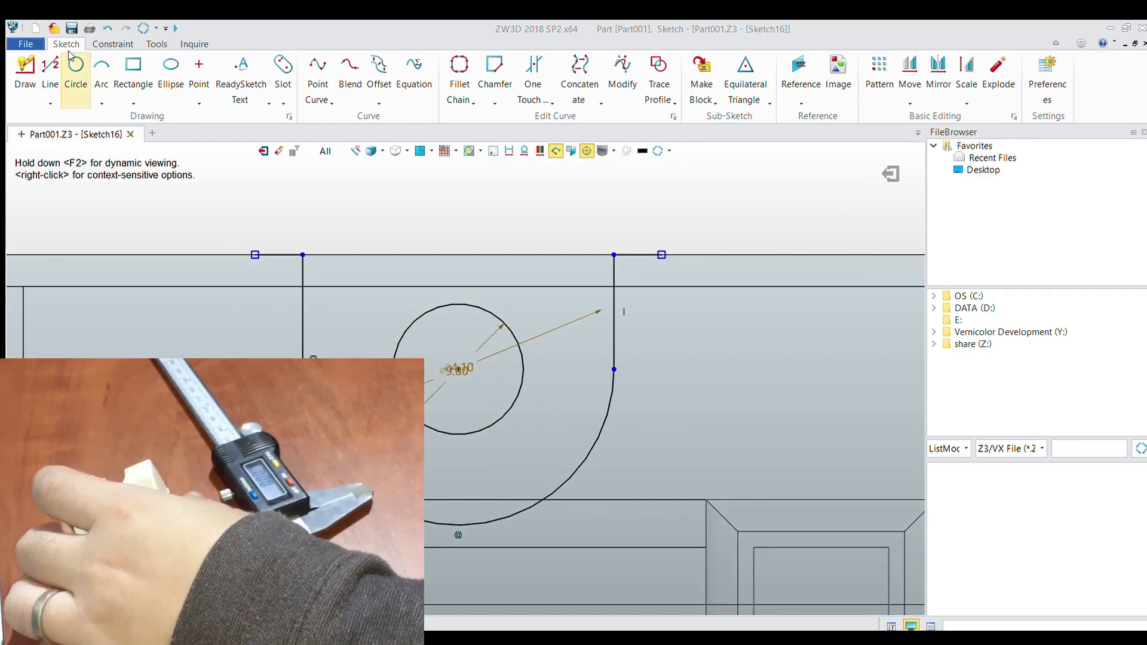
left_click(456, 368)
left_click(599, 228)
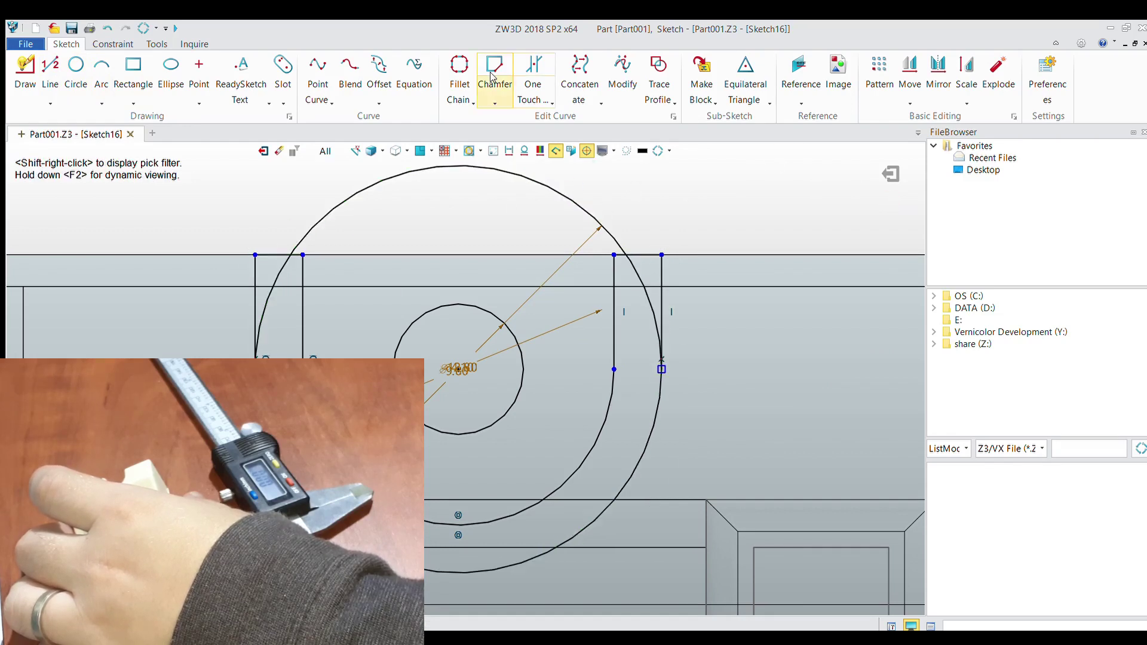
left_click(661, 369)
middle_click(661, 369)
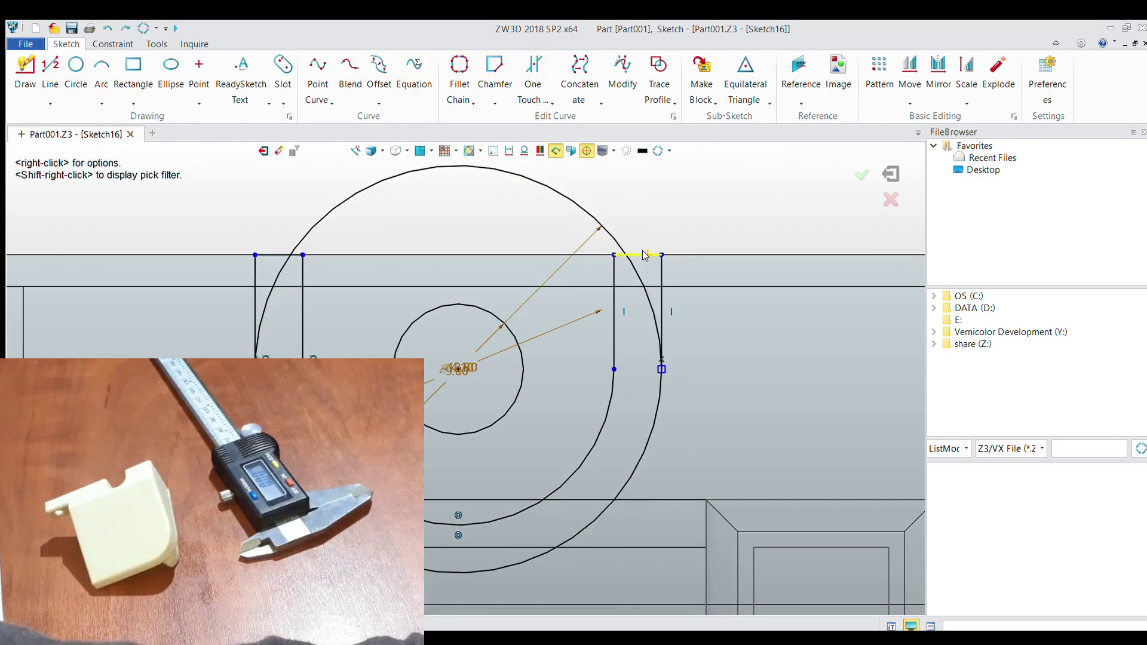
left_click(50, 65)
left_click(255, 254)
middle_click(662, 254)
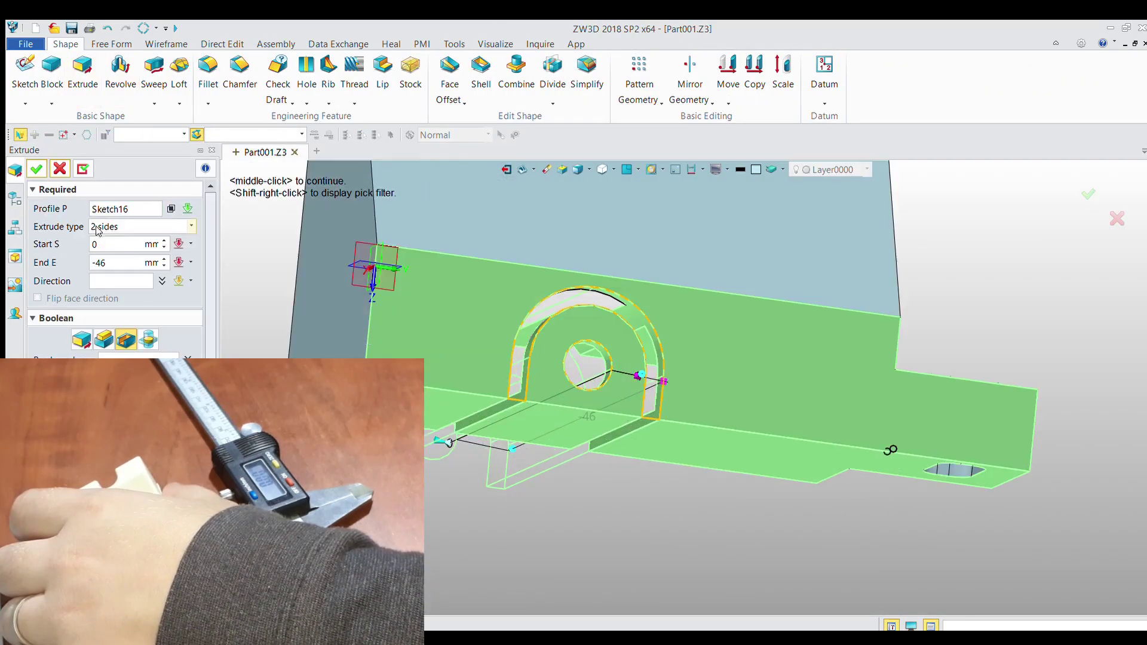
Cancel the trial extrude and reopen Sketch16 to add a line along the top edge.
middle_click(600, 378)
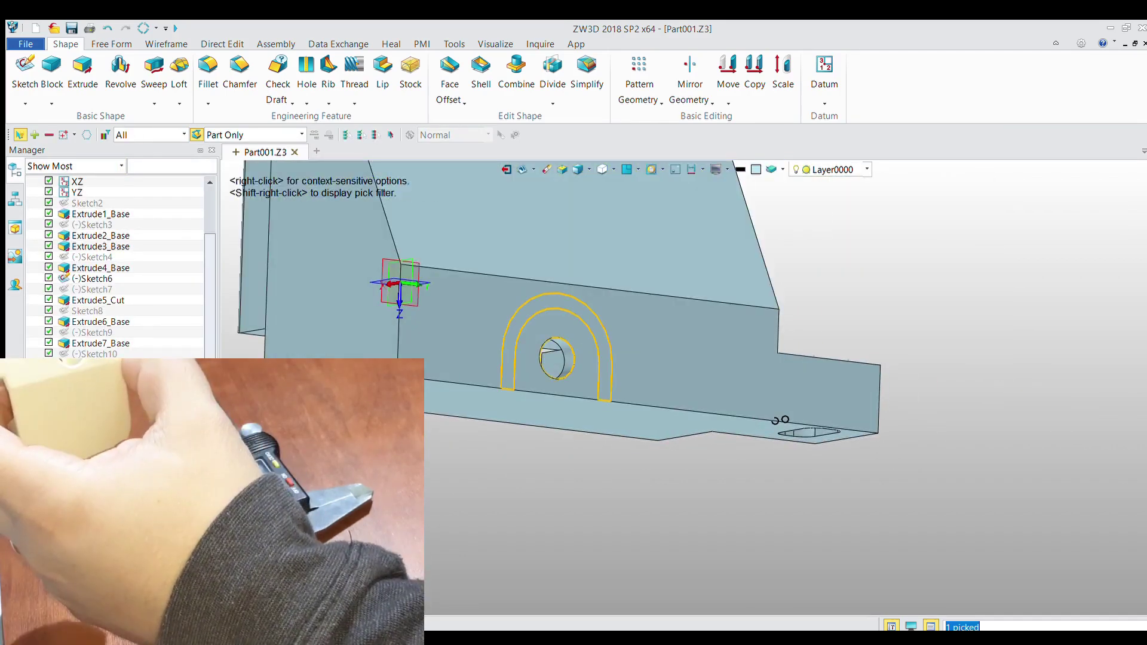
left_click(83, 72)
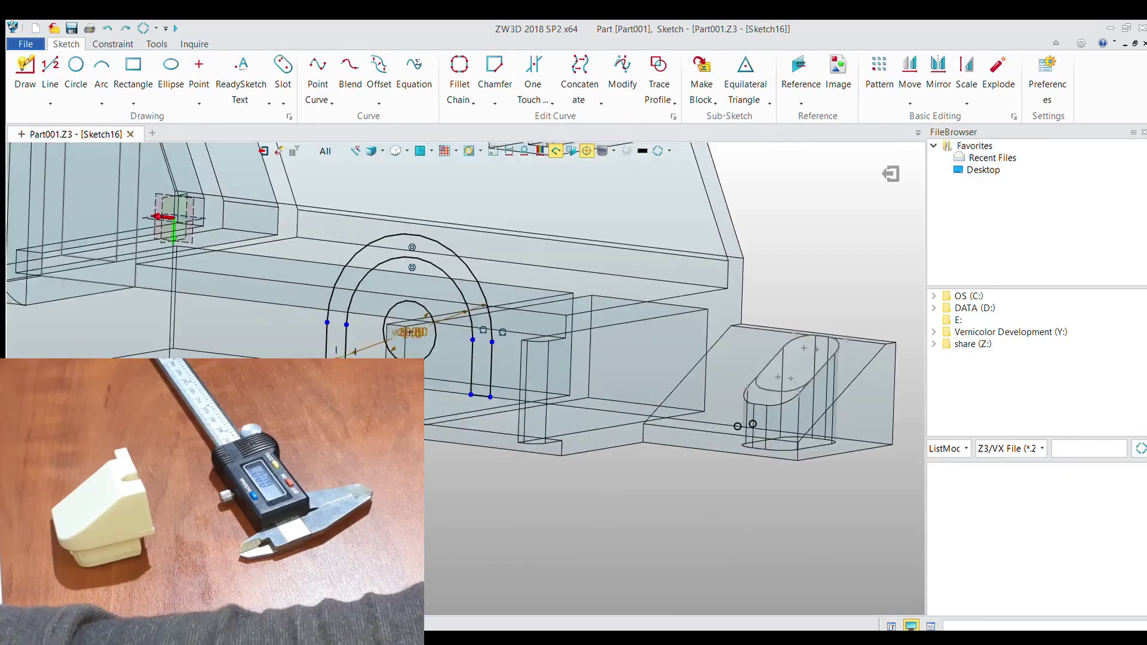
key("l")
left_click(557, 301)
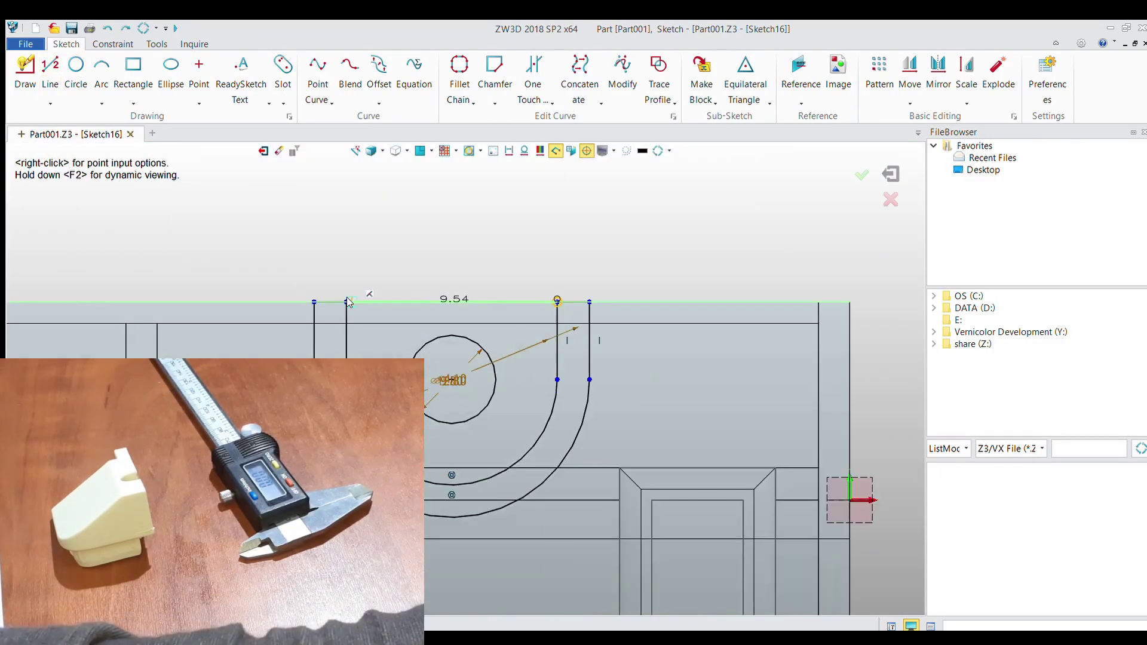
left_click(263, 153)
middle_click_drag(402, 293, 632, 321)
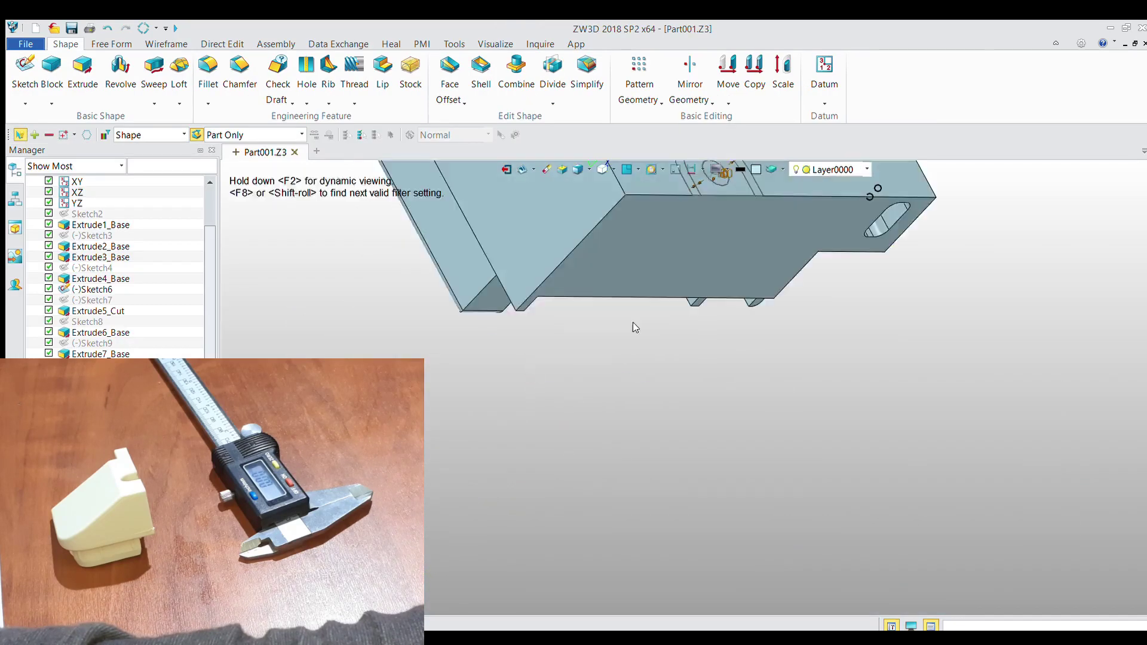
Extrude Sketch16 two-sided to -19 mm as a cut into the housing's side wall.
left_click(82, 66)
left_click(557, 385)
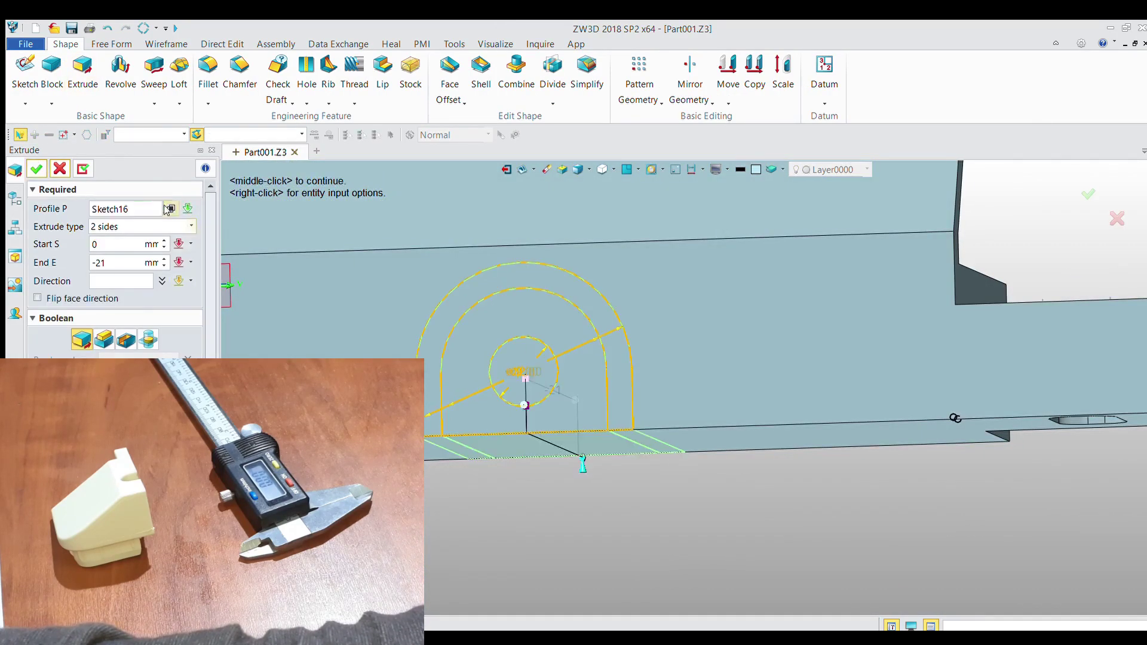
left_click(35, 168)
left_click(82, 66)
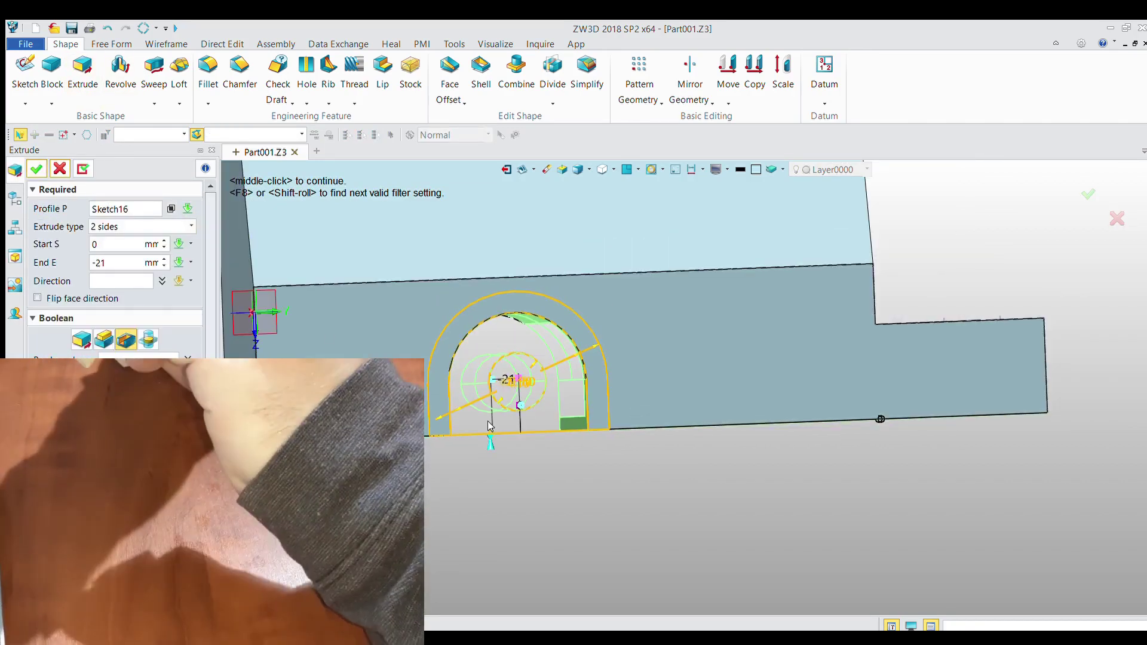
left_click(120, 263)
type("-19")
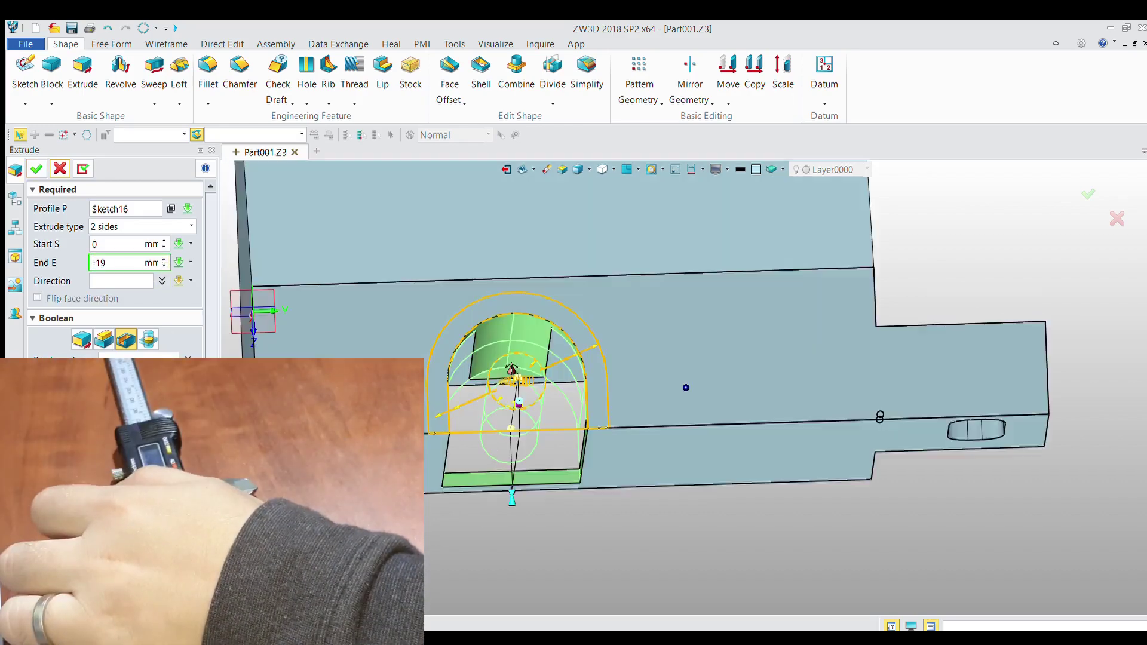
middle_click_drag(686, 388, 657, 359)
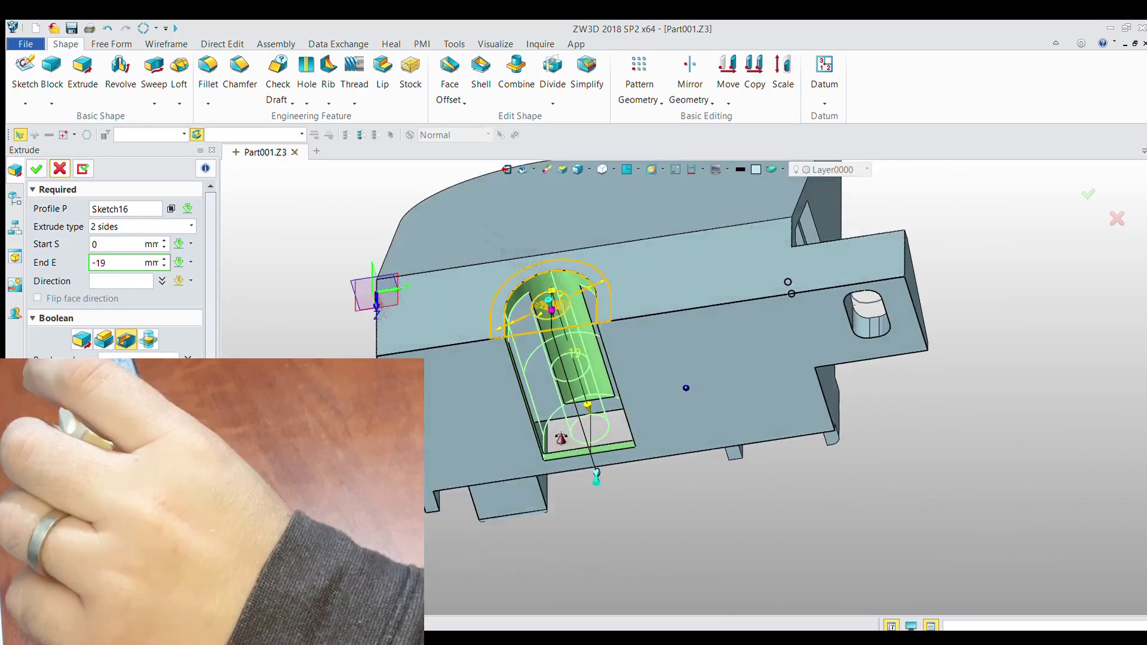
middle_click(790, 287)
scroll(929, 286, "up", 3)
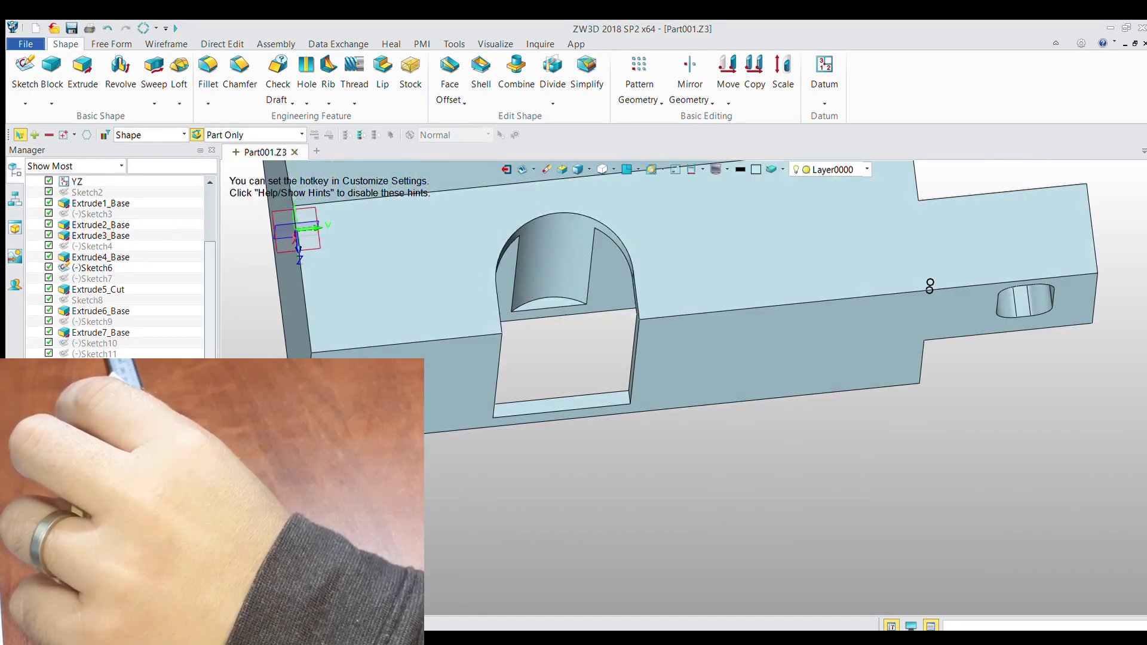
left_click(82, 64)
mouse_move(457, 441)
middle_mouse_down()
mouse_move(475, 466)
mouse_move(154, 265)
middle_mouse_up()
left_click(475, 466)
scroll(481, 472, "up", 2)
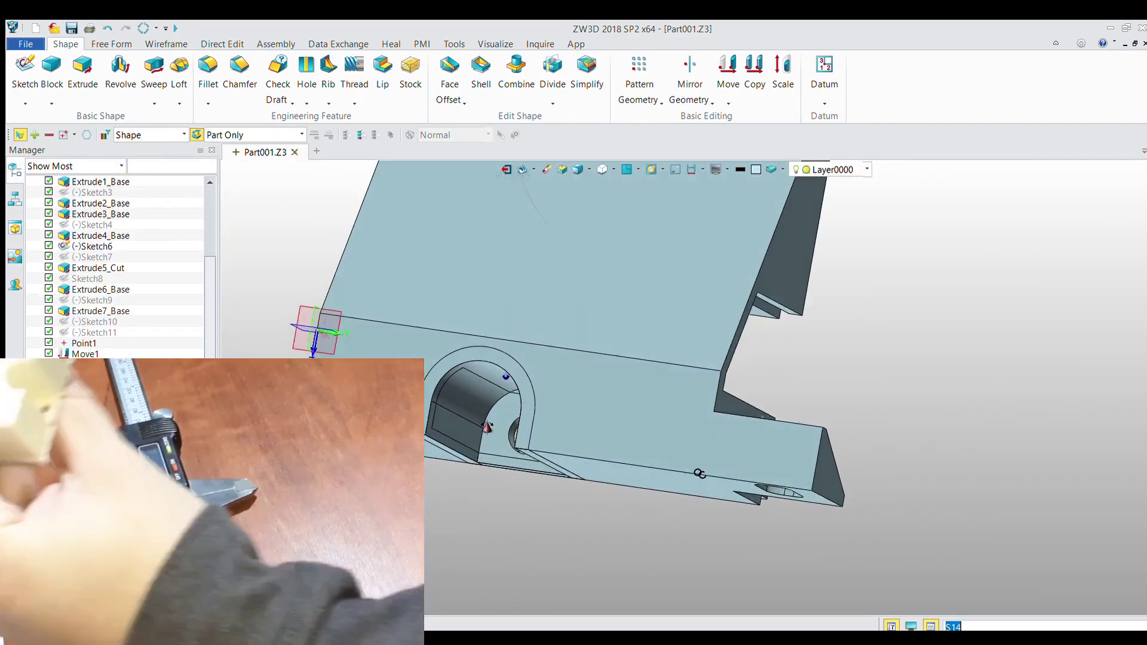
middle_click_drag(493, 433, 506, 429)
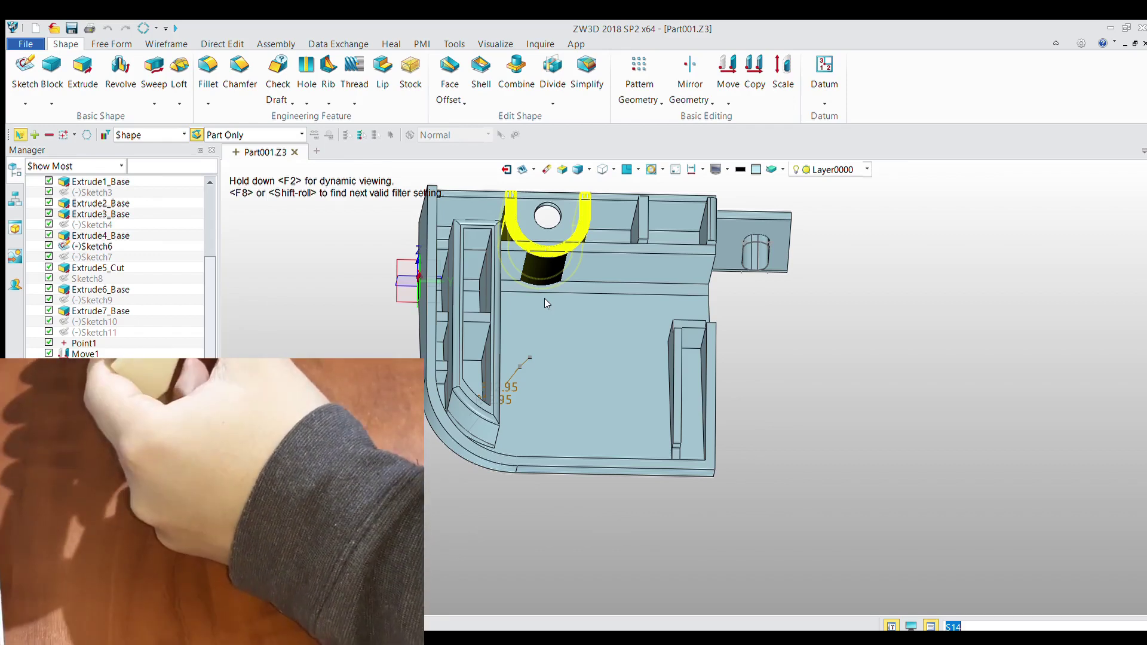
scroll(544, 298, "up", 3)
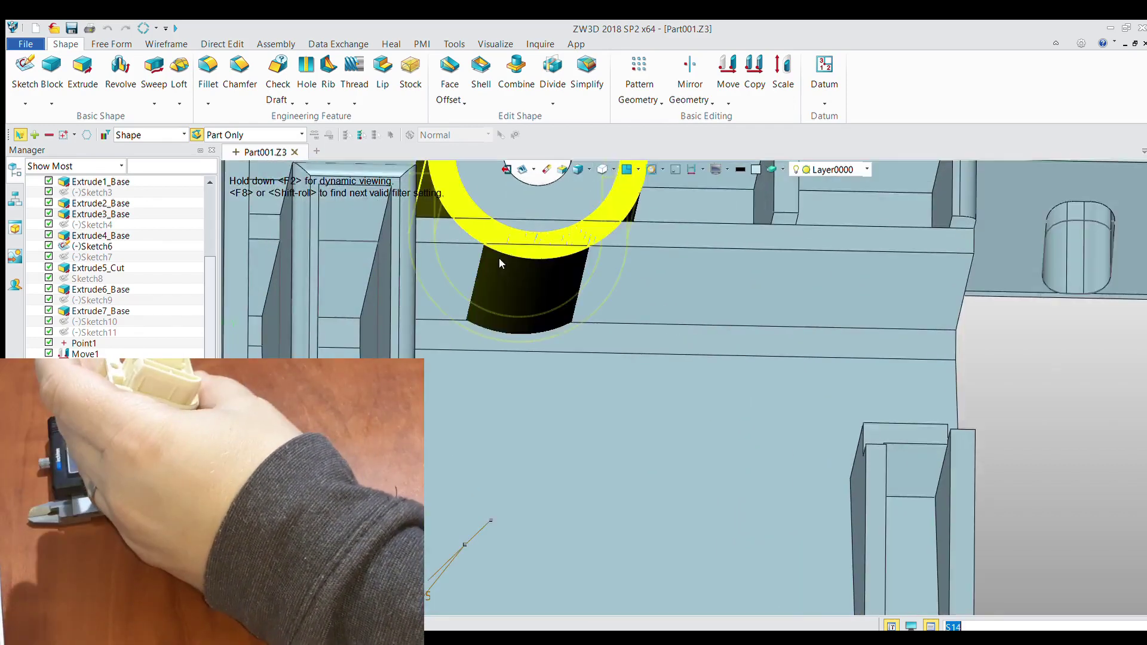
middle_click_drag(500, 257, 460, 378)
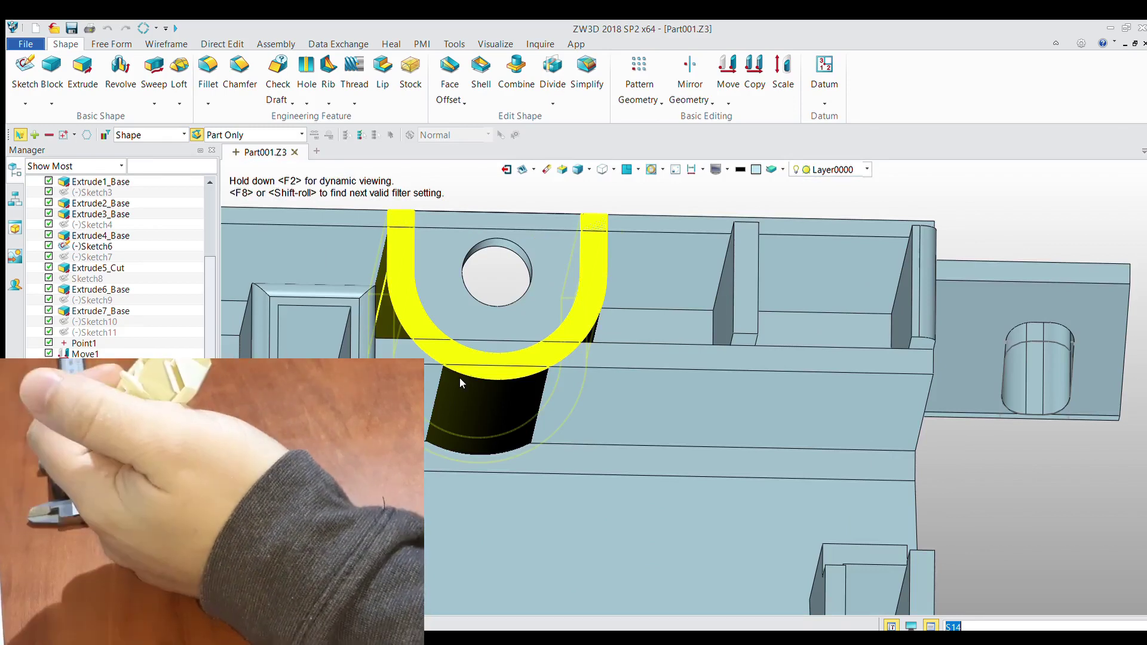
scroll(460, 377, "down", 2)
mouse_move(460, 378)
middle_mouse_down()
mouse_move(510, 354)
mouse_move(495, 423)
mouse_move(537, 455)
mouse_move(505, 384)
middle_mouse_up()
Create Sketch17 on the housing's flat side face and zoom to its upper corner.
middle_click(533, 390)
left_click(680, 407)
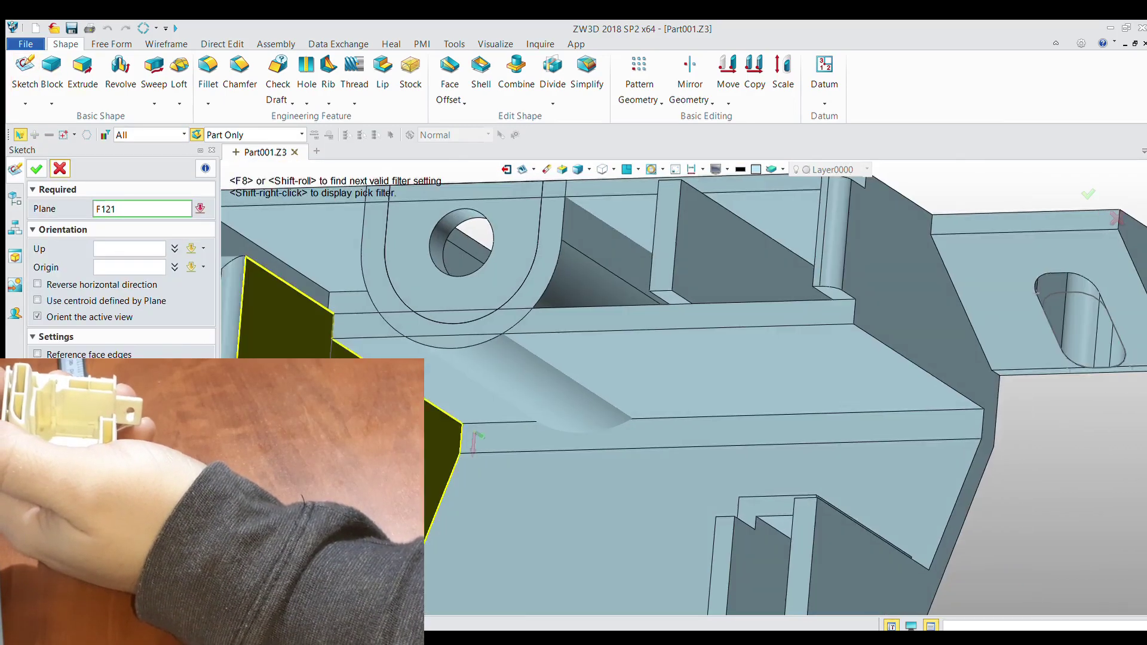
middle_click(680, 406)
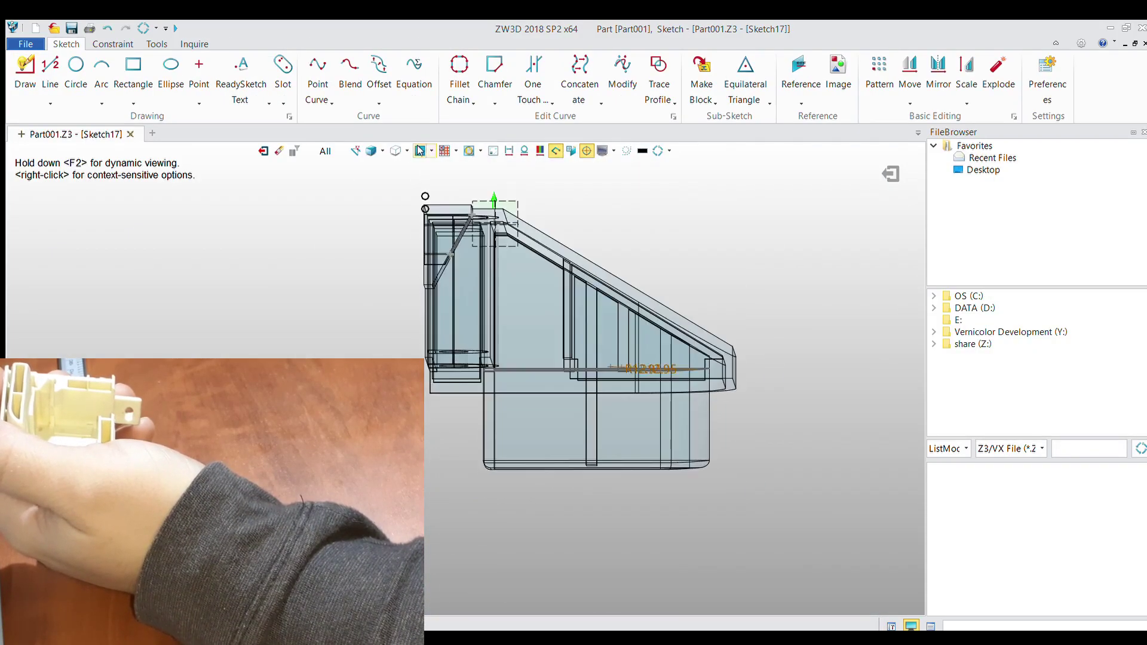
scroll(739, 272, "up", 3)
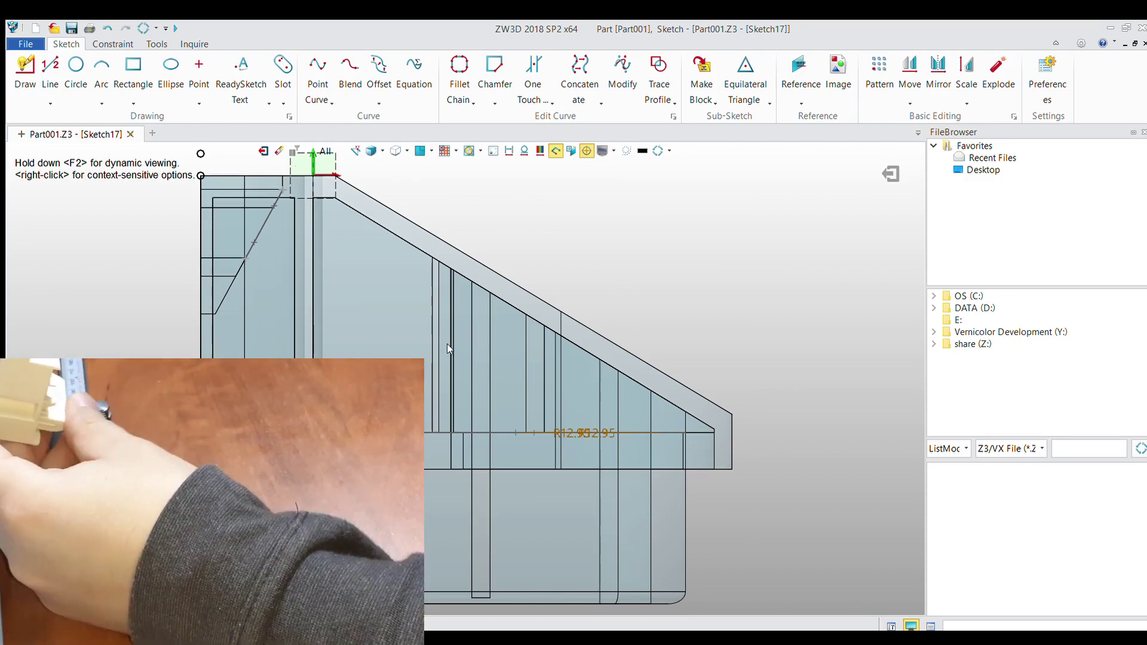
scroll(389, 296, "up", 2)
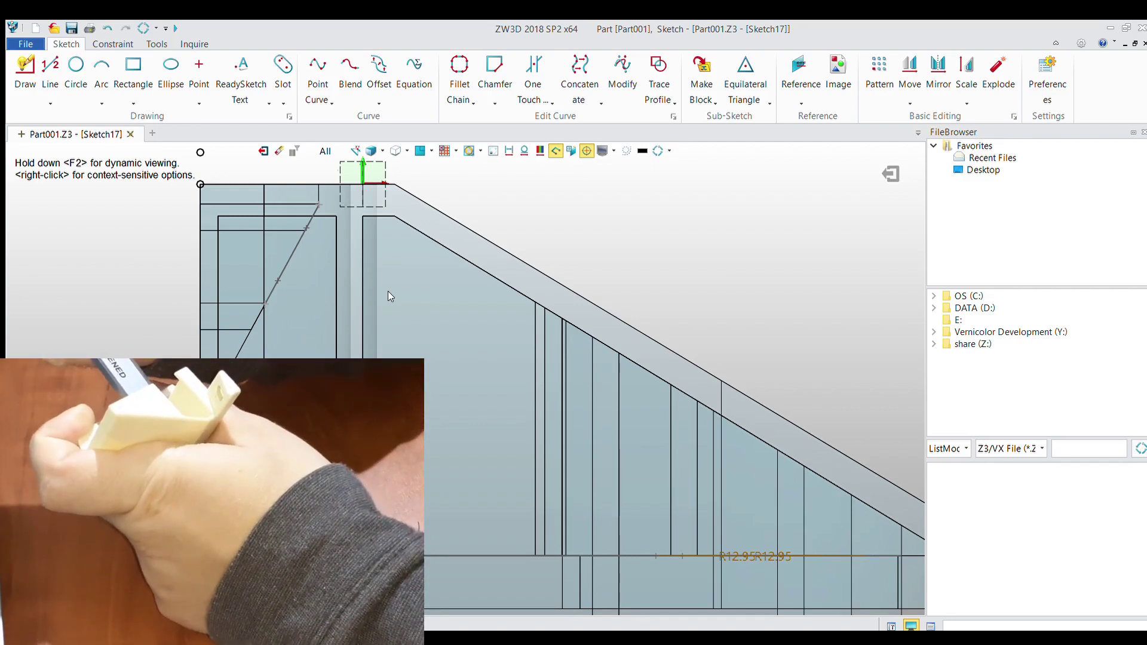
middle_click_drag(388, 292, 356, 168)
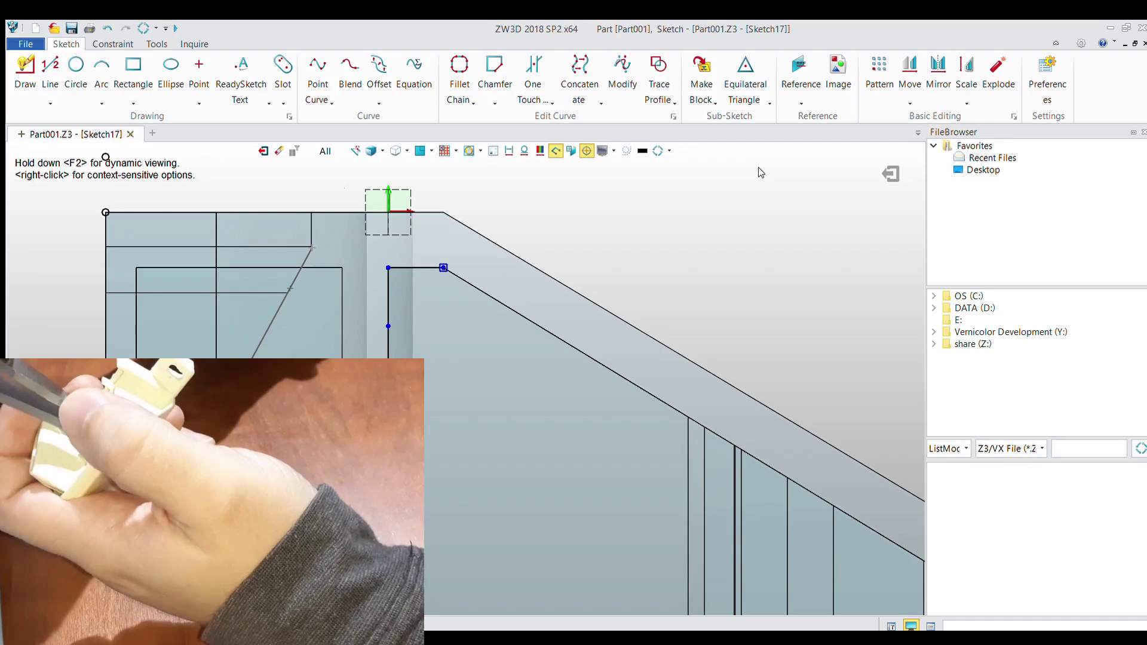
Draw lines near the top corner, undoing the stray triangle and keeping a 7.50 horizontal line.
left_click(389, 326)
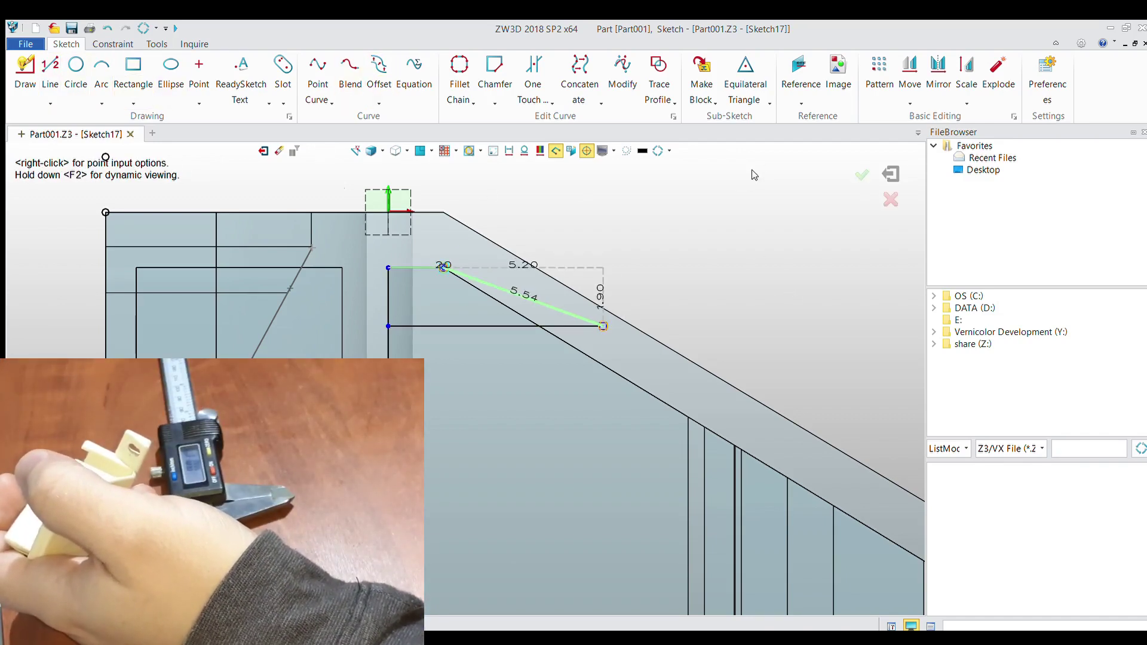
key("Escape")
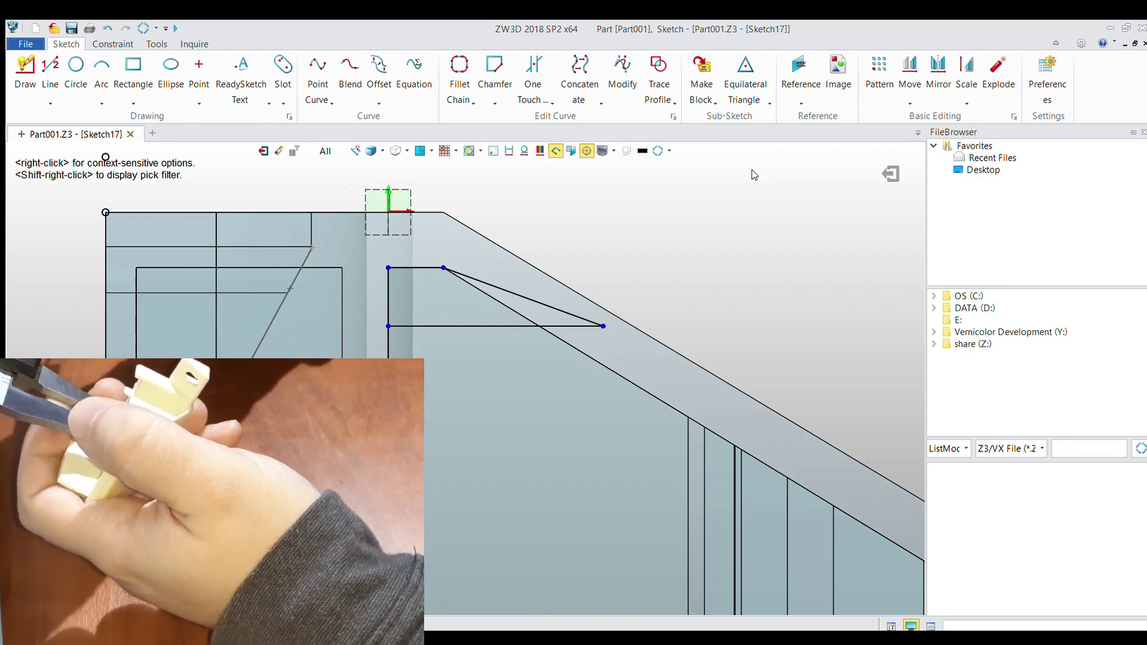
key("ctrl+z")
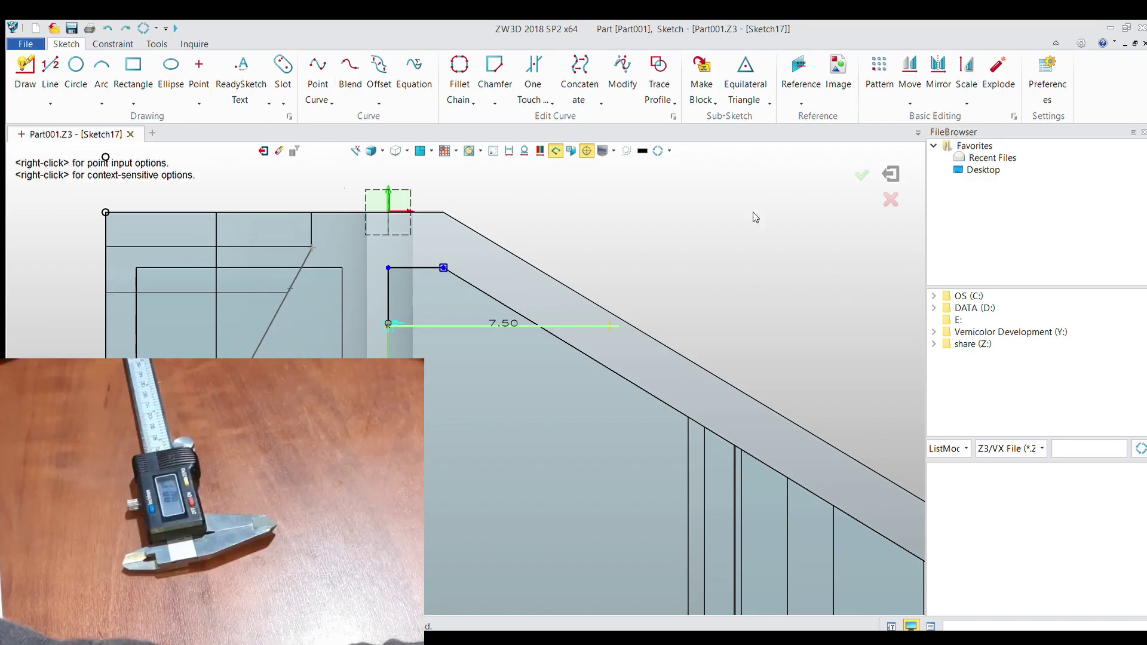
key("Return")
key("Escape")
scroll(587, 330, "down", 3)
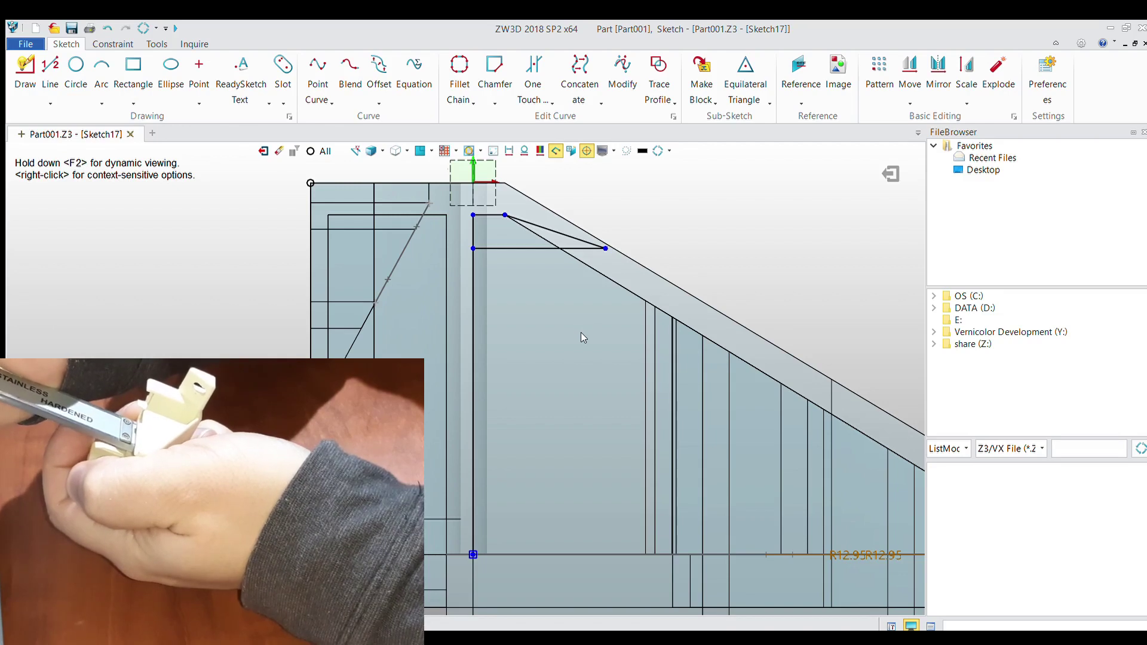
Draw the diagonal brace from the lower end point up to the sloped top edge.
key("Return")
left_click(473, 554)
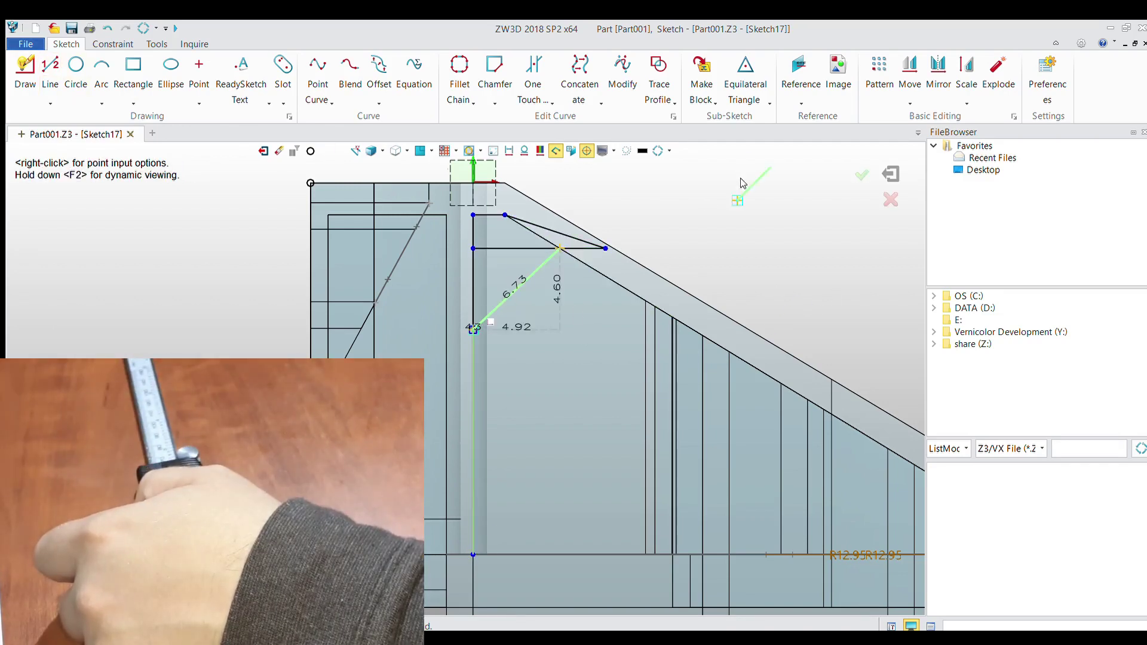
scroll(742, 183, "up", 2)
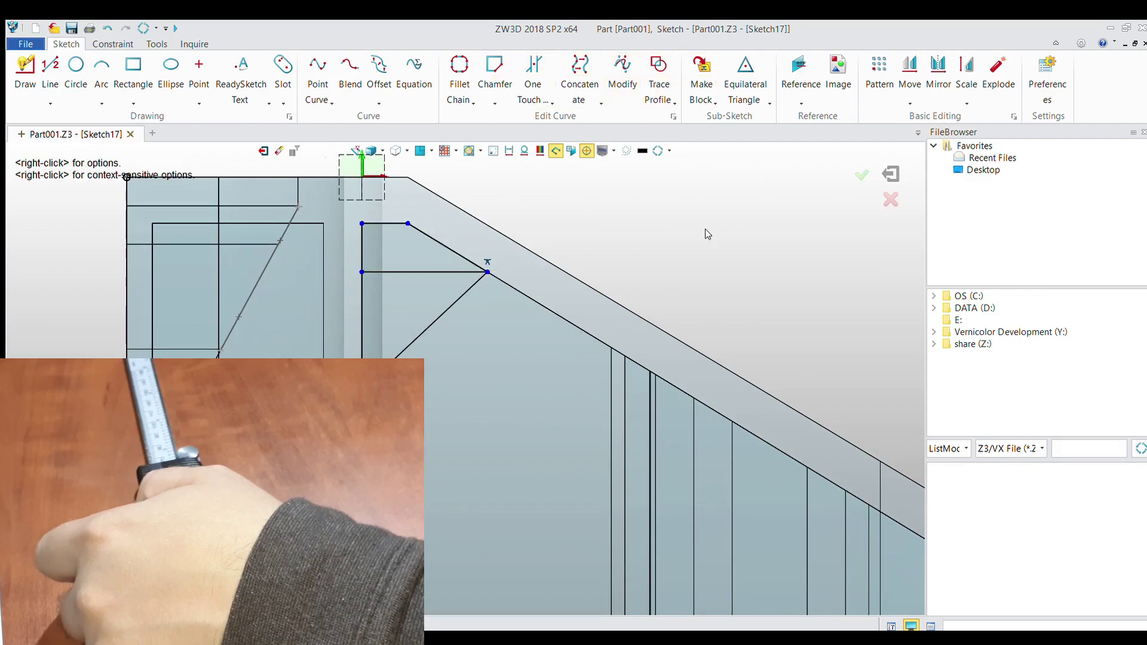
scroll(776, 192, "down", 2)
middle_click(666, 194)
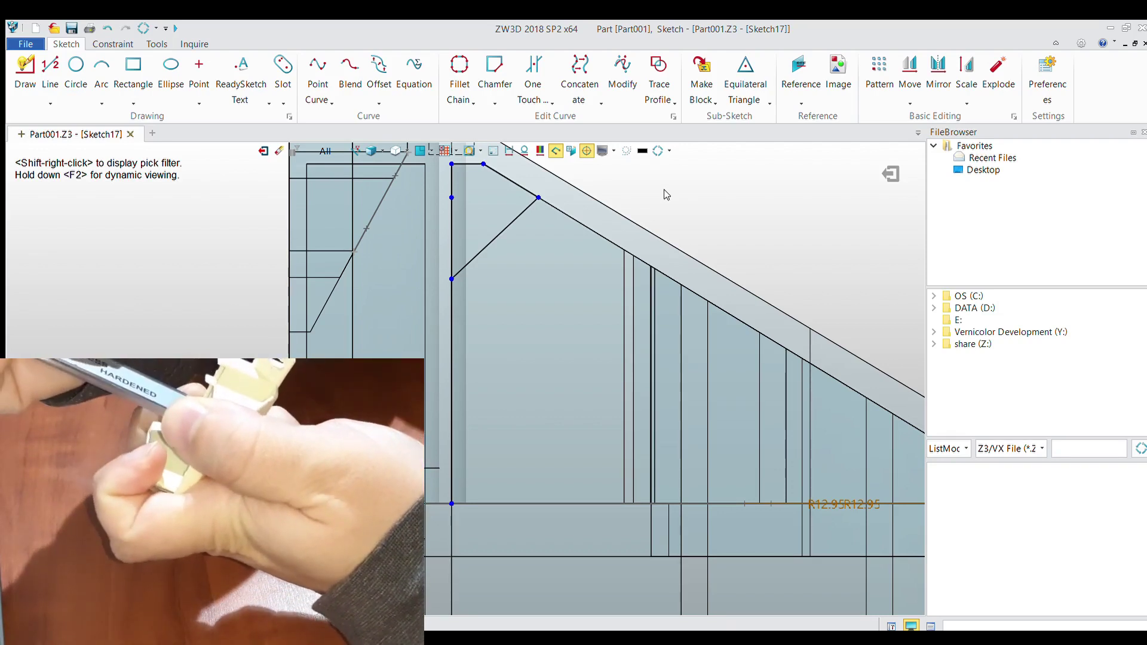
Draw the horizontal base line and a vertical line from the lower-left corner.
middle_click(666, 194)
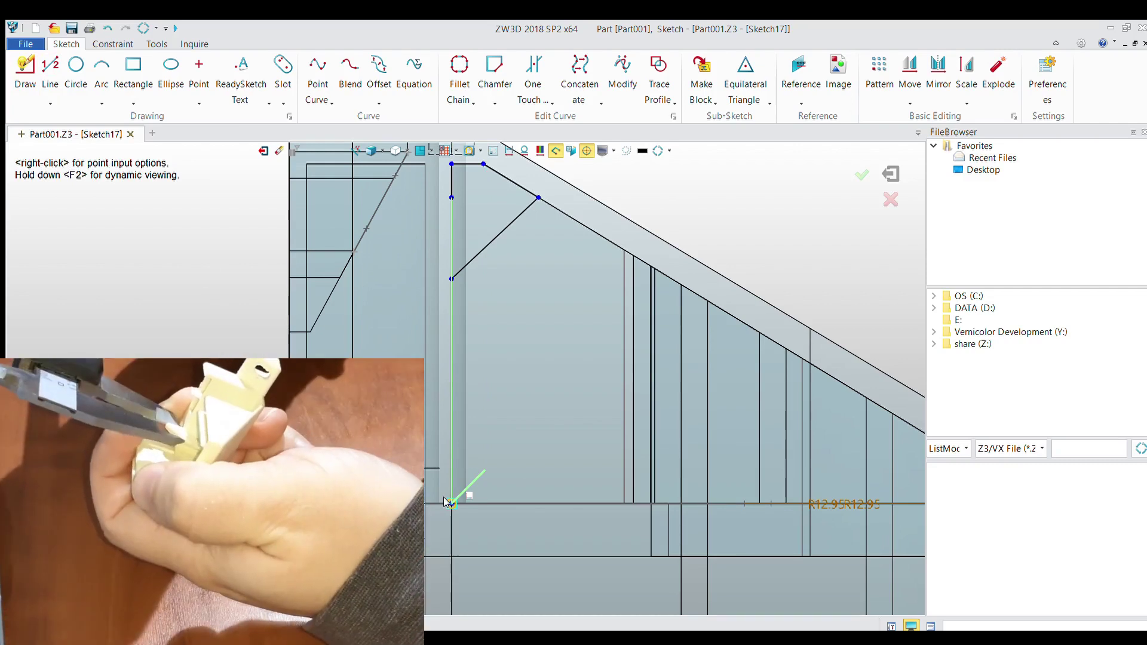
left_click(451, 503)
middle_click(644, 197)
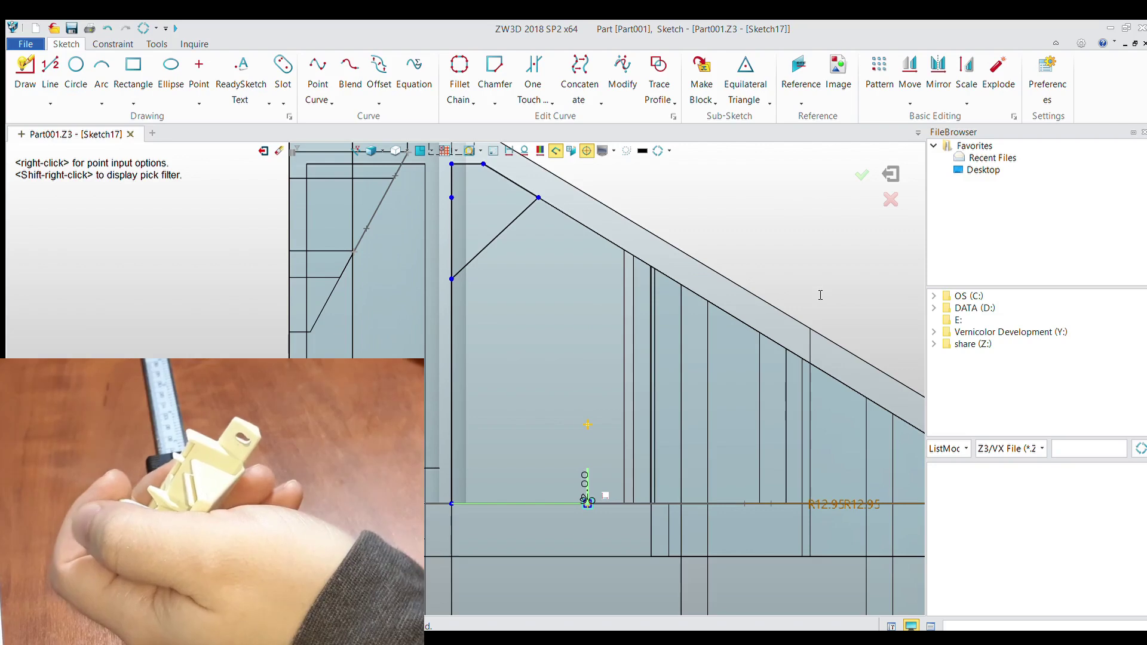
middle_click(755, 175)
scroll(515, 289, "up", 2)
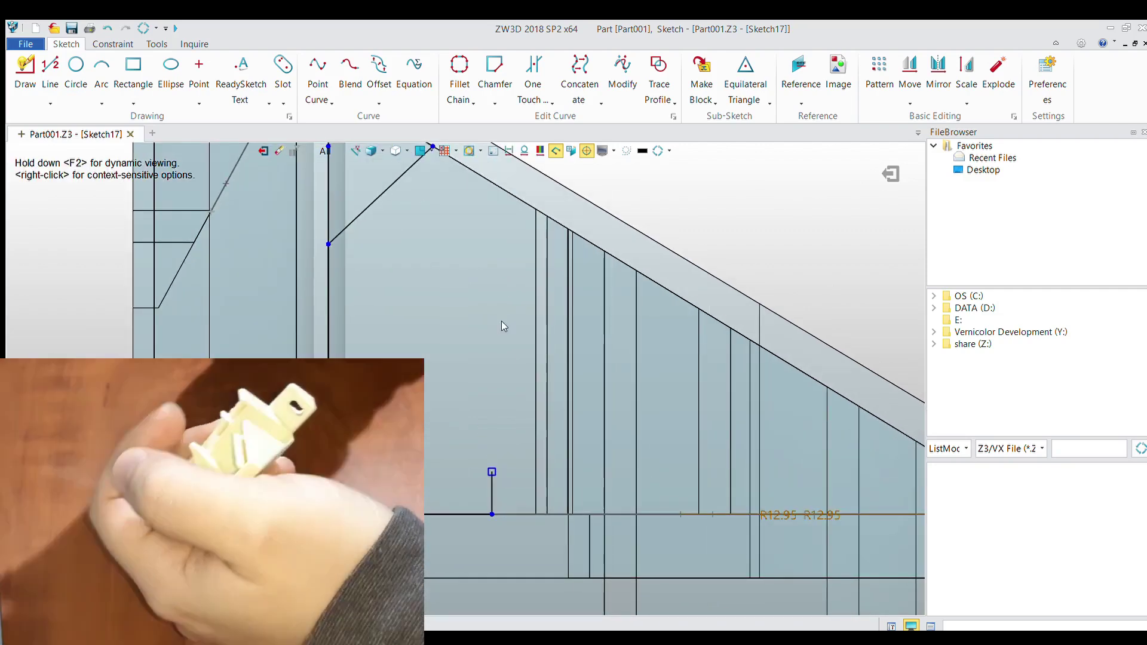
Draw the vertical sides and short top segment of the narrow upright rectangle.
middle_click(502, 325)
left_click(492, 472)
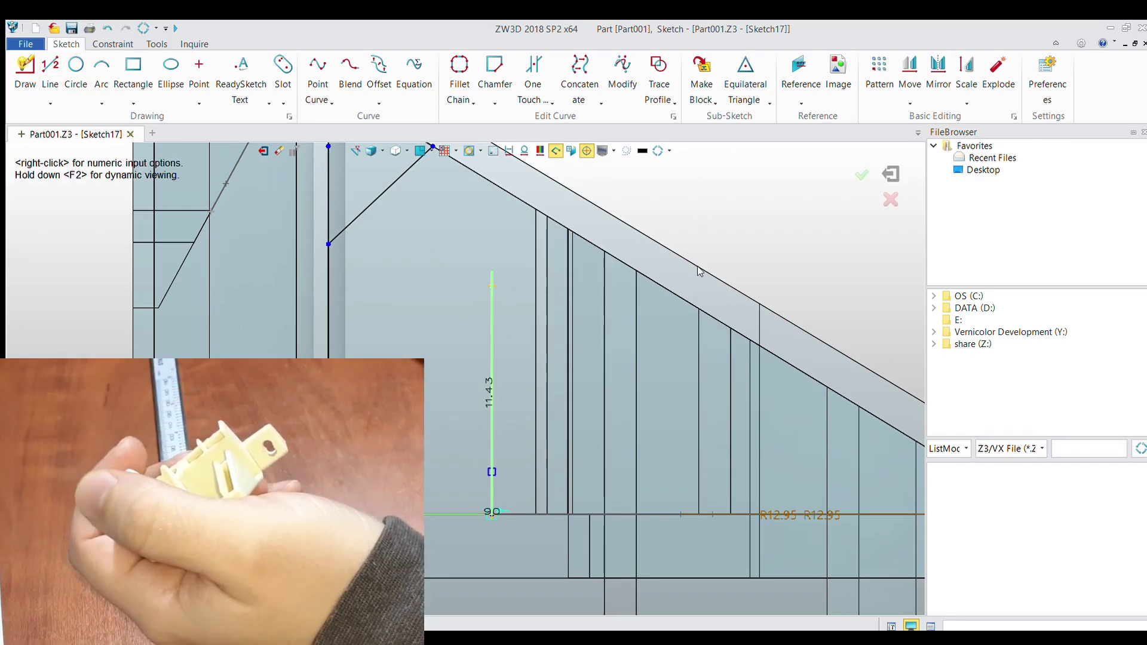
middle_click(488, 335)
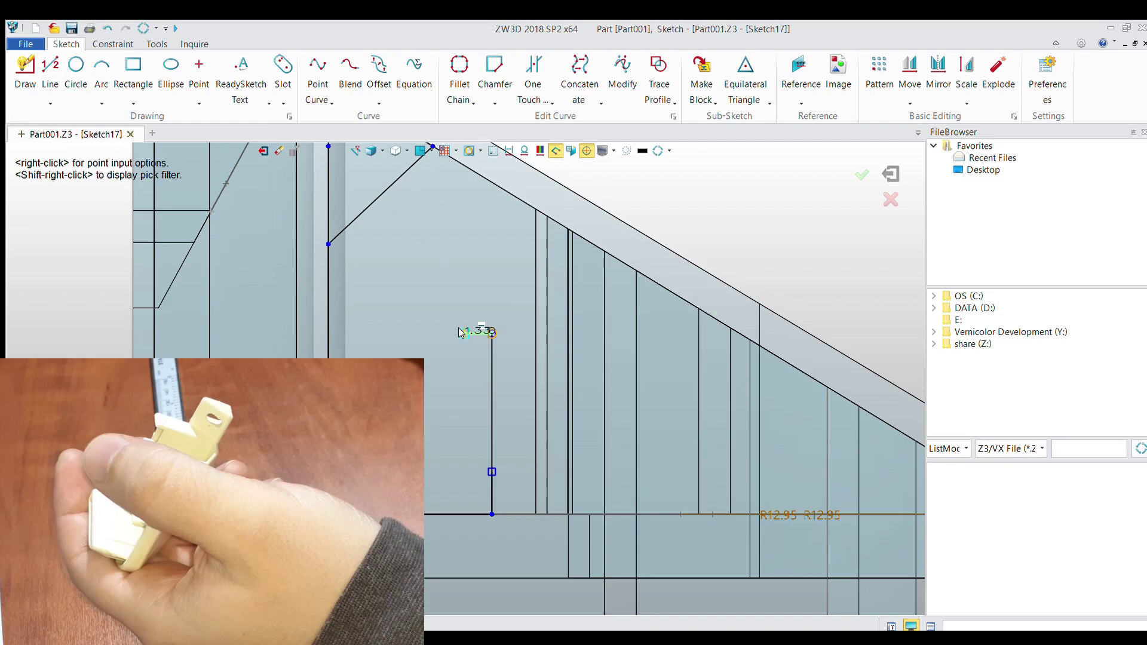
middle_click(751, 283)
middle_click(754, 169)
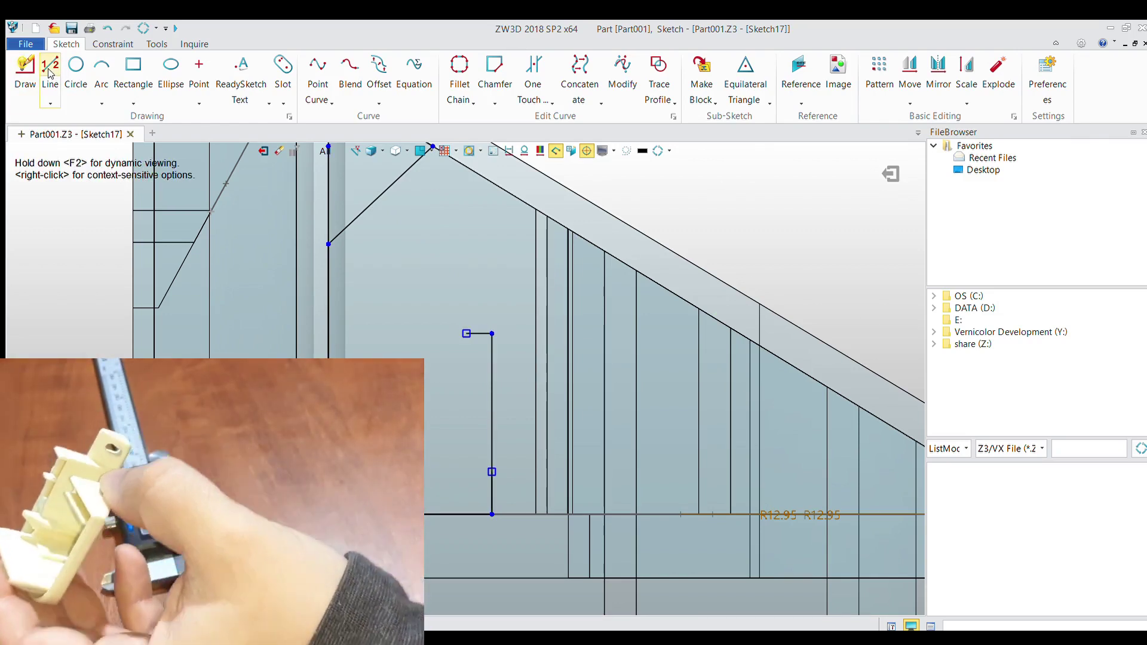
left_click(47, 64)
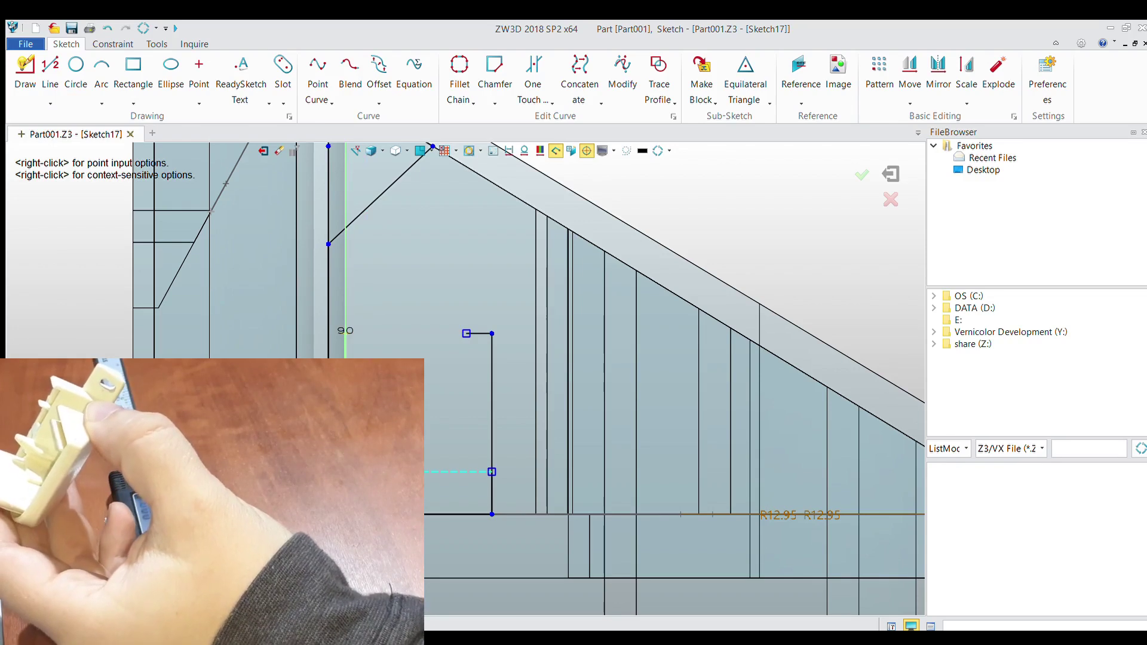
left_click(466, 465)
middle_click(741, 275)
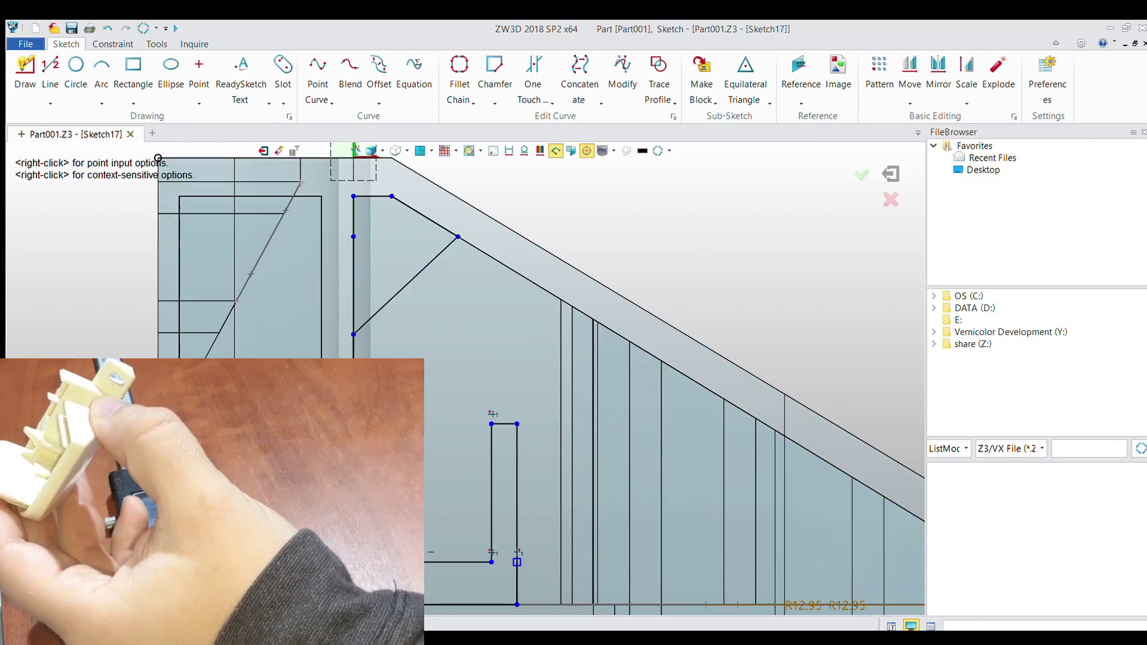
End the line drawing, then start a circle at a chosen centre and cancel it.
scroll(370, 318, "down", 1)
middle_click(455, 232)
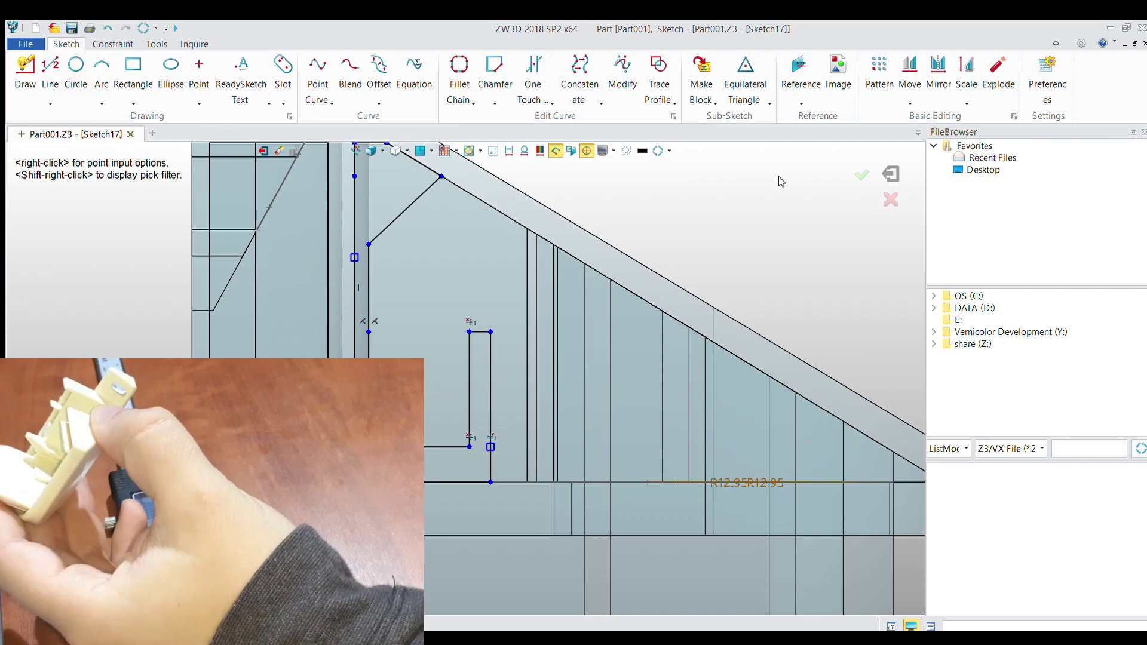
middle_click(781, 182)
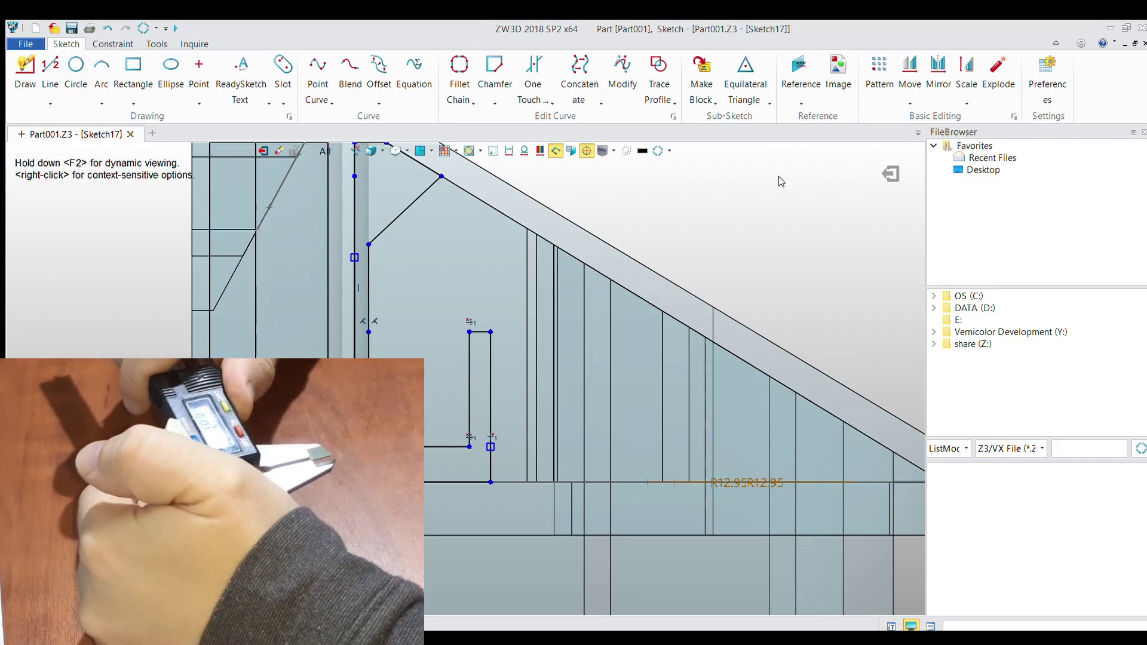
left_click(76, 66)
left_click(421, 369)
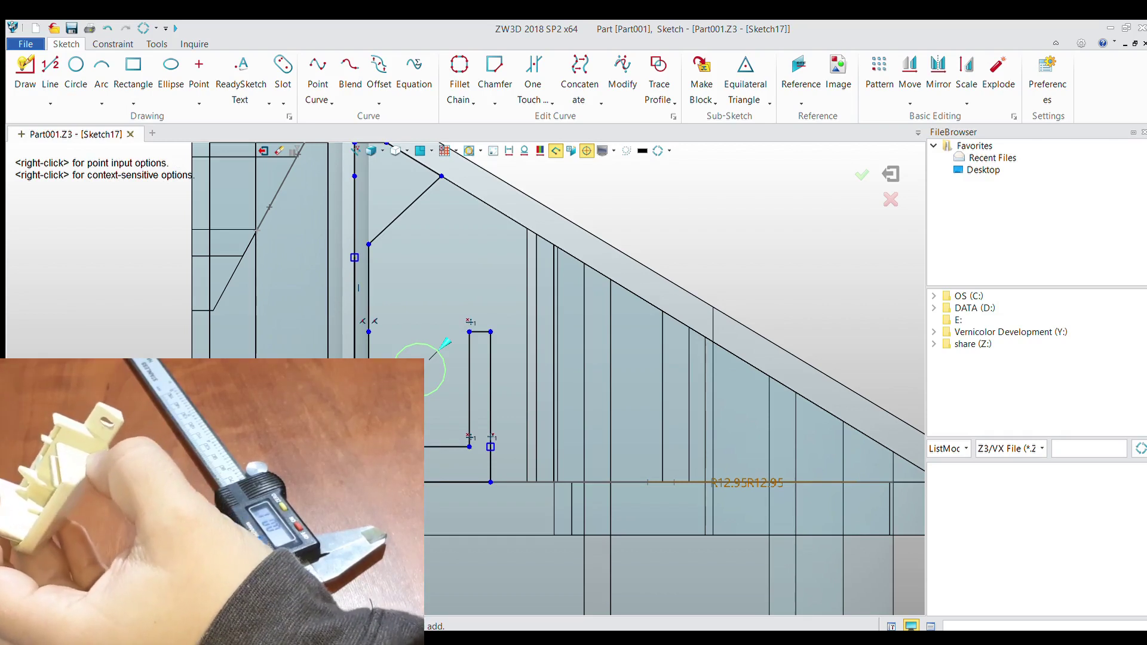
middle_click(582, 280)
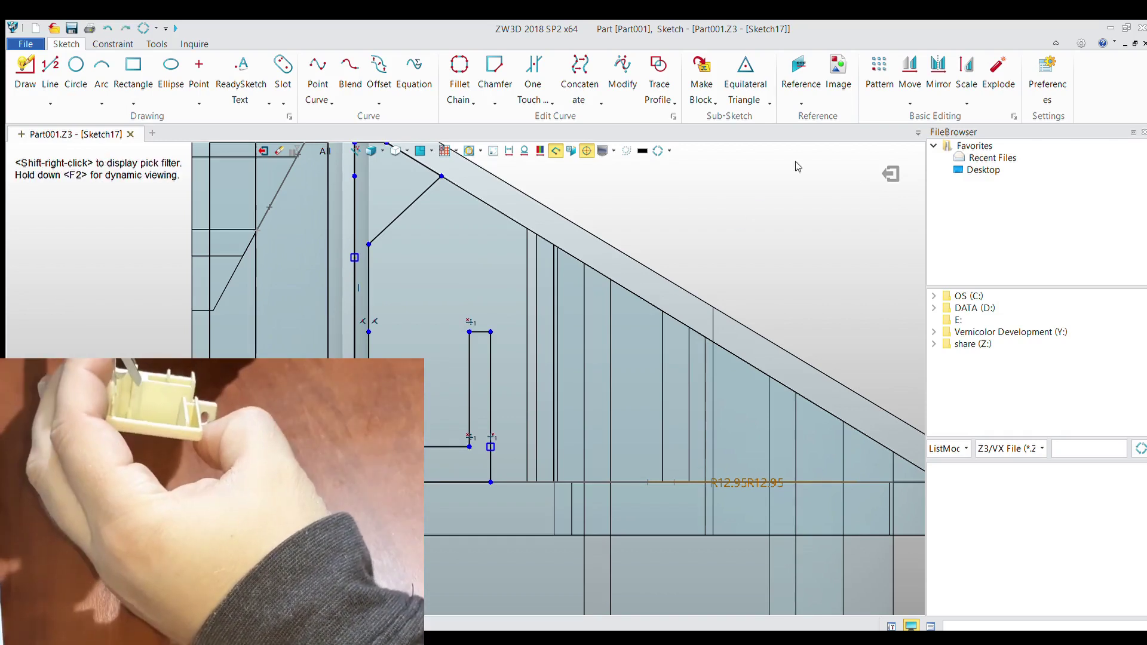
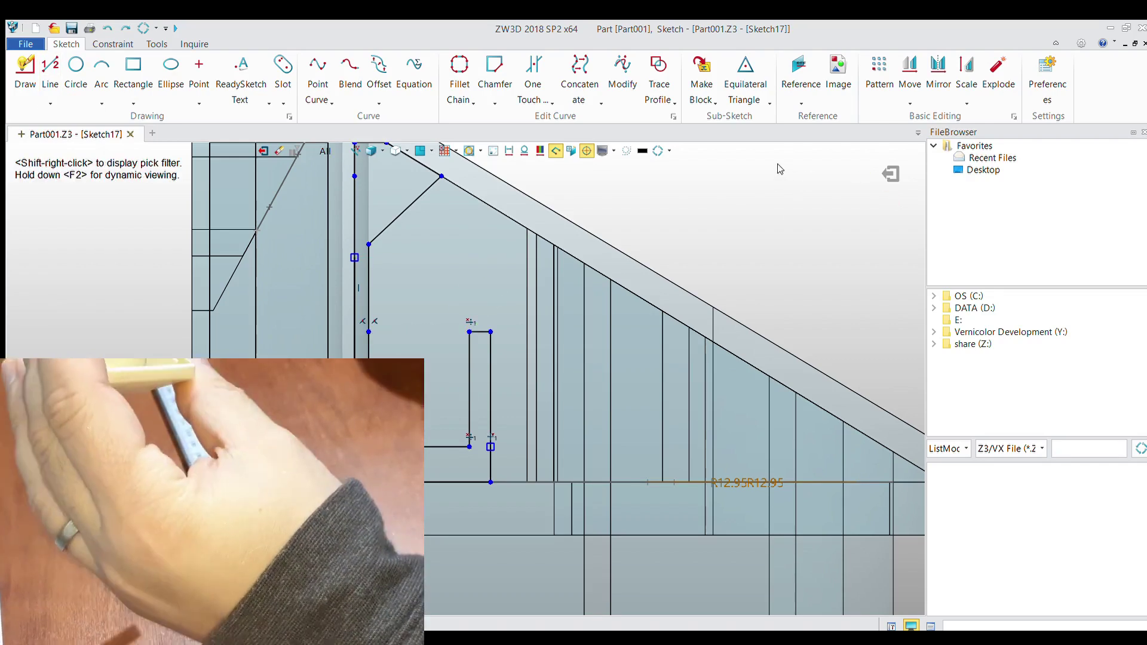
Draw a vertical centre line down through the slot in Sketch17.
left_click(51, 60)
scroll(404, 459, "up", 2)
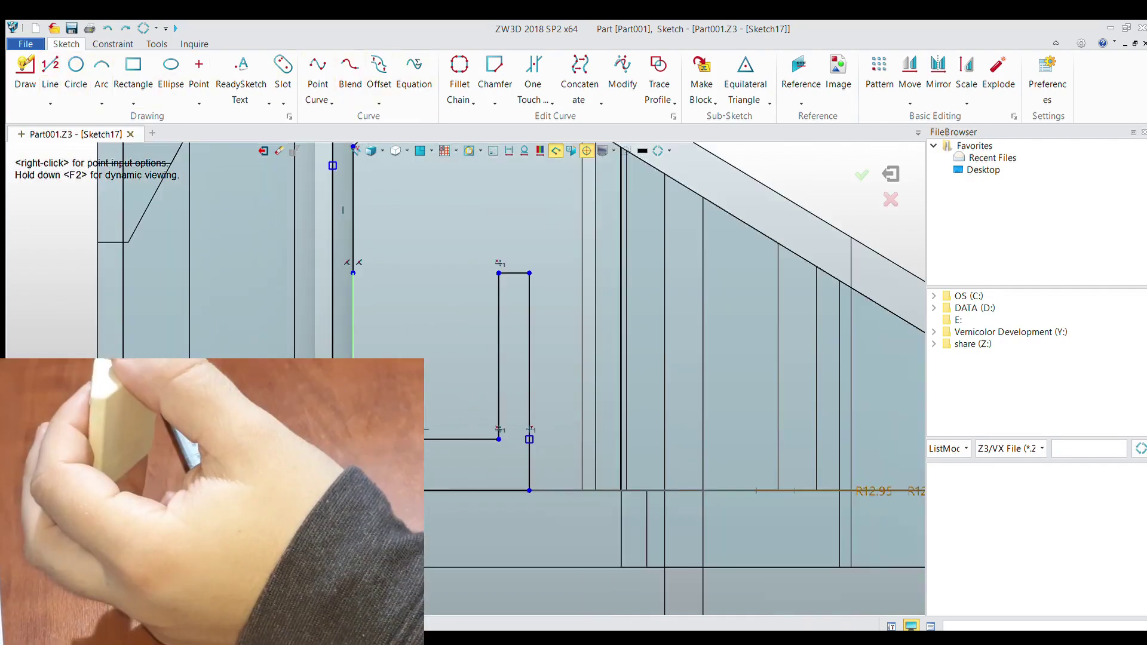
middle_click_drag(758, 174, 782, 390)
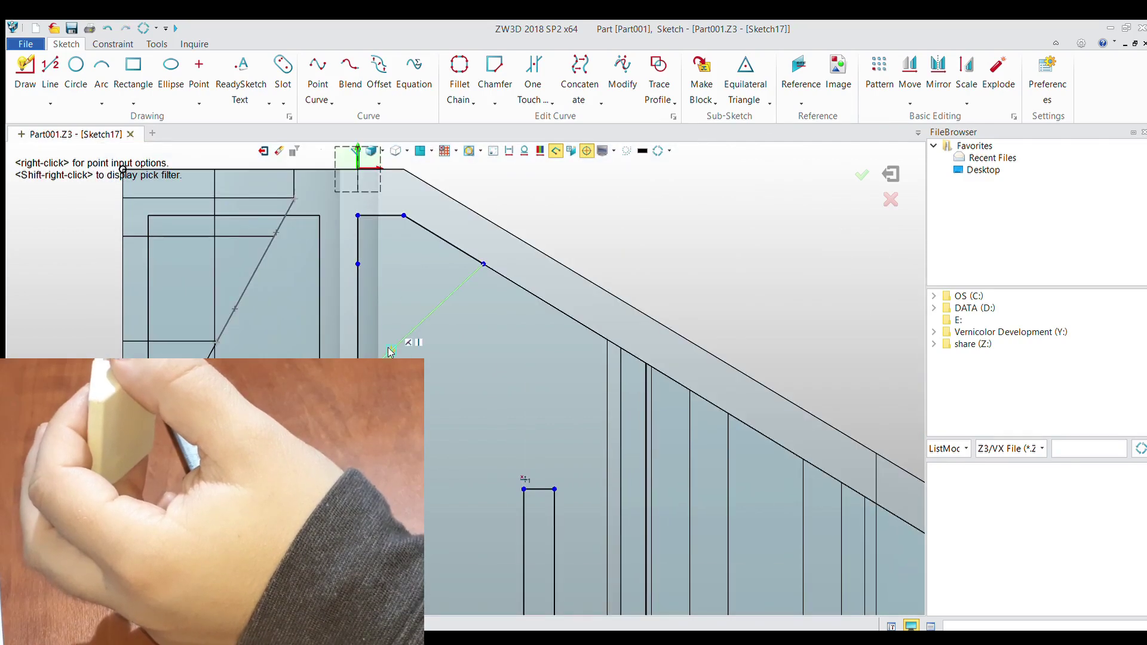
left_click(520, 63)
scroll(538, 358, "down", 1)
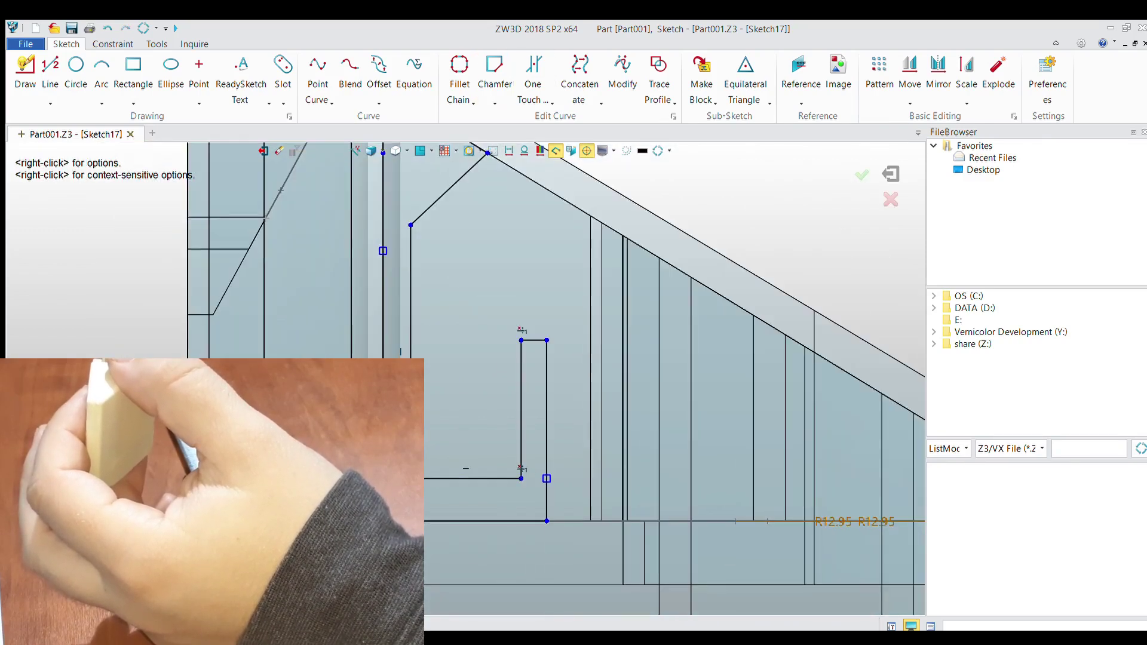
key("Escape")
middle_click_drag(640, 255, 689, 207)
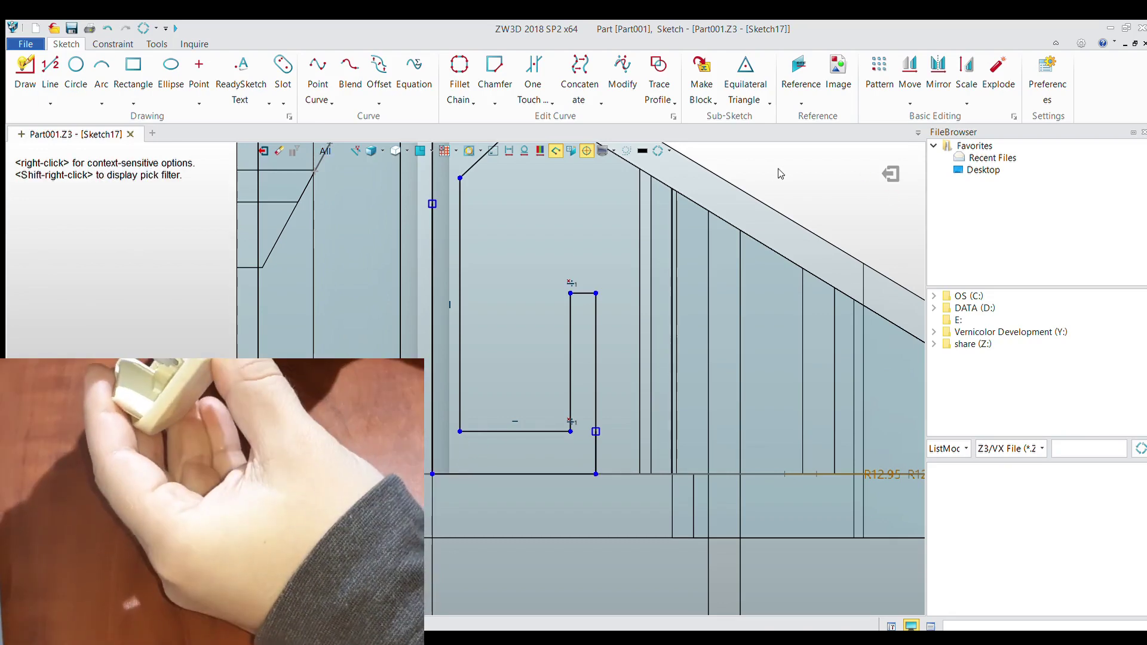
left_click(514, 348)
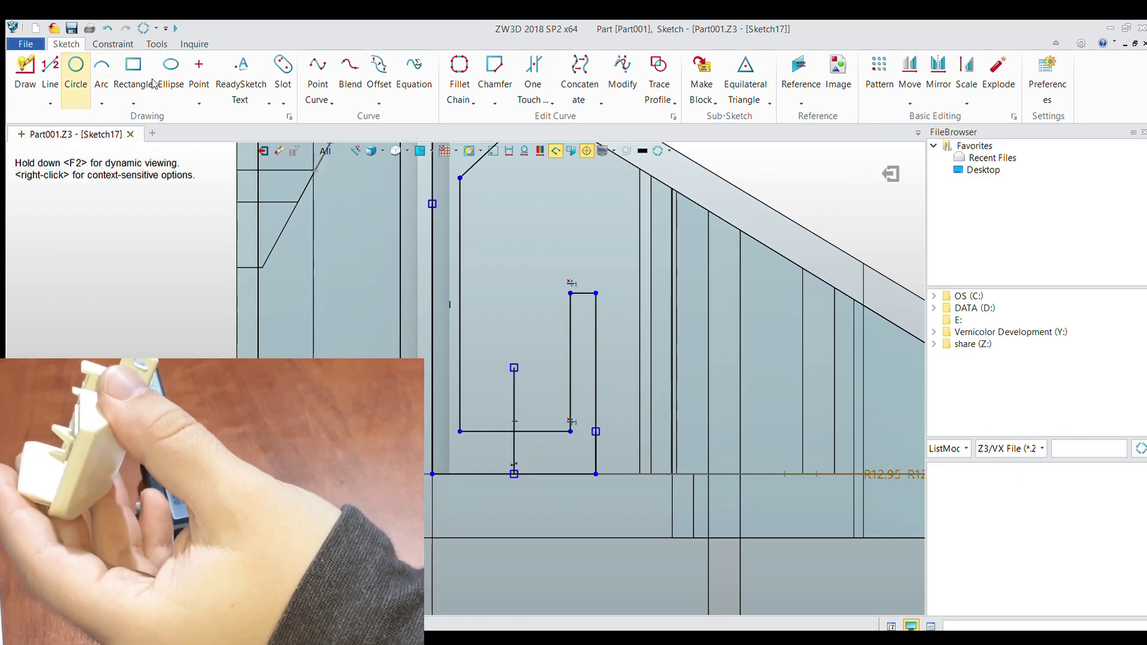
Add a ⌀4.00 circle on the centre line with slanted side lines tangent to it, trimmed to an arc.
left_click(512, 368)
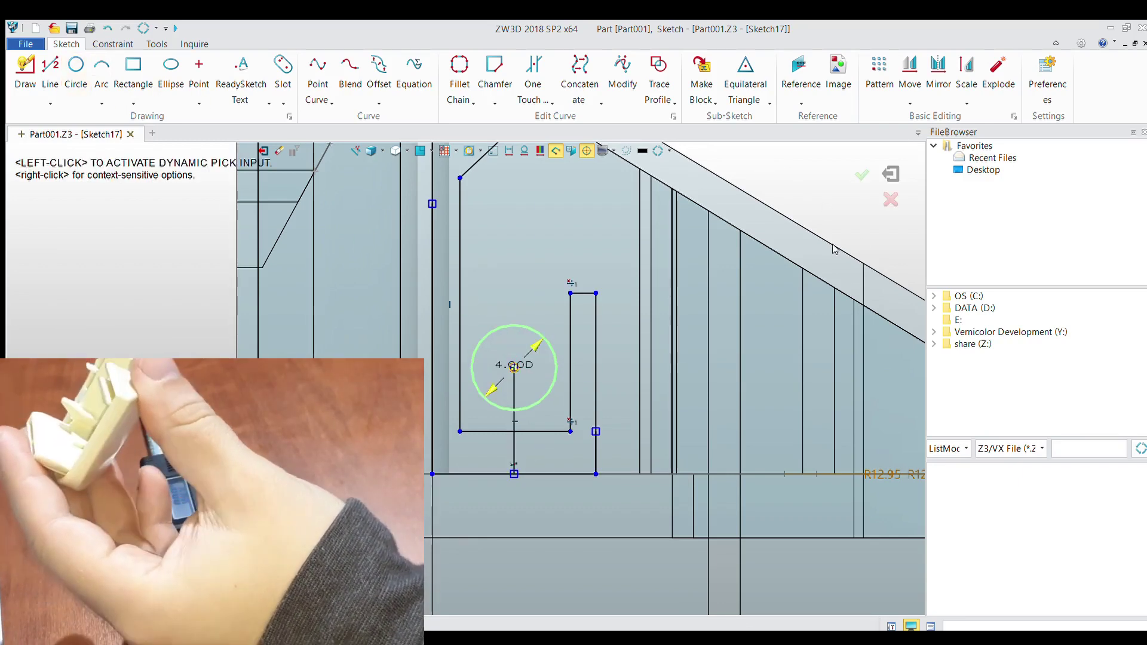
key("Return")
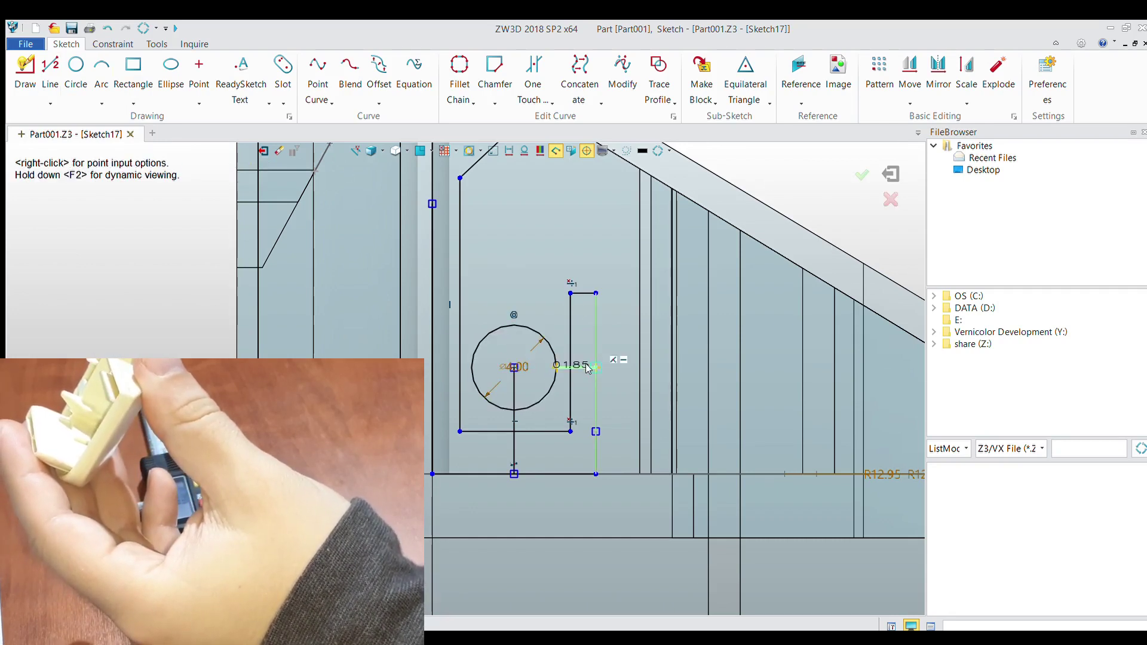
left_click(571, 293)
scroll(543, 296, "up", 1)
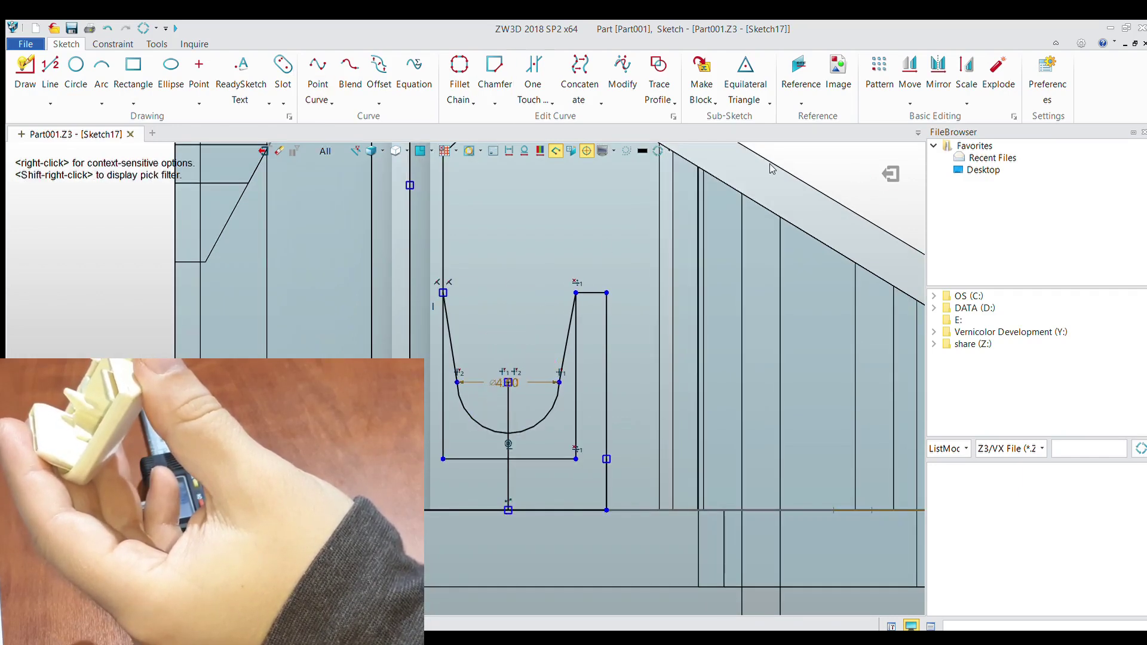
key("ctrl+z")
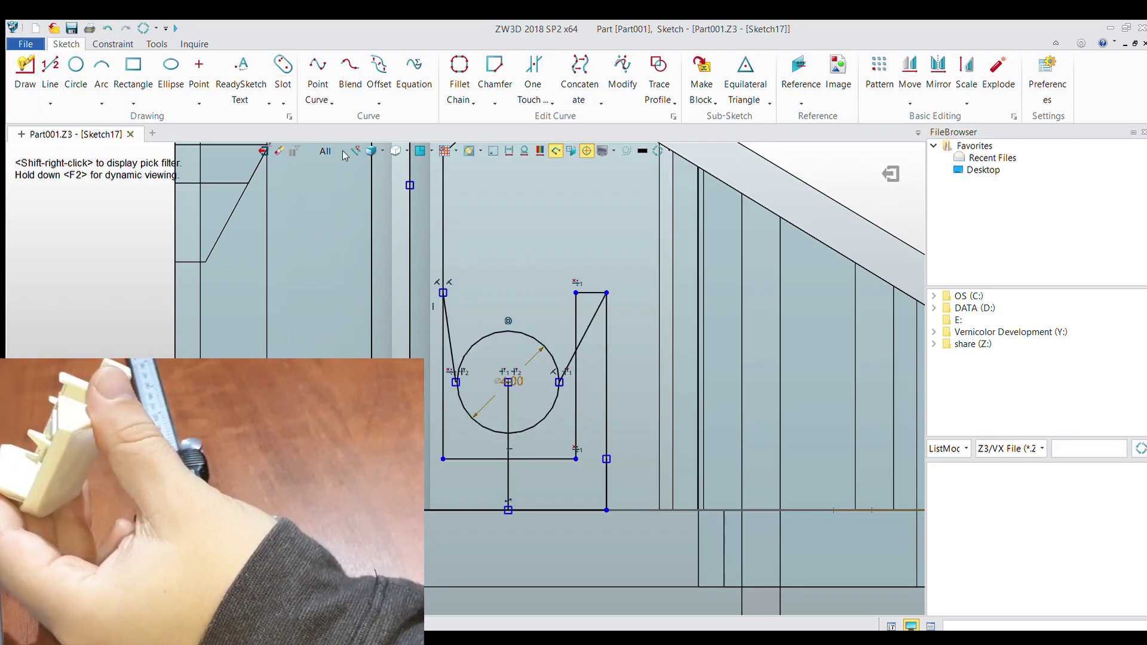
key("ctrl+y")
Close the top of the U with a line from the slanted side's top end.
scroll(455, 395, "up", 3)
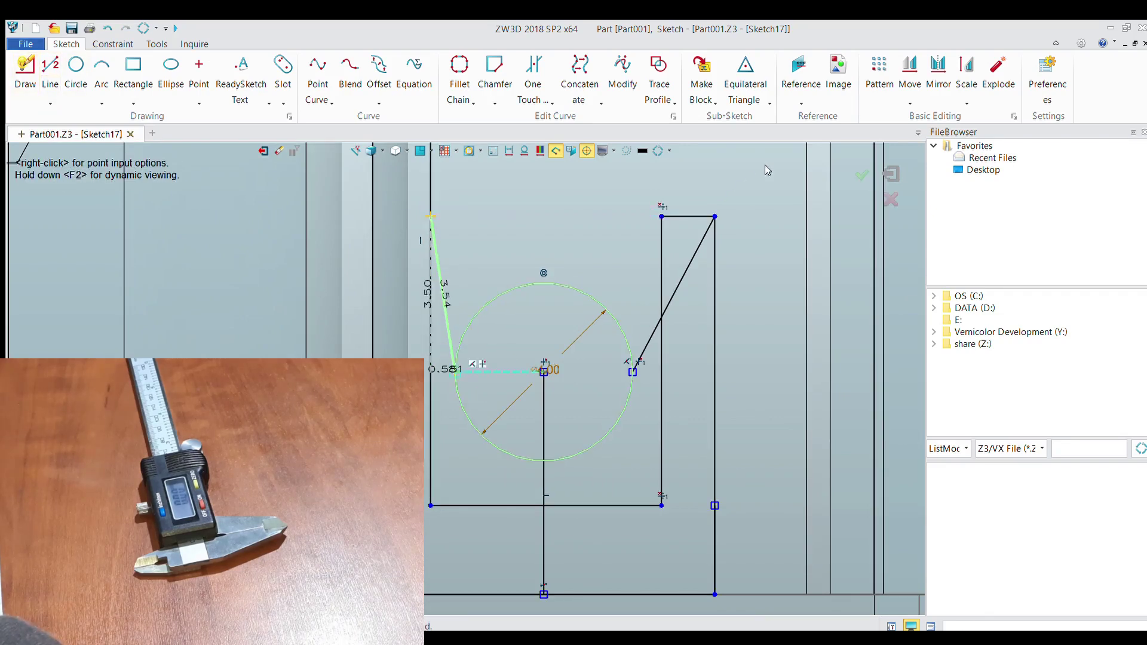
key("Escape")
scroll(639, 314, "down", 2)
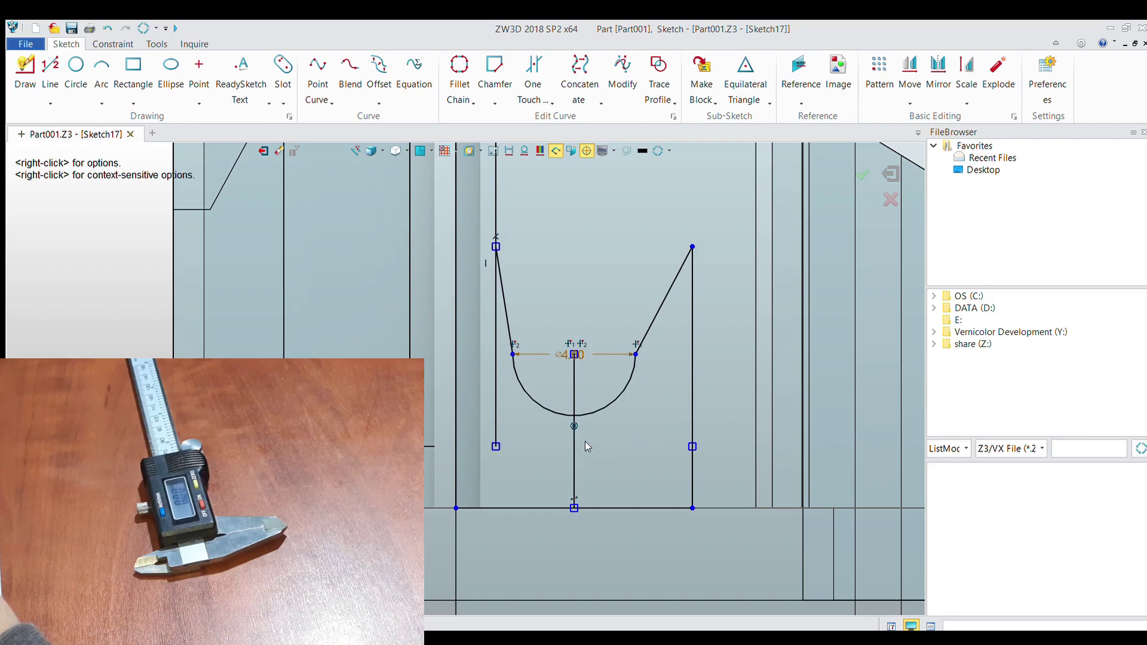
scroll(471, 382, "up", 2)
left_click(661, 174)
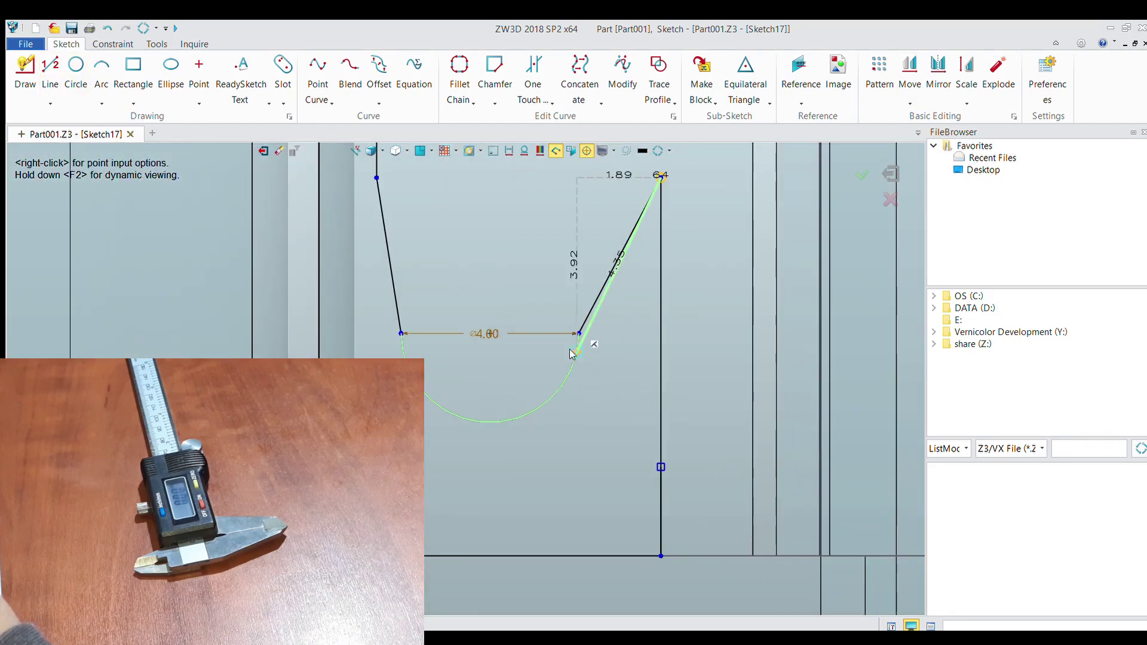
scroll(560, 386, "up", 3)
left_click(561, 374)
scroll(482, 478, "up", 2)
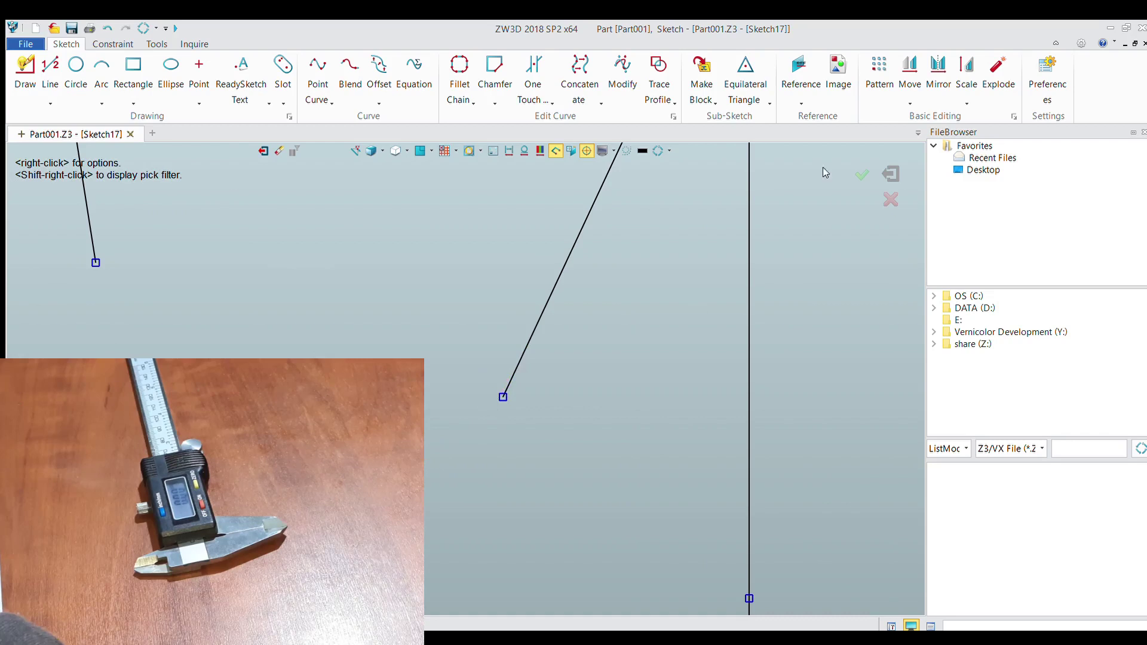
scroll(502, 404, "up", 3)
scroll(642, 356, "down", 5)
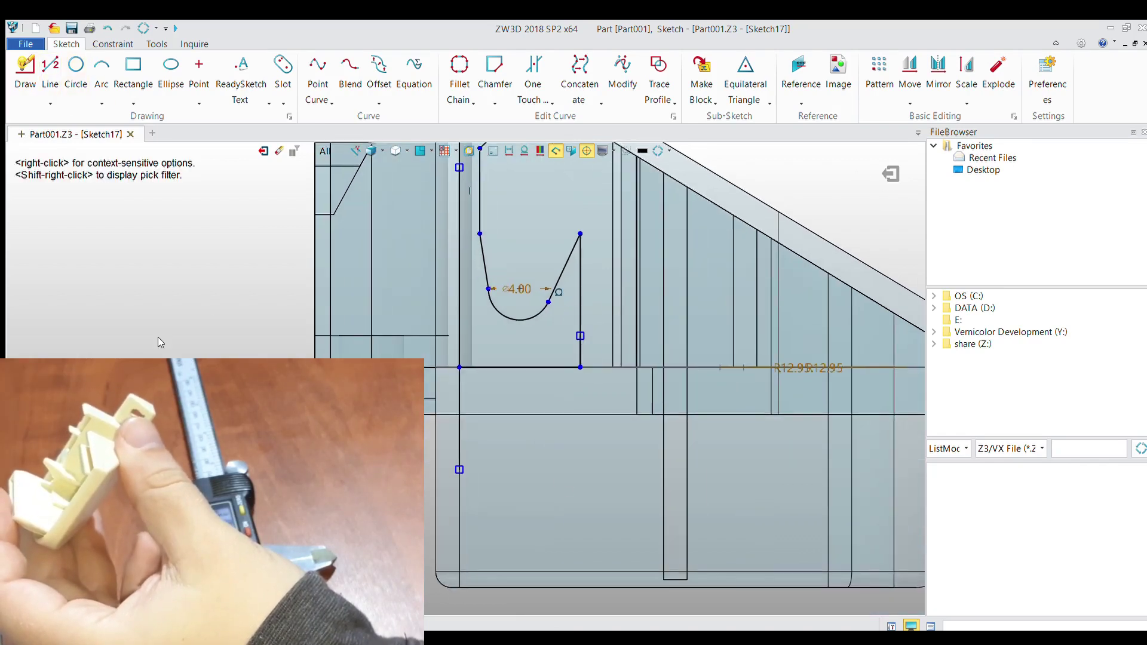
Draw the lower slanted leg with R2.00 and R1.00 fillets, then exit Sketch17.
middle_click(452, 474)
left_click(455, 471)
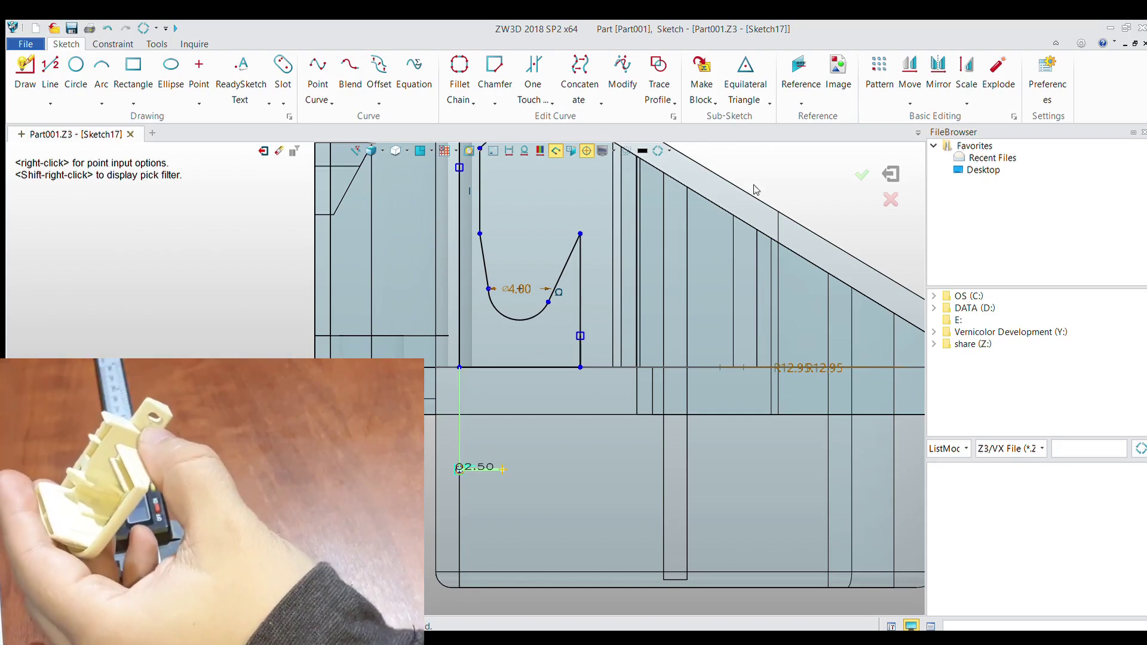
left_click(528, 287)
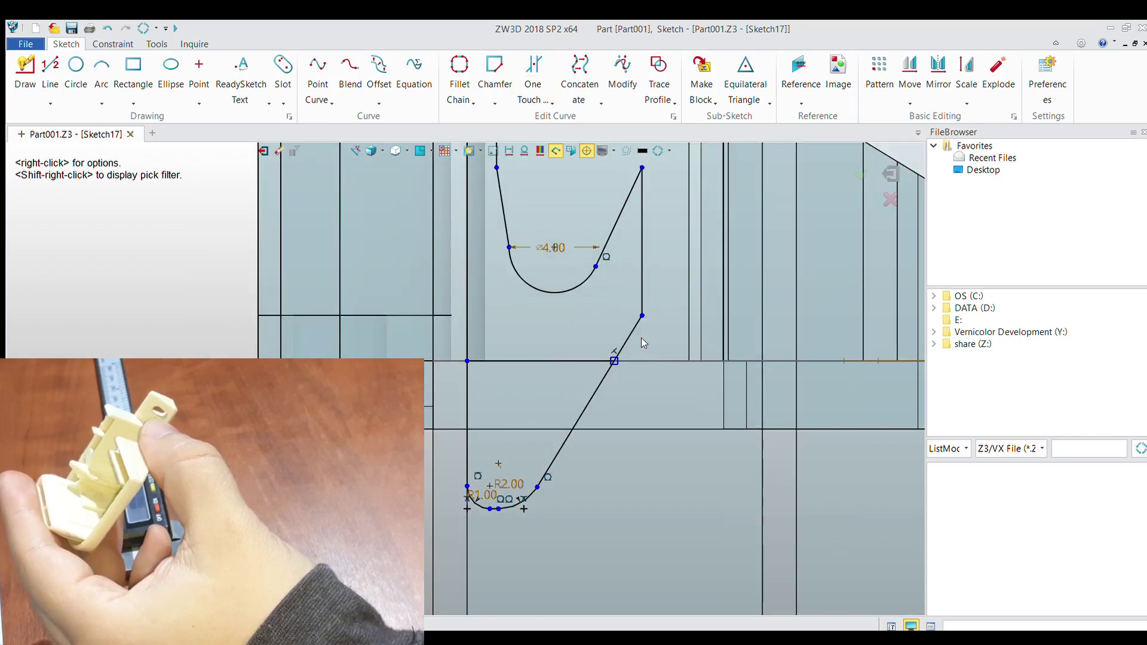
scroll(643, 342, "down", 5)
left_click(263, 151)
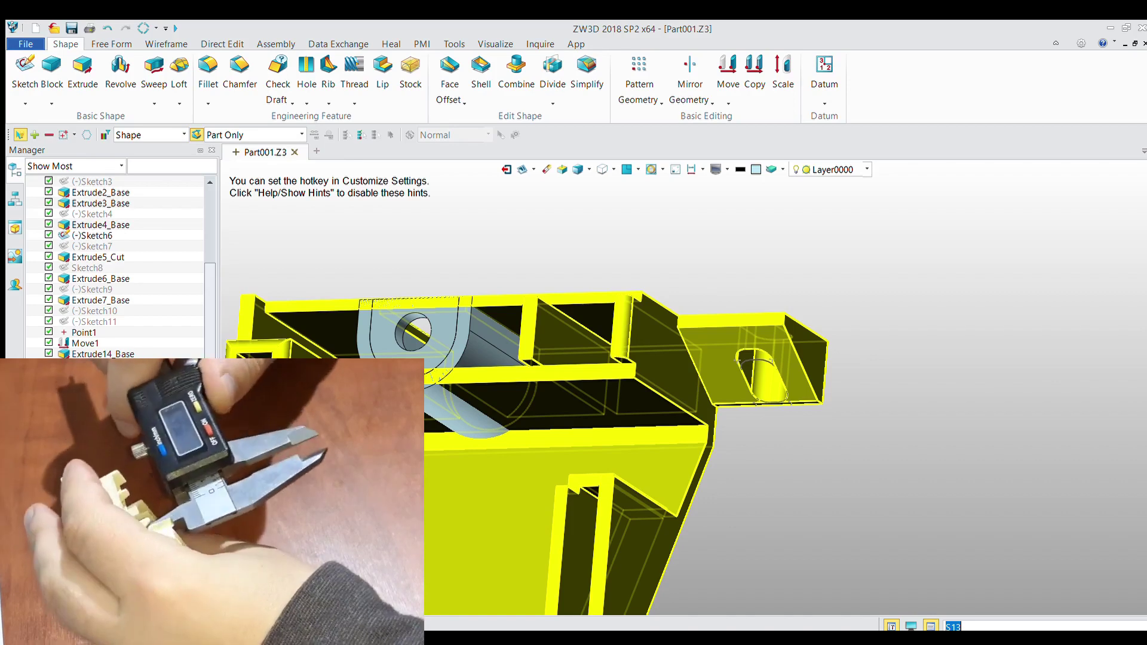
Extrude Sketch17 two-sided from 7.5 mm to 9.1 mm as Extrude15_Base.
left_click(82, 68)
key("BackSpace")
key("BackSpace")
key("BackSpace")
type("7.5")
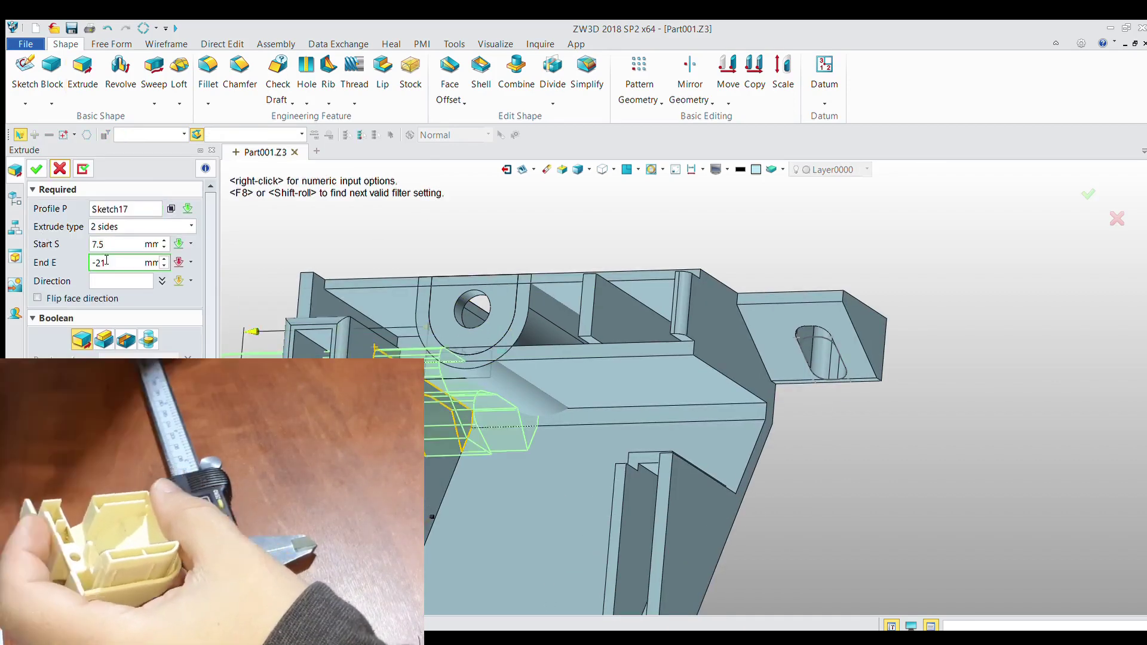
triple_click(106, 261)
key("BackSpace")
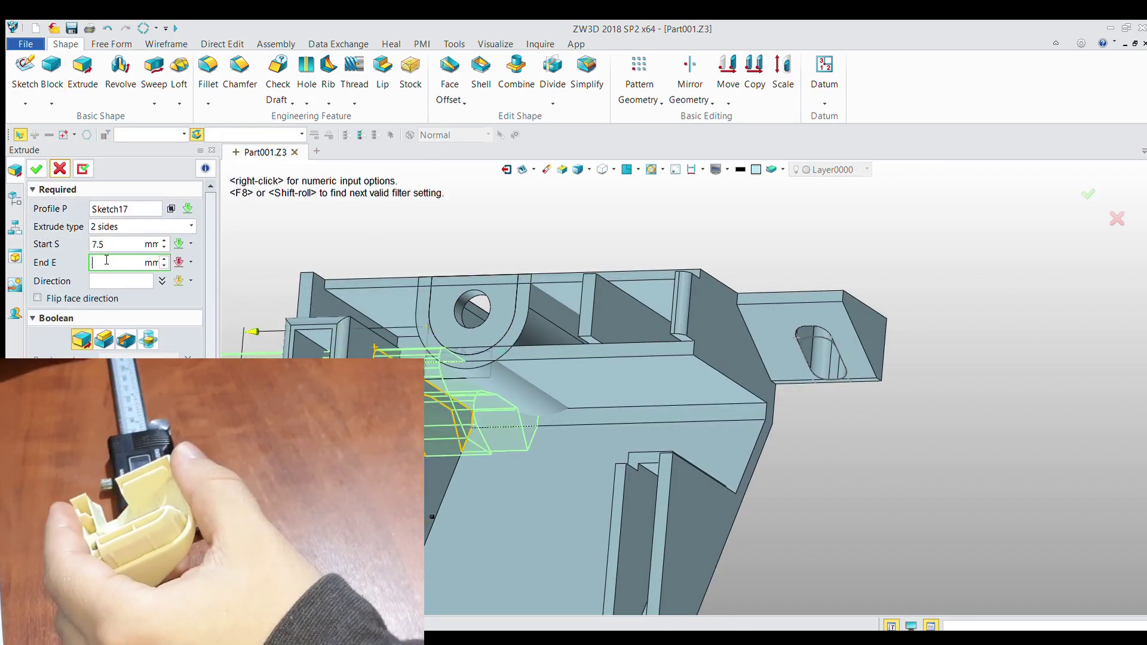
type("9.1")
key("Return")
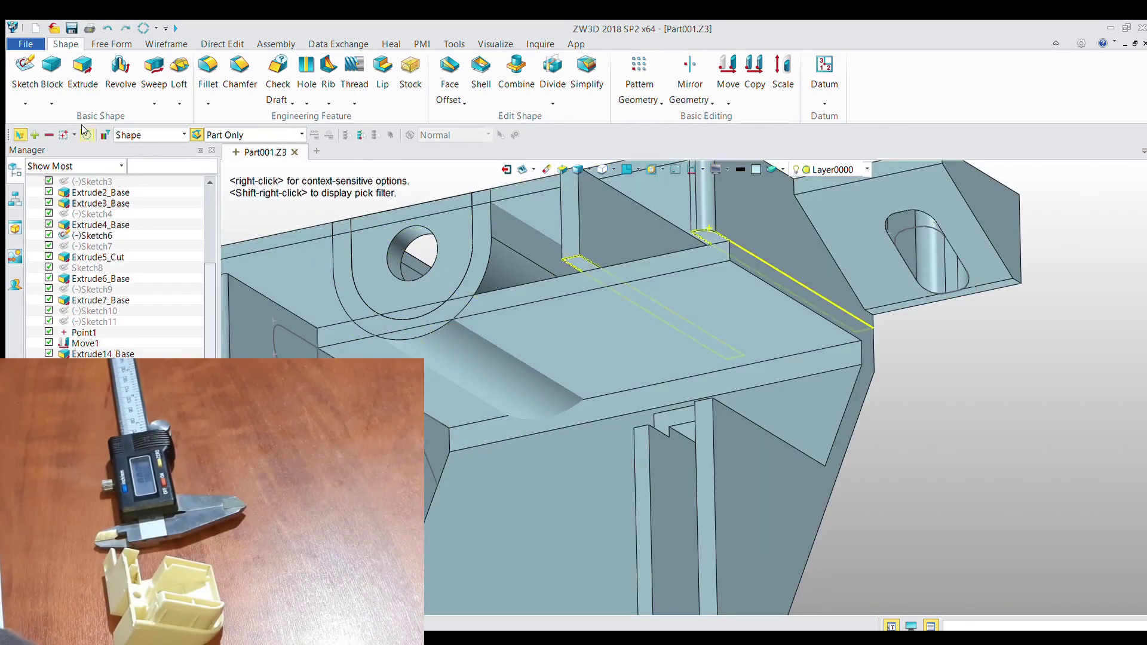
middle_click(448, 387)
mouse_move(449, 387)
middle_mouse_down()
mouse_move(442, 404)
mouse_move(546, 417)
mouse_move(526, 460)
mouse_move(584, 466)
mouse_move(800, 547)
middle_mouse_up()
Start a sketch on a part face, exit back to the part, and orbit around the hole boss.
left_click(559, 386)
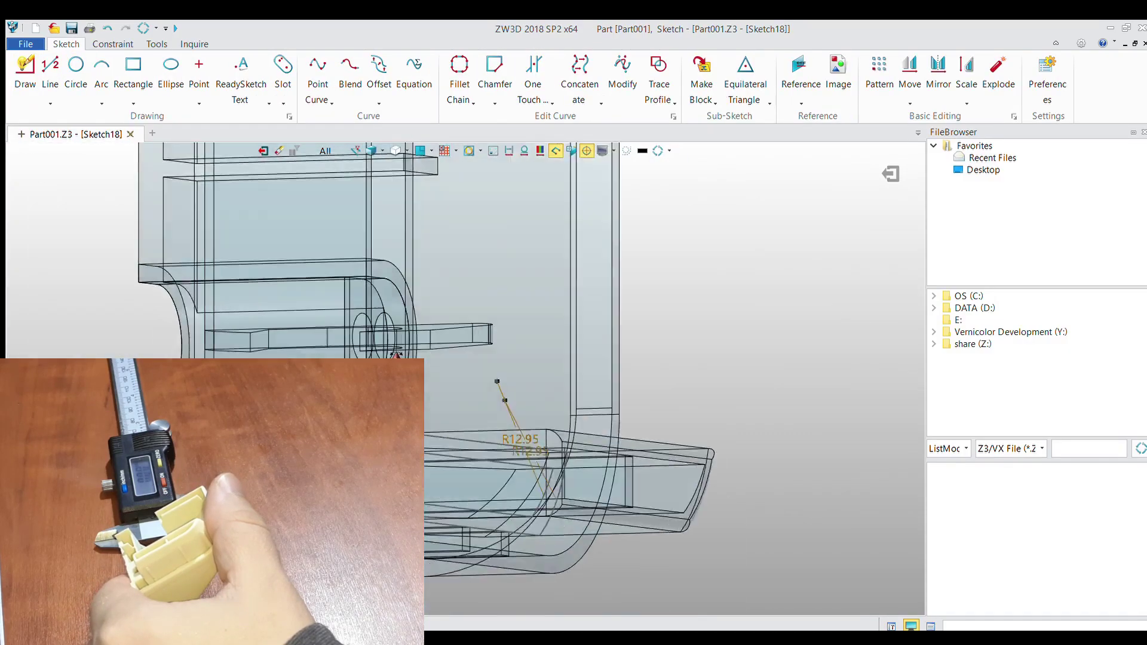
scroll(597, 520, "up", 5)
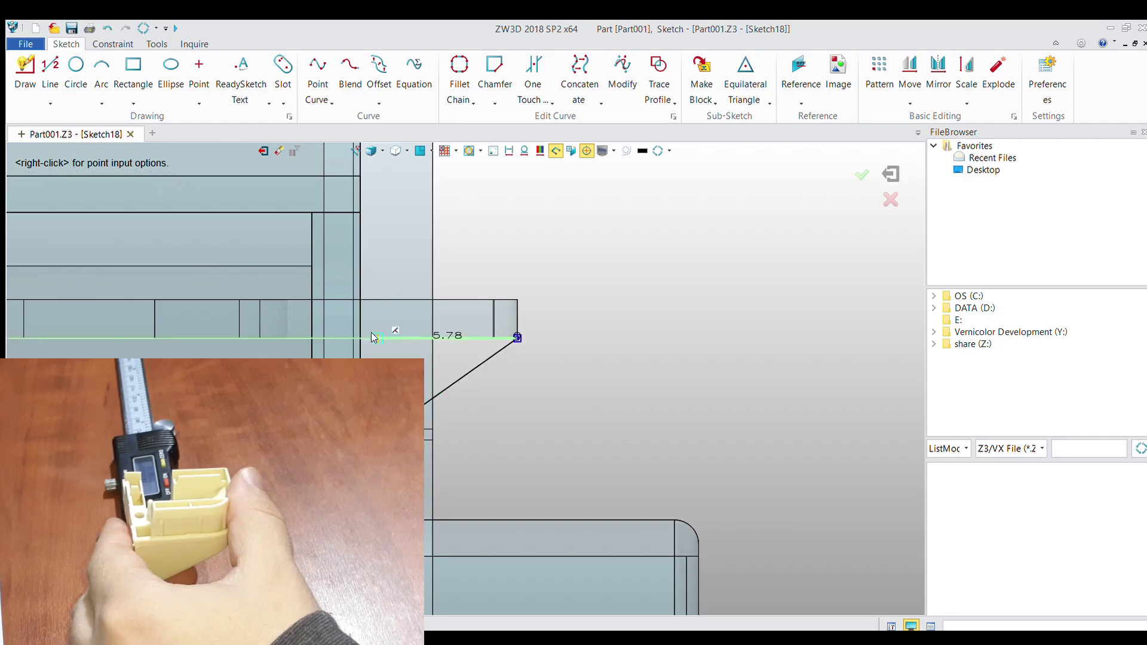
left_click(890, 174)
scroll(550, 371, "up", 3)
mouse_move(551, 371)
middle_mouse_down()
mouse_move(552, 396)
mouse_move(519, 422)
mouse_move(618, 387)
middle_mouse_up()
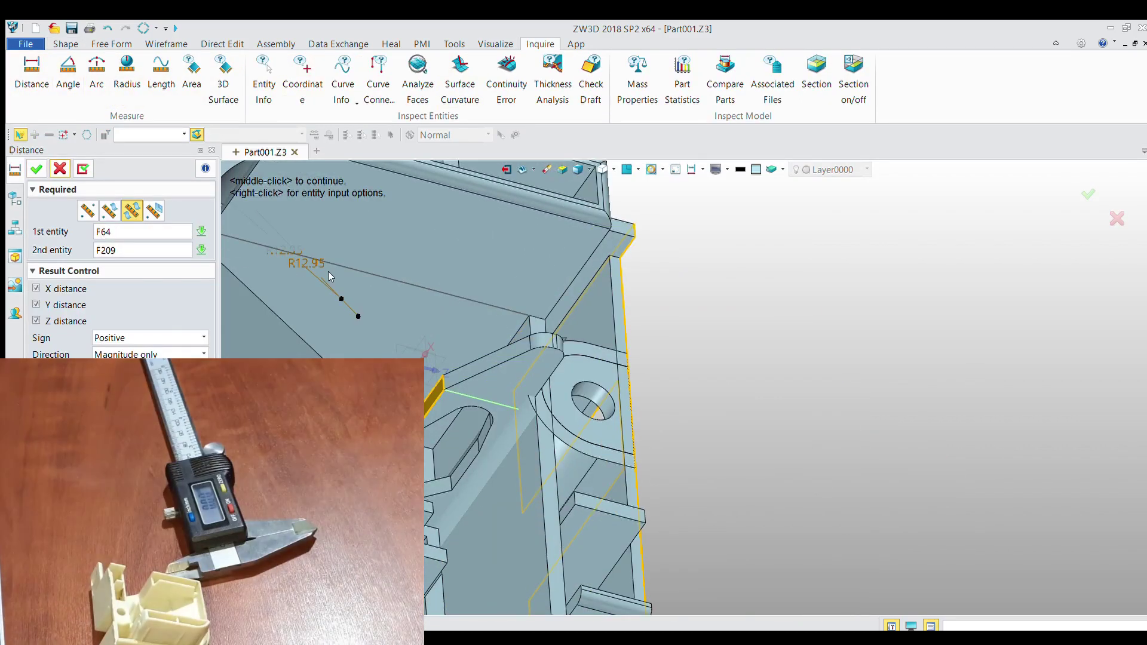
Close the distance inquiry and move the lug body 2 mm along direction 0,0,-1.
middle_click(331, 276)
left_click(66, 43)
left_click(728, 72)
left_click(513, 419)
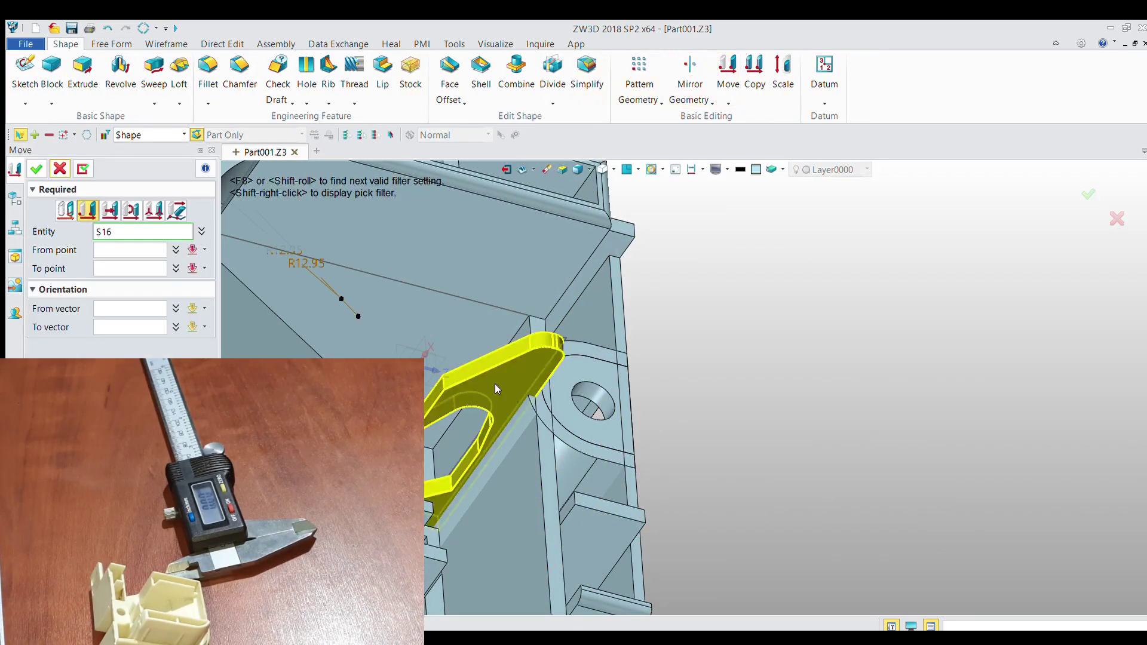
scroll(506, 369, "up", 3)
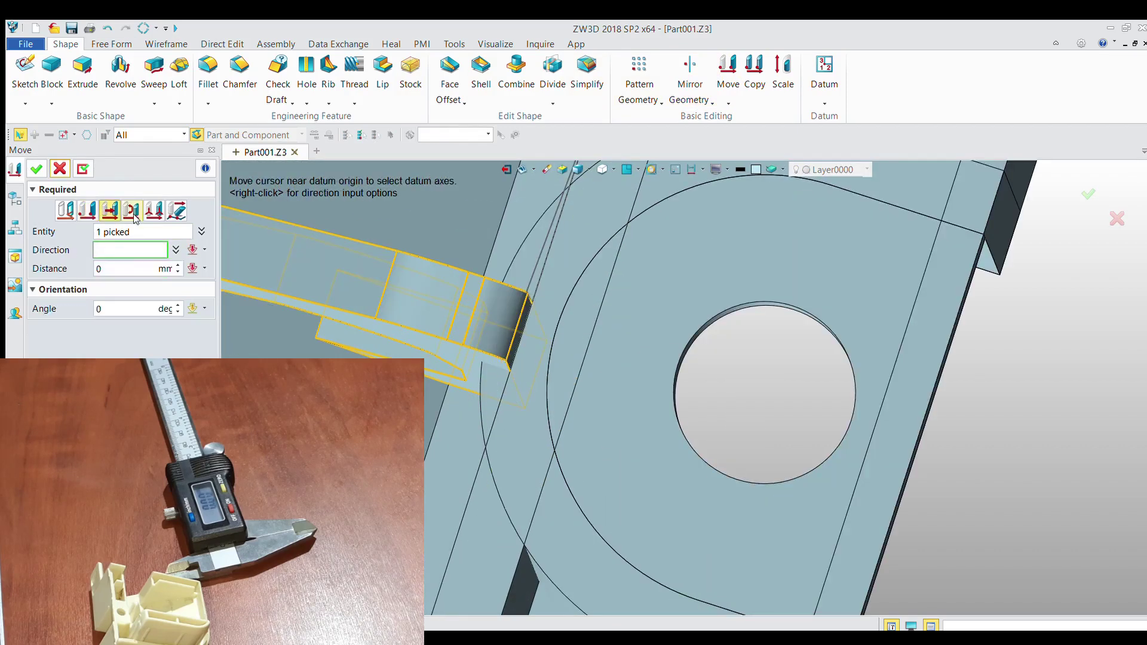
scroll(489, 426, "down", 5)
left_click(176, 264)
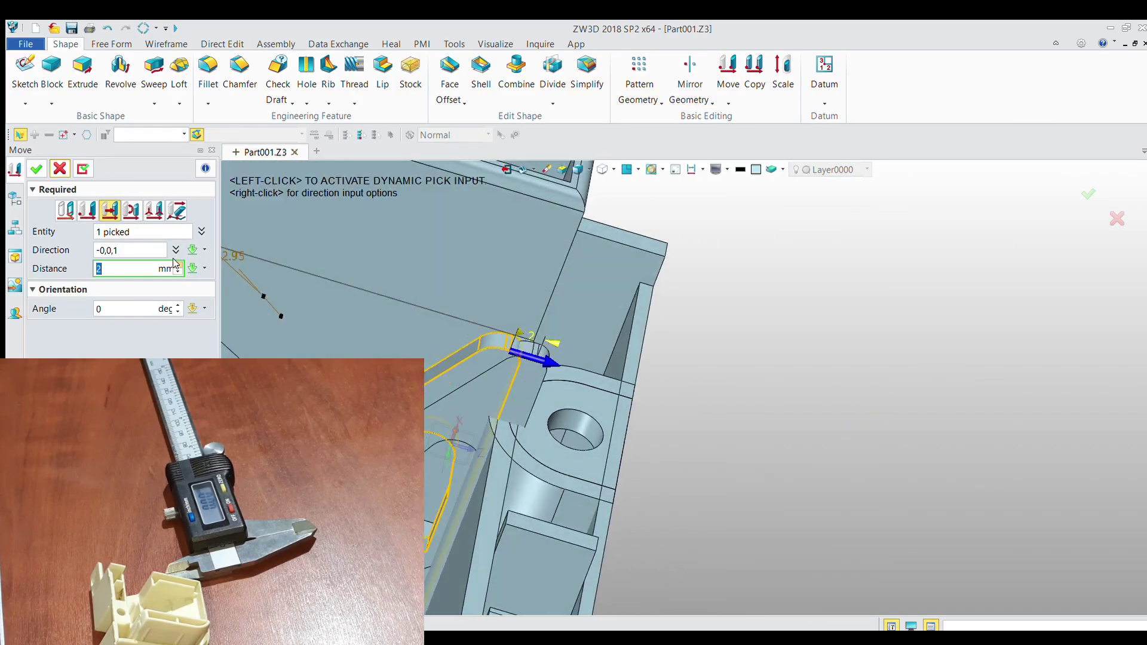
left_click(36, 168)
mouse_move(342, 226)
right_mouse_down()
mouse_move(358, 352)
mouse_move(544, 393)
right_mouse_up()
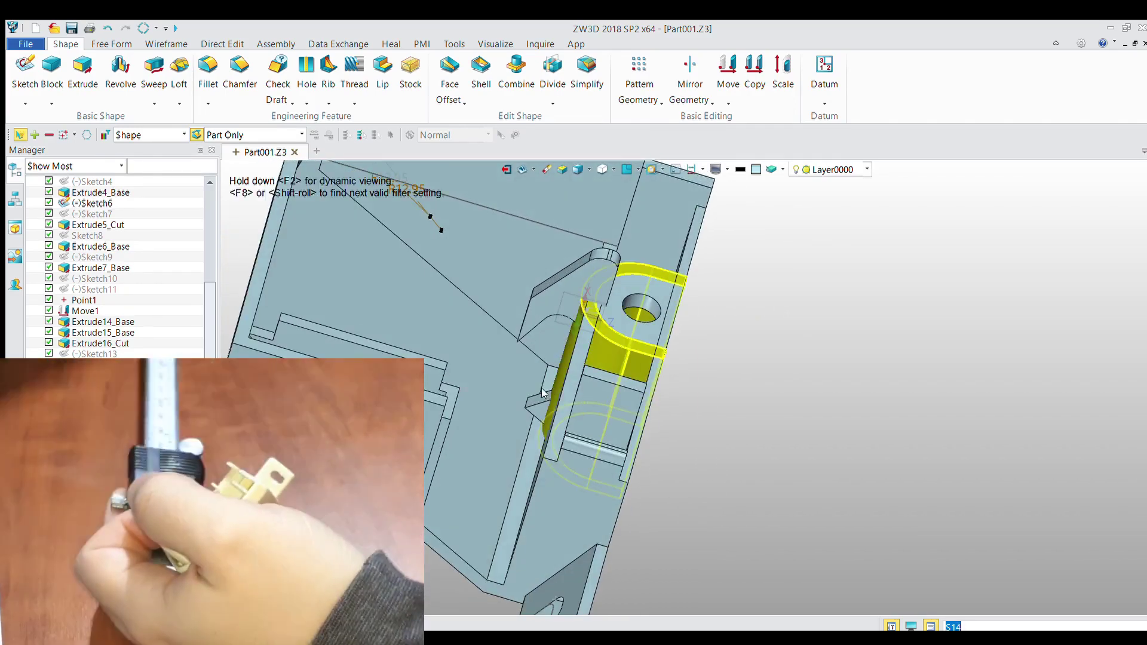
Try distance measurements on the part, cancelling them after reorienting the view.
left_click(540, 43)
left_click(31, 74)
key("Escape")
left_click(29, 63)
mouse_move(359, 334)
right_mouse_down()
mouse_move(431, 335)
mouse_move(520, 282)
mouse_move(464, 402)
mouse_move(454, 367)
mouse_move(430, 418)
right_mouse_up()
key("Escape")
Extrude Sketch18 two-sided from 7.5 to 9.1 mm.
left_click(65, 43)
left_click(82, 67)
key("Escape")
left_click(82, 68)
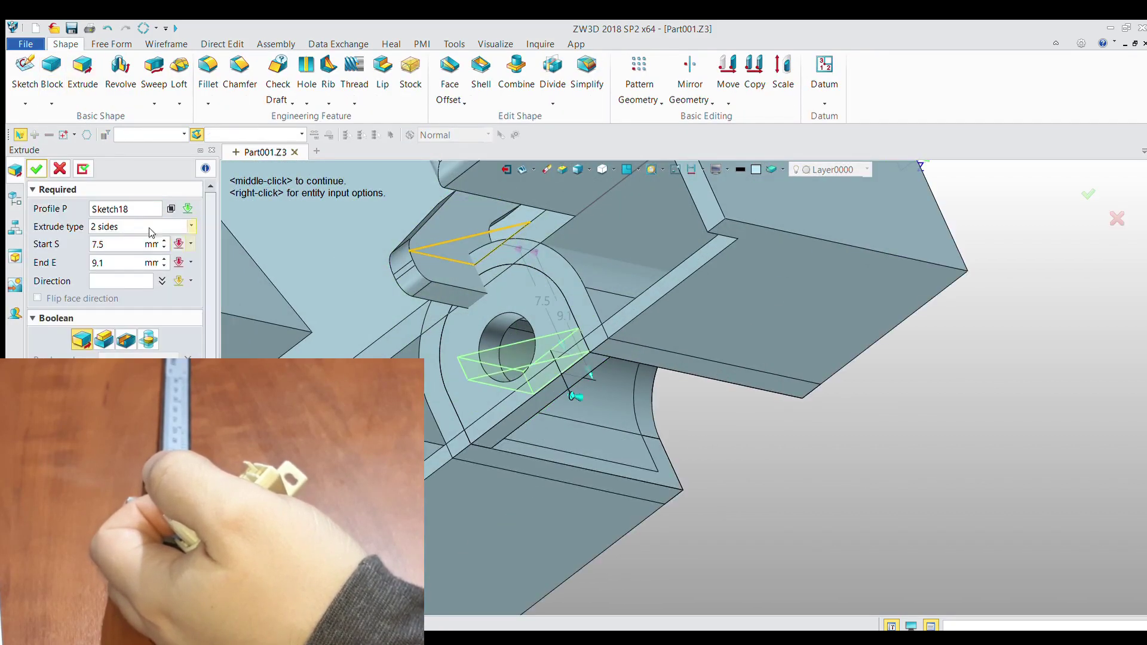
mouse_move(576, 396)
right_mouse_down()
mouse_move(434, 242)
mouse_move(418, 287)
right_mouse_up()
key("Escape")
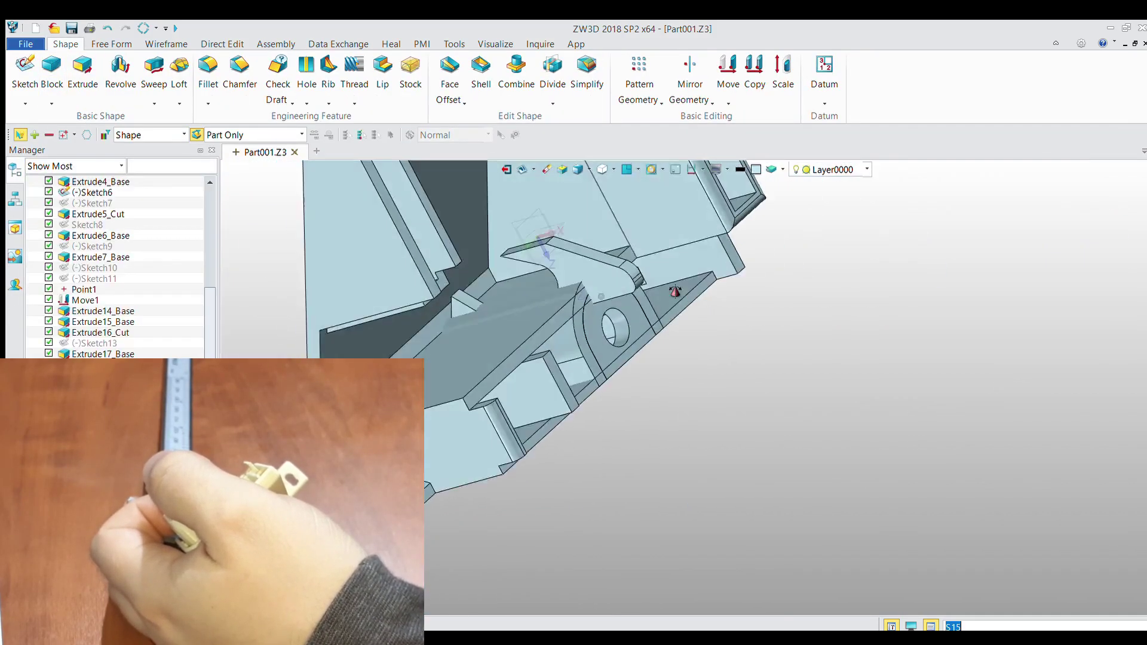
Extrude edge E535 from 0 to 2 mm.
left_click(82, 67)
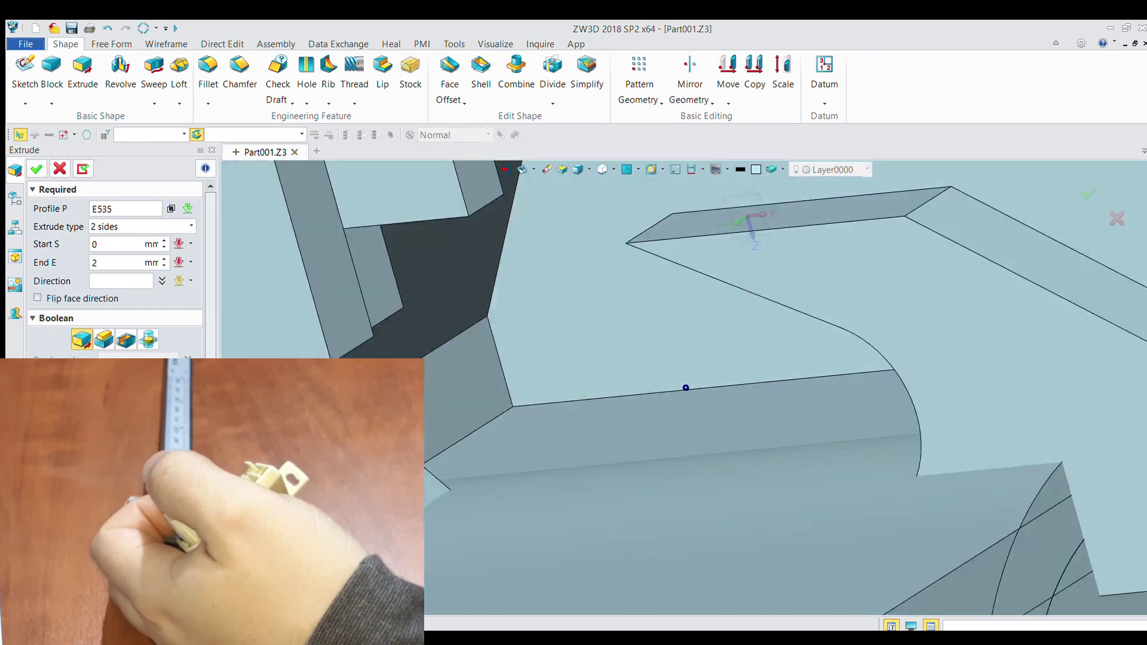
key("Escape")
right_click_drag(685, 388, 456, 361)
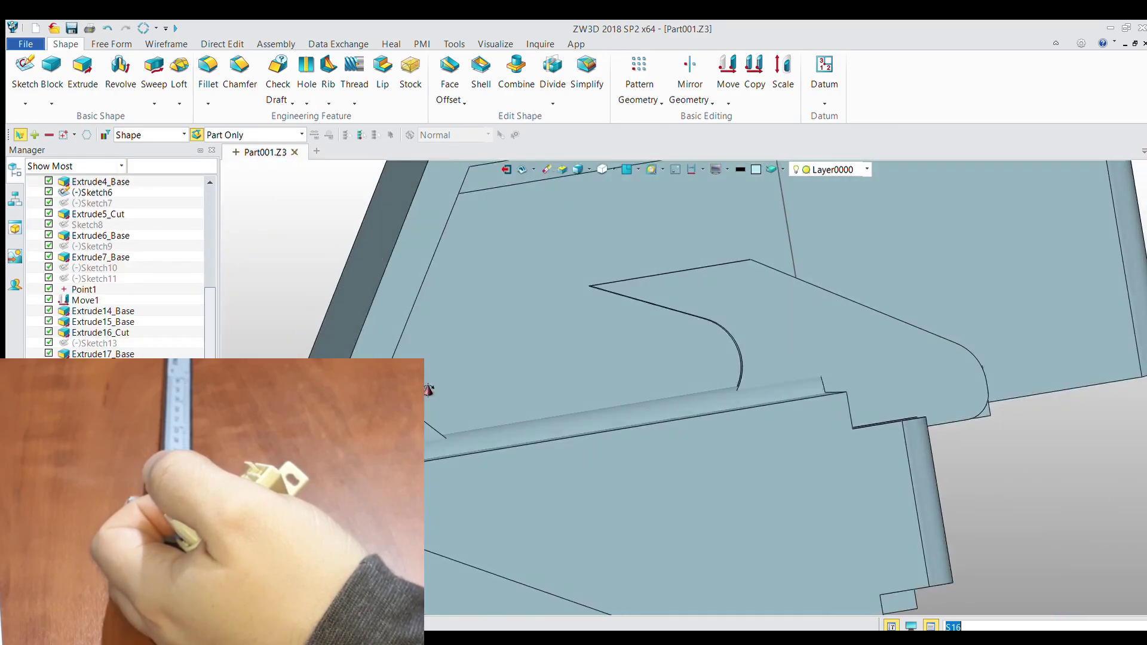
left_click(82, 68)
left_click(323, 345)
mouse_move(324, 339)
right_mouse_down()
mouse_move(408, 316)
mouse_move(595, 315)
right_mouse_up()
key("Escape")
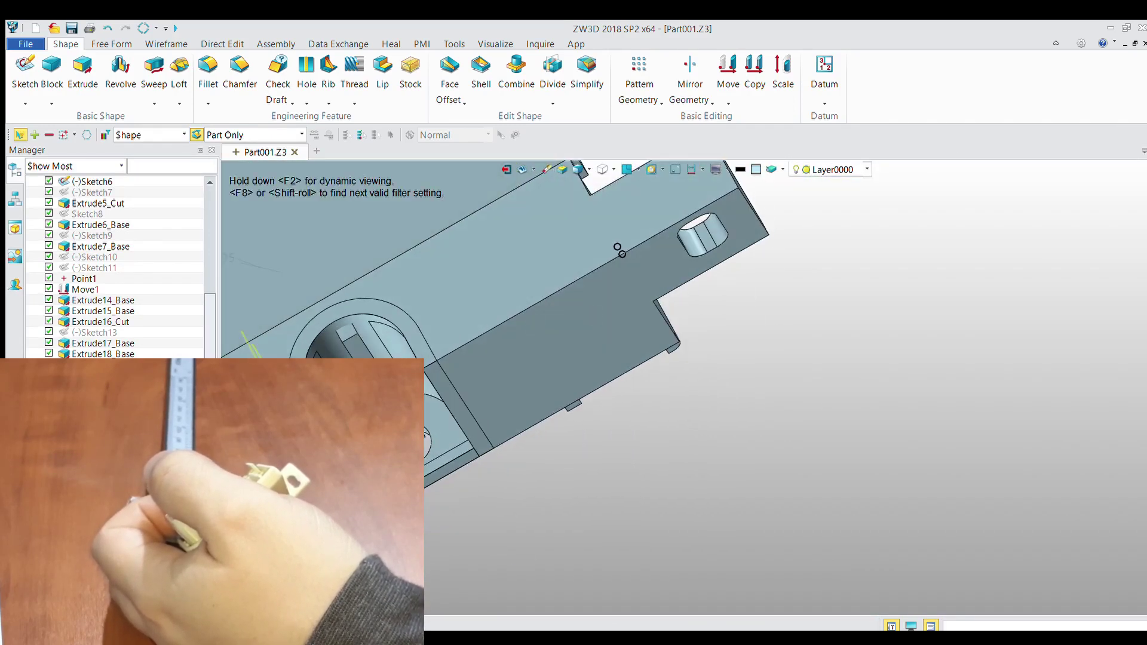
Cut Sketch16 into the part to -19 mm with the subtract boolean.
middle_click(619, 250)
left_click(169, 209)
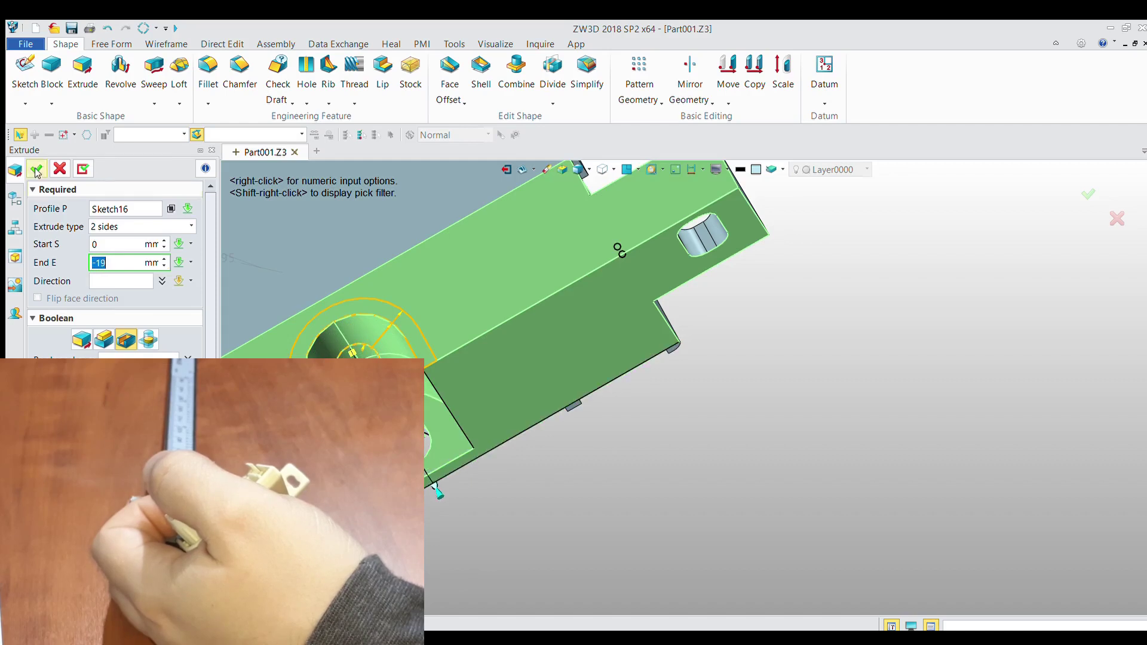
left_click(36, 172)
right_click_drag(460, 503, 499, 408)
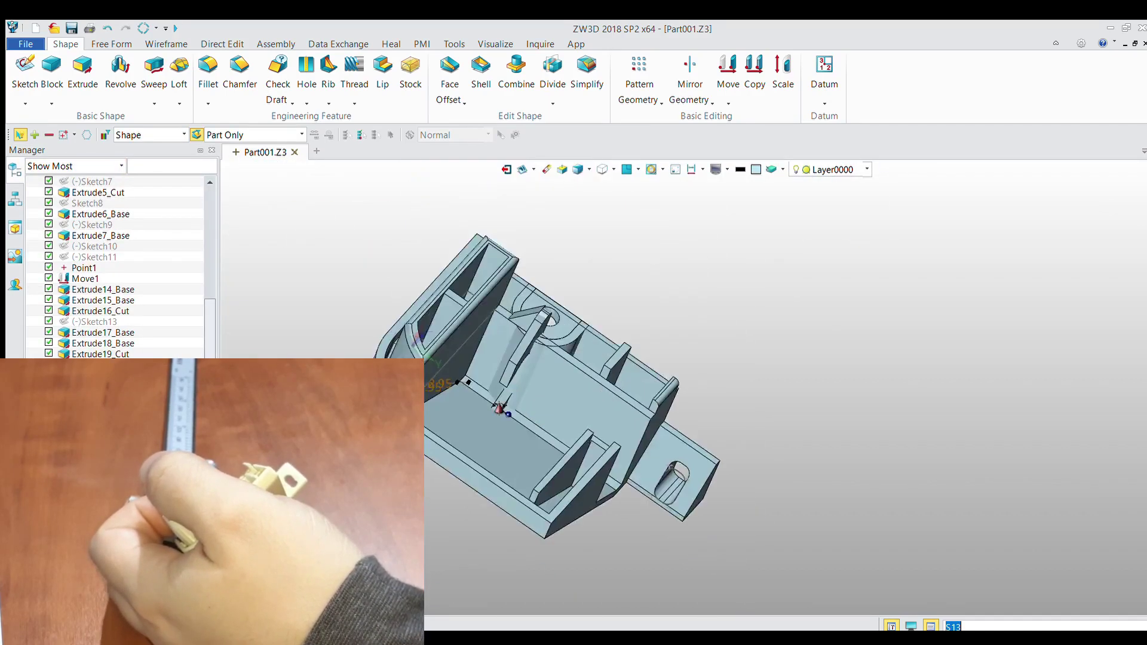
scroll(486, 425, "up", 3)
Combine lug body S14 into base body S13 as one solid.
left_click(516, 69)
left_click(508, 406)
middle_click(1088, 172)
mouse_move(423, 341)
right_mouse_down()
mouse_move(482, 368)
mouse_move(434, 319)
right_mouse_up()
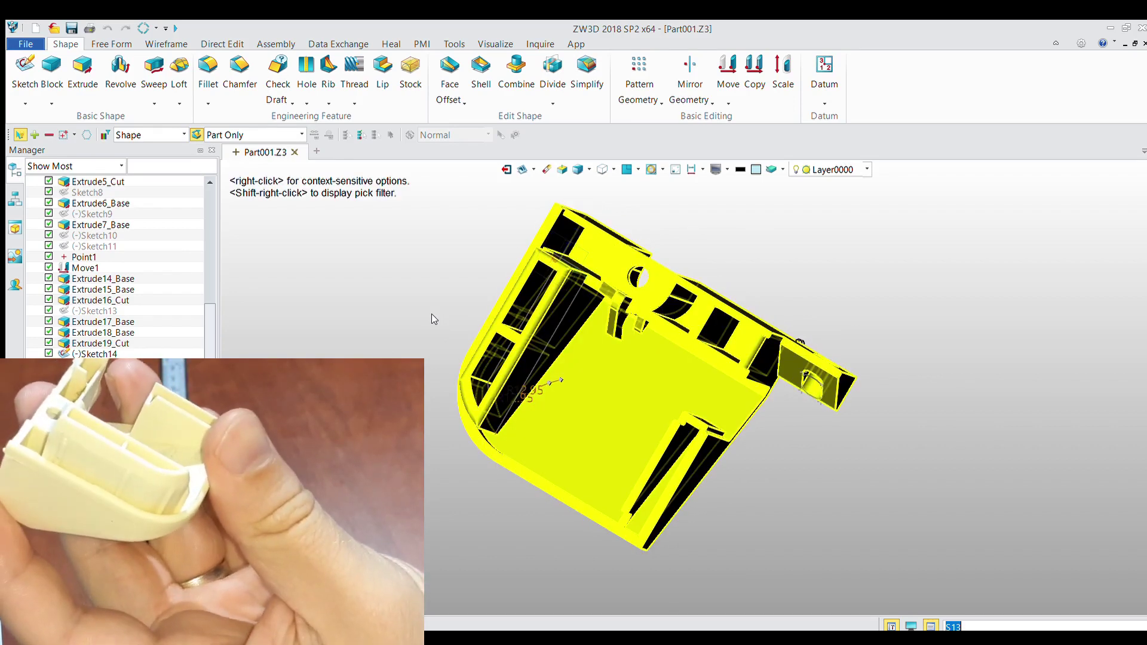
Orbit the merged housing to check its top, sides, slot, hole and inner ribs.
right_click_drag(342, 318, 335, 383)
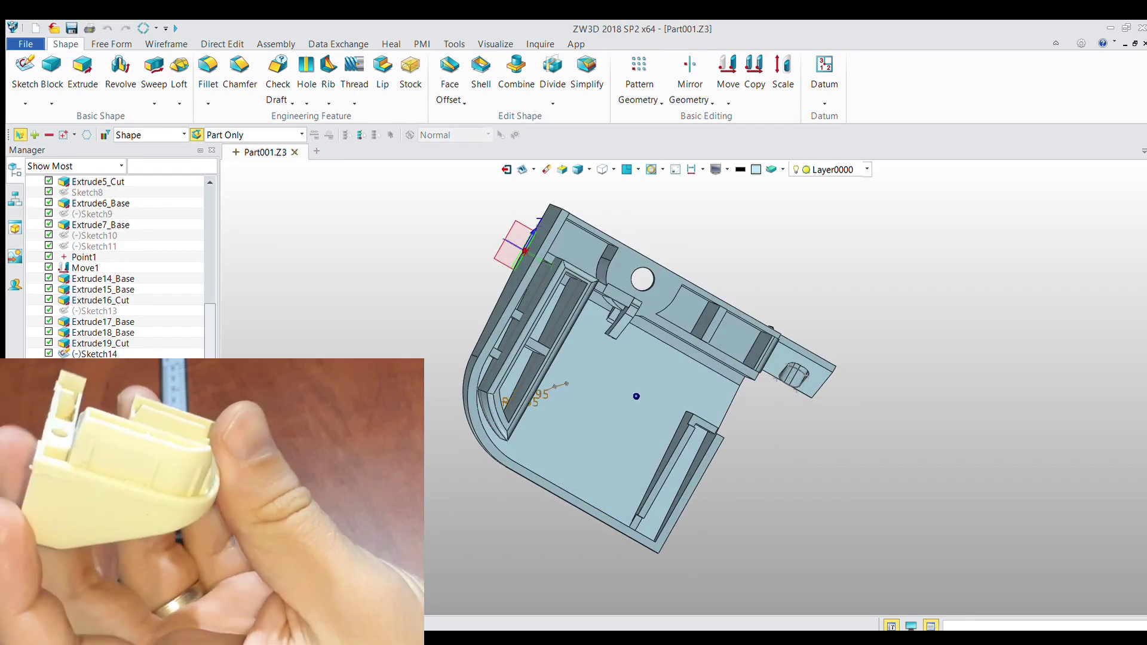
mouse_move(335, 383)
right_mouse_down()
mouse_move(502, 293)
mouse_move(640, 247)
right_mouse_up()
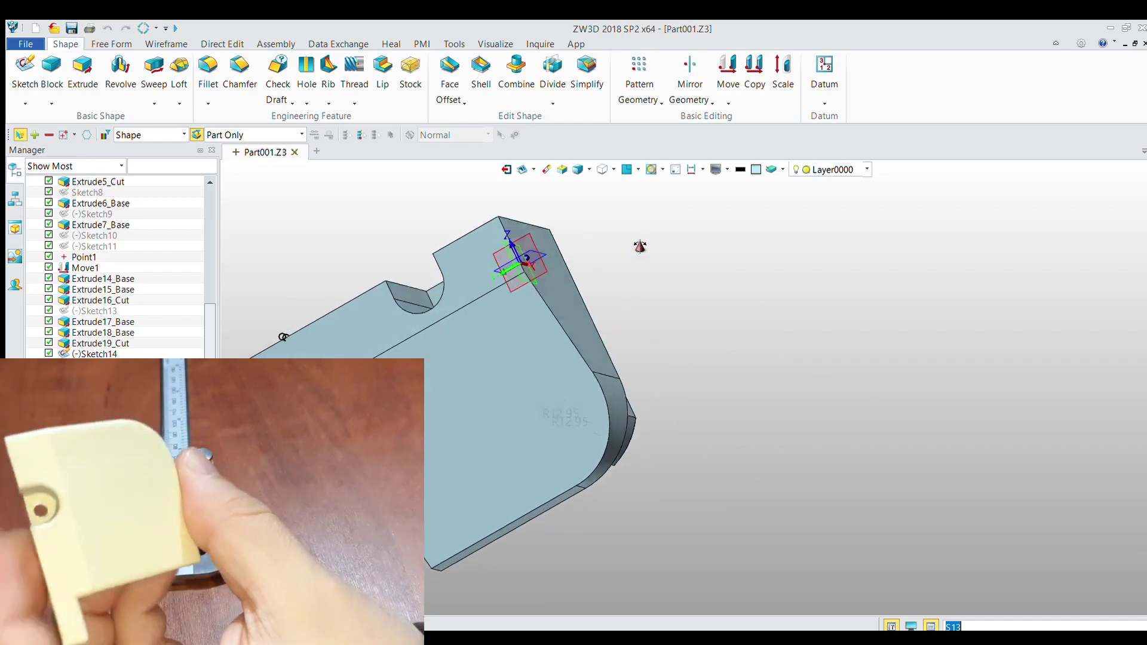
right_click_drag(654, 242, 683, 292)
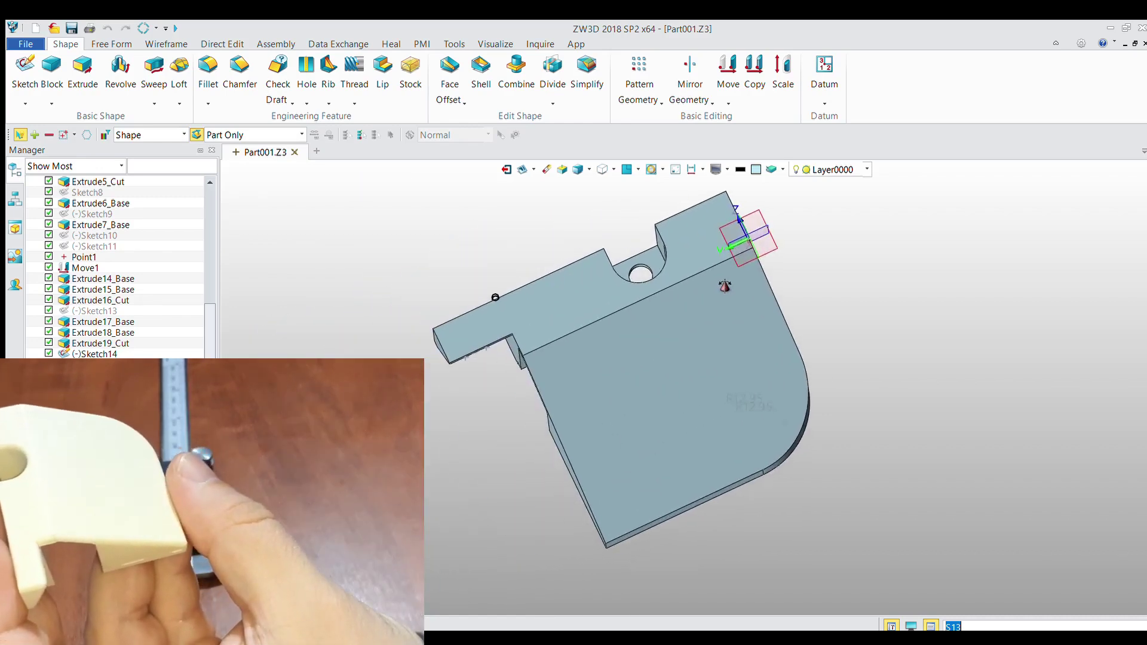
right_click_drag(765, 282, 796, 276)
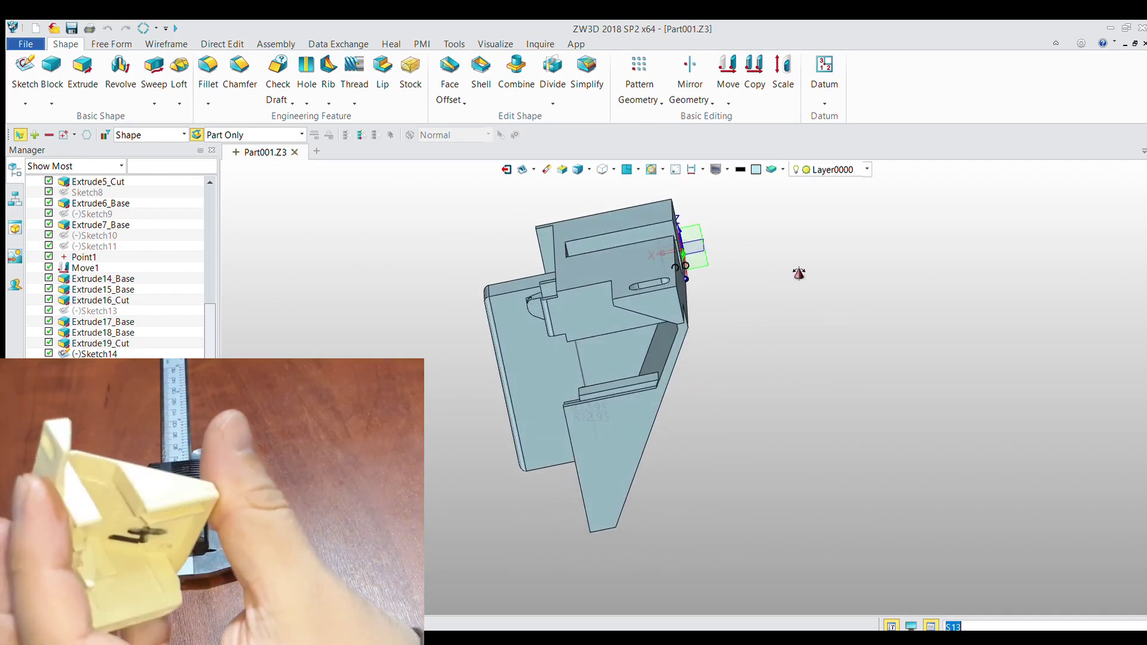
right_click_drag(687, 257, 674, 296)
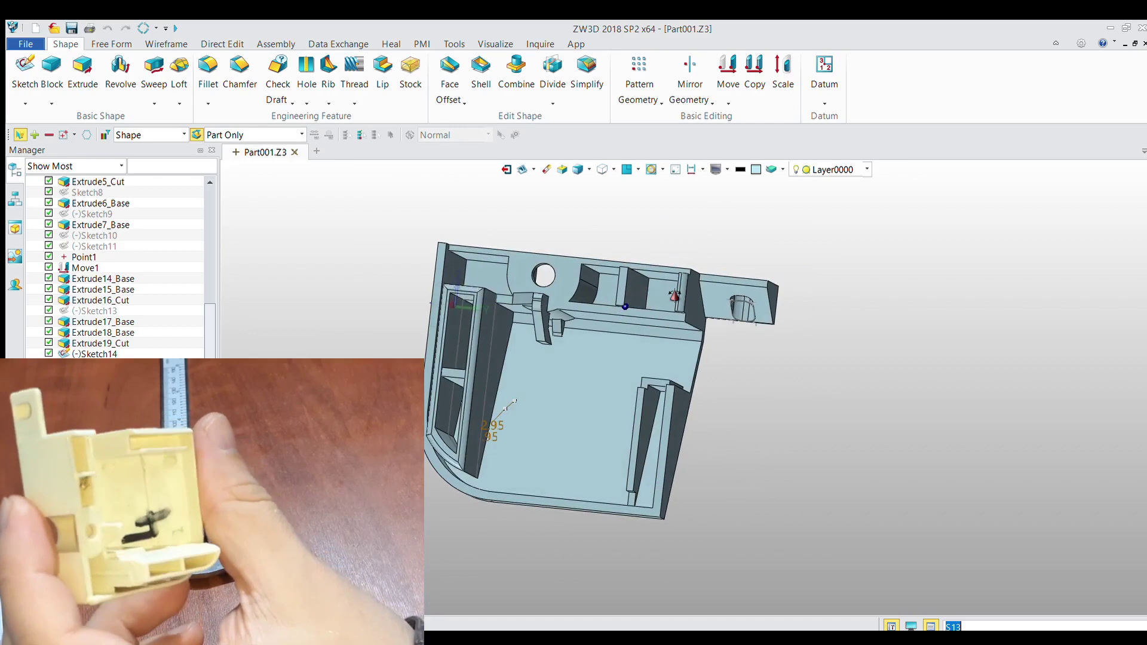
mouse_move(675, 295)
right_mouse_down()
mouse_move(603, 299)
mouse_move(583, 372)
mouse_move(575, 307)
mouse_move(494, 380)
mouse_move(513, 313)
mouse_move(557, 375)
mouse_move(517, 382)
mouse_move(502, 412)
right_mouse_up()
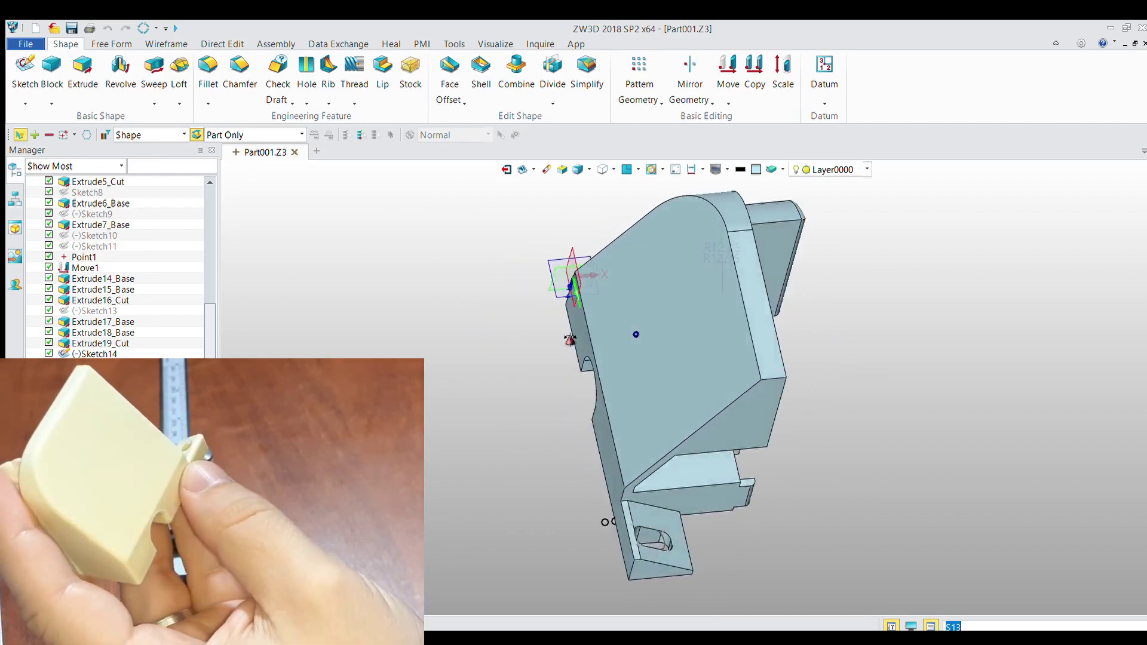
mouse_move(630, 335)
right_mouse_down()
mouse_move(497, 335)
mouse_move(460, 321)
right_mouse_up()
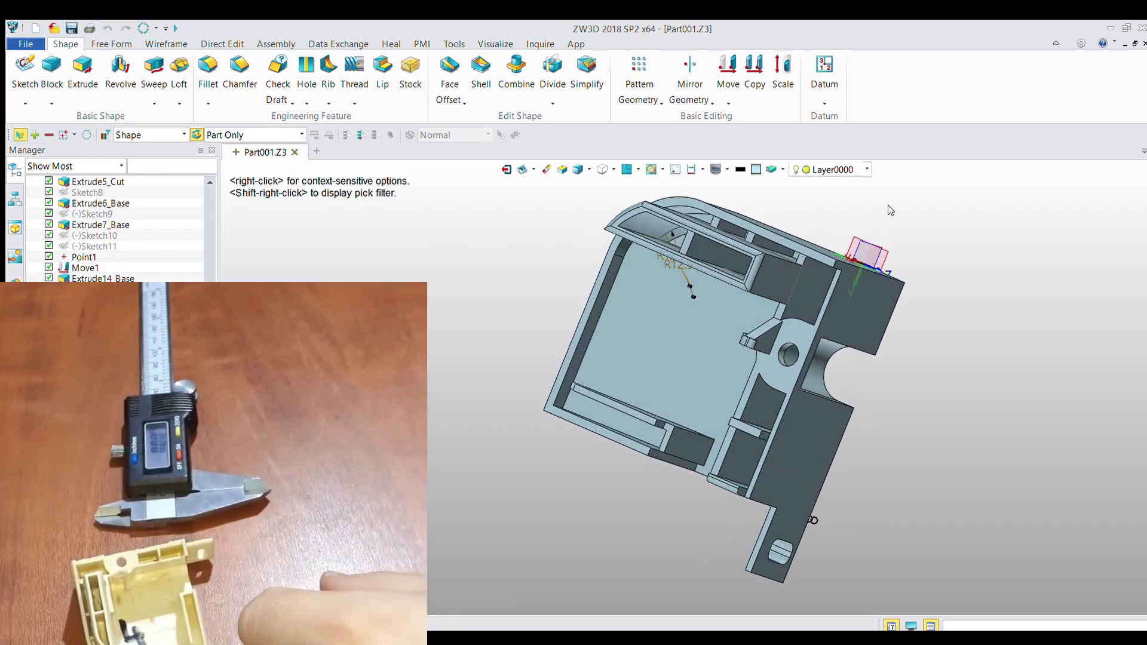